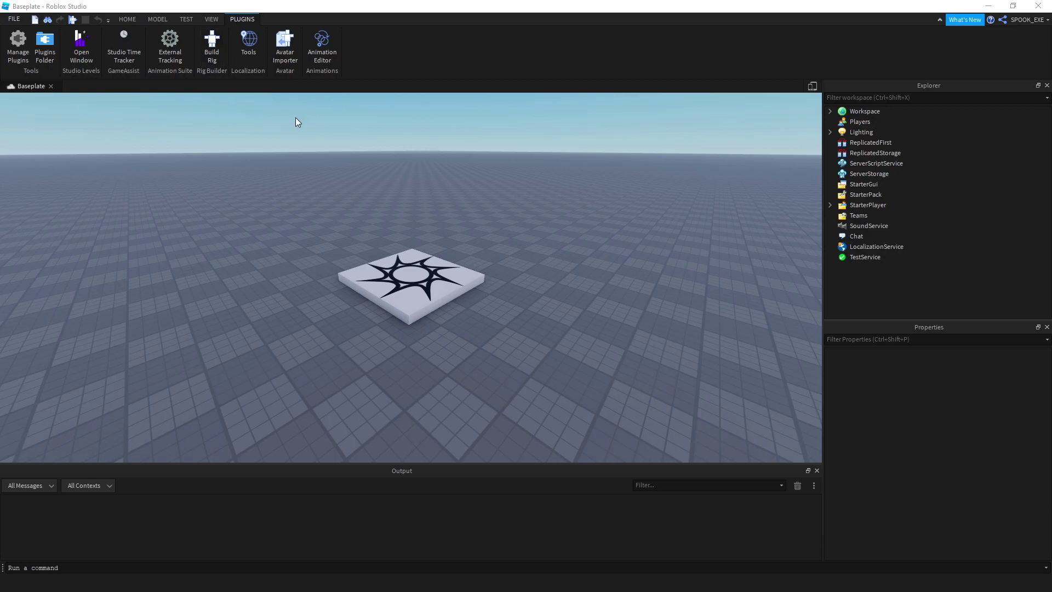
Step: Insert an R15 block-rig Dummy and frame the camera on its front
left_click(212, 49)
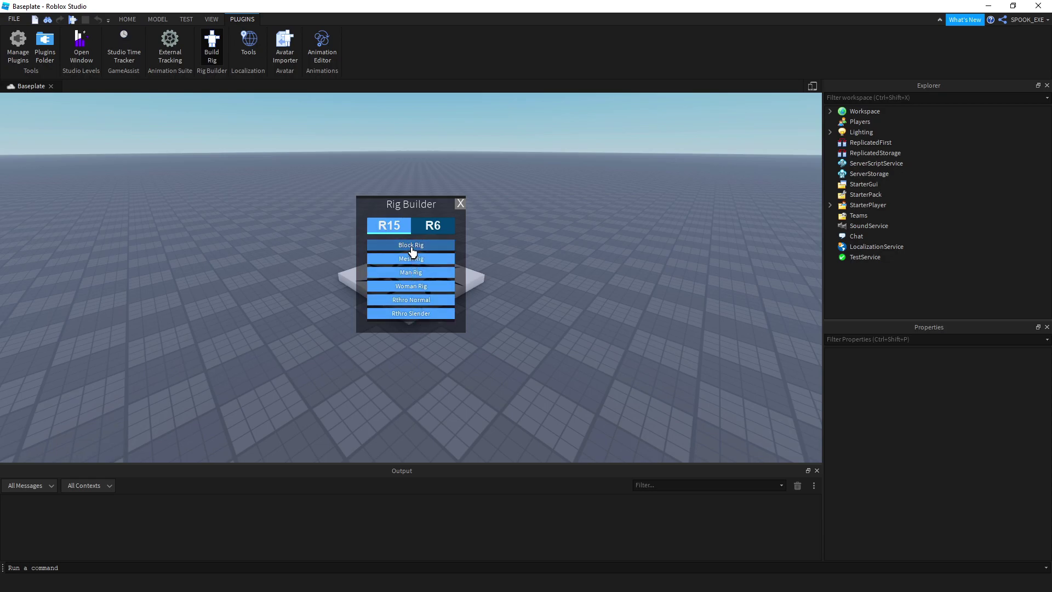
left_click(411, 250)
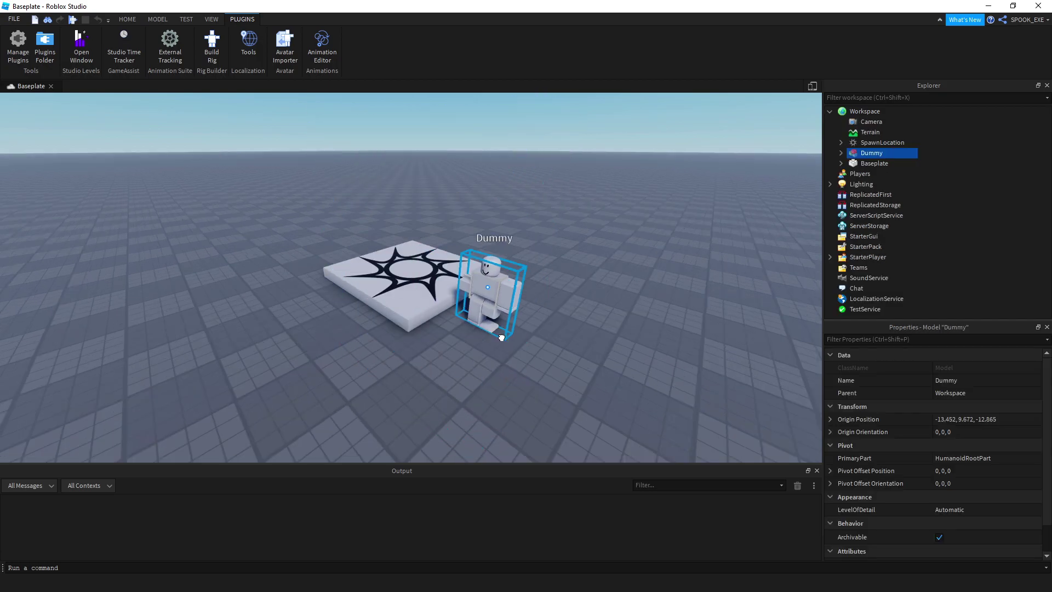
key("f")
left_click(529, 363)
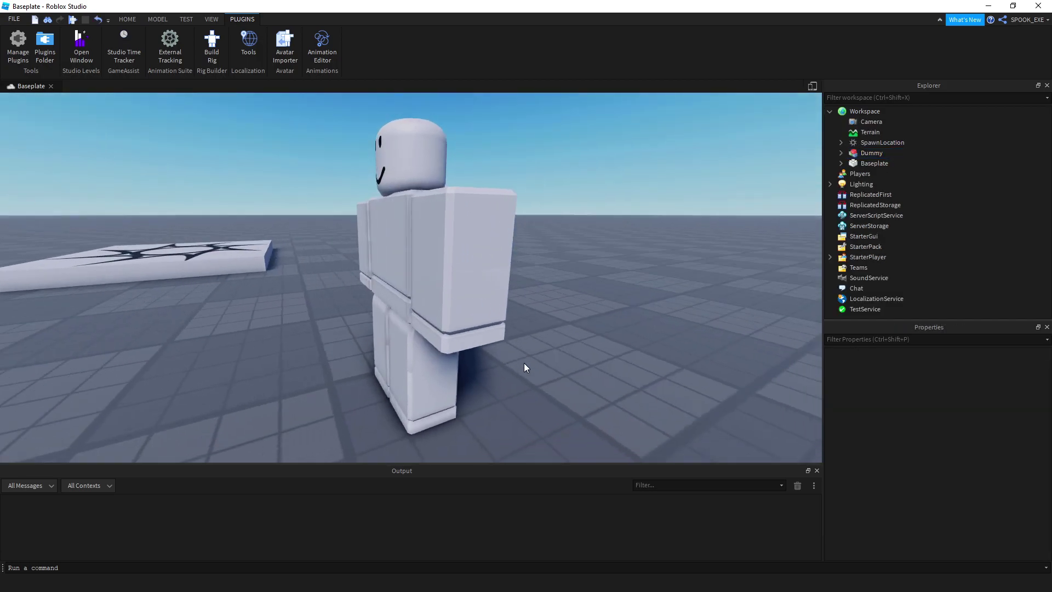
right_click_drag(524, 362, 524, 362)
scroll(271, 341, "down", 5)
scroll(462, 257, "up", 2)
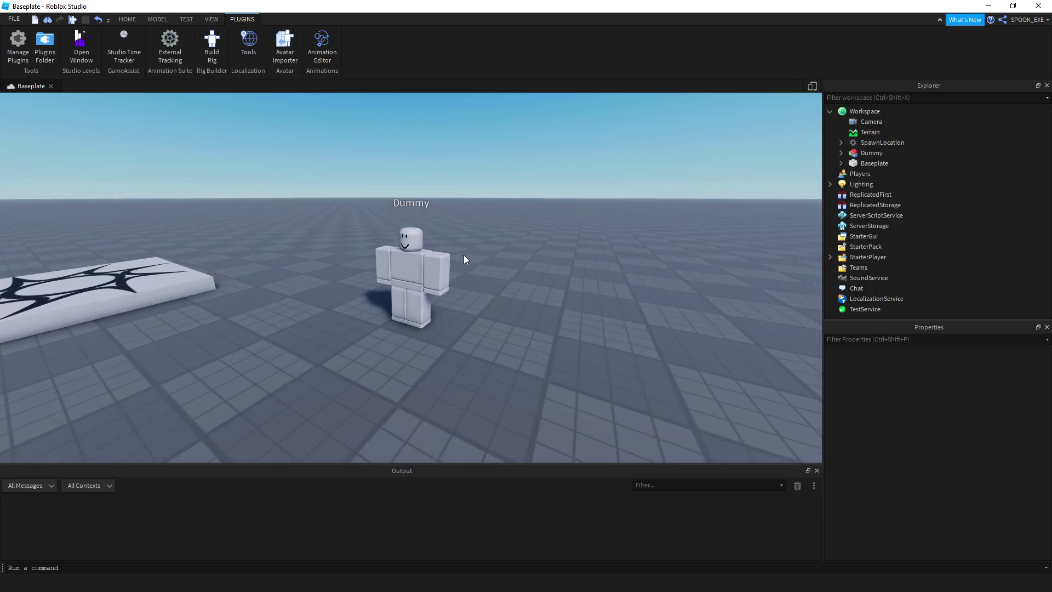
Step: Create a new animation for the Dummy and add tracks for all body parts
left_click(321, 51)
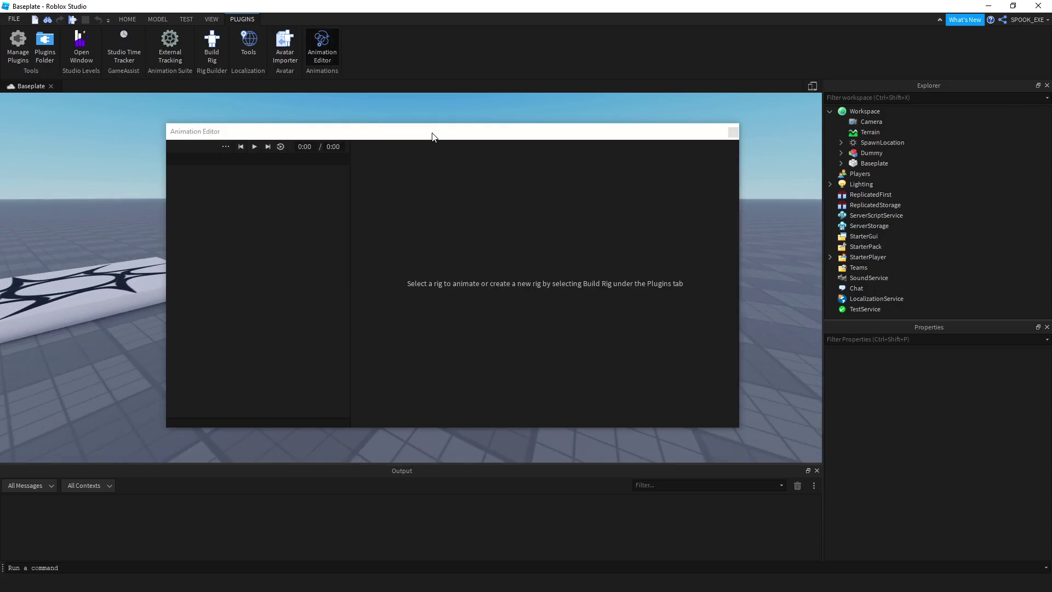
left_click(415, 259)
left_click(535, 461)
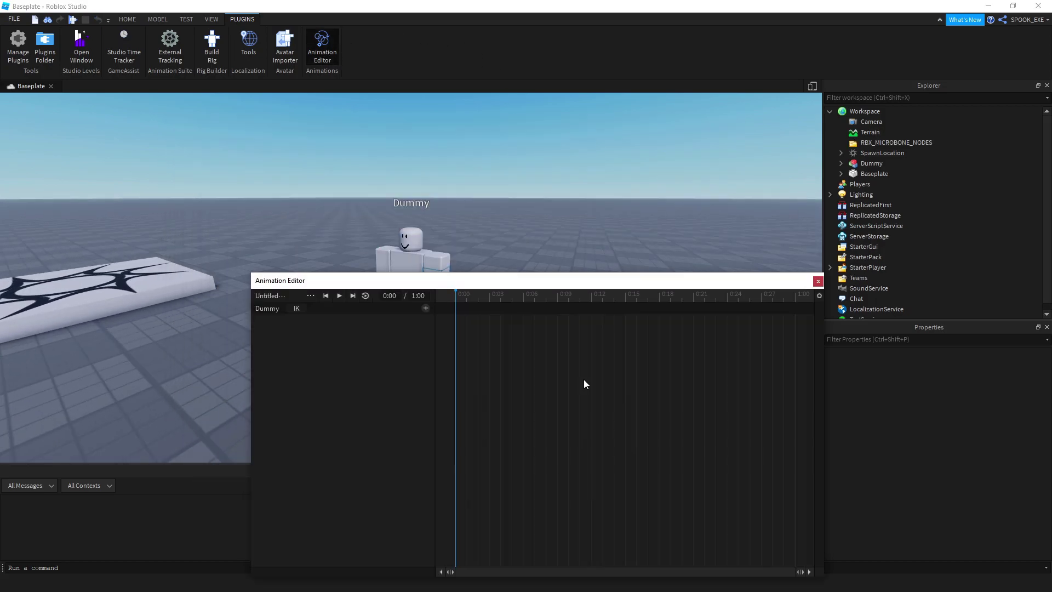
left_click_drag(544, 278, 520, 318)
left_click(399, 353)
left_click(434, 545)
Step: Add and delete 0:00 keyframes, then reopen the Dummy's animation with empty tracks
right_click(432, 355)
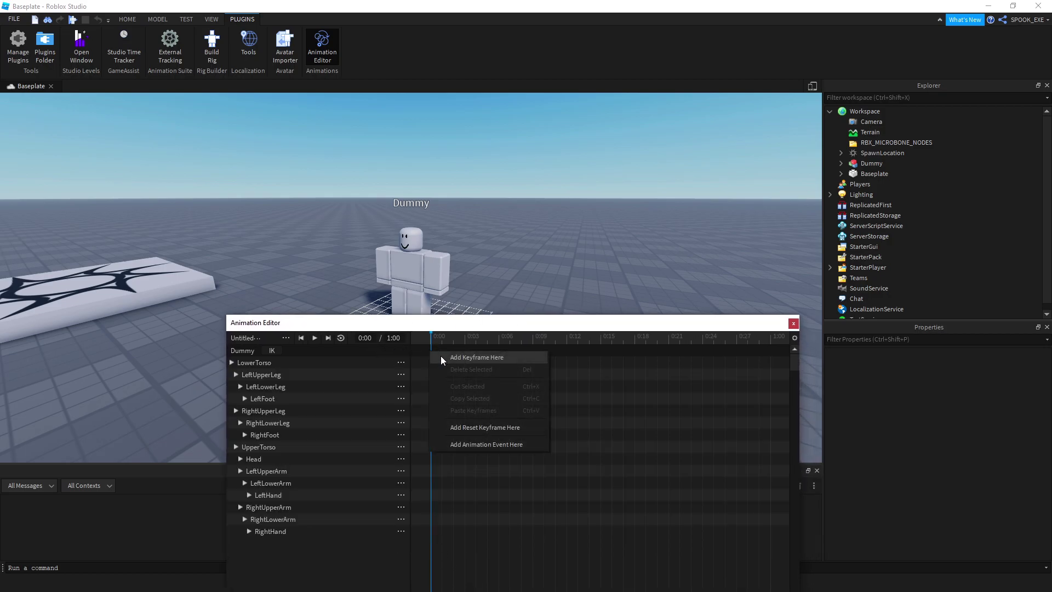
left_click(450, 358)
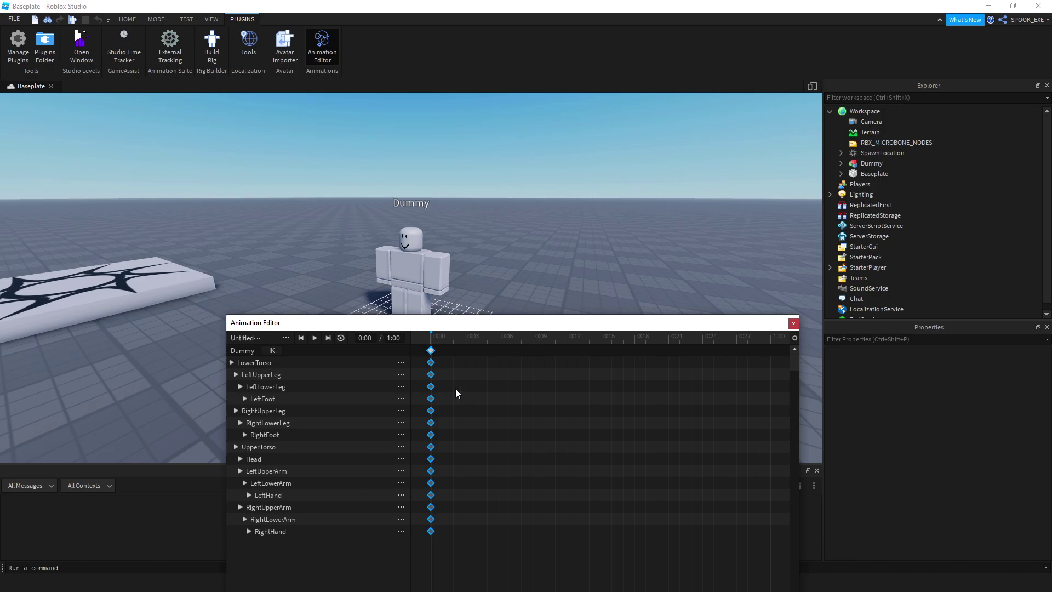
key("Delete")
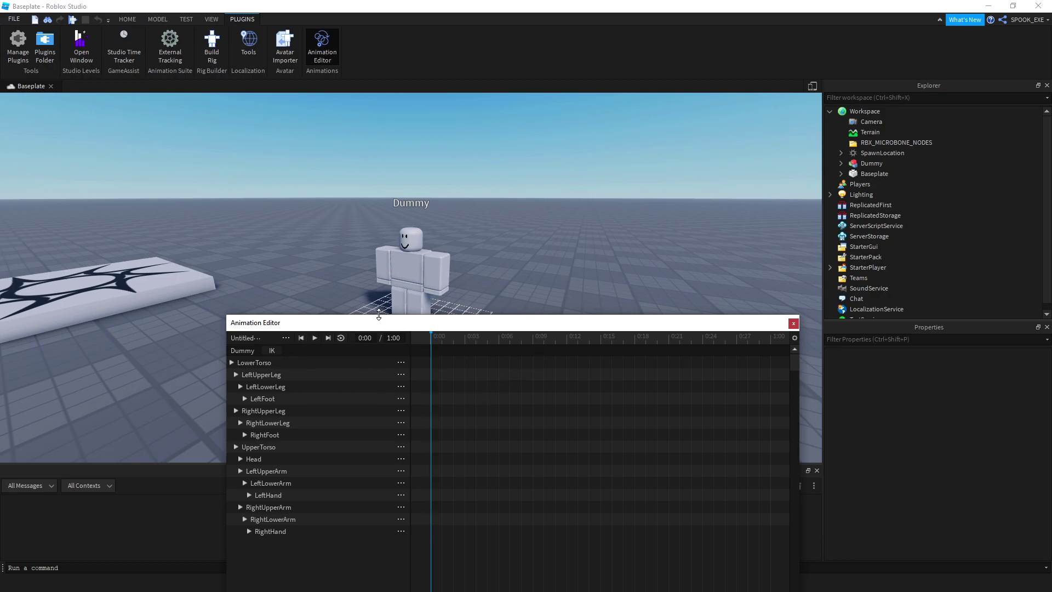
left_click(322, 45)
left_click(404, 277)
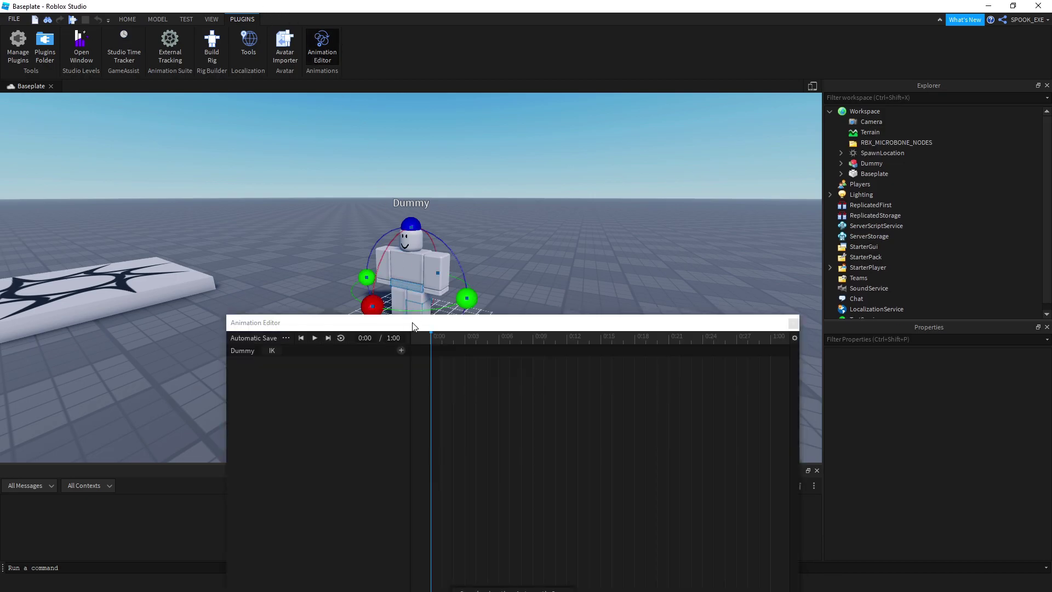
Step: Add a Head track, then tracks for all remaining body parts
left_click(400, 351)
left_click(400, 351)
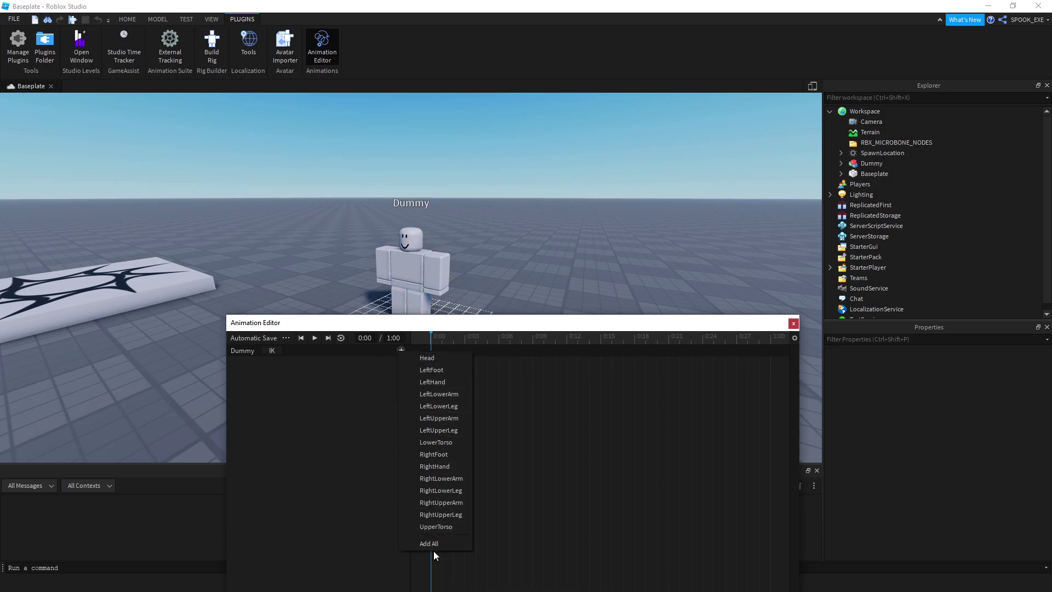
left_click(433, 360)
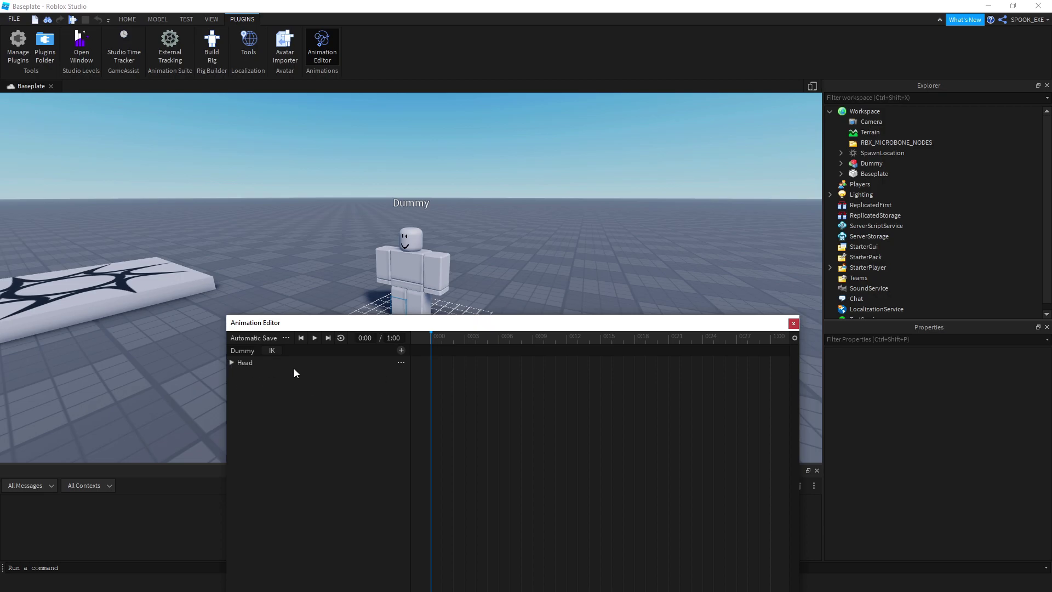
left_click(386, 364)
left_click(401, 350)
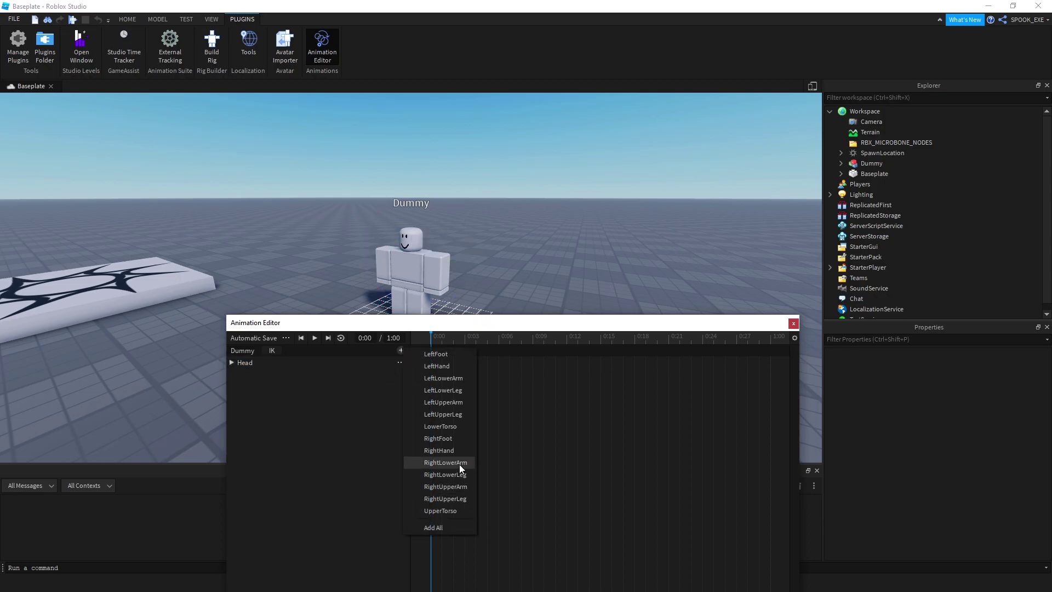
left_click(436, 527)
left_click_drag(479, 322, 485, 339)
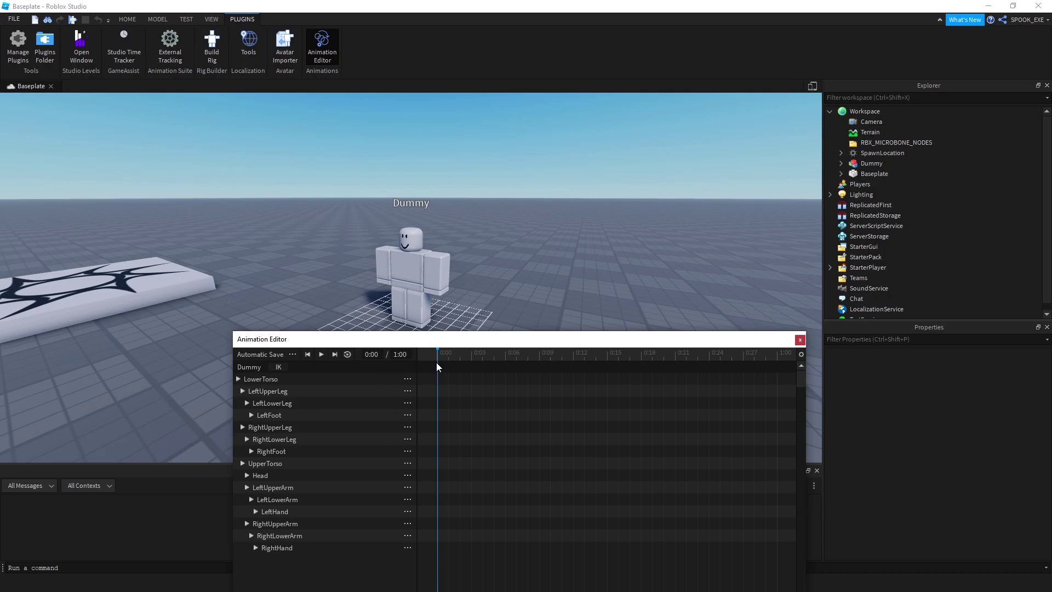
Step: Add a keyframe at 0:00 on every track and face the Dummy
right_click(438, 365)
left_click(448, 371)
left_click_drag(439, 355, 473, 357)
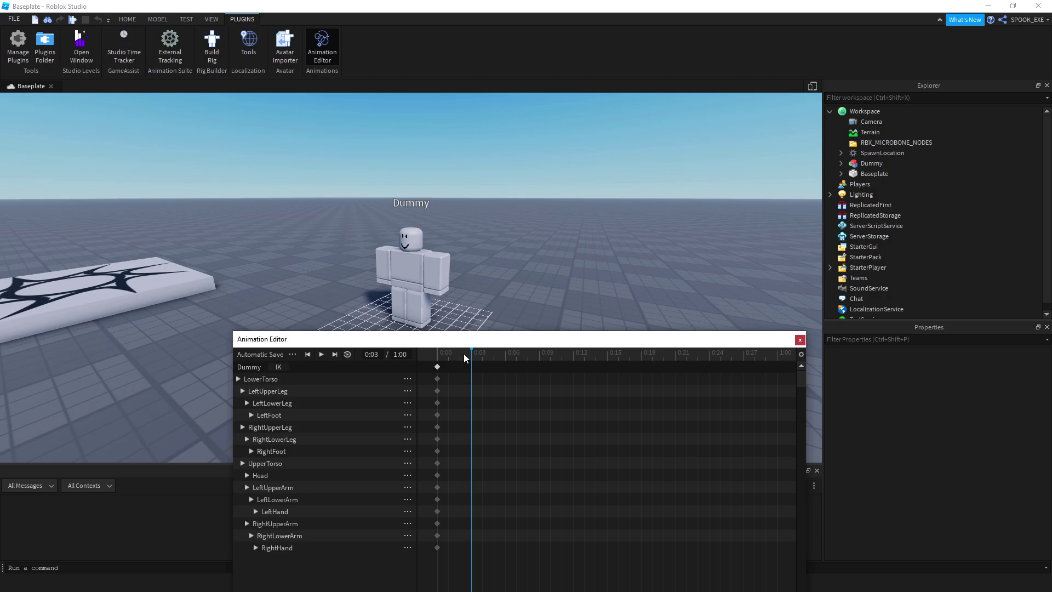
right_click_drag(212, 204, 430, 274)
right_click_drag(222, 211, 223, 227)
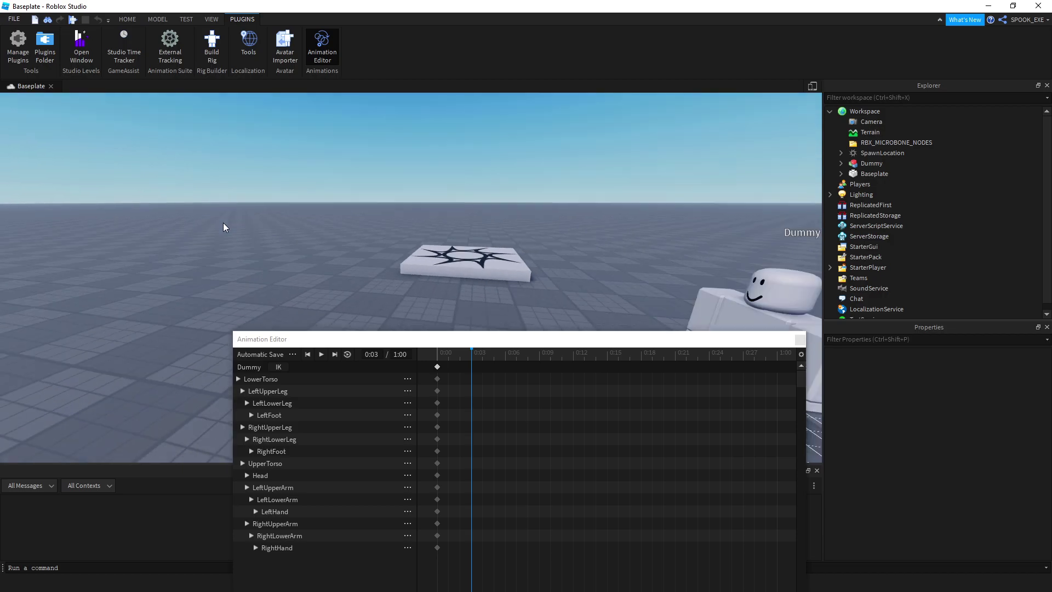
key("f")
right_click_drag(137, 215, 484, 290)
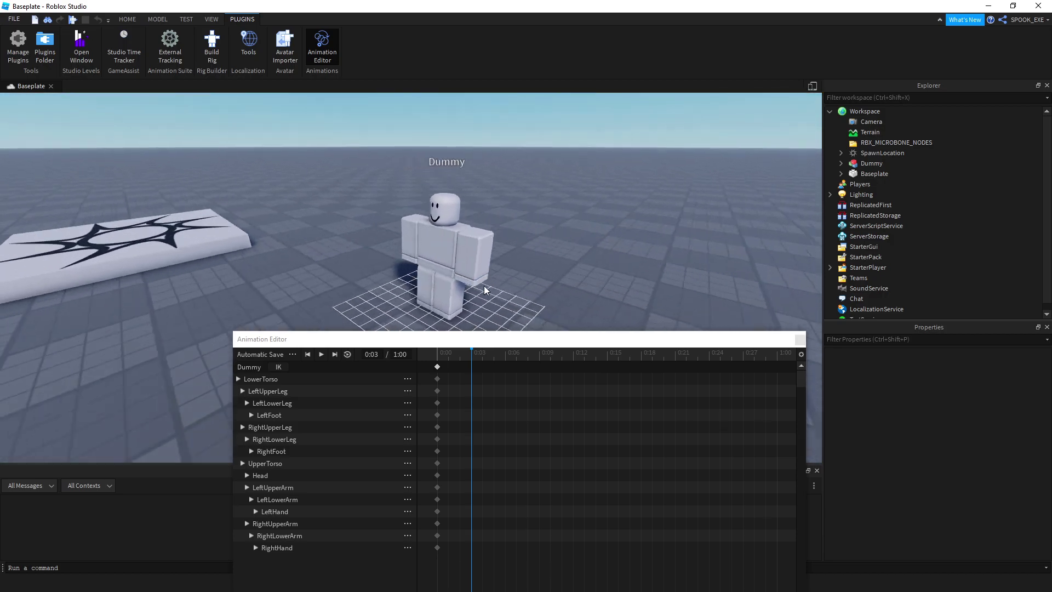
Step: Select the RightUpperArm's 0:00 keyframe, pick that part for posing, and return to 0:00
left_click(437, 367)
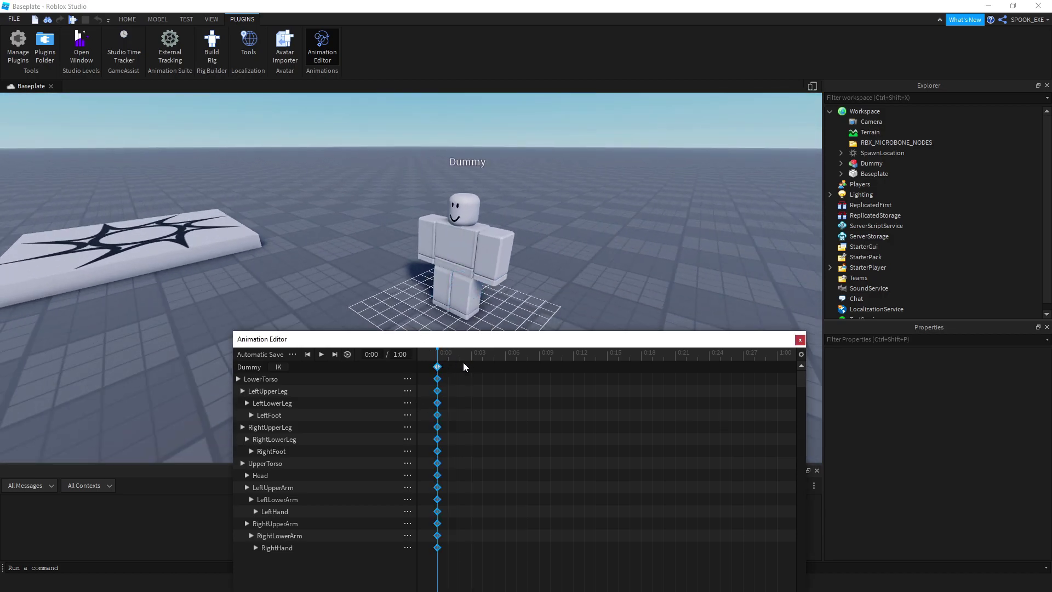
left_click(462, 364)
left_click_drag(456, 357, 506, 356)
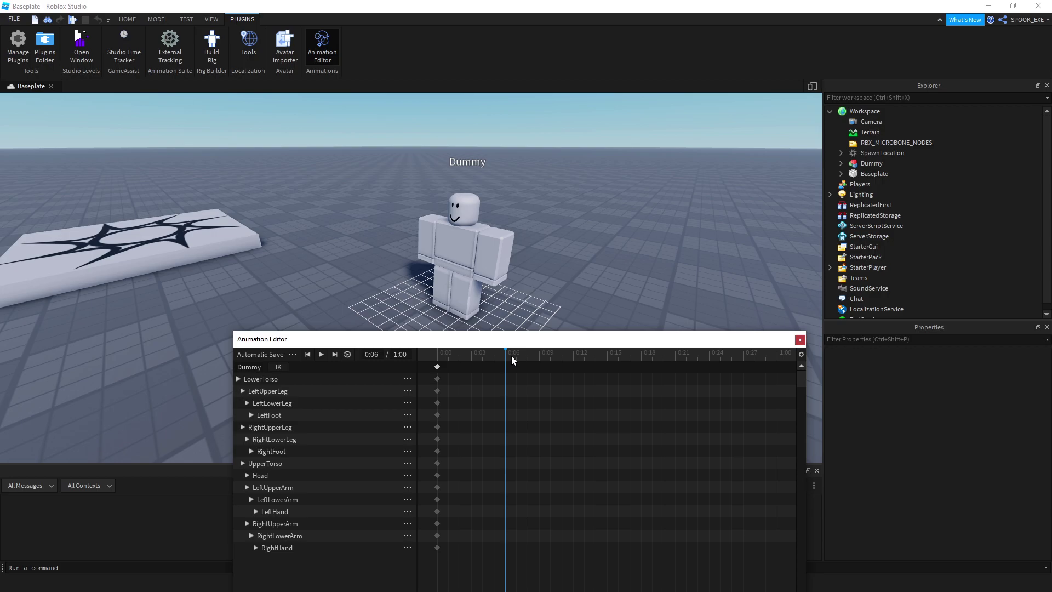
left_click_drag(454, 362, 434, 577)
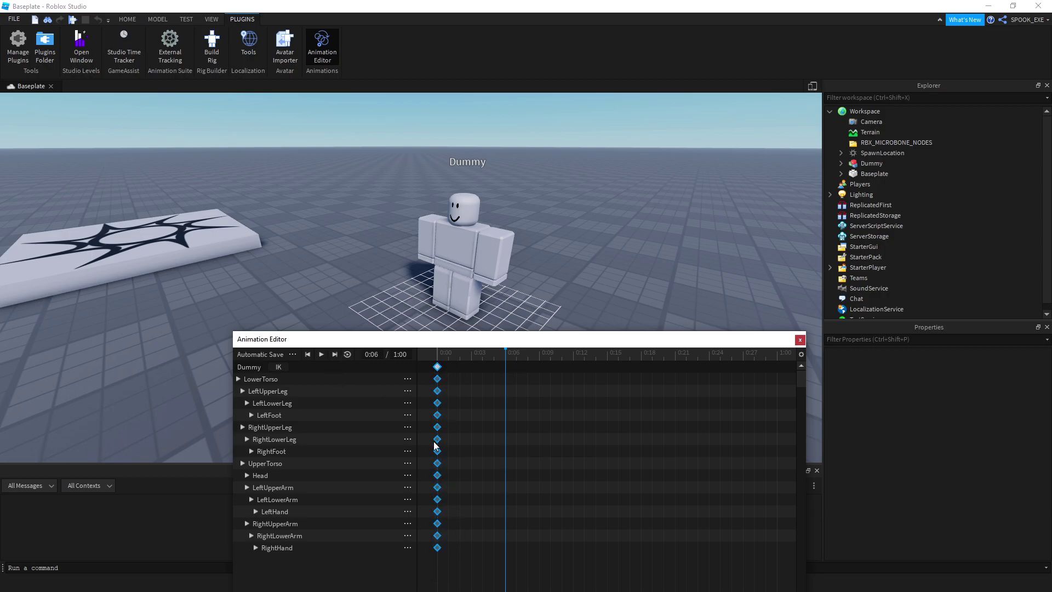
left_click(437, 548)
left_click(437, 523)
left_click(275, 523)
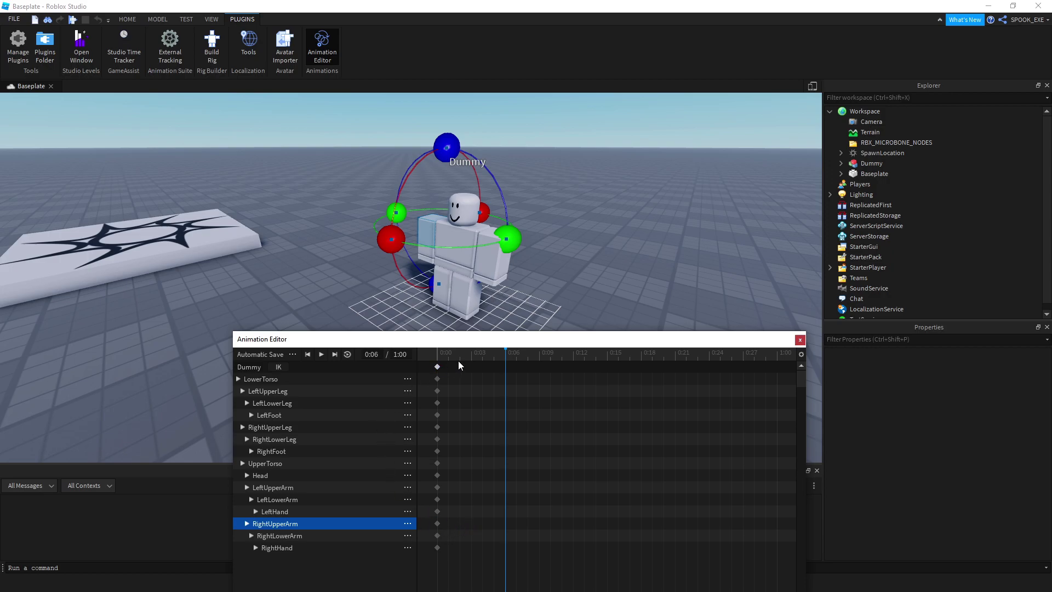
mouse_move(503, 364)
left_mouse_down()
mouse_move(437, 362)
mouse_move(462, 368)
left_mouse_up()
left_click(437, 364)
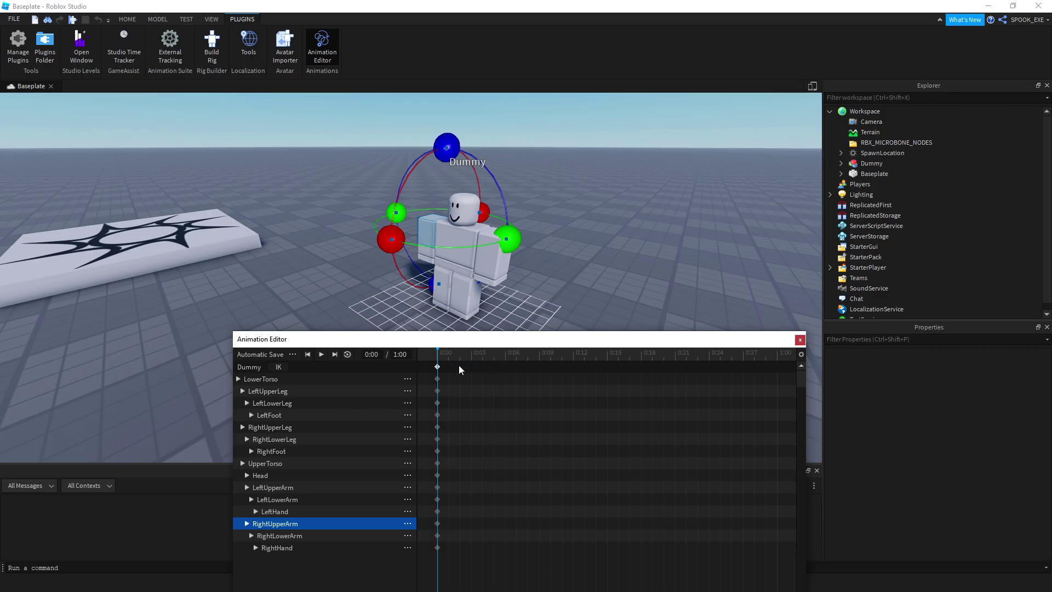
Step: Choose Action as the animation priority and reopen the options to verify it
left_click(295, 356)
mouse_move(347, 448)
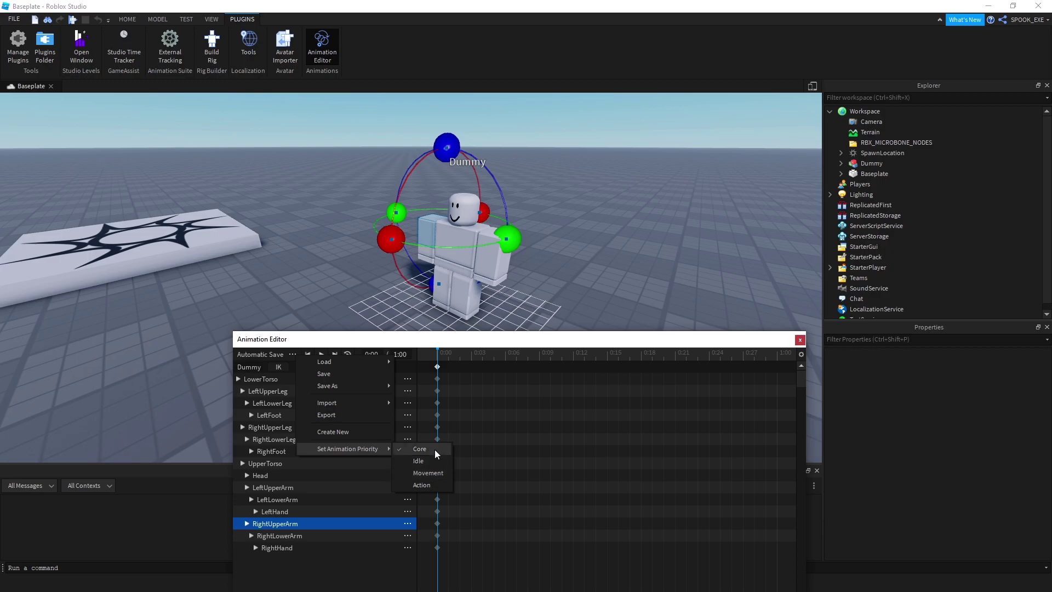
left_click(426, 486)
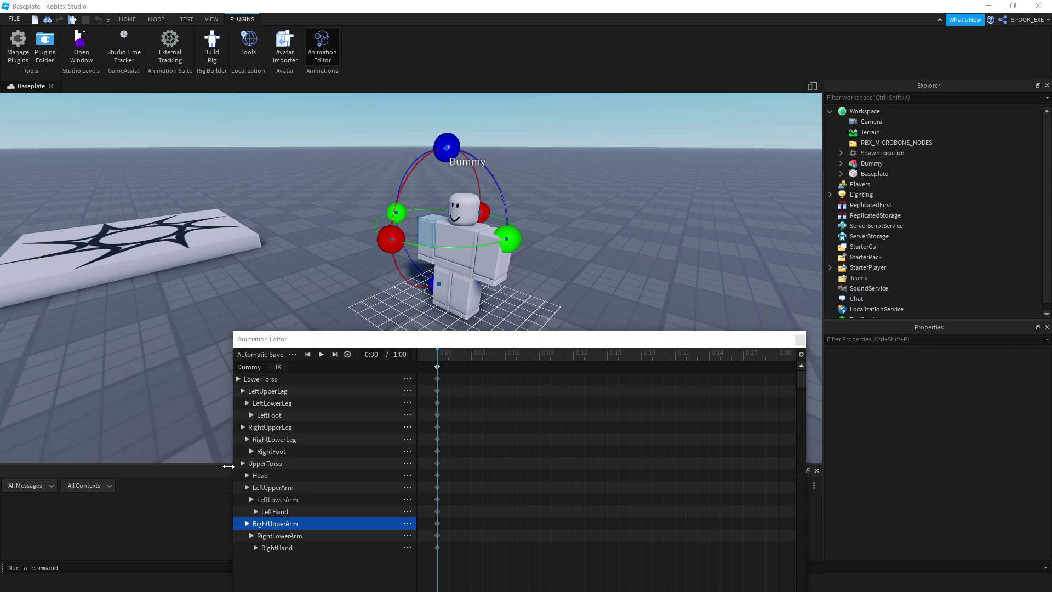
left_click(615, 428)
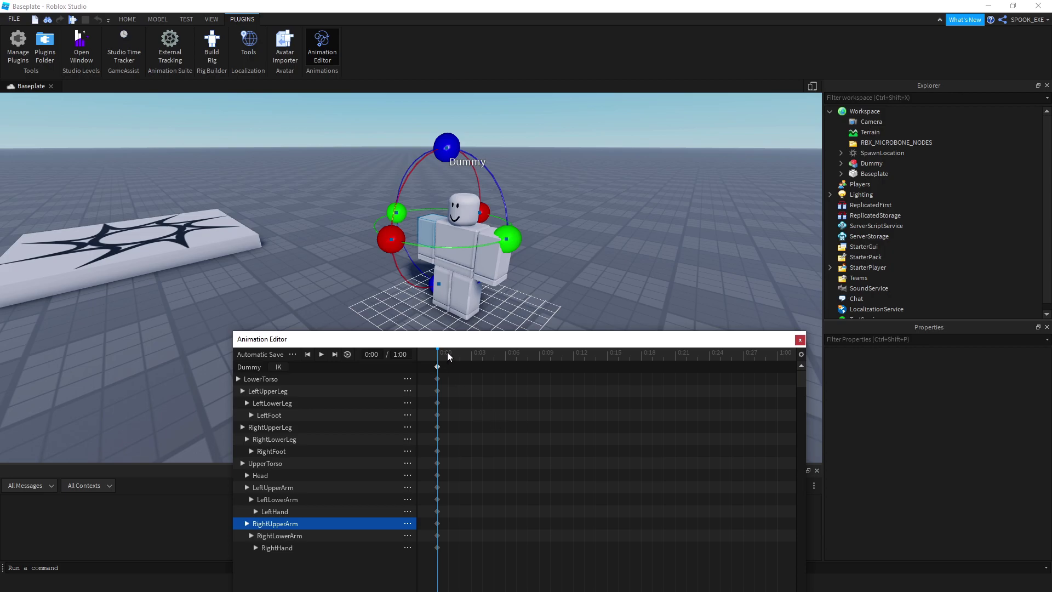
left_click(292, 354)
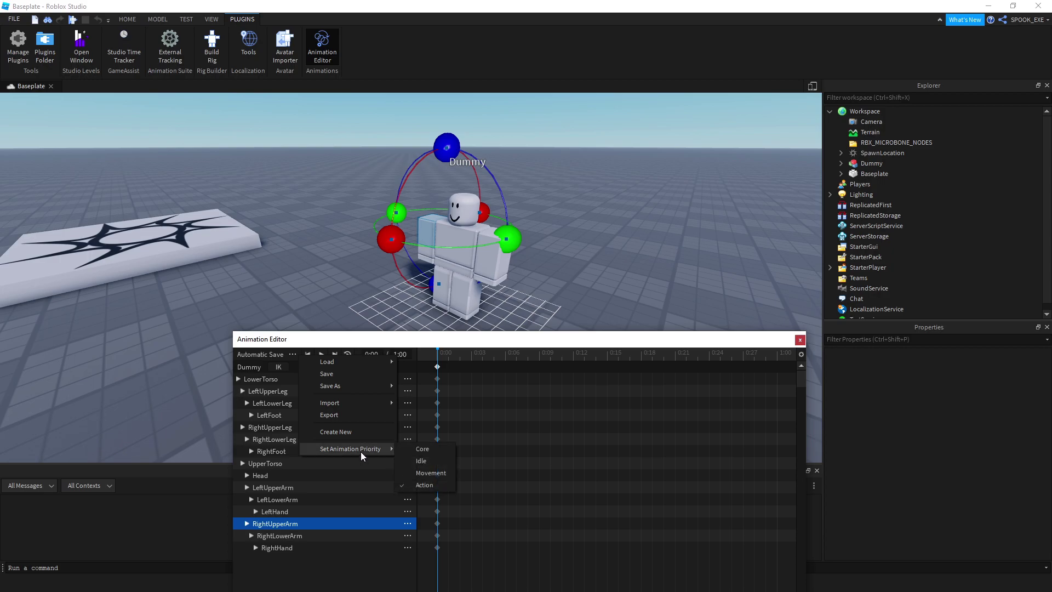
left_click_drag(446, 361, 437, 574)
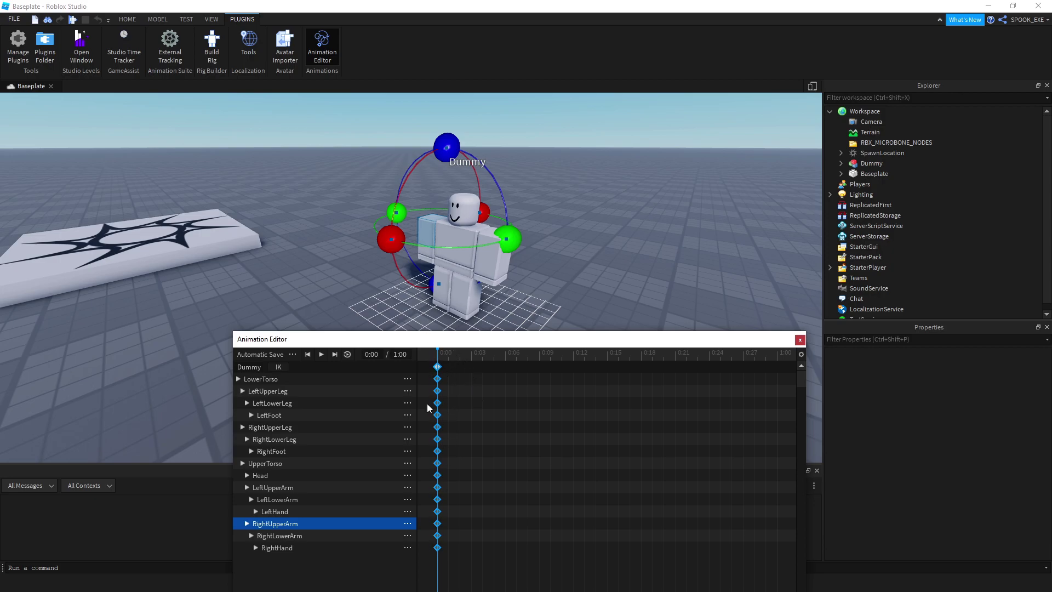
left_click(436, 529)
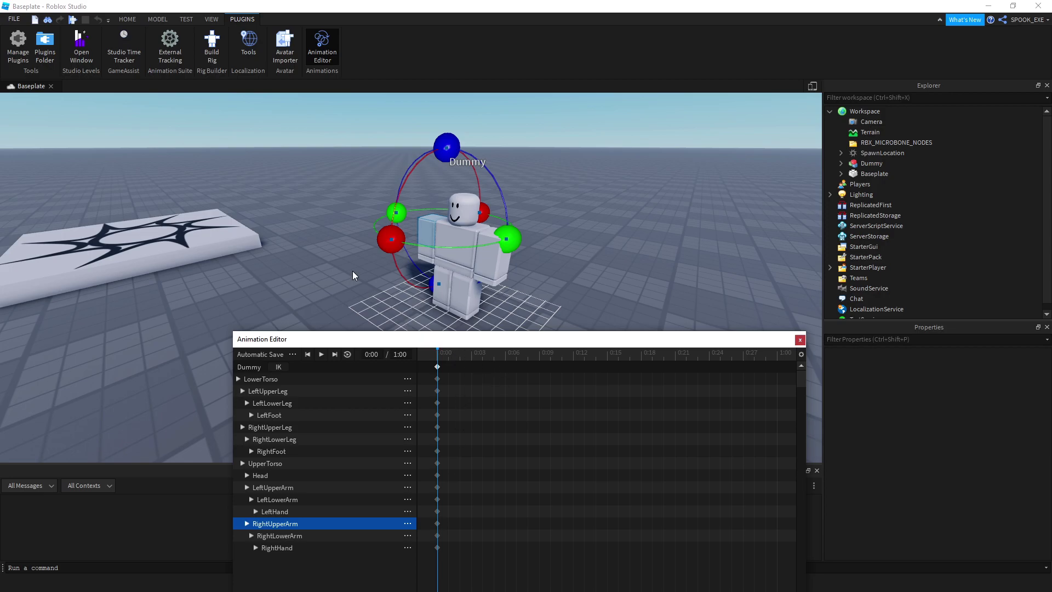
Step: Deselect the right upper arm and scrub the playhead back toward the start
left_click(126, 19)
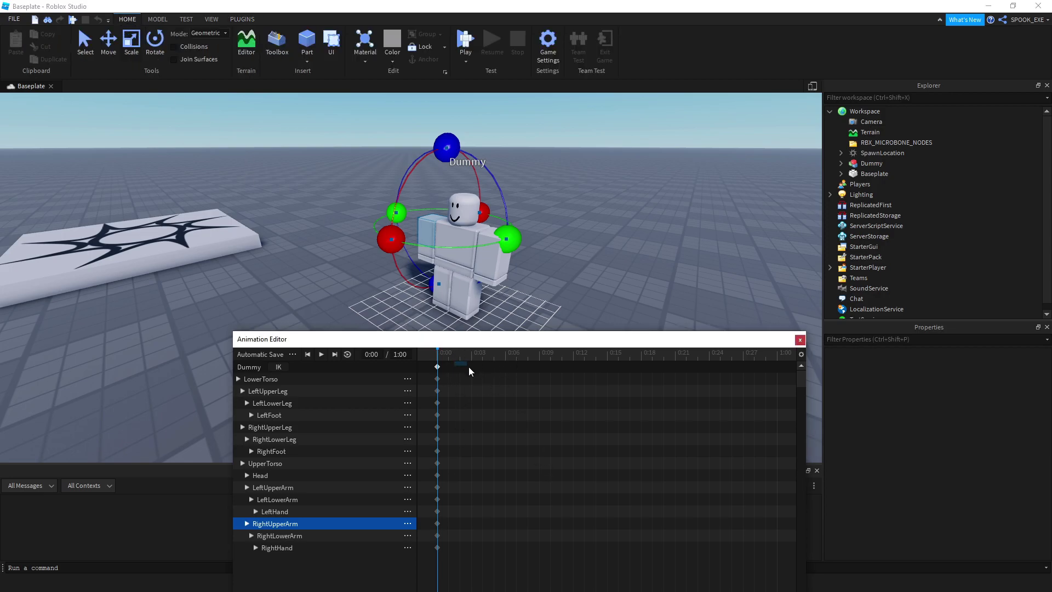
left_click(506, 360)
left_click(579, 351)
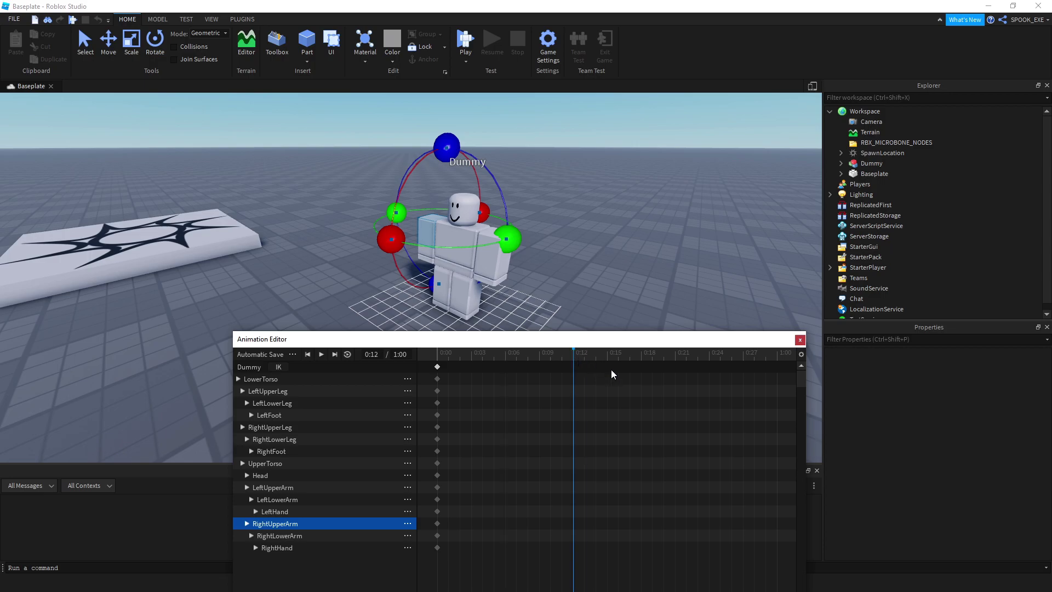
left_click(575, 267)
scroll(493, 254, "up", 3)
scroll(405, 197, "up", 2)
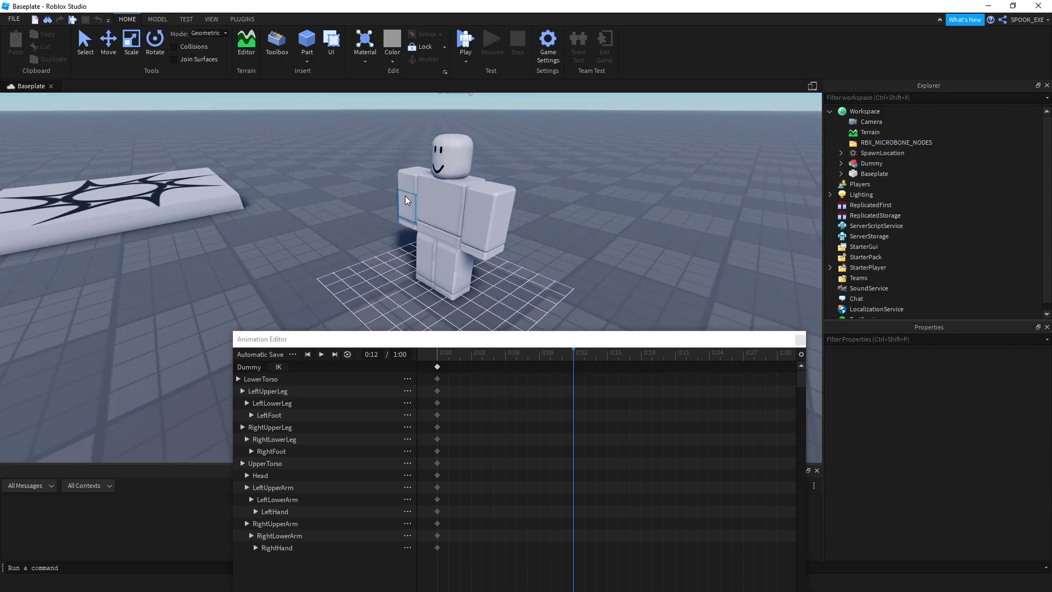
scroll(441, 276, "down", 4)
middle_click_drag(441, 276, 583, 367)
left_click(554, 353)
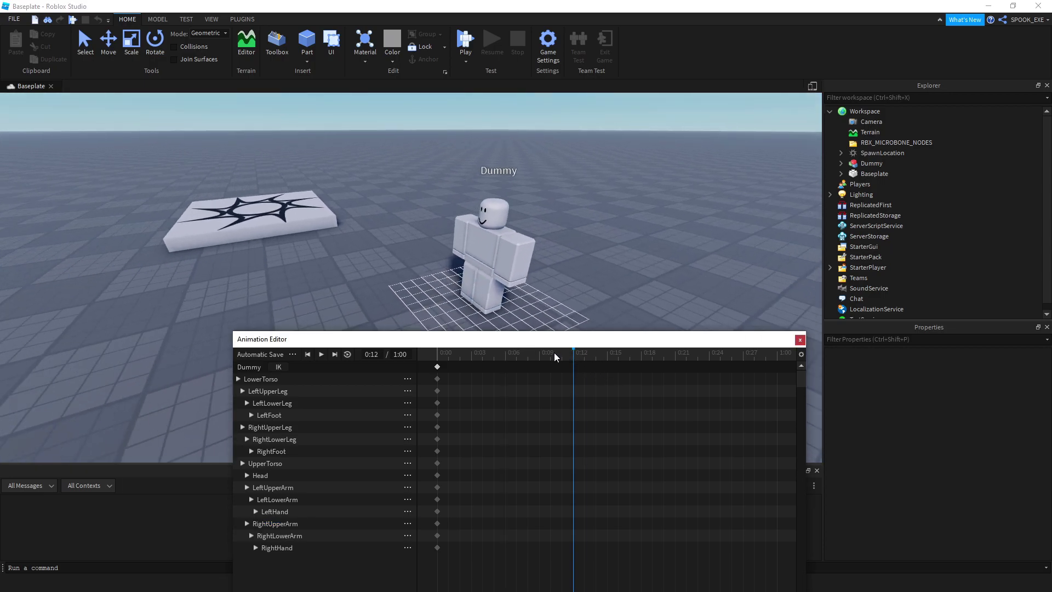
left_click_drag(555, 353, 448, 355)
Step: Delete the starting keyframes and add a new keyframe on every track at 0:00
left_click(437, 366)
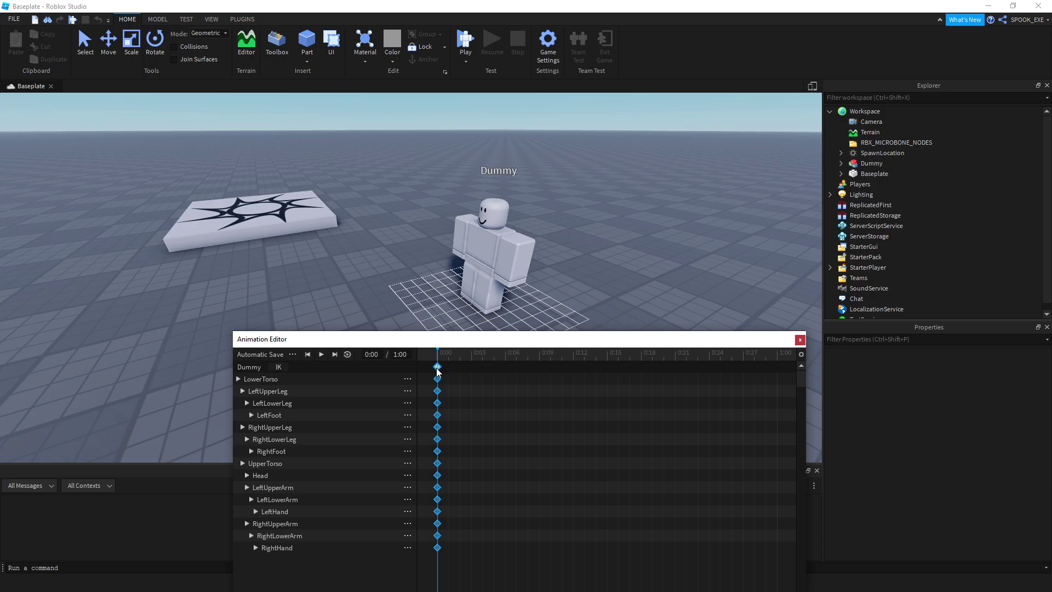
key("Right")
key("Right")
key("Delete")
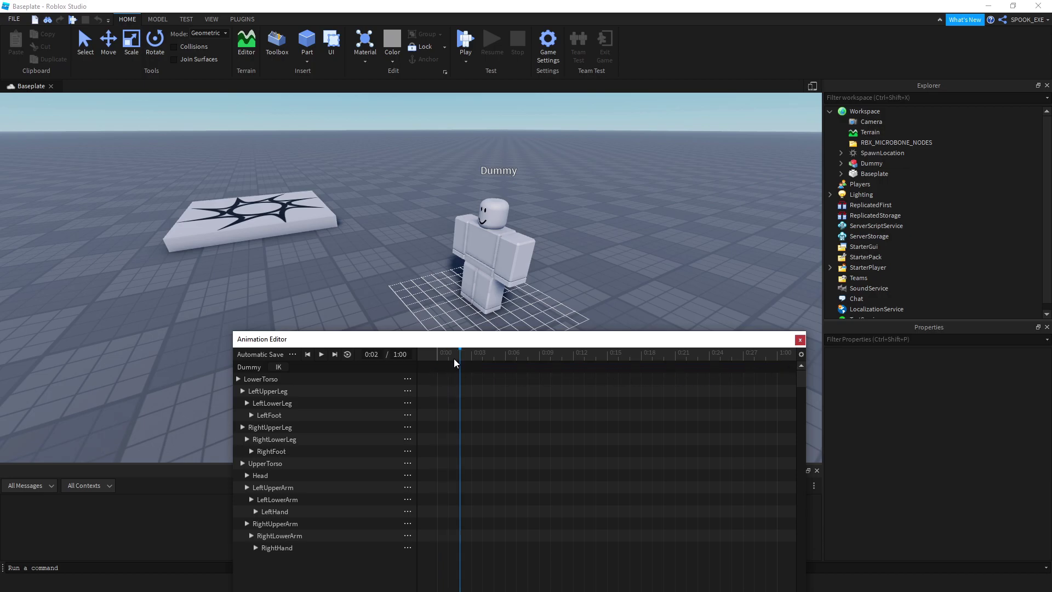
left_click_drag(455, 358, 449, 364)
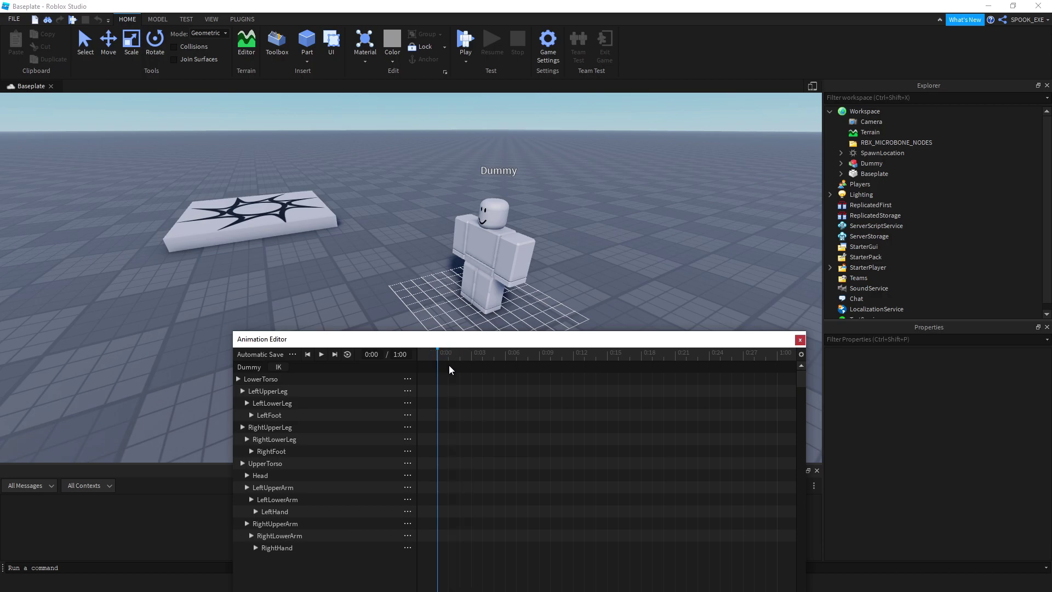
right_click(438, 368)
left_click(479, 379)
Step: Move the playhead to 0:09
left_click(471, 358)
key("Right")
key("Right")
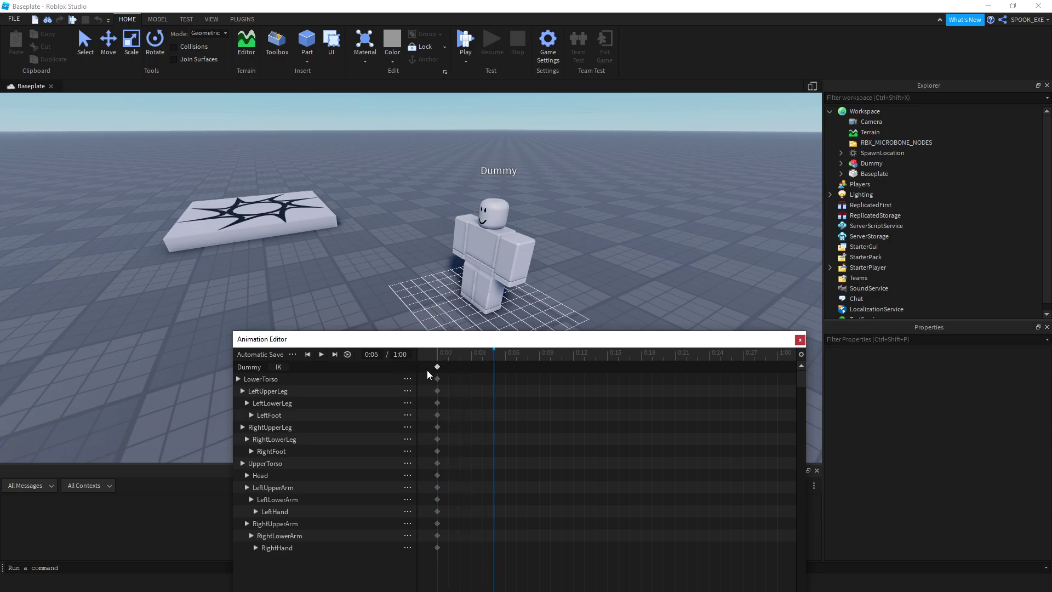
mouse_move(485, 338)
left_mouse_down()
mouse_move(466, 337)
mouse_move(519, 354)
left_mouse_up()
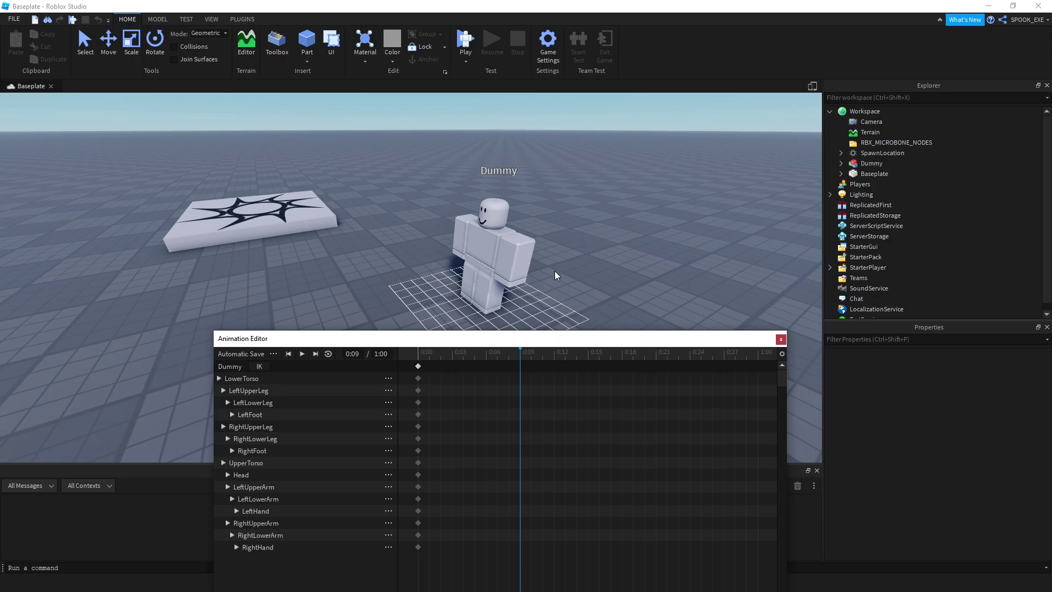
scroll(539, 278, "up", 2)
scroll(540, 278, "up", 2)
scroll(540, 277, "up", 1)
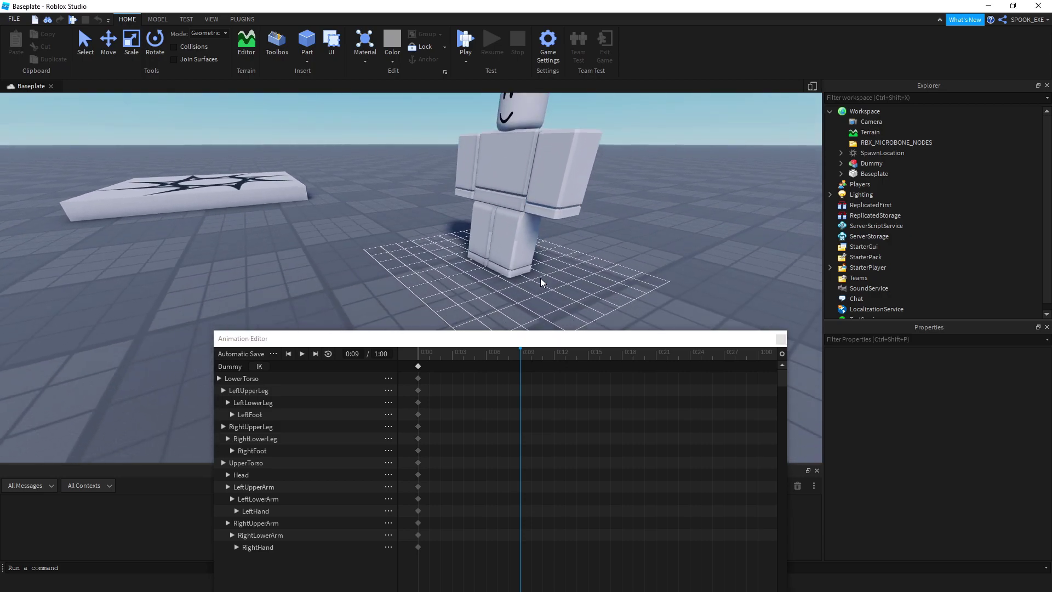
key("s")
left_click_drag(523, 356, 490, 357)
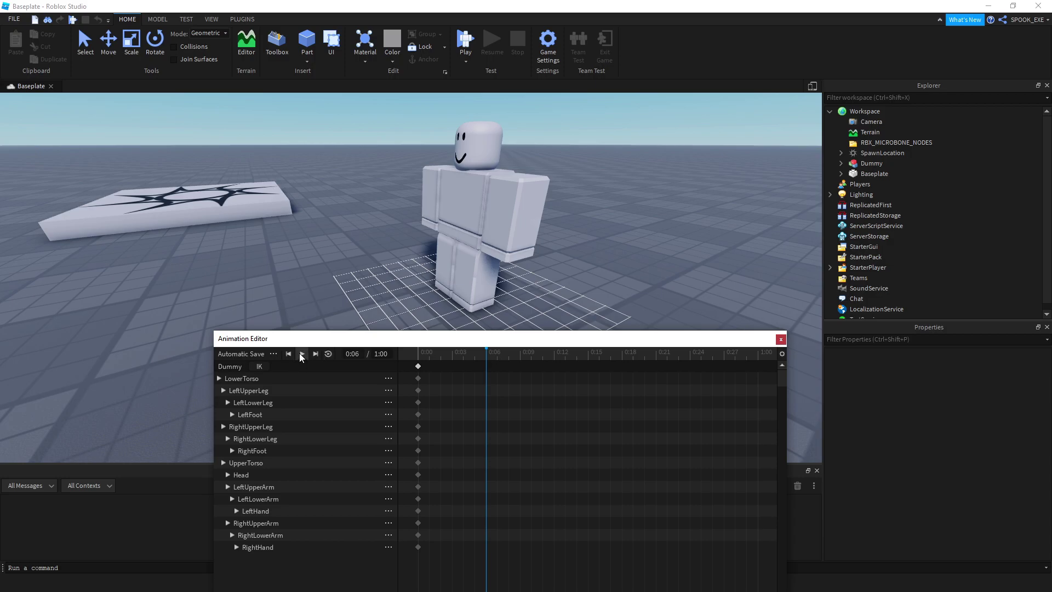
left_click(519, 353)
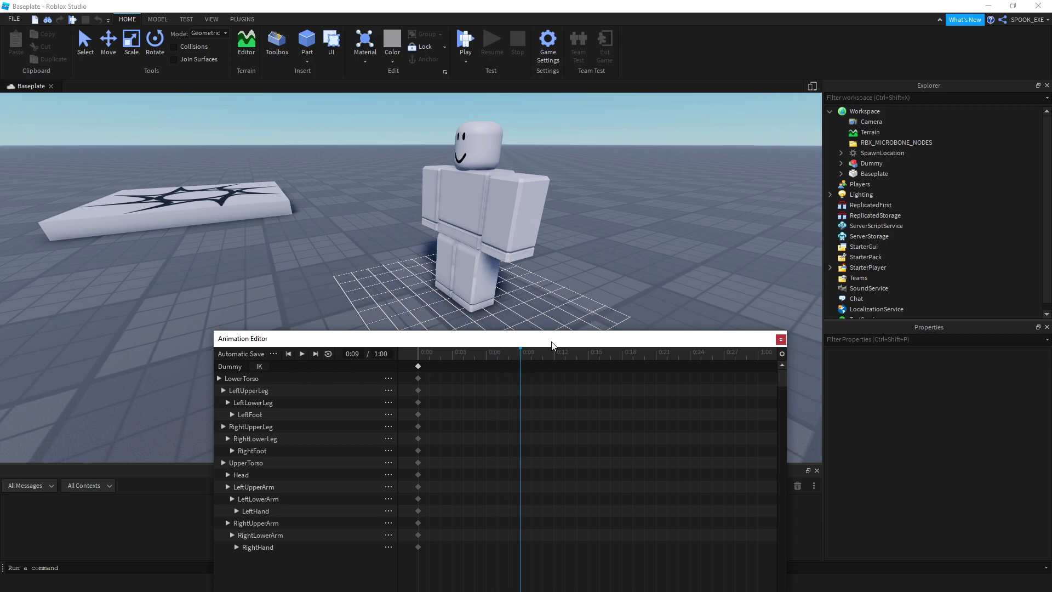
Step: Select the Dummy's LowerTorso and toggle between move and rotate modes
right_click_drag(532, 265, 477, 299)
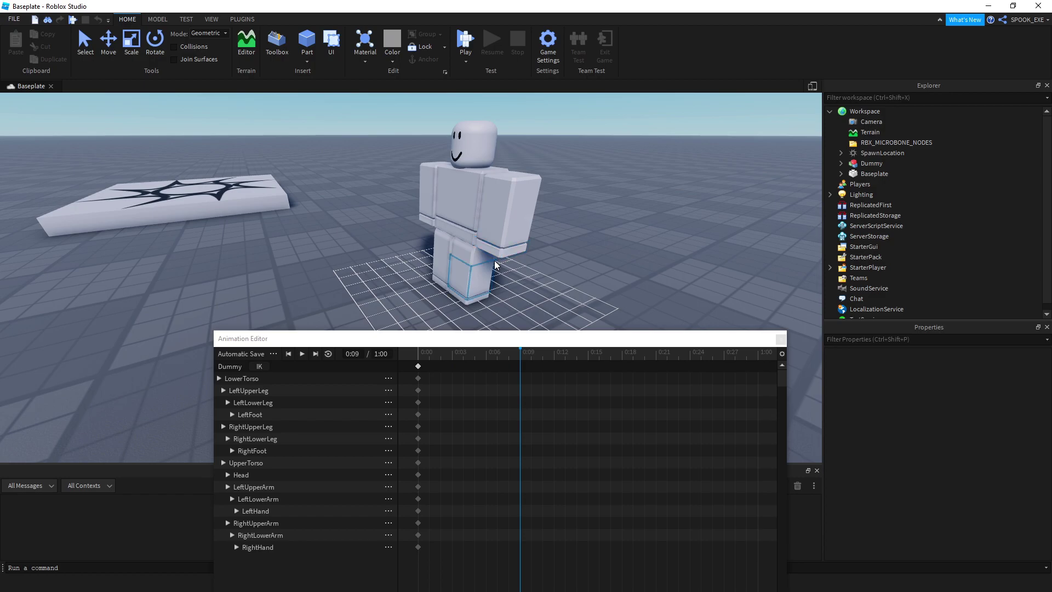
left_click(481, 257)
left_click(459, 236)
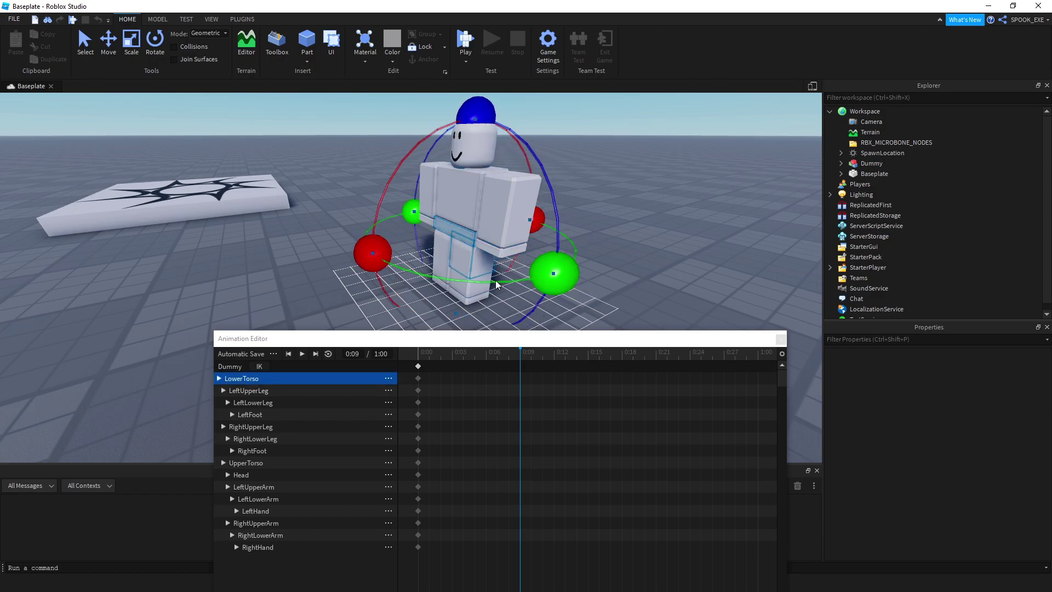
key("ctrl+r")
key("ctrl+r")
key("ctrl+r")
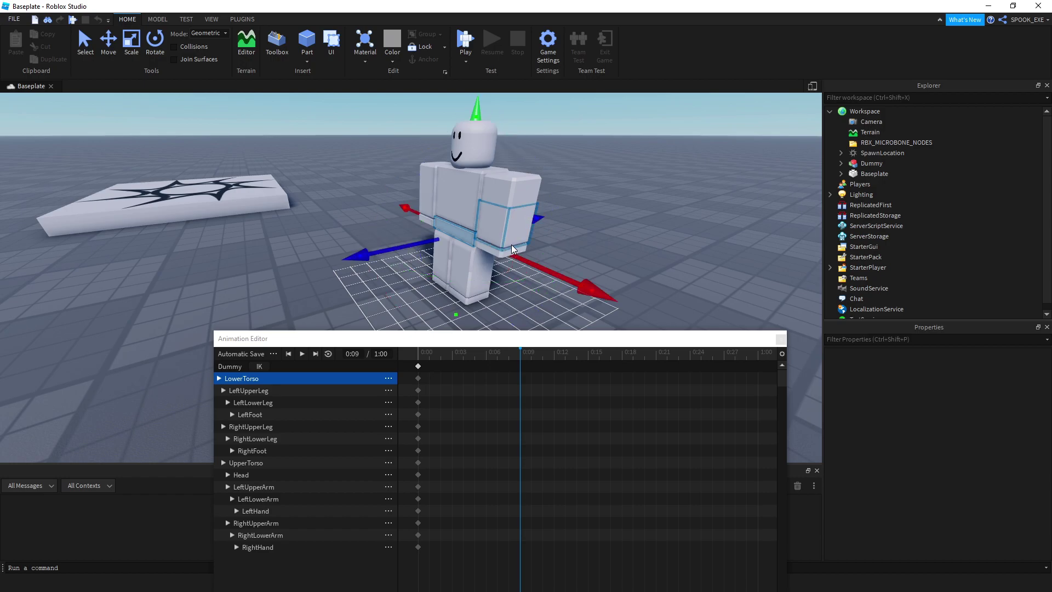
key("ctrl+r")
key("ctrl+r")
key("ctrl+r")
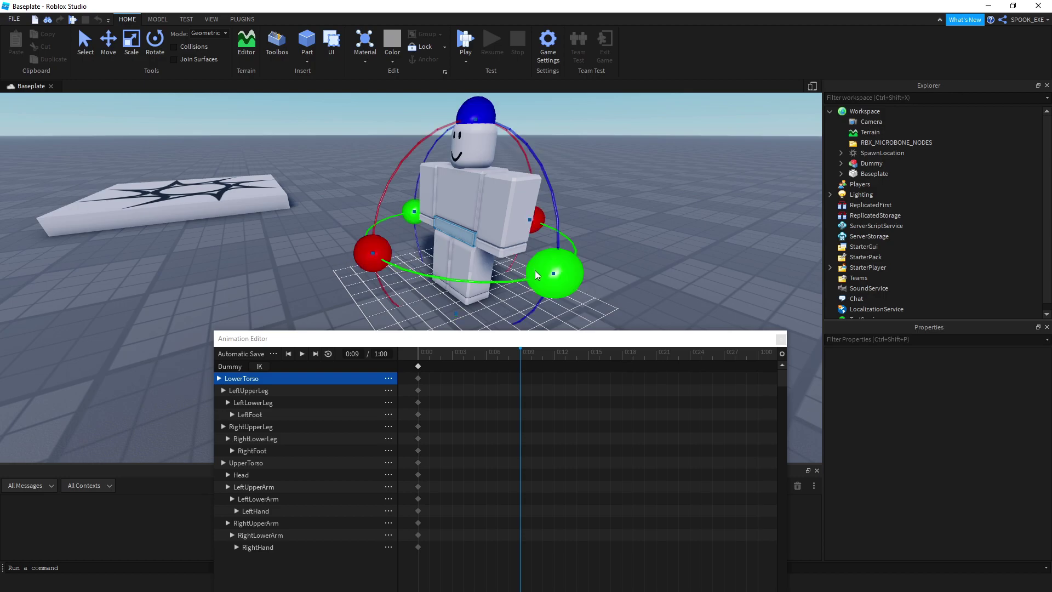
Step: Rotate and move the LowerTorso, creating its 0:09 keyframe
left_click(157, 19)
mouse_move(555, 272)
left_mouse_down()
mouse_move(689, 298)
mouse_move(674, 302)
left_mouse_up()
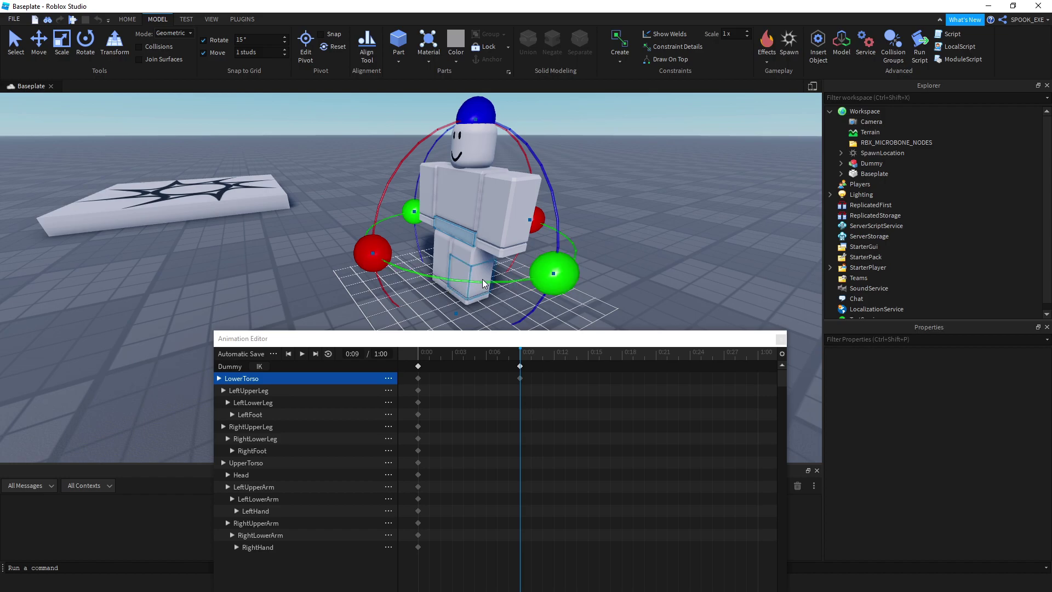
key("ctrl+2")
left_click_drag(406, 248, 431, 242)
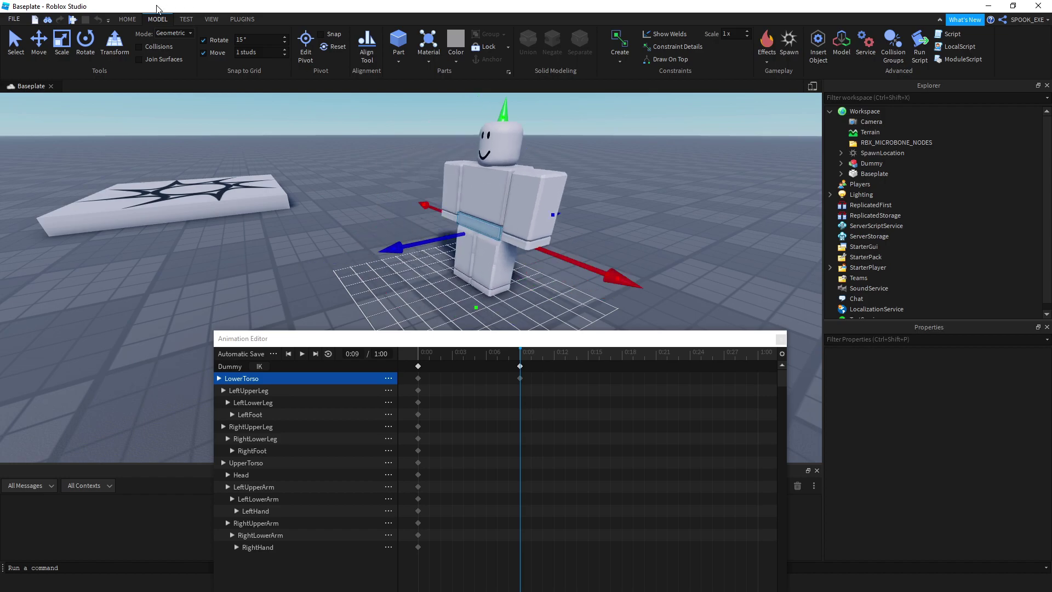
Step: Enable rotation snapping at 15° and movement snapping at 0.5 studs
left_click(221, 39)
left_click(217, 52)
double_click(251, 39)
double_click(257, 51)
left_click(246, 39)
key("Return")
Step: Select the LowerTorso keyframes at 0:09 and delete them
right_click_drag(502, 254, 510, 372)
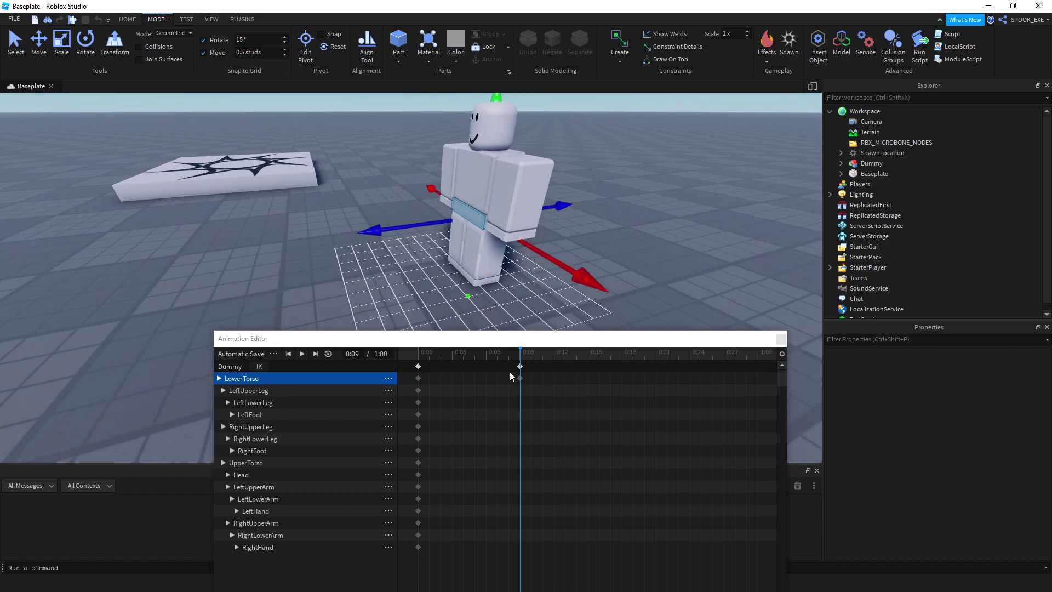
mouse_move(532, 378)
left_mouse_down()
mouse_move(486, 357)
mouse_move(530, 382)
left_mouse_up()
key("ctrl+z")
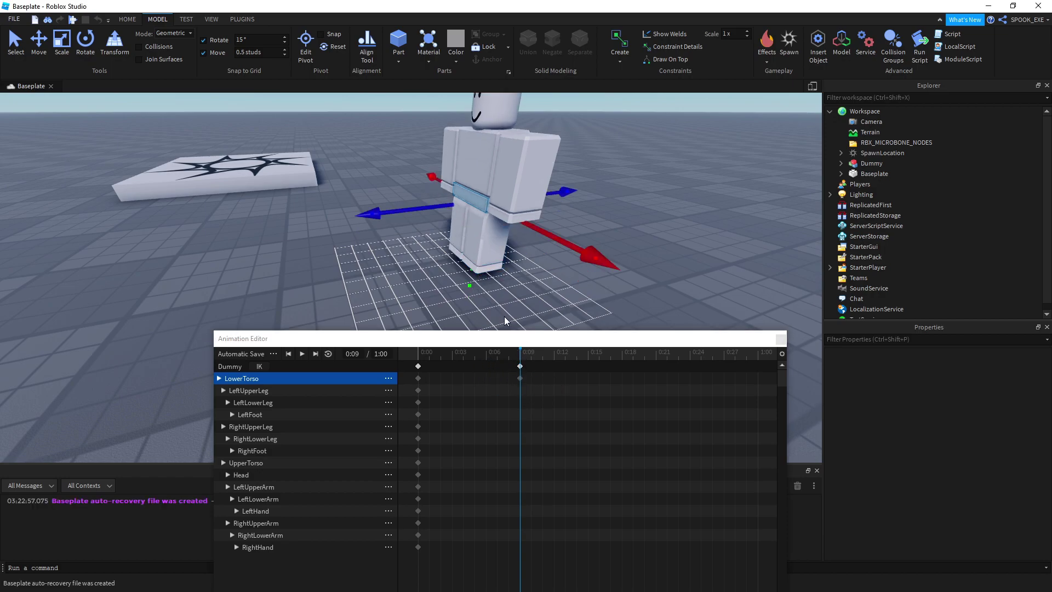
left_click(523, 307)
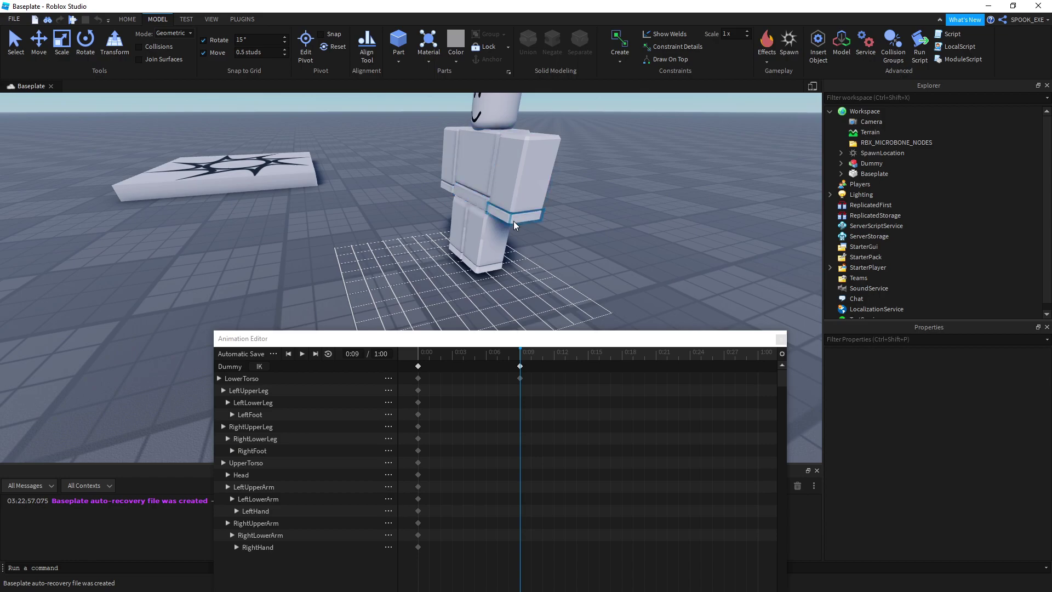
left_click(520, 378)
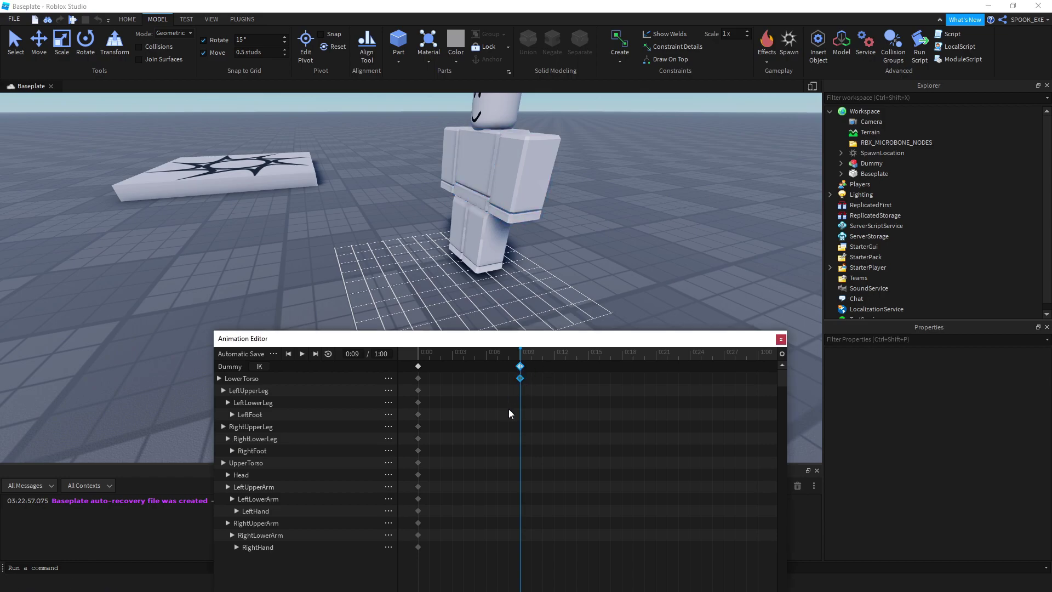
key("Delete")
Step: Undo and redo the deletion, then reselect the Dummy's LowerTorso
key("ctrl+z")
key("ctrl+y")
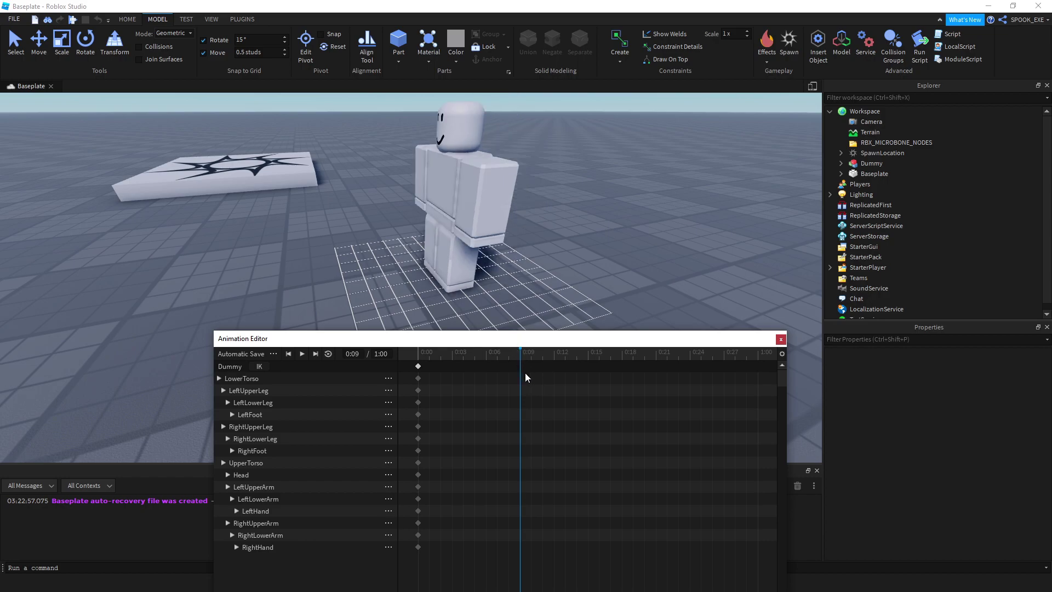
right_click(524, 373)
left_click(521, 366)
left_click(437, 215)
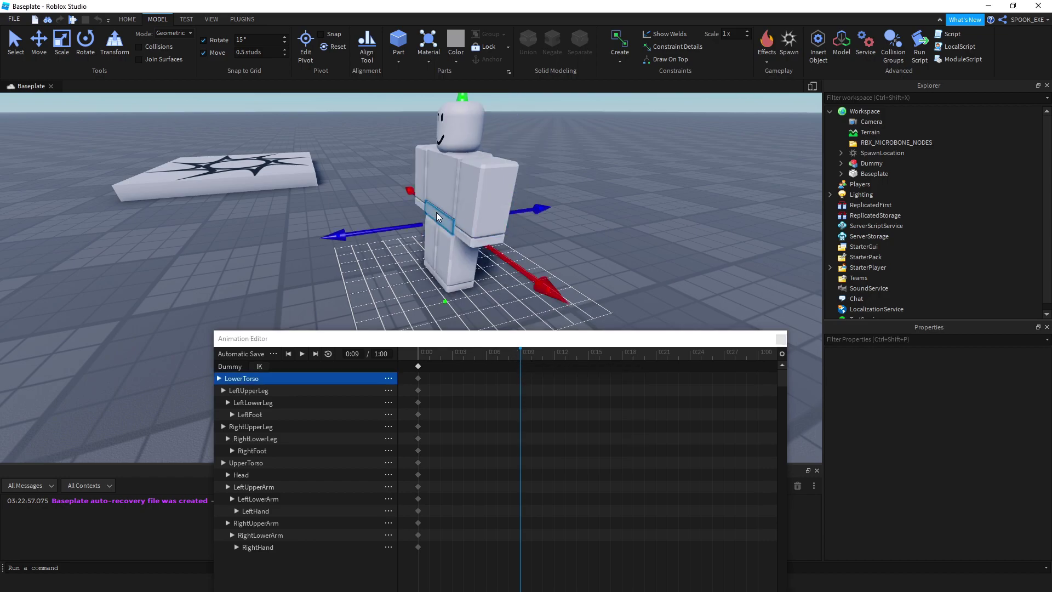
Step: Turn the Dummy's body and swing the right upper and lower arm at 0:09
key("ctrl+4")
left_click_drag(503, 269, 486, 289)
left_click(432, 155)
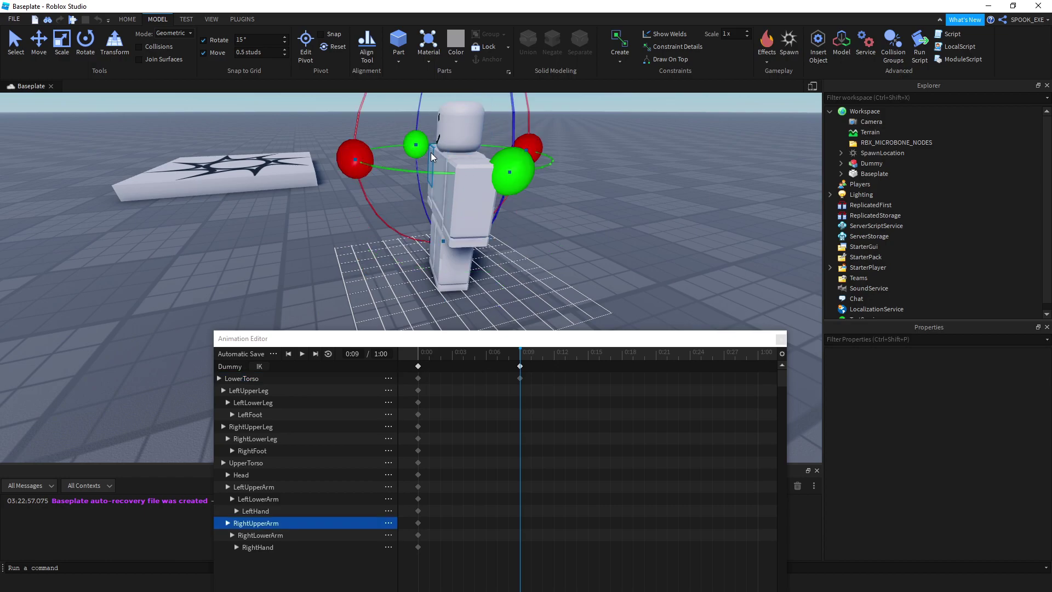
right_click_drag(432, 155, 463, 196)
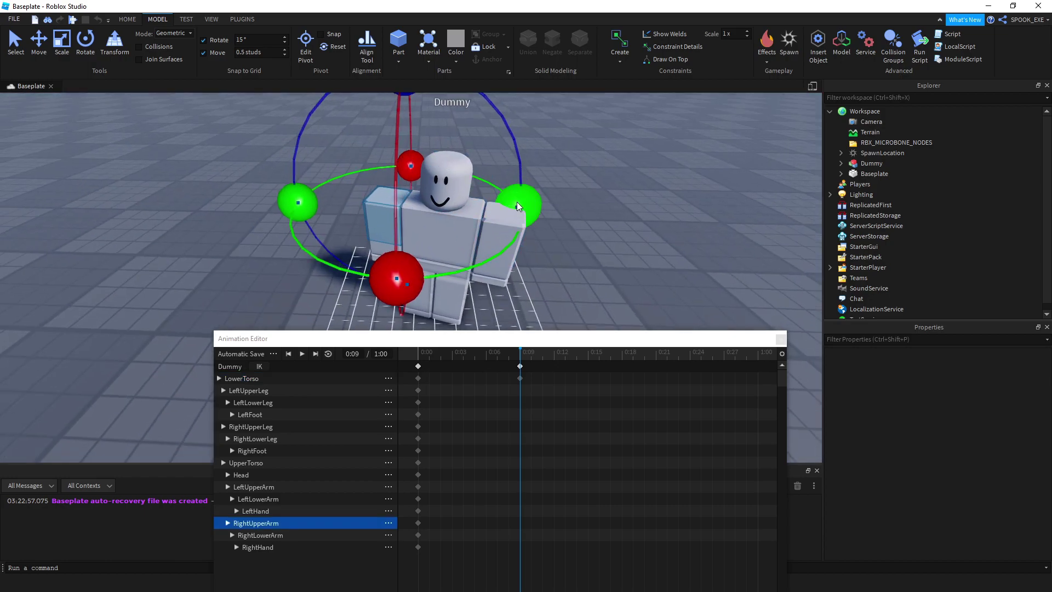
left_click_drag(517, 201, 517, 198)
right_click_drag(518, 198, 382, 139)
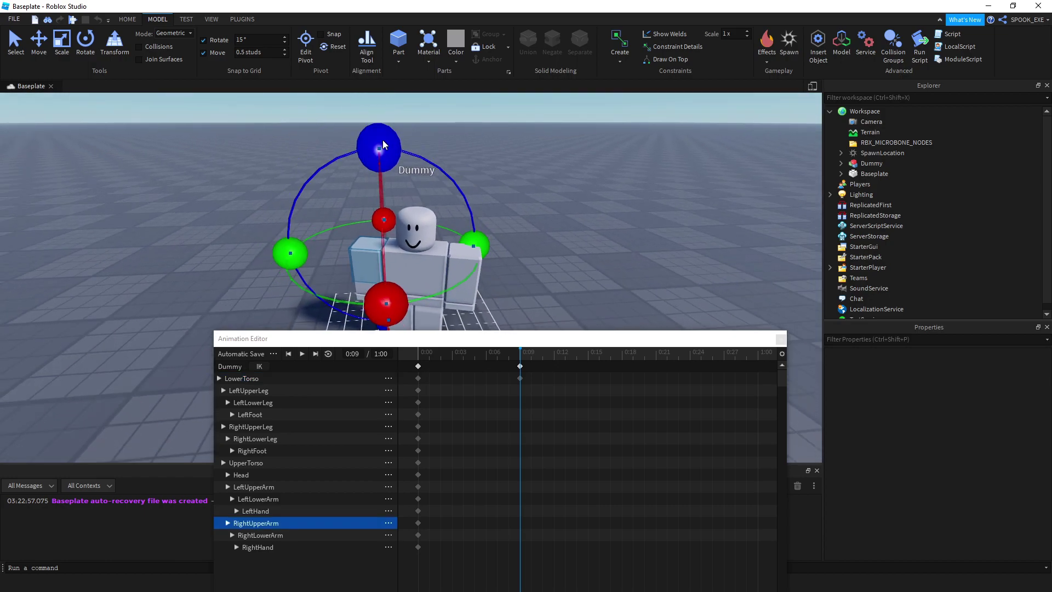
left_click_drag(381, 144, 431, 193)
mouse_move(431, 192)
right_mouse_down()
mouse_move(402, 224)
mouse_move(448, 117)
right_mouse_up()
left_click(402, 224)
scroll(402, 224, "up", 3)
left_click_drag(366, 242, 367, 186)
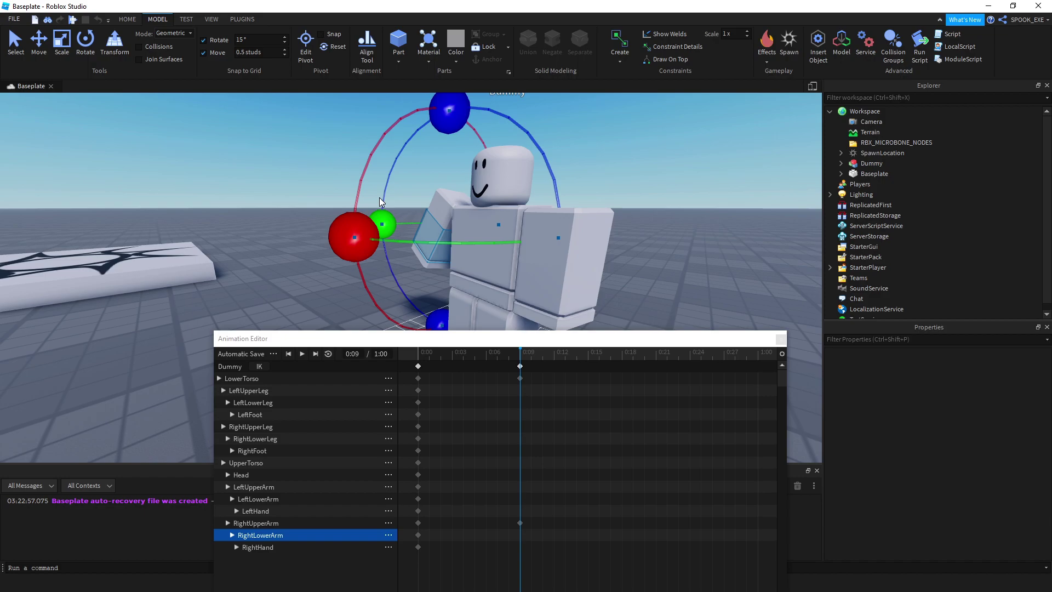
scroll(444, 232, "up", 3)
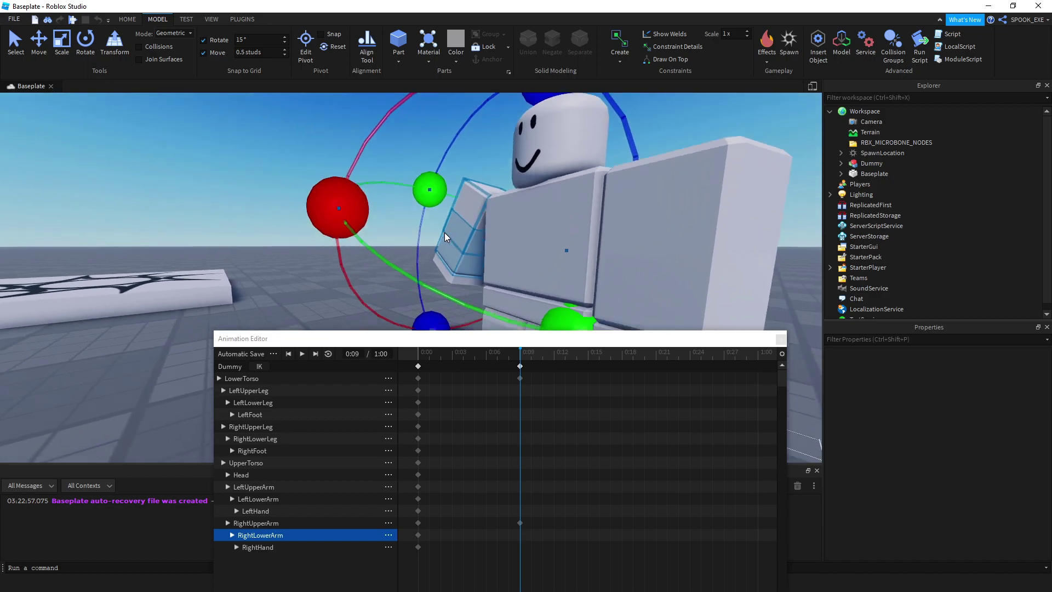
scroll(445, 233, "up", 3)
scroll(445, 233, "down", 5)
Step: Reselect the right arm and rotate it forward and around the vertical axis
mouse_move(582, 338)
left_mouse_down()
mouse_move(587, 390)
mouse_move(550, 281)
mouse_move(580, 388)
left_mouse_up()
left_click(611, 319)
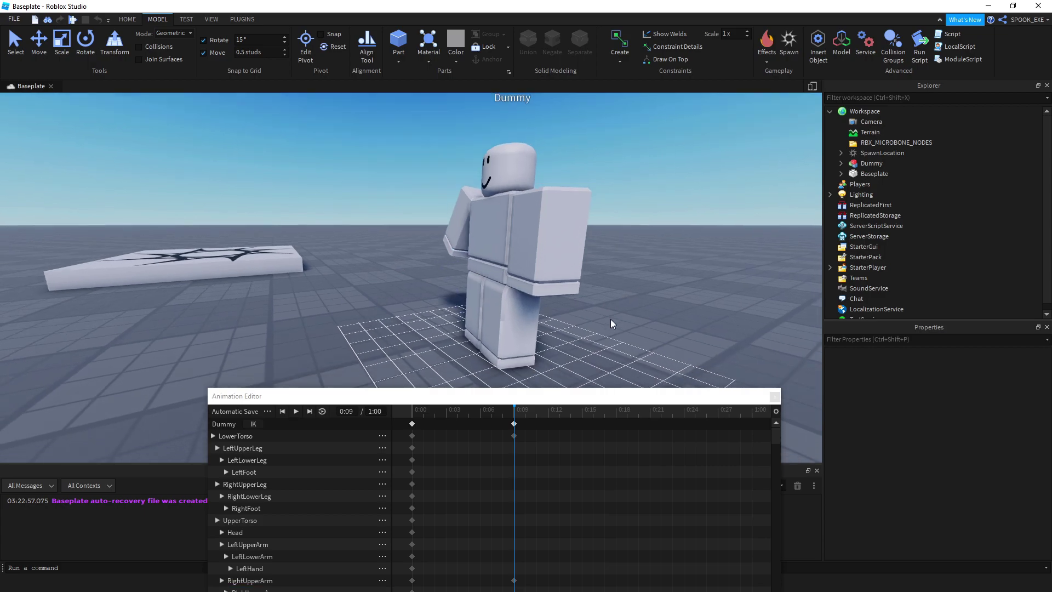
right_click_drag(610, 319, 483, 226)
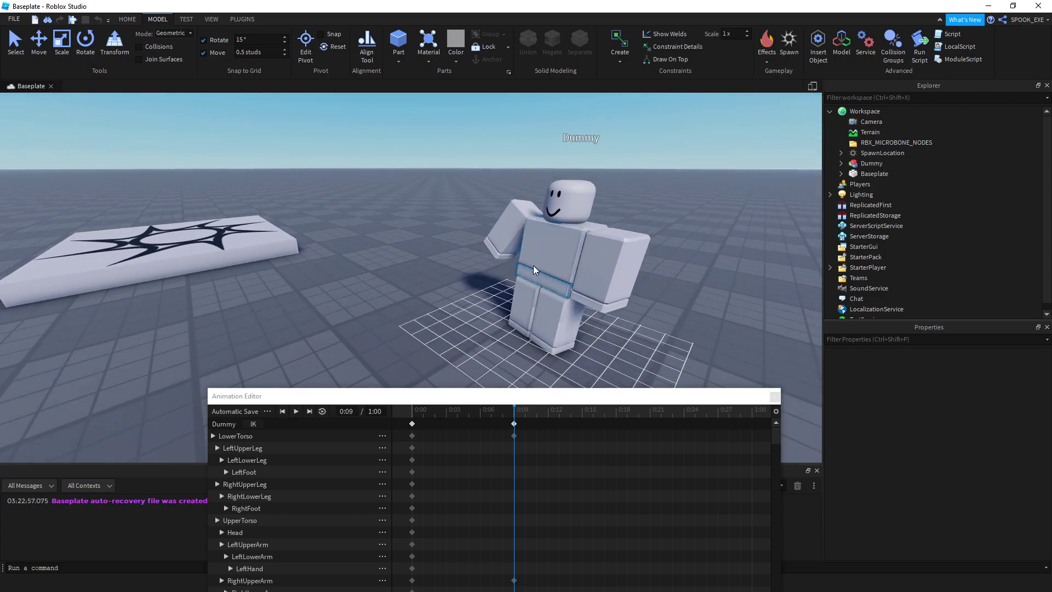
left_click(484, 226)
left_click(497, 206)
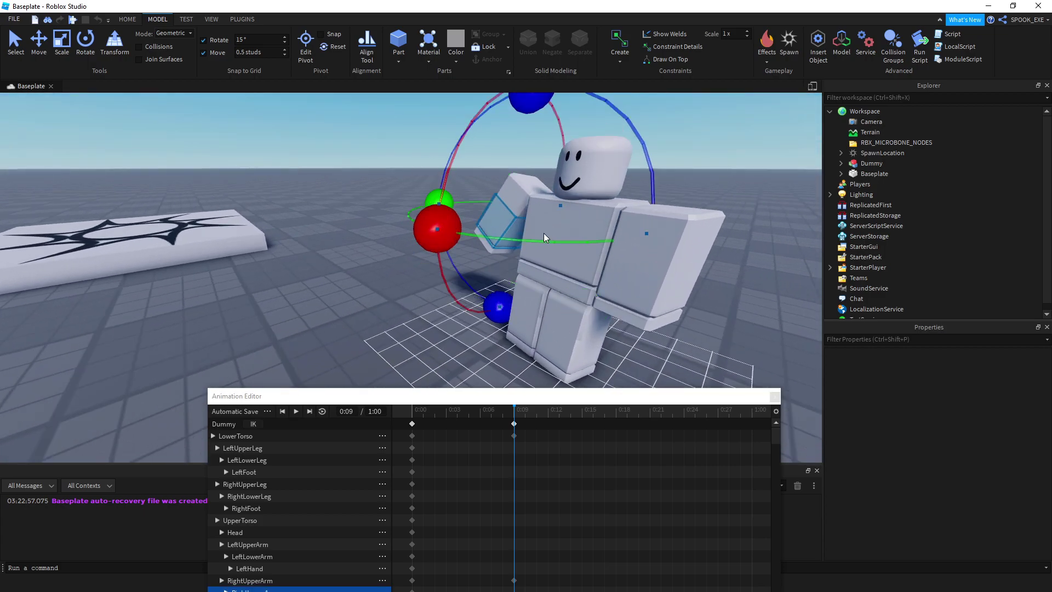
mouse_move(558, 240)
right_mouse_down()
mouse_move(528, 232)
mouse_move(488, 253)
right_mouse_up()
scroll(401, 228, "up", 5)
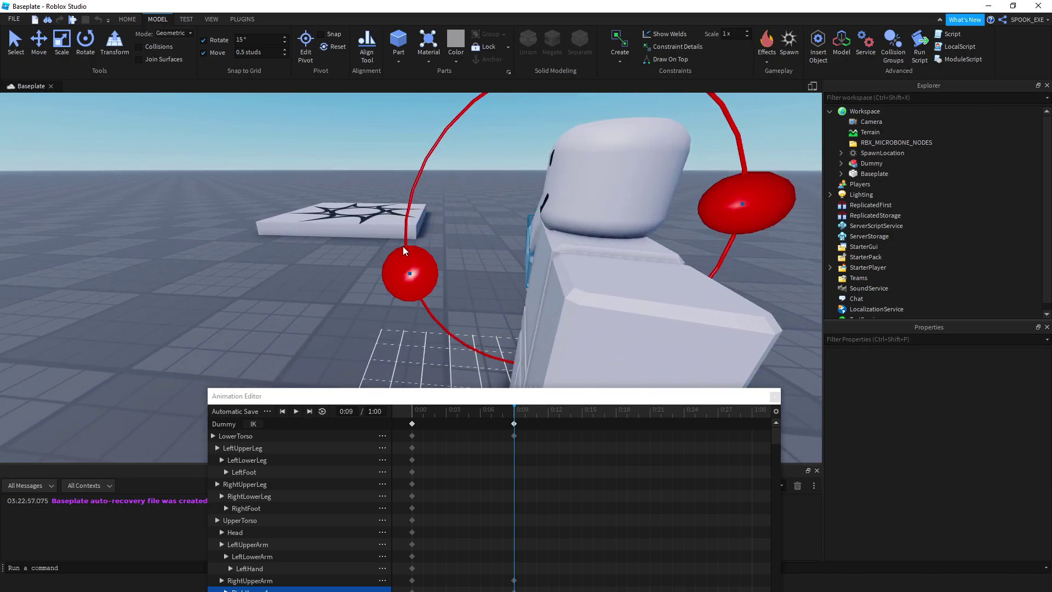
scroll(413, 247, "down", 5)
right_click_drag(413, 248, 415, 243)
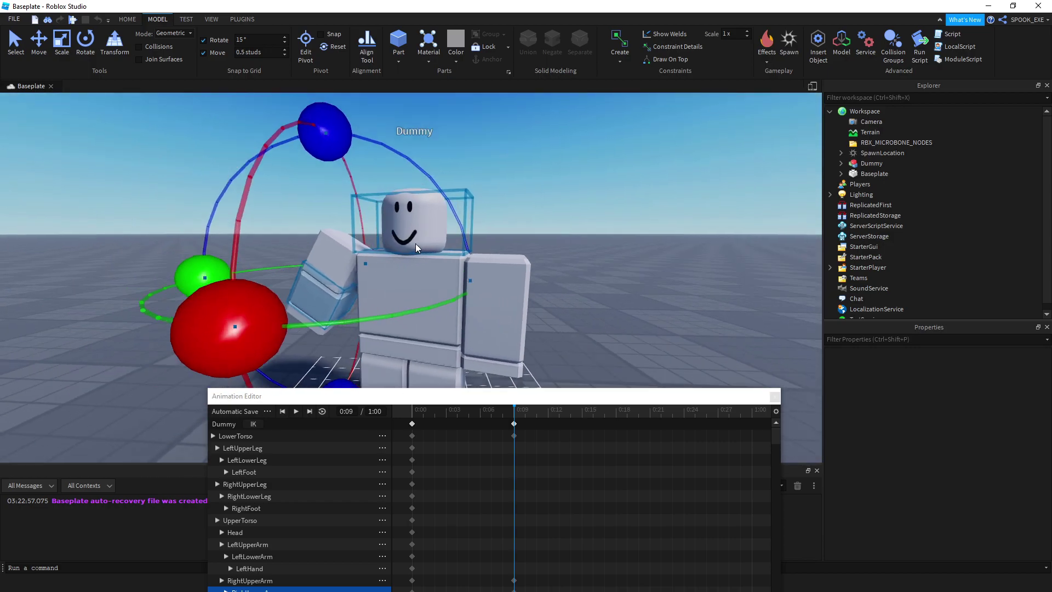
left_click_drag(375, 159, 316, 158)
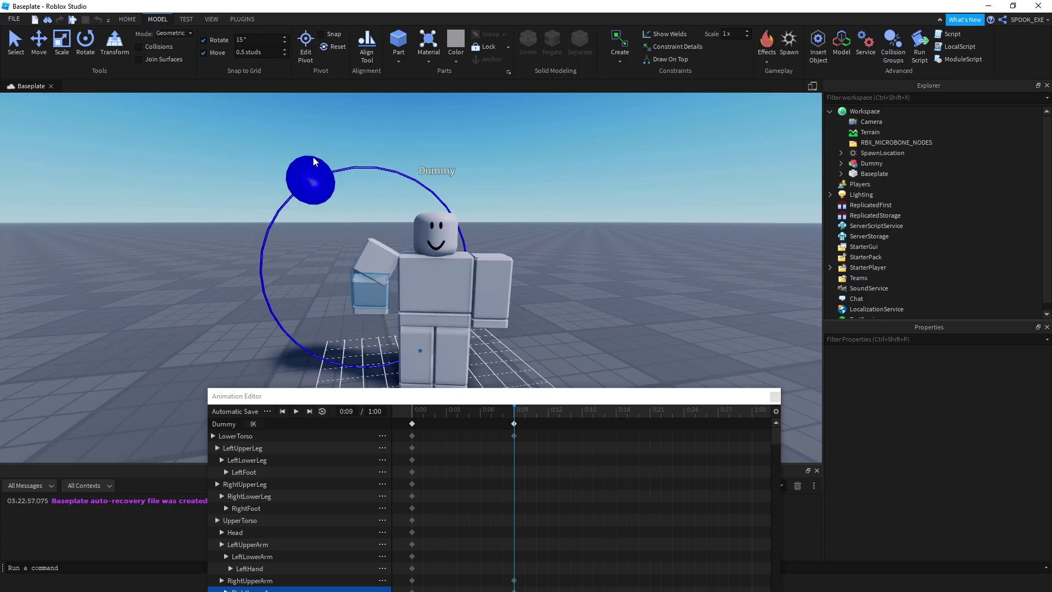
scroll(399, 279, "down", 2)
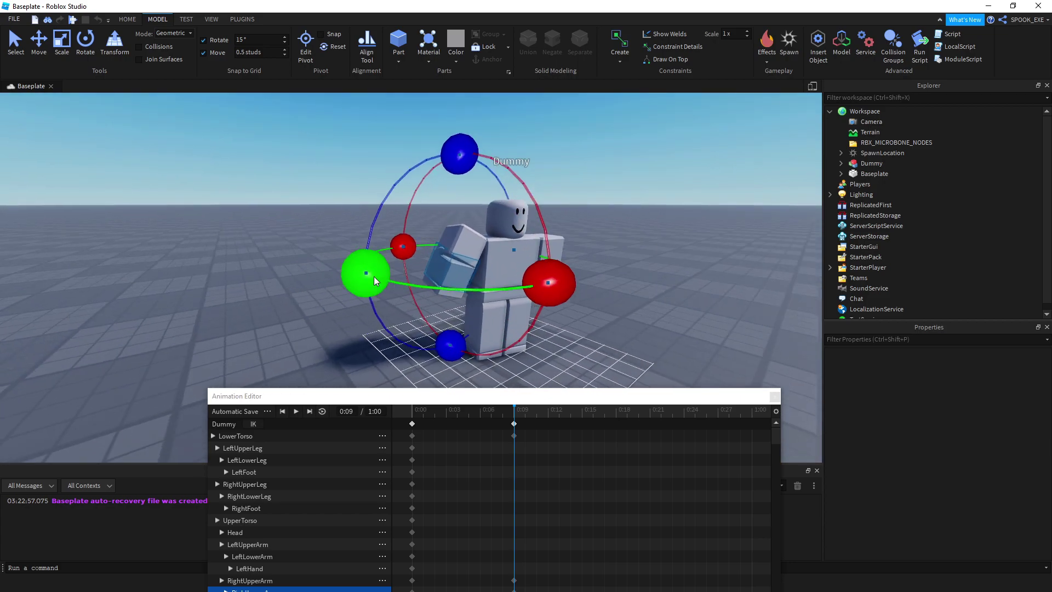
mouse_move(364, 270)
left_mouse_down()
mouse_move(413, 283)
mouse_move(351, 295)
left_mouse_up()
right_click_drag(336, 294, 375, 227)
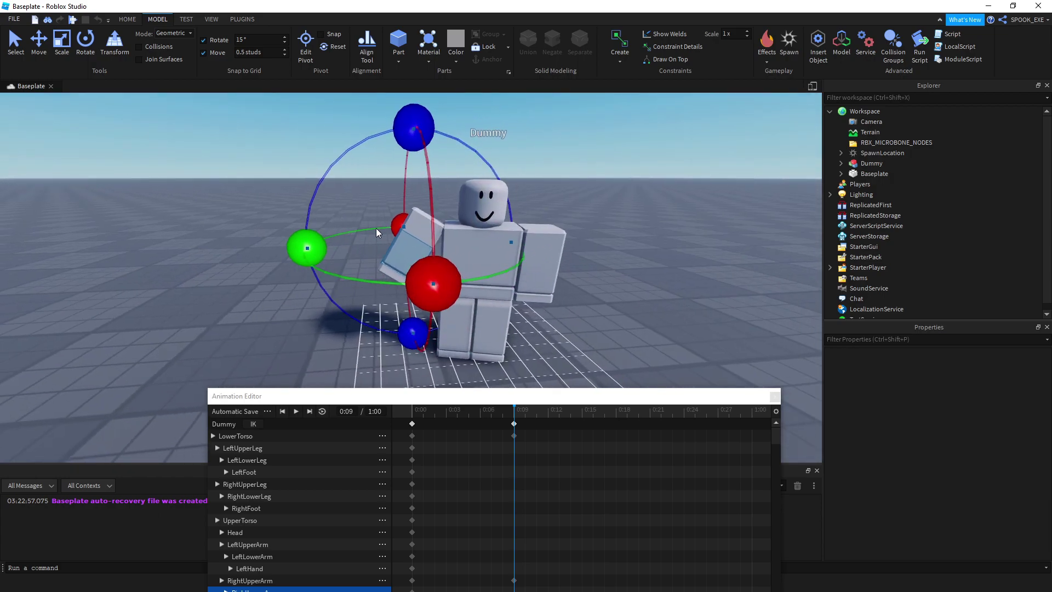
key("ctrl+p")
key("Escape")
Step: Lift the RightUpperArm with the blue rotate ring and orbit to check the raised pose
left_click(409, 231)
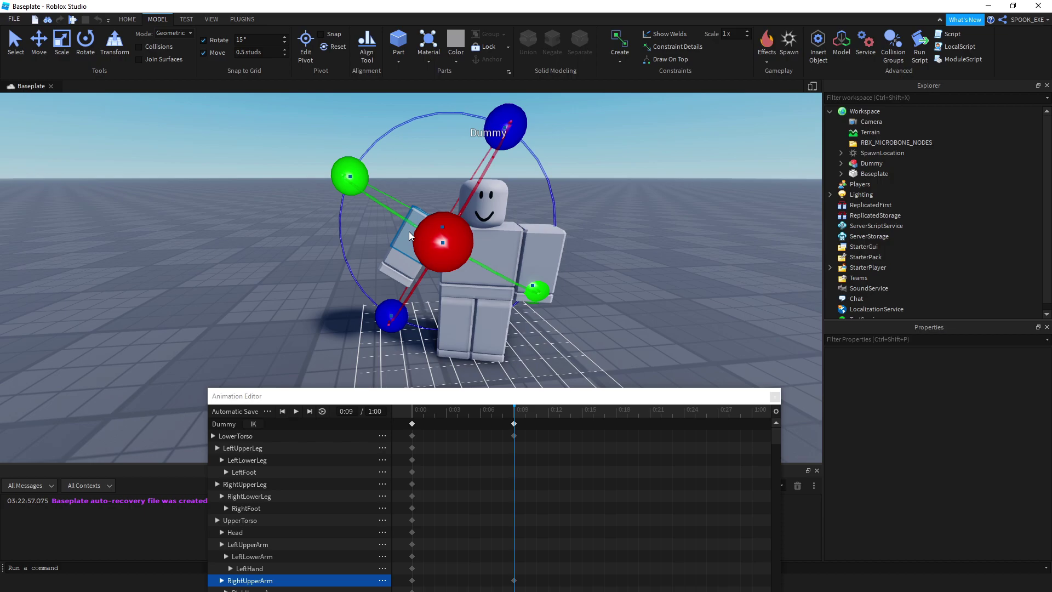
scroll(503, 203, "up", 1)
scroll(499, 203, "up", 4)
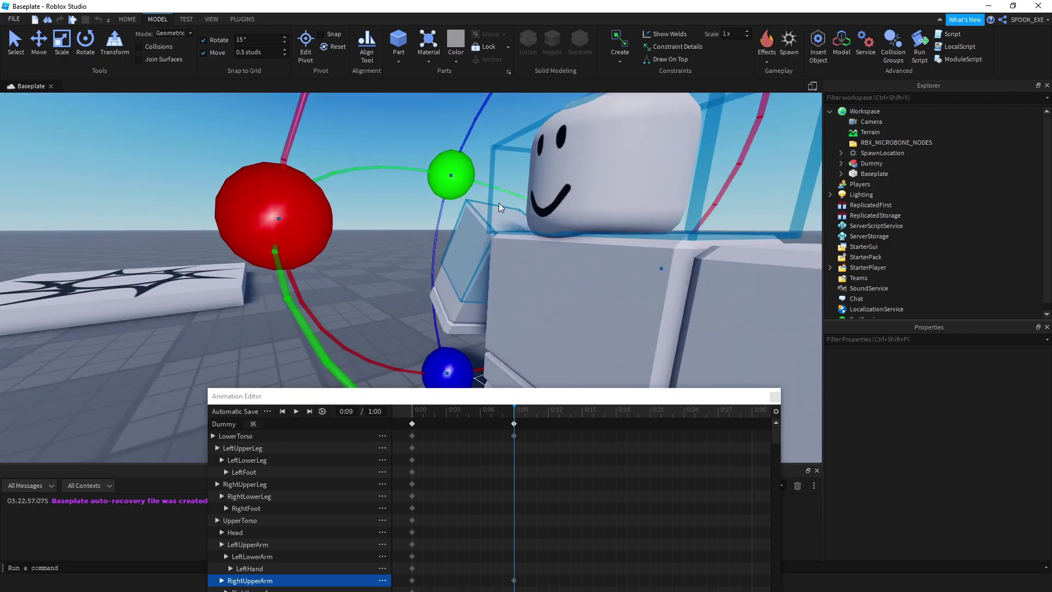
right_click_drag(498, 203, 462, 253)
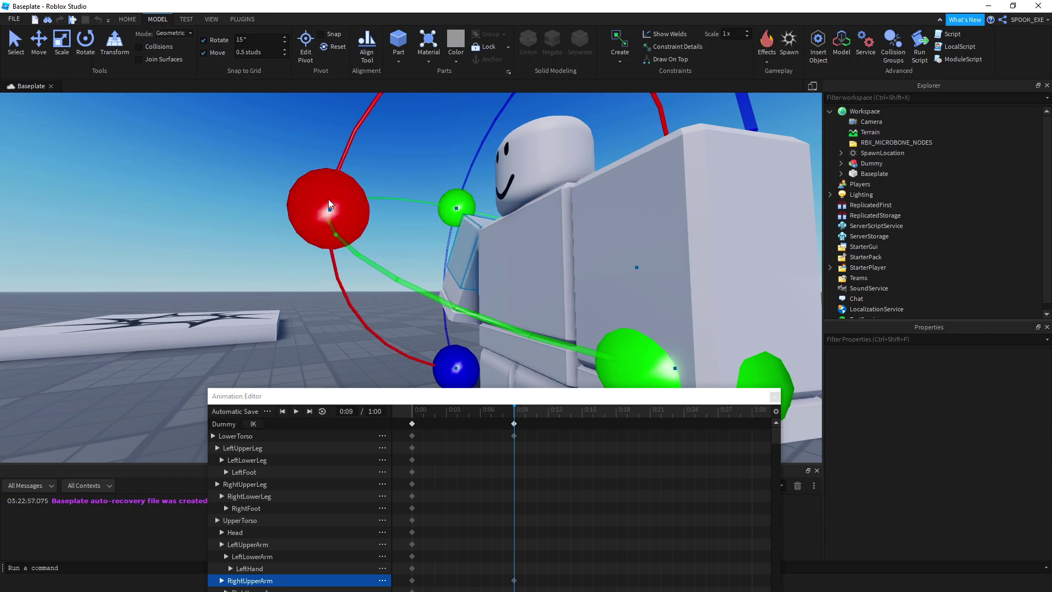
scroll(473, 254, "up", 3)
scroll(471, 253, "up", 3)
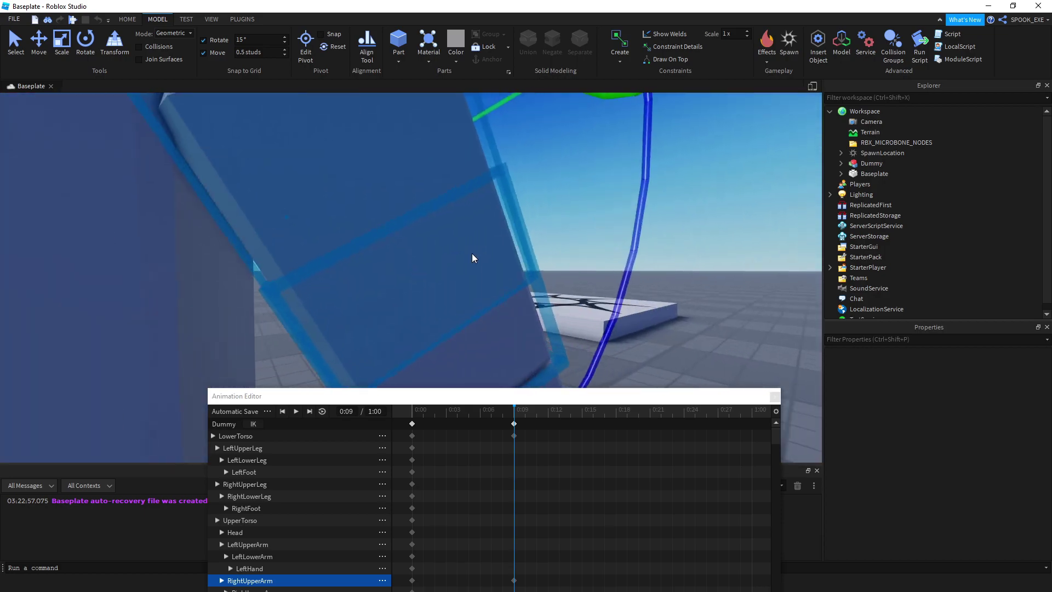
scroll(472, 253, "down", 5)
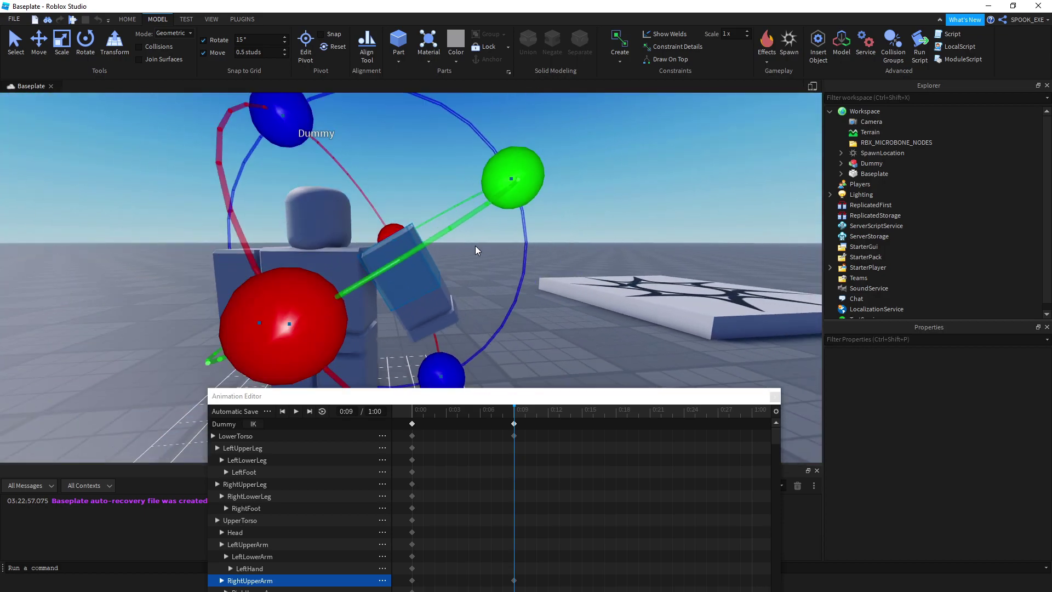
left_click_drag(229, 107, 206, 205)
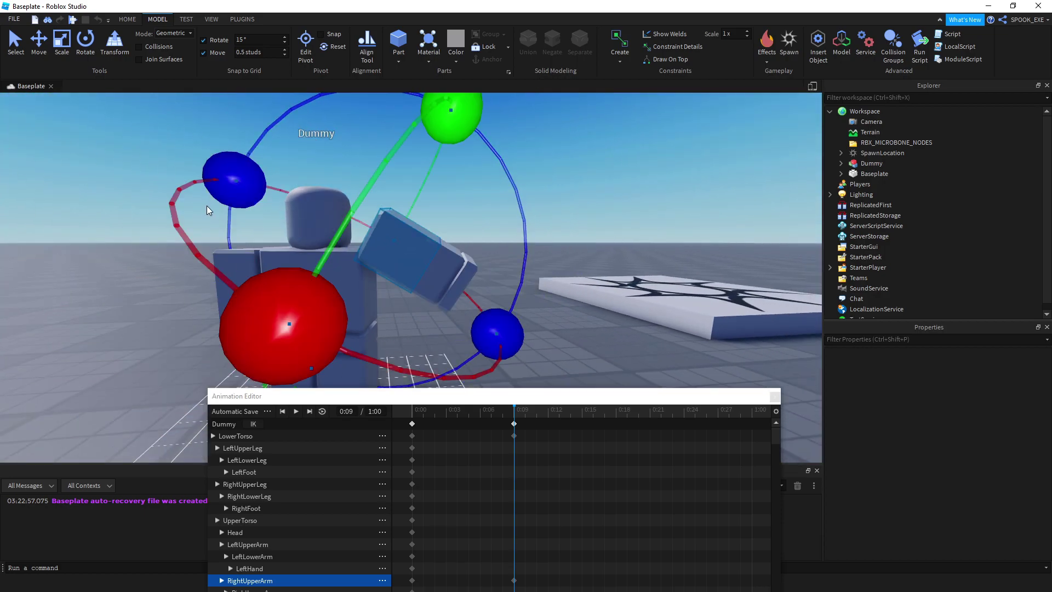
mouse_move(466, 205)
right_mouse_down()
mouse_move(439, 264)
mouse_move(392, 230)
right_mouse_up()
mouse_move(359, 264)
right_mouse_down()
mouse_move(398, 251)
mouse_move(354, 211)
right_mouse_up()
right_click_drag(475, 179, 632, 296)
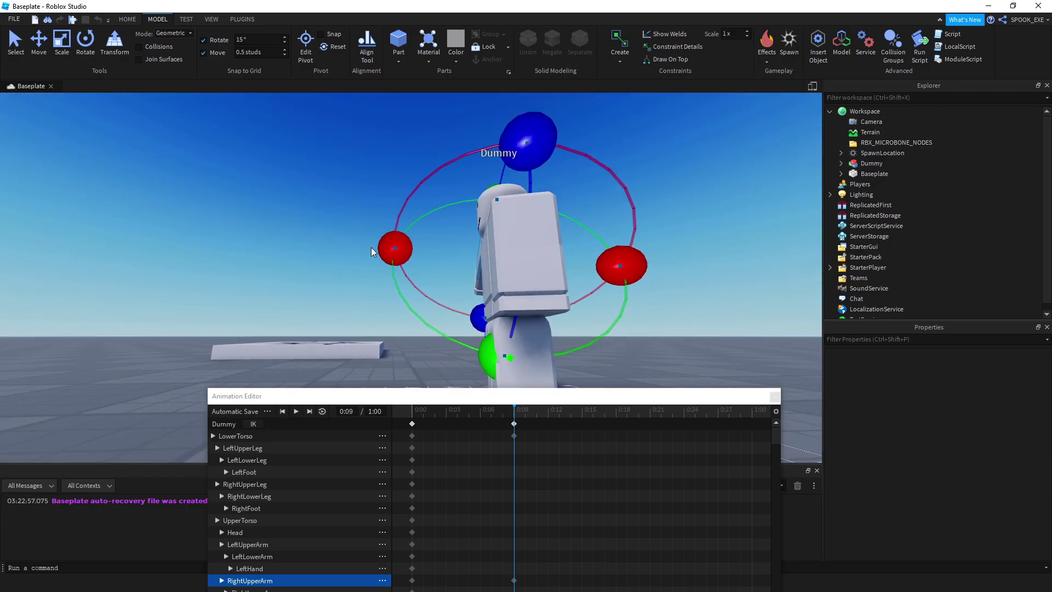
mouse_move(365, 264)
right_mouse_down()
mouse_move(565, 286)
mouse_move(499, 210)
right_mouse_up()
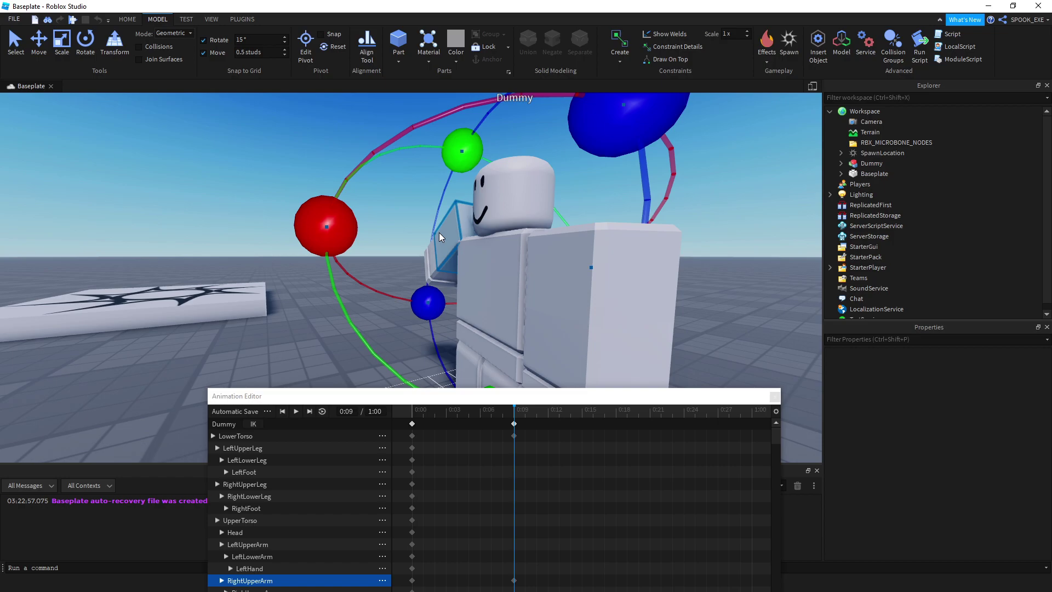
right_click_drag(447, 226, 419, 293)
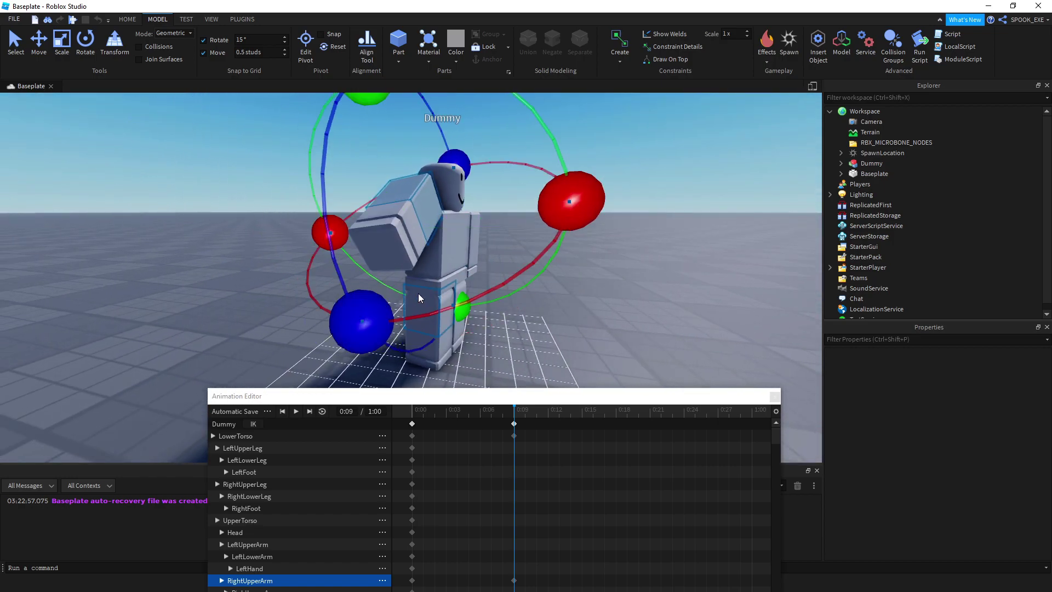
mouse_move(545, 231)
right_mouse_down()
mouse_move(530, 282)
mouse_move(402, 237)
right_mouse_up()
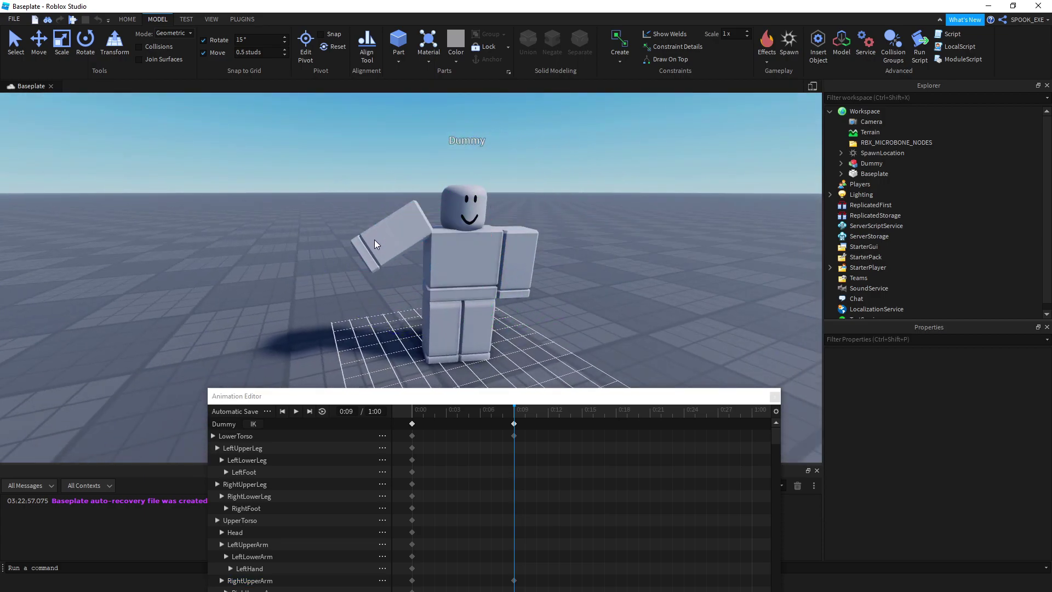
Step: Raise the Dummy's LeftUpperArm with the red and blue rotate rings
right_click_drag(507, 177, 505, 189)
left_click(471, 244)
right_click_drag(472, 244, 545, 241)
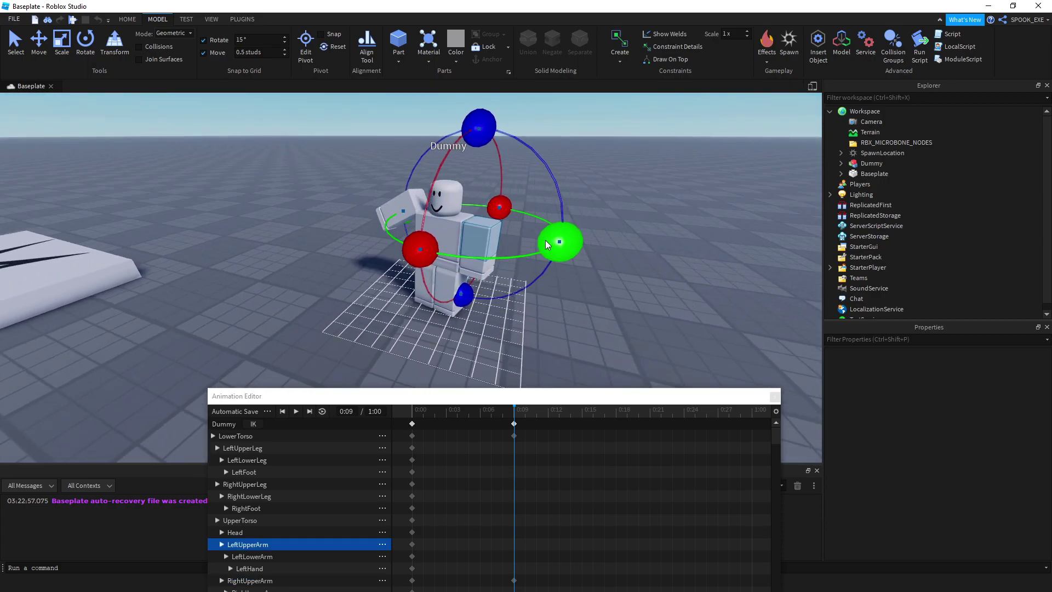
mouse_move(422, 244)
left_mouse_down()
mouse_move(432, 197)
mouse_move(444, 194)
left_mouse_up()
left_click_drag(511, 180, 554, 194)
left_click_drag(406, 192, 492, 180)
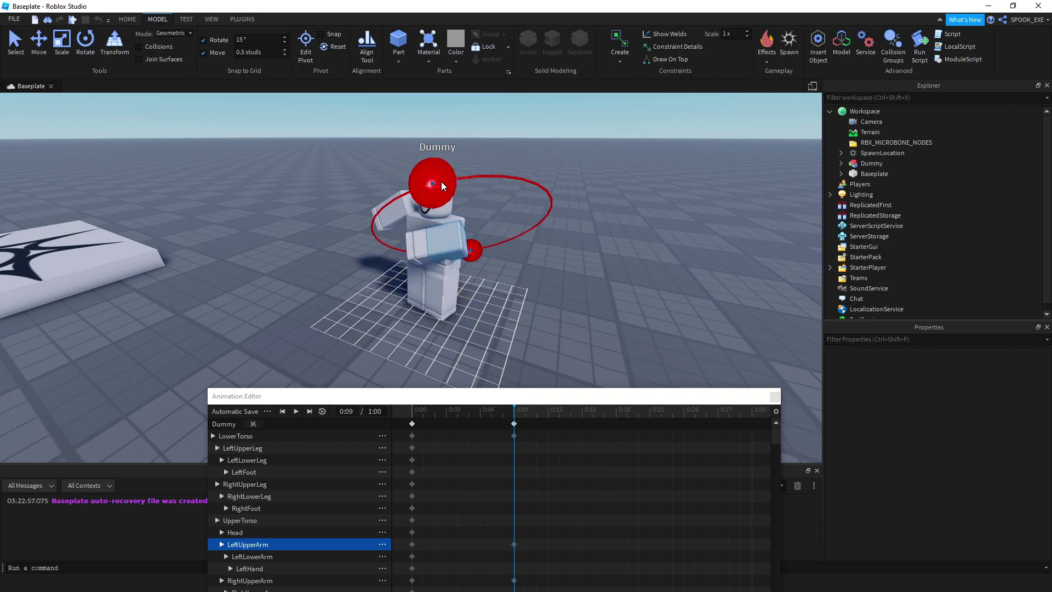
left_click(602, 161)
left_click(388, 217)
Step: Twist the UpperTorso sideways about the vertical green axis
left_click(408, 237)
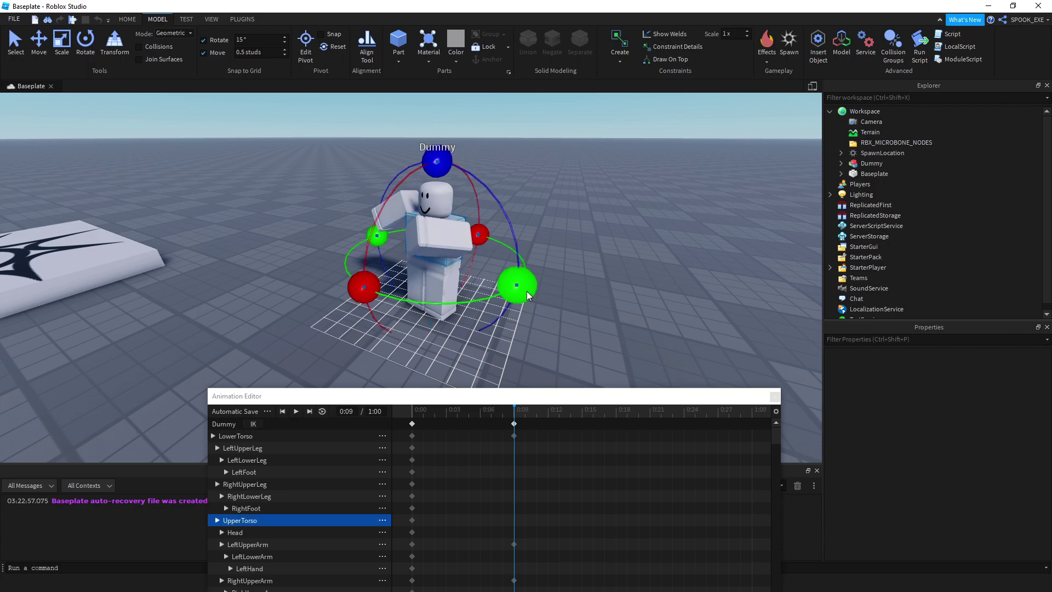
left_click_drag(519, 288, 589, 258)
left_click(579, 249)
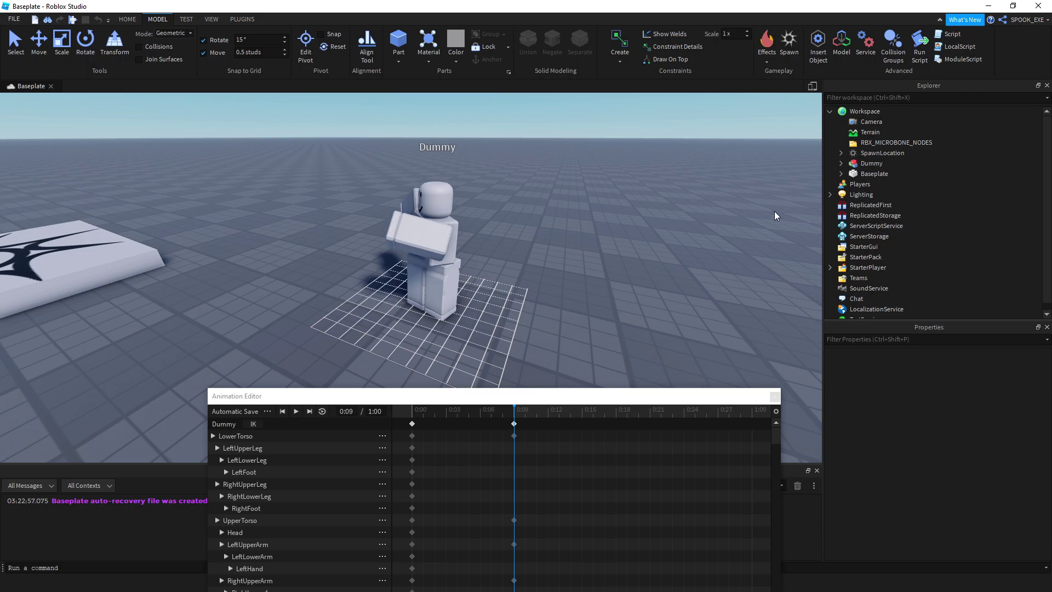
scroll(485, 206, "up", 5)
Step: Rotate the left arm on its red axis and turn the RightUpperArm vertically
right_click_drag(484, 207, 414, 181)
left_click(394, 190)
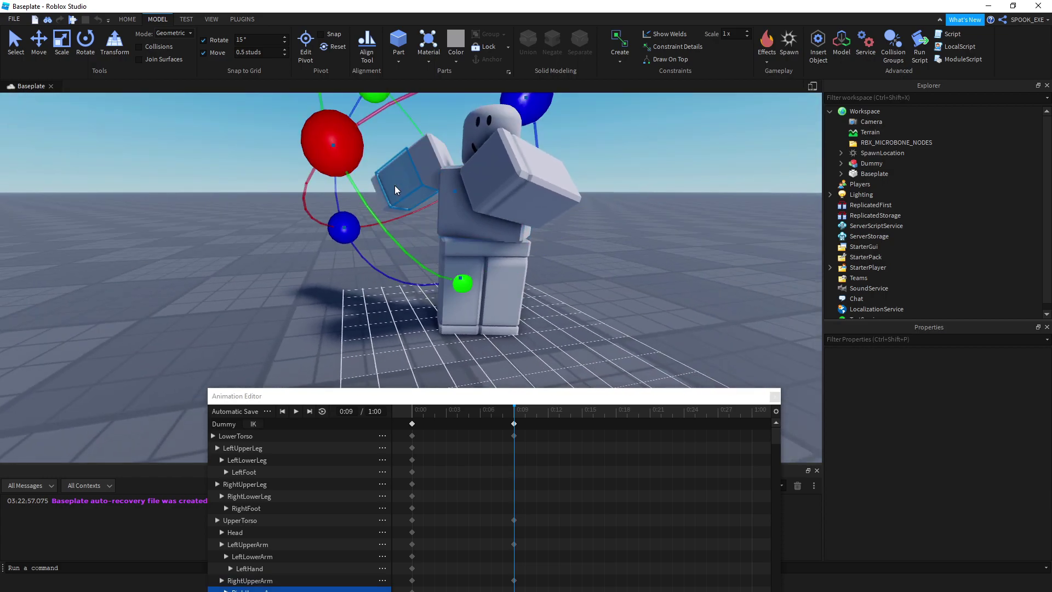
scroll(394, 186, "down", 3)
left_click_drag(382, 211, 402, 199)
left_click(445, 205)
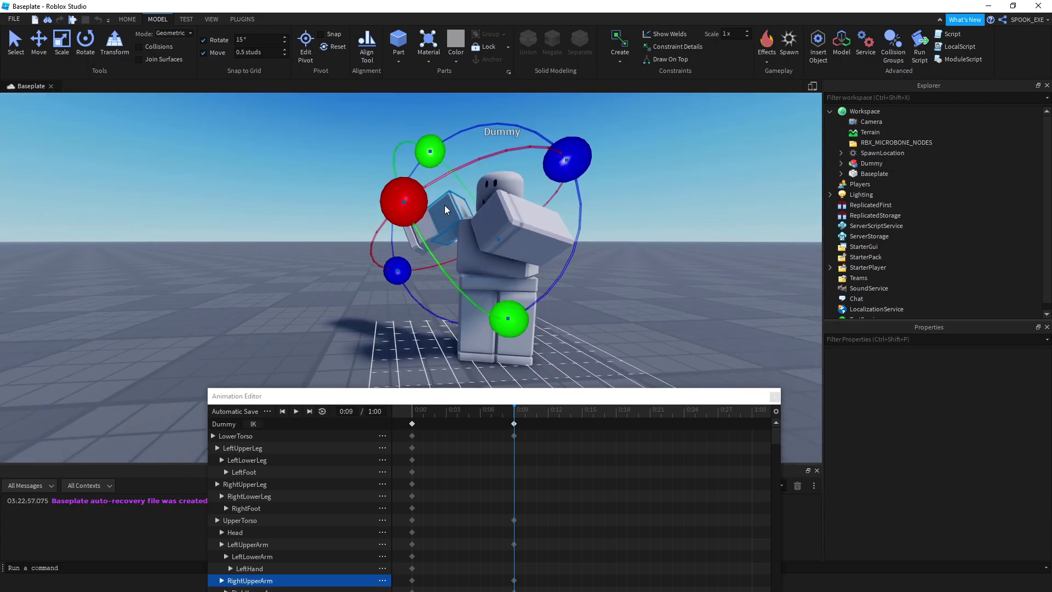
right_click_drag(445, 205, 396, 169)
left_click_drag(460, 120, 451, 116)
right_click_drag(452, 117, 474, 144)
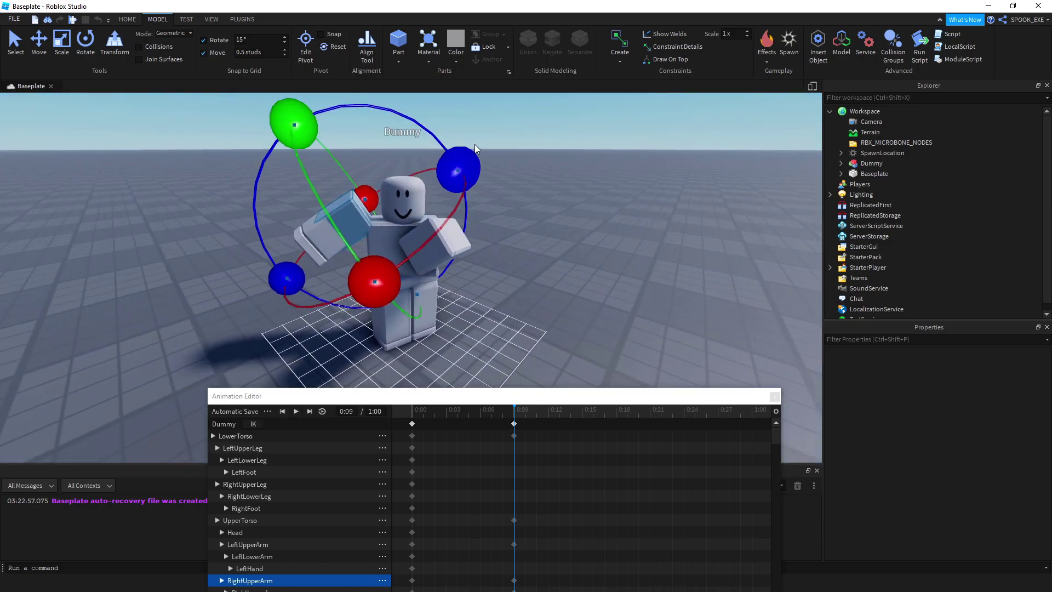
left_click(604, 257)
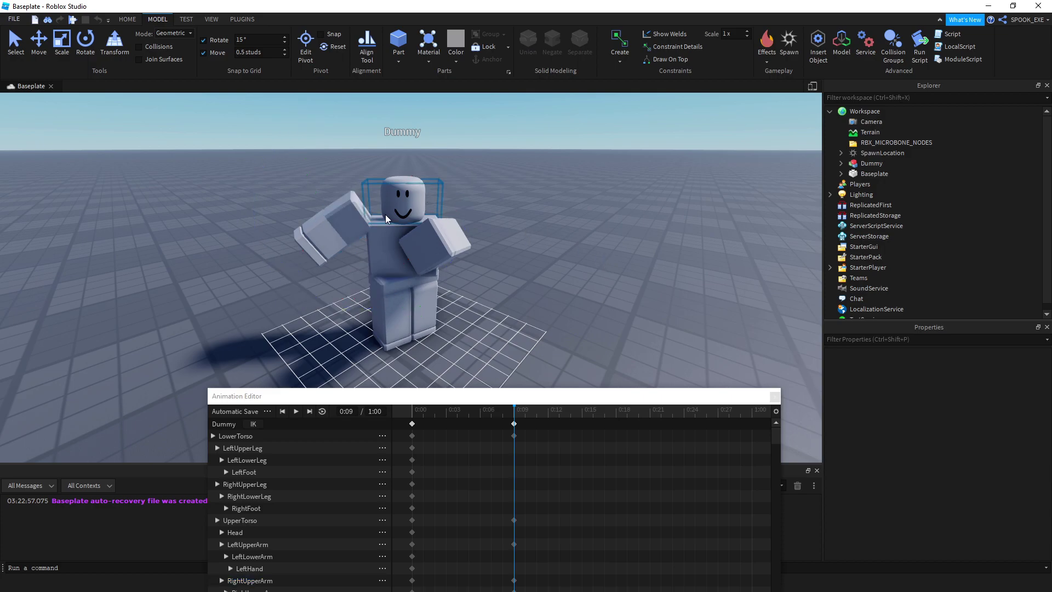
Step: Bend the LeftLowerArm forward at 0:09 through several rotations
mouse_move(389, 223)
right_mouse_down()
mouse_move(422, 235)
mouse_move(439, 228)
mouse_move(435, 266)
mouse_move(462, 300)
right_mouse_up()
left_click(436, 265)
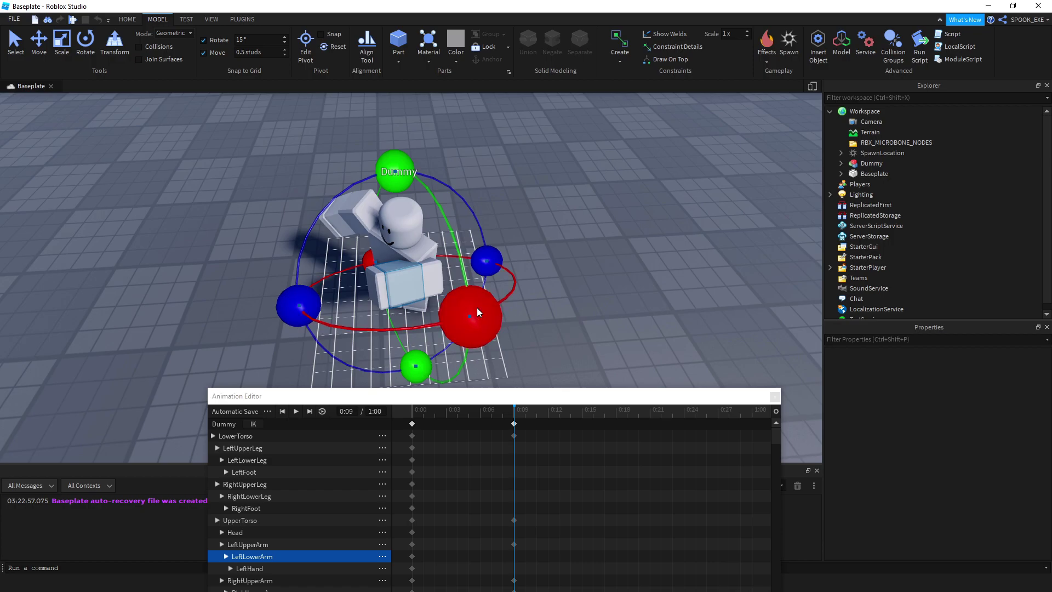
left_click_drag(296, 303, 298, 287)
mouse_move(298, 288)
right_mouse_down()
mouse_move(338, 282)
mouse_move(431, 218)
right_mouse_up()
mouse_move(432, 218)
left_mouse_down()
mouse_move(399, 151)
mouse_move(420, 211)
mouse_move(495, 261)
left_mouse_up()
right_click_drag(495, 263, 507, 172)
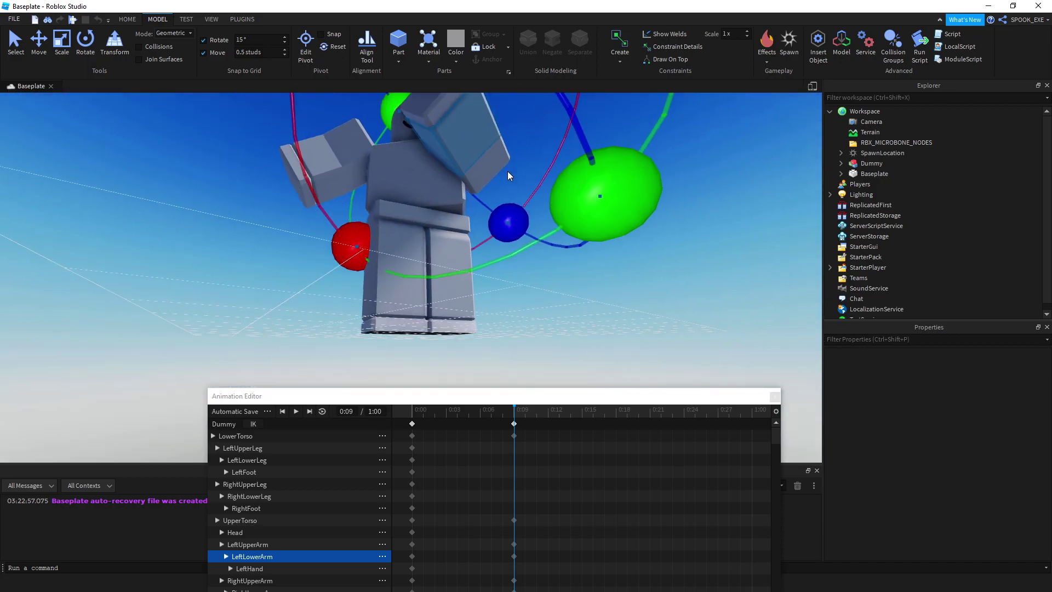
scroll(507, 173, "down", 5)
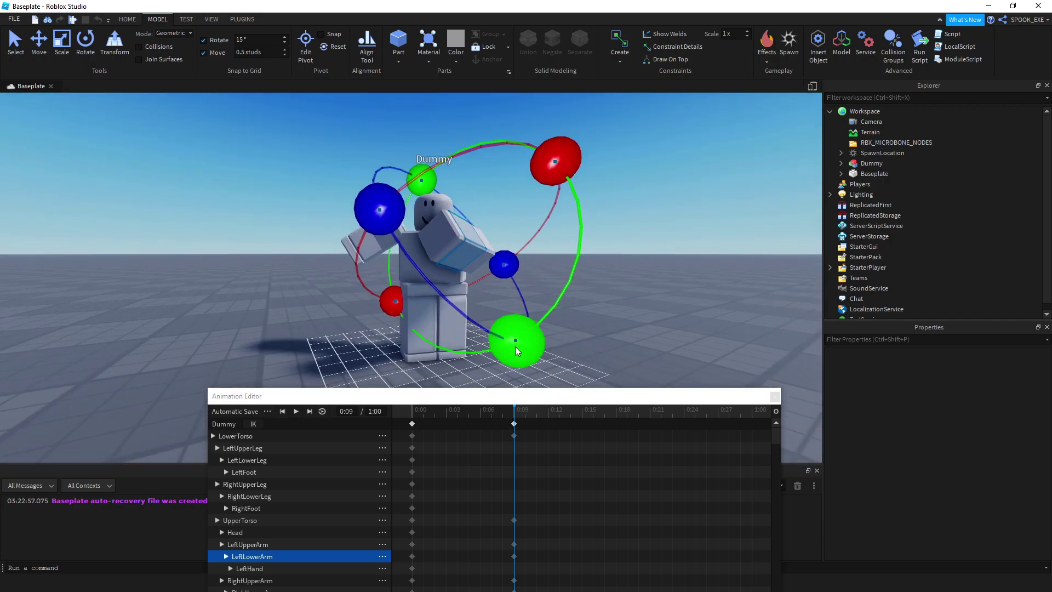
left_click_drag(372, 208, 385, 272)
right_click_drag(386, 272, 346, 306)
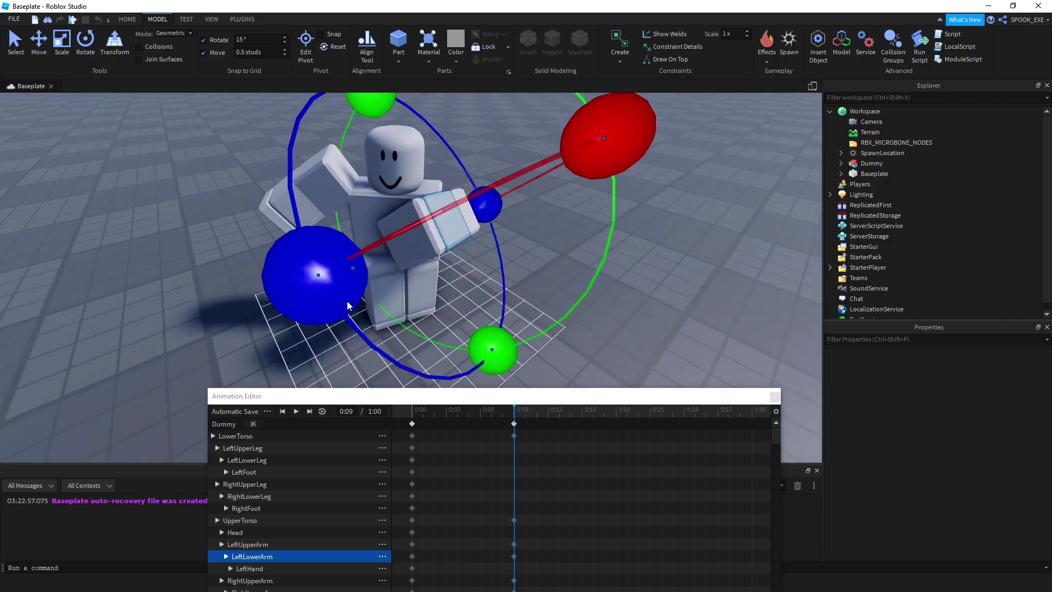
left_click_drag(347, 306, 299, 159)
left_click_drag(655, 147, 621, 166)
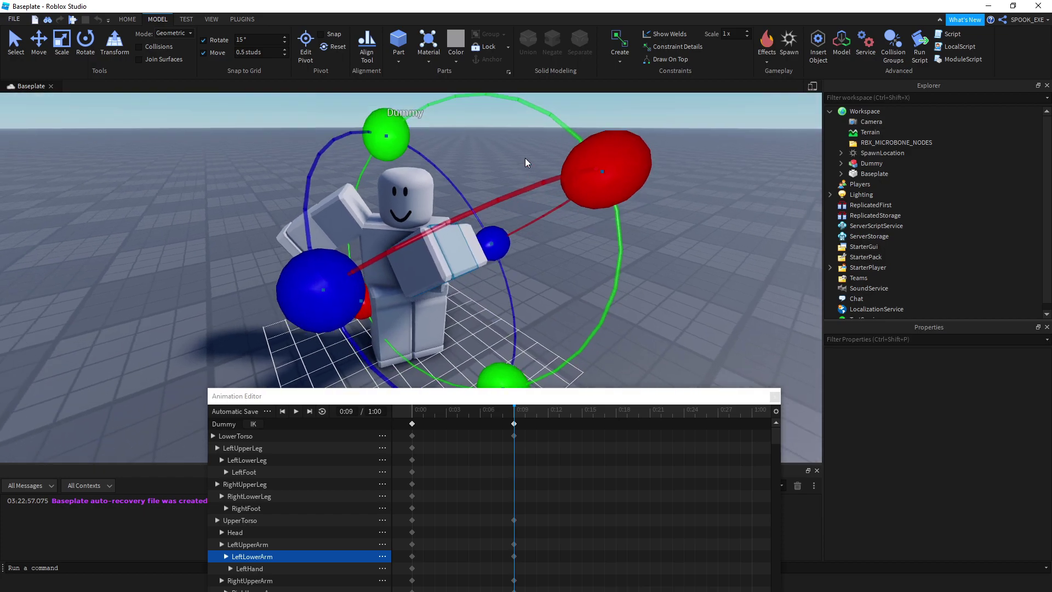
right_click_drag(525, 162, 489, 242)
scroll(514, 162, "down", 3)
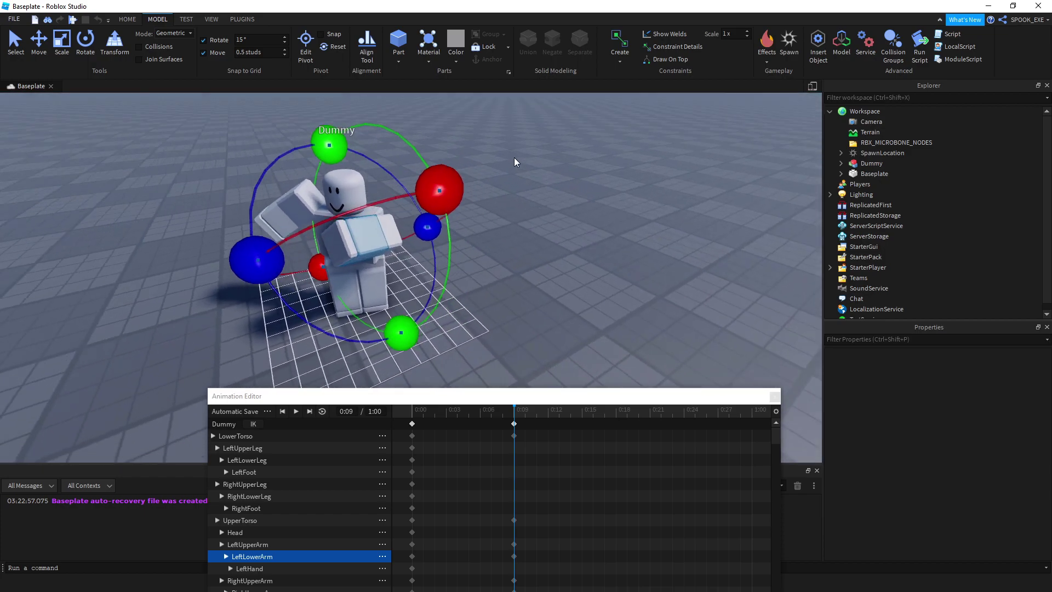
Step: Select the UpperTorso, then the RightUpperArm, for posing
right_click_drag(513, 162, 565, 195)
left_click(578, 179)
left_click(470, 282)
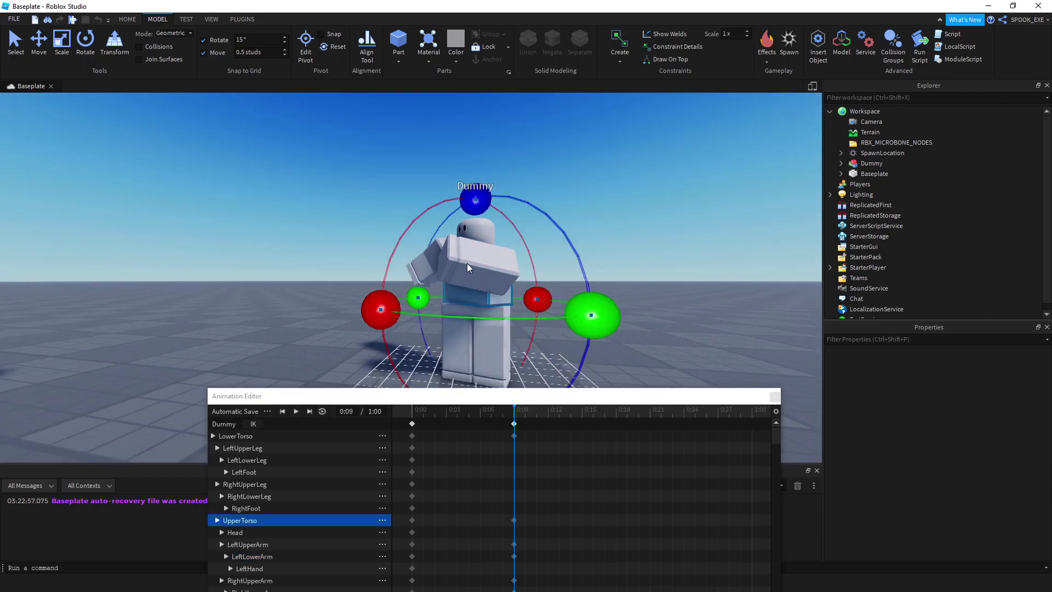
left_click(474, 236)
left_click(472, 271)
left_click(508, 366)
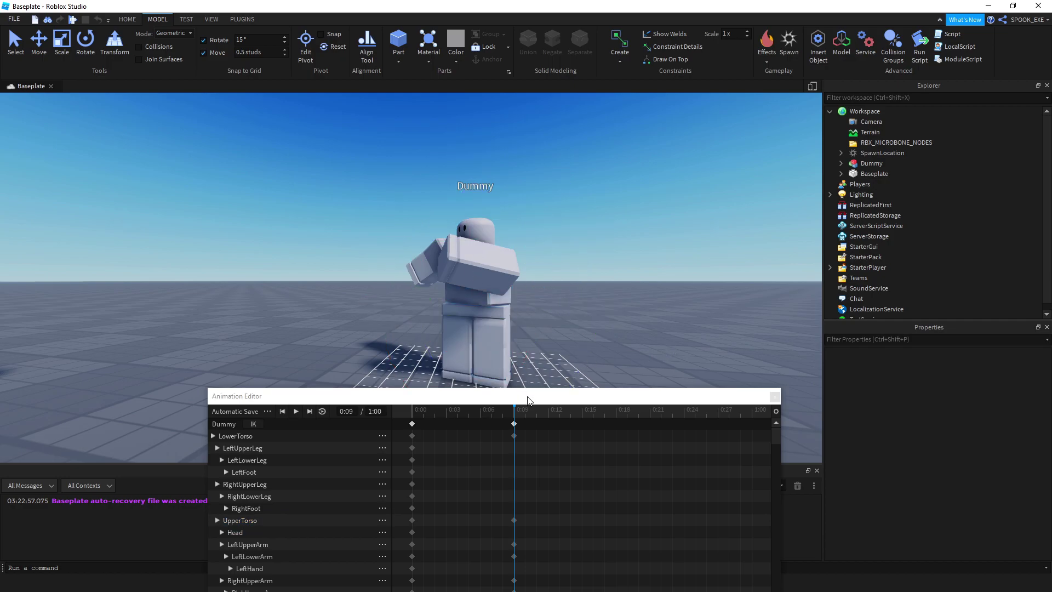
left_click(480, 265)
scroll(484, 254, "up", 5)
right_click_drag(484, 253, 271, 241)
scroll(270, 241, "down", 3)
left_click(424, 242)
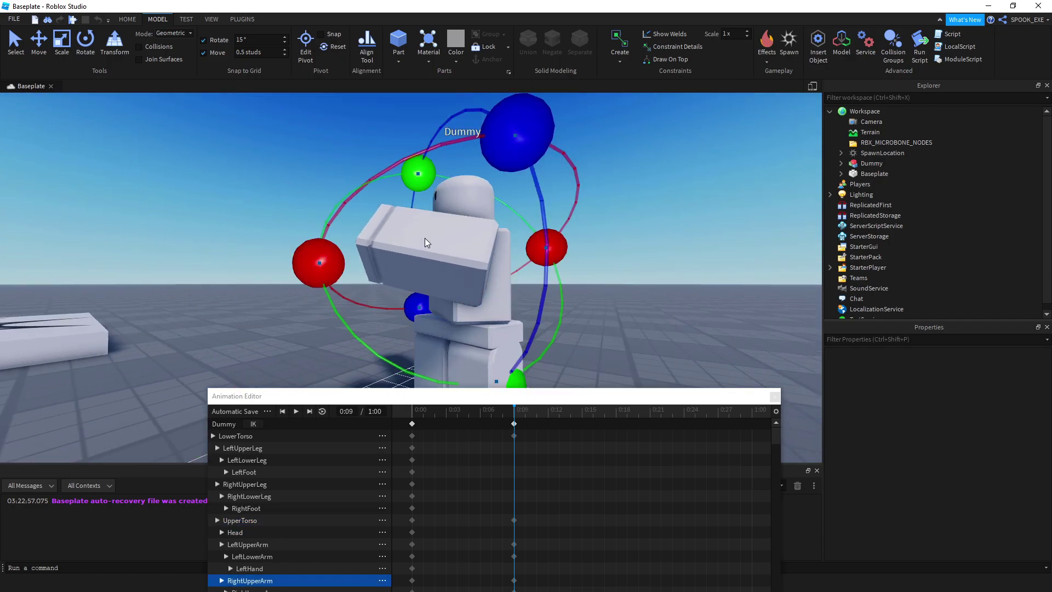
right_click_drag(425, 238, 392, 245)
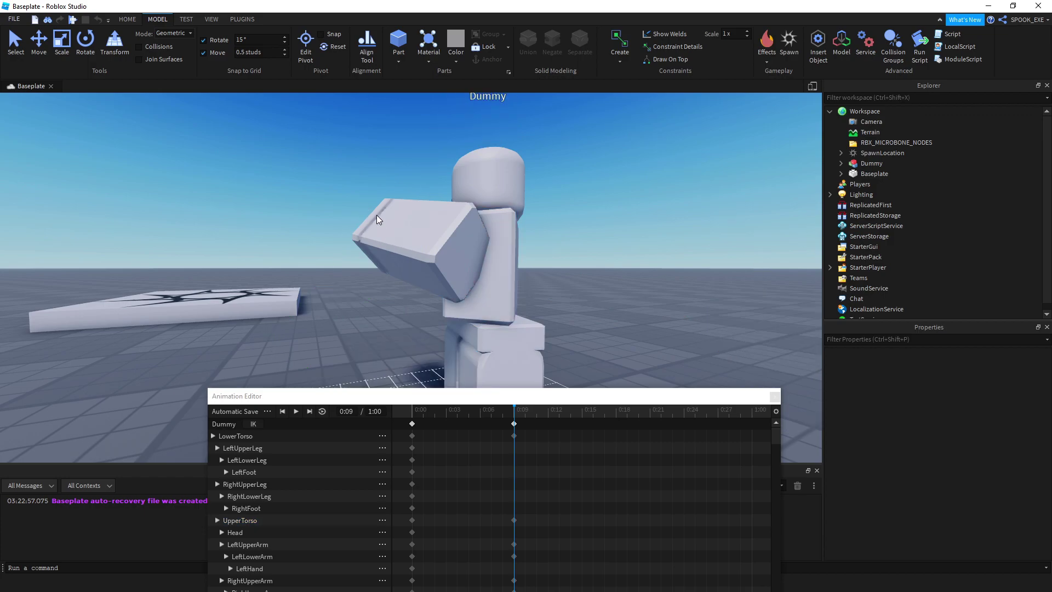
scroll(378, 216, "down", 3)
Step: Move the animation timeline aside and select the LeftUpperArm
left_click_drag(345, 395, 238, 353)
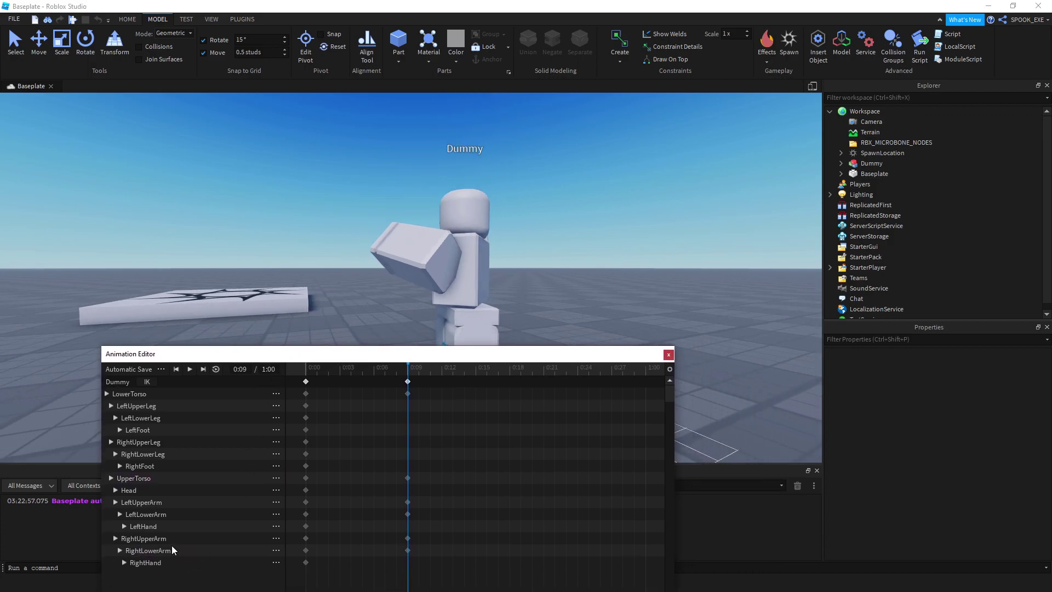
left_click(175, 527)
left_click(185, 502)
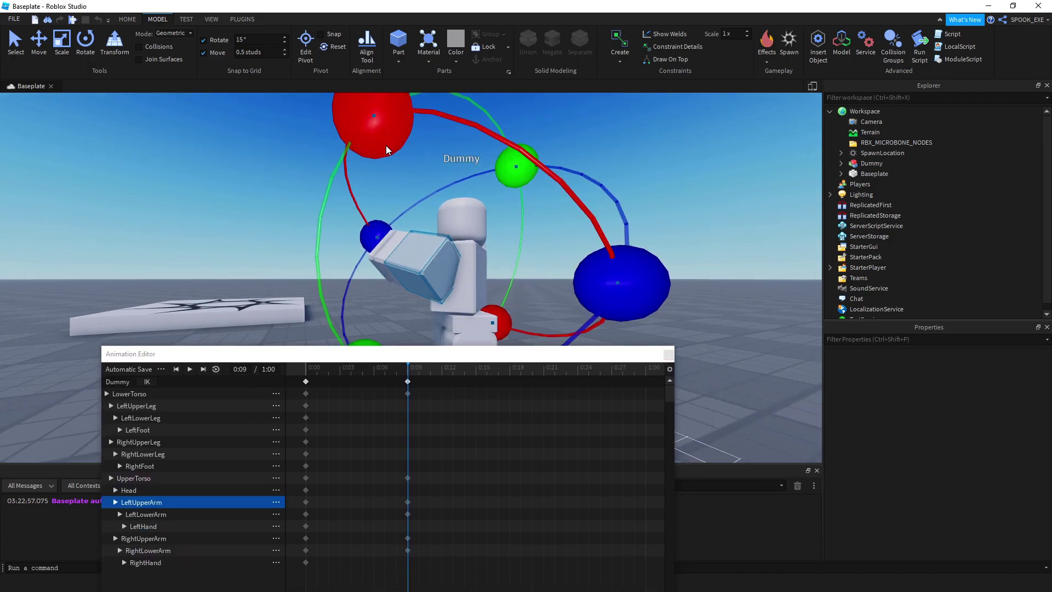
scroll(385, 146, "down", 5)
right_click_drag(385, 146, 401, 151)
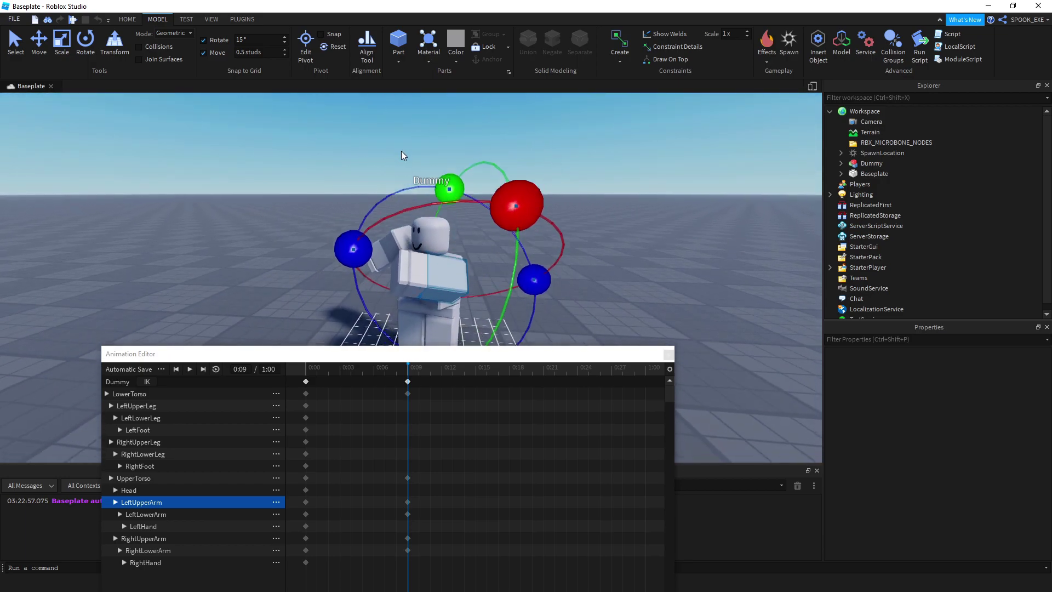
right_click_drag(418, 277, 398, 262)
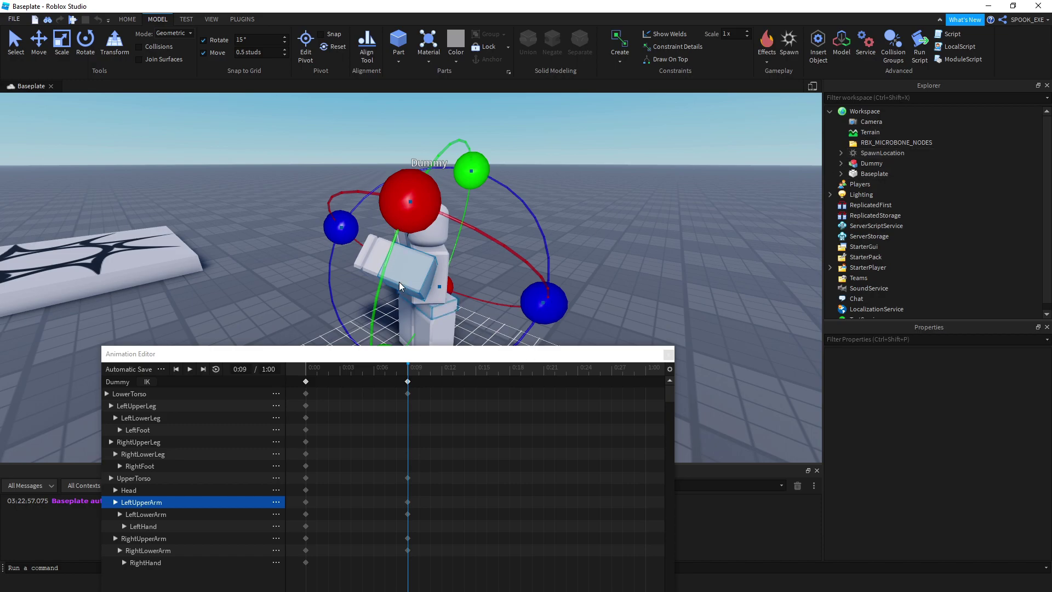
left_click(490, 256)
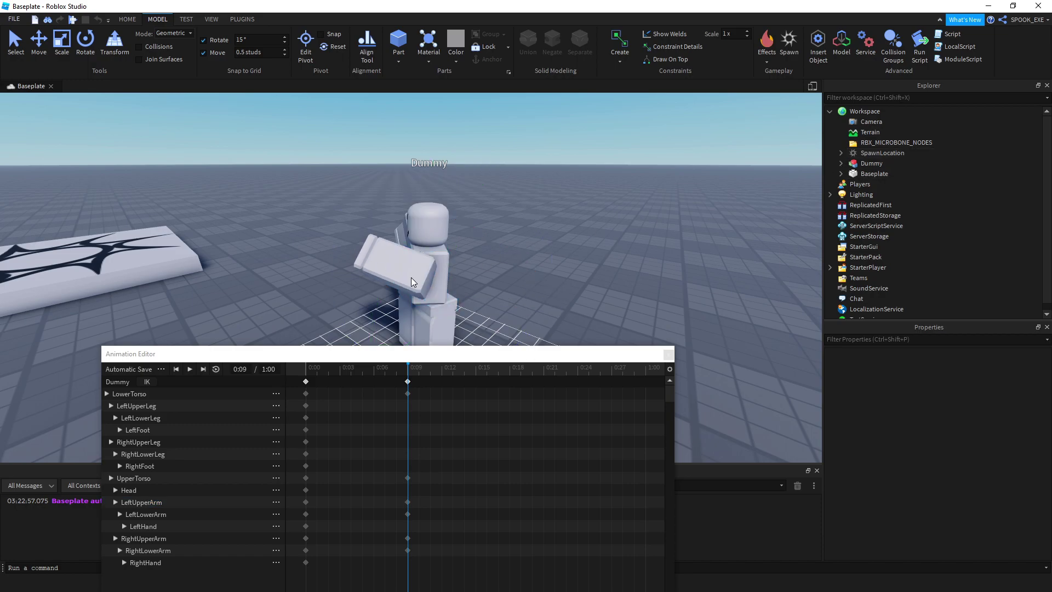
right_click_drag(412, 277, 416, 284)
left_click(375, 229)
left_click(400, 255)
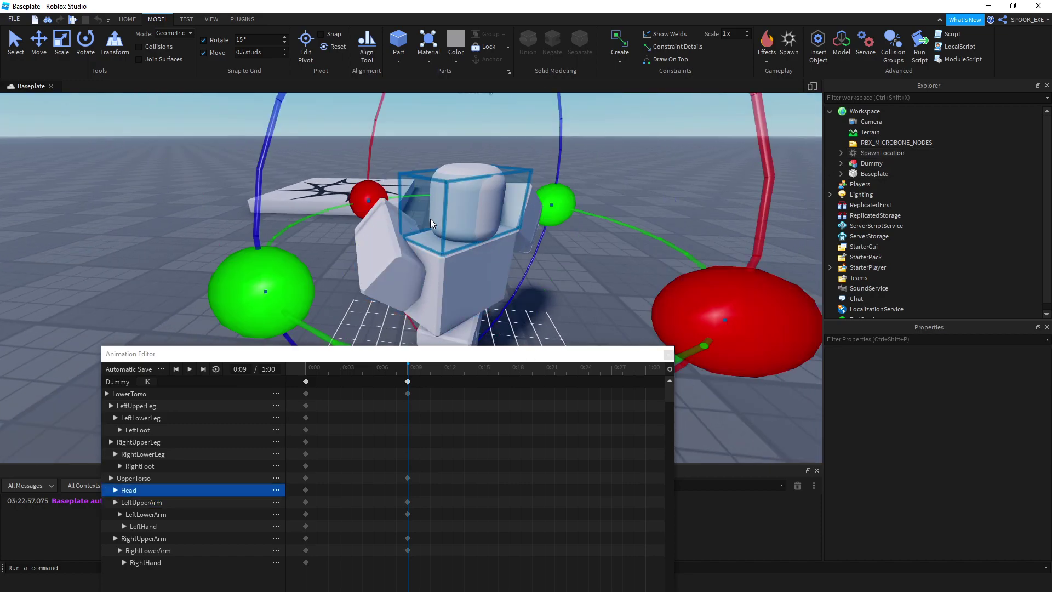
left_click(395, 267)
left_click(386, 235)
key("s")
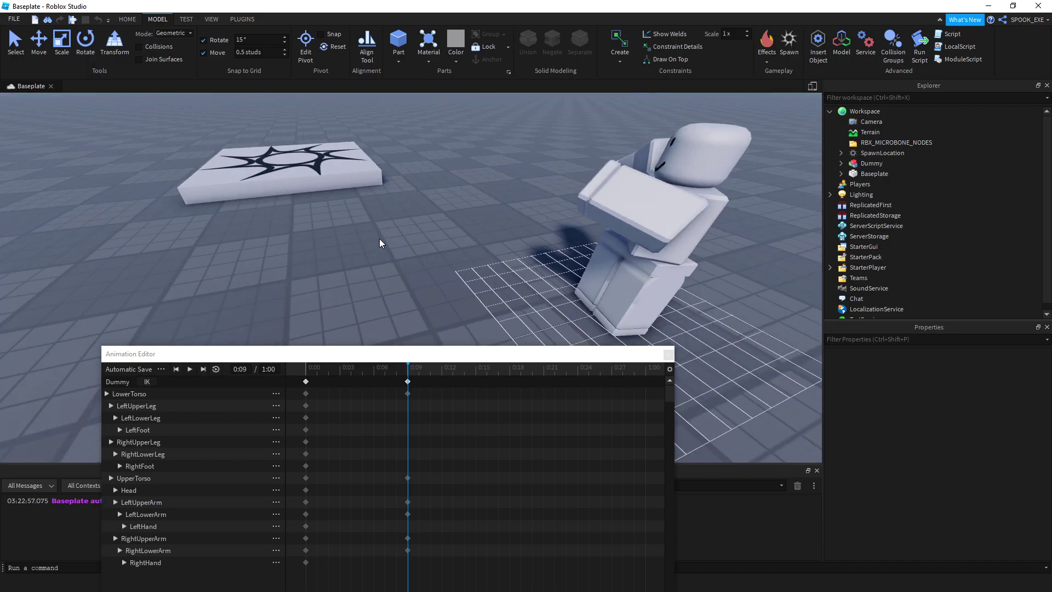
key("w")
key("s")
Step: Raise the LeftLowerArm with the rotate gizmo
left_click(165, 515)
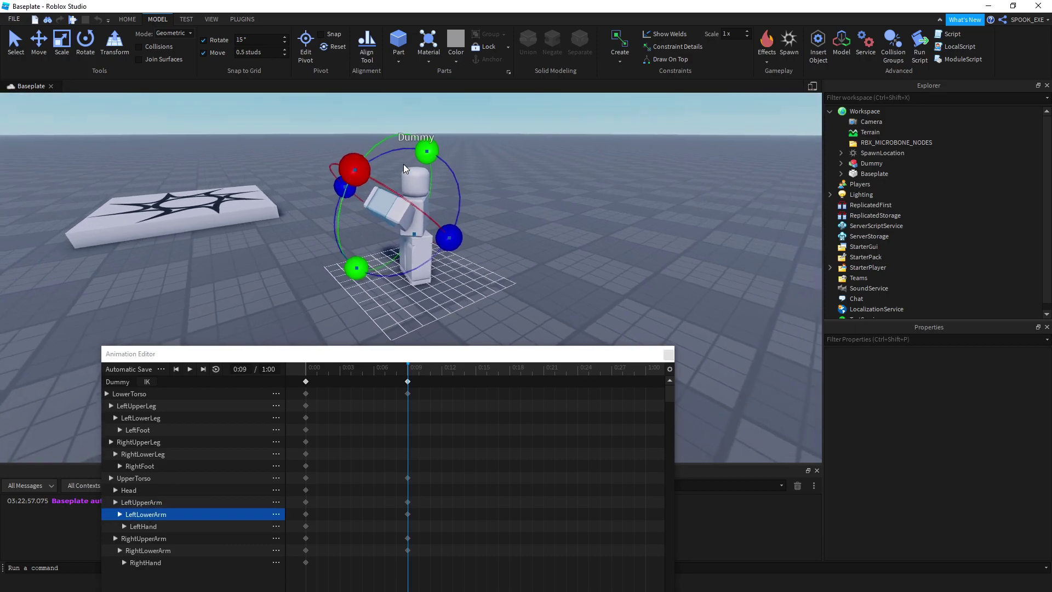
right_click_drag(404, 163, 416, 181)
scroll(416, 181, "up", 3)
left_click_drag(416, 181, 448, 204)
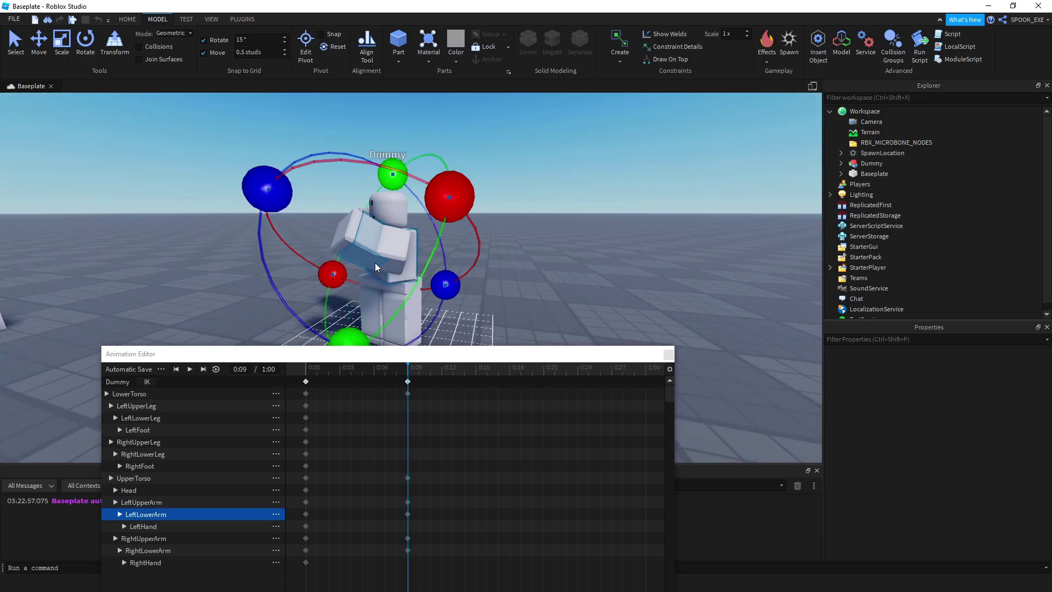
scroll(402, 243, "up", 3)
mouse_move(402, 243)
right_mouse_down()
mouse_move(428, 240)
mouse_move(414, 226)
right_mouse_up()
Step: Rotate the LeftUpperArm on several rings to lift it beside the head
left_click(420, 242)
scroll(415, 225, "down", 2)
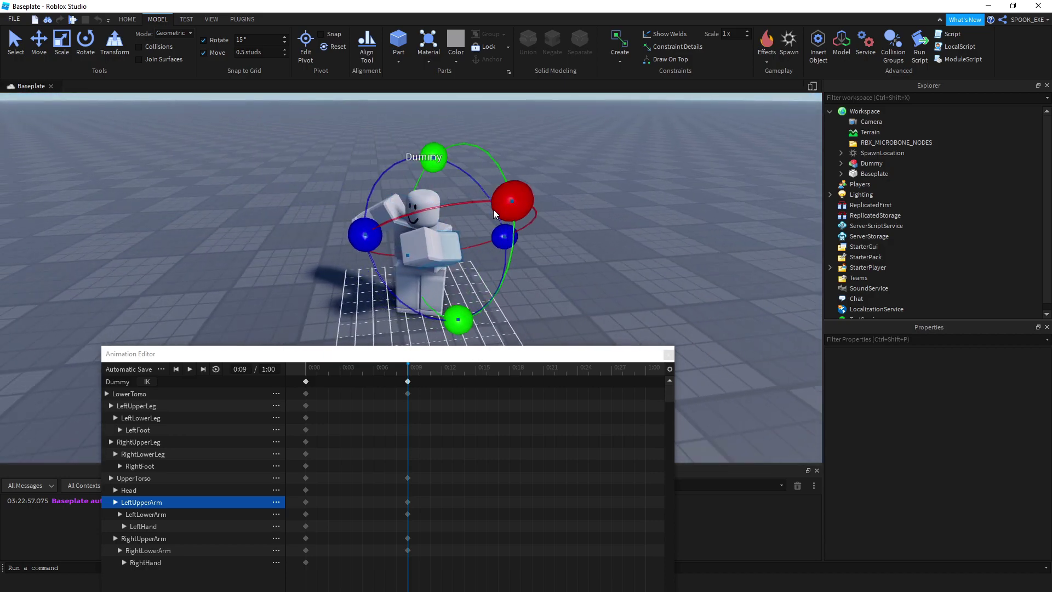
left_click_drag(425, 157, 511, 258)
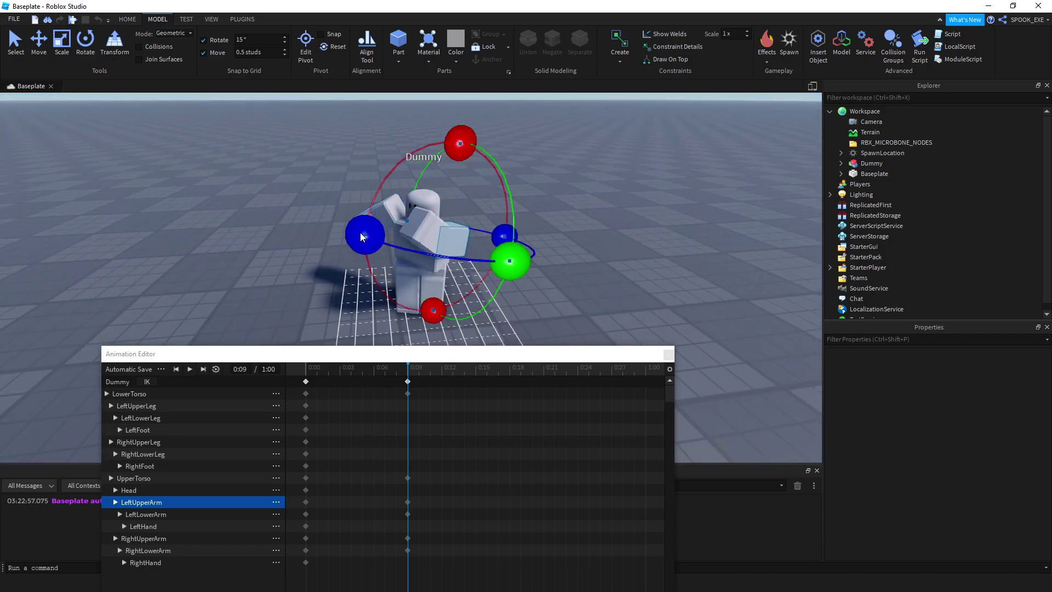
left_click_drag(459, 146, 412, 159)
mouse_move(525, 263)
left_mouse_down()
mouse_move(490, 190)
mouse_move(498, 205)
left_mouse_up()
right_click_drag(497, 205, 456, 151)
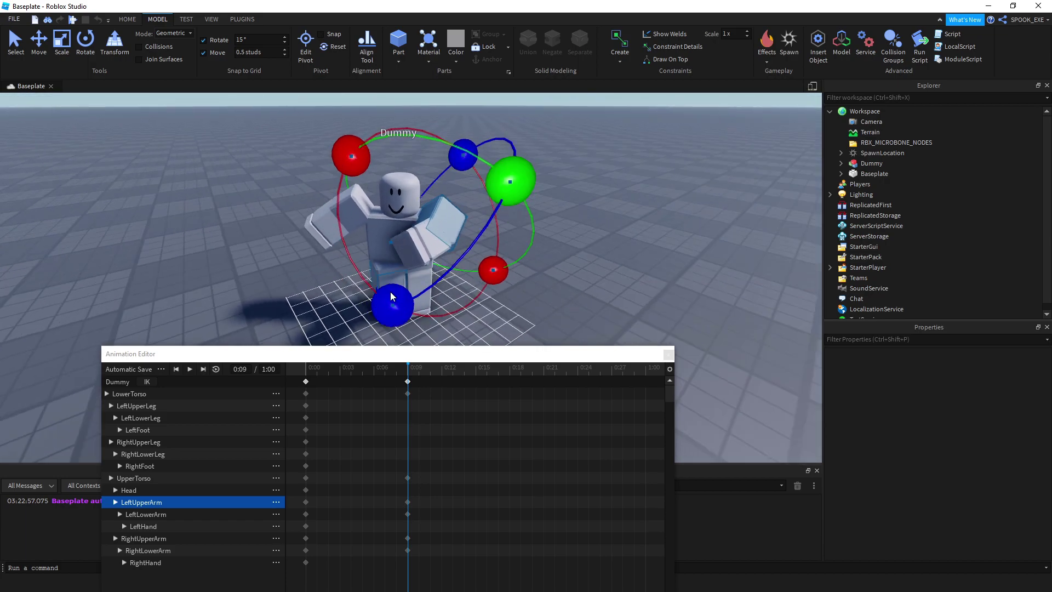
left_click_drag(351, 143, 353, 148)
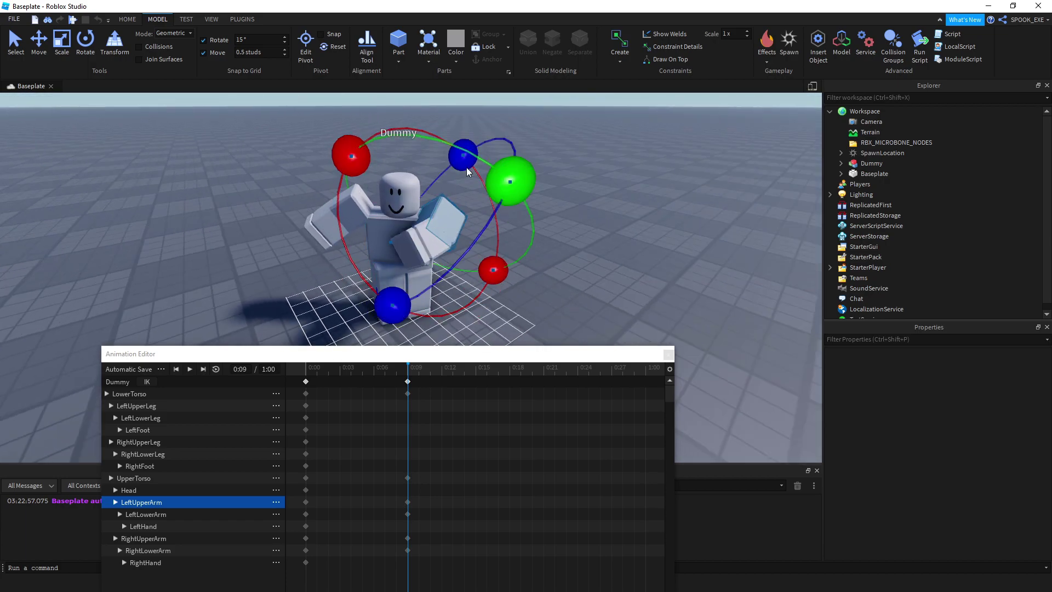
left_click_drag(470, 167, 460, 164)
left_click_drag(359, 136, 310, 213)
left_click(401, 194)
Step: Rotate the RightLowerArm up in front of the chest
key("Escape")
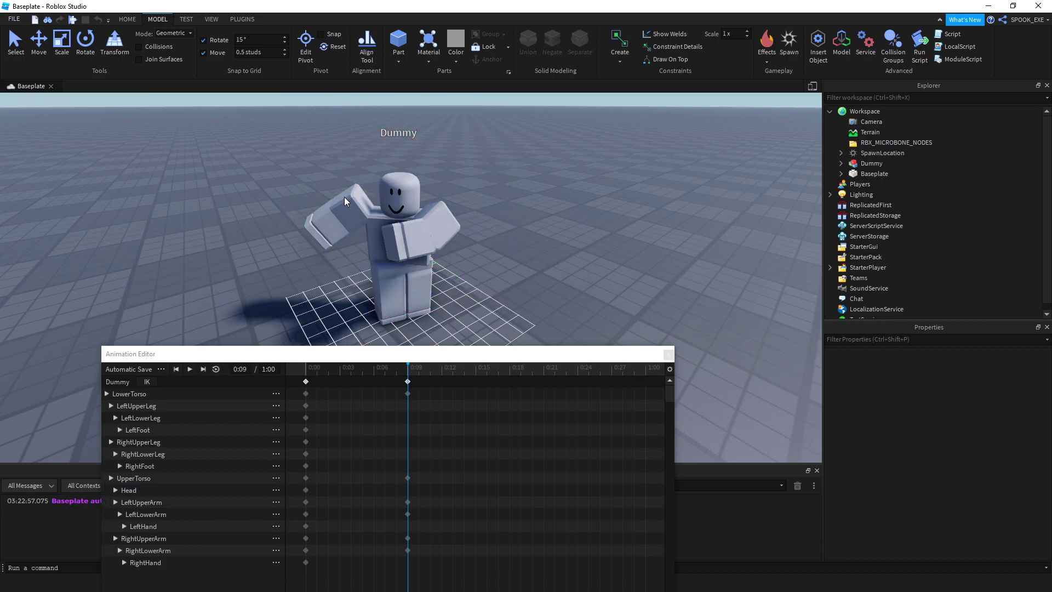
key("a")
left_click(152, 539)
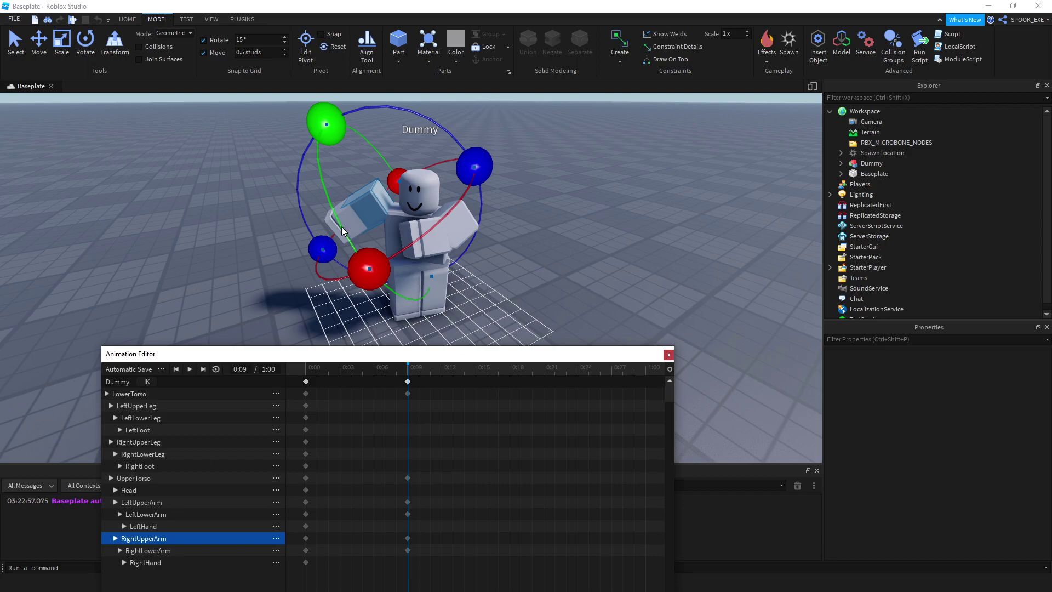
key("a")
left_click(153, 550)
mouse_move(428, 200)
right_mouse_down()
mouse_move(457, 163)
mouse_move(449, 185)
right_mouse_up()
left_click_drag(449, 185, 354, 128)
Step: Rotate the RightUpperArm and turn the Dummy's head to one side
left_click(176, 583)
left_click(163, 538)
scroll(416, 185, "down", 5)
scroll(453, 268, "down", 2)
scroll(452, 268, "up", 4)
right_click_drag(452, 269, 447, 244)
left_click_drag(447, 244, 458, 198)
left_click(417, 192)
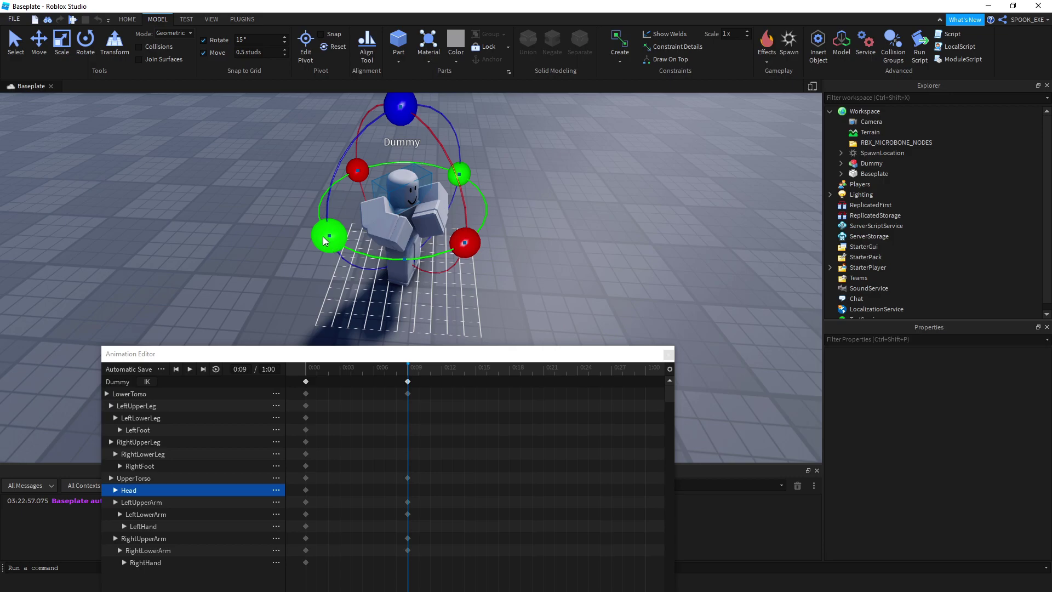
left_click_drag(325, 239, 366, 247)
left_click(561, 204)
scroll(561, 204, "up", 3)
Step: Adjust the LowerTorso and UpperTorso rotations
left_click(427, 233)
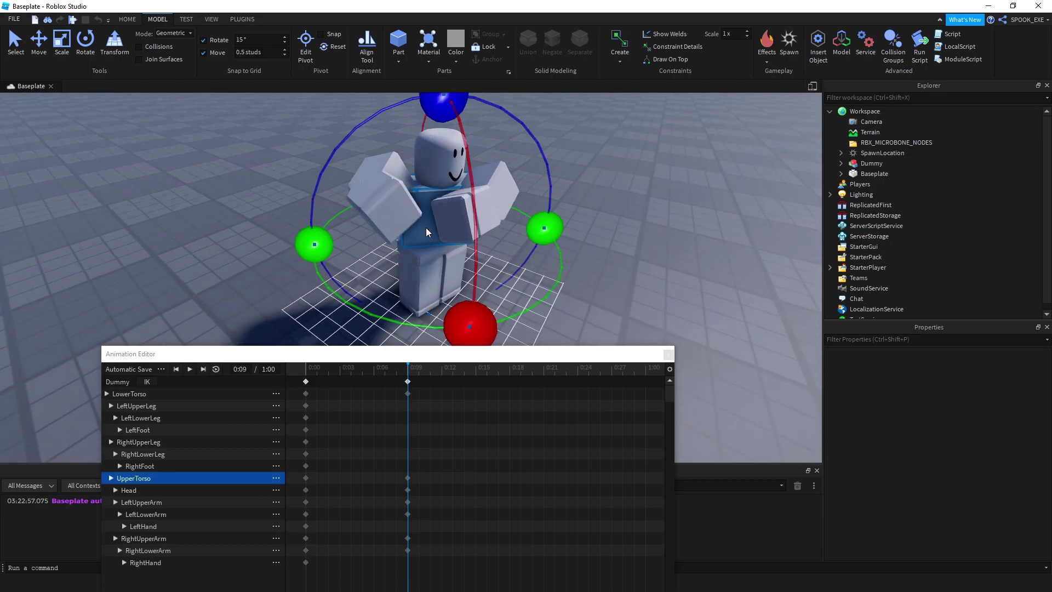
scroll(527, 261, "down", 2)
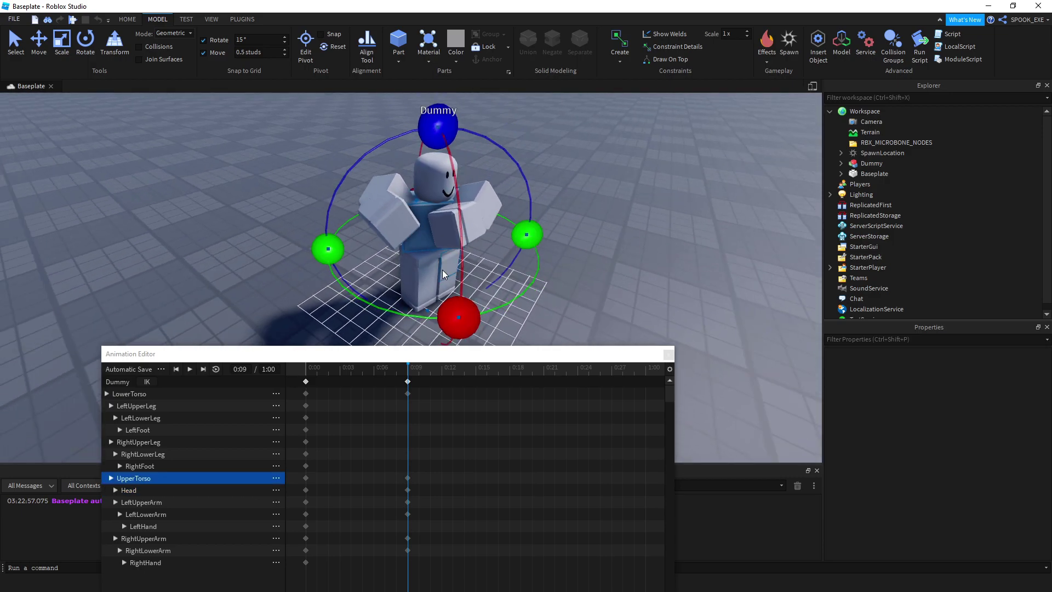
left_click(444, 253)
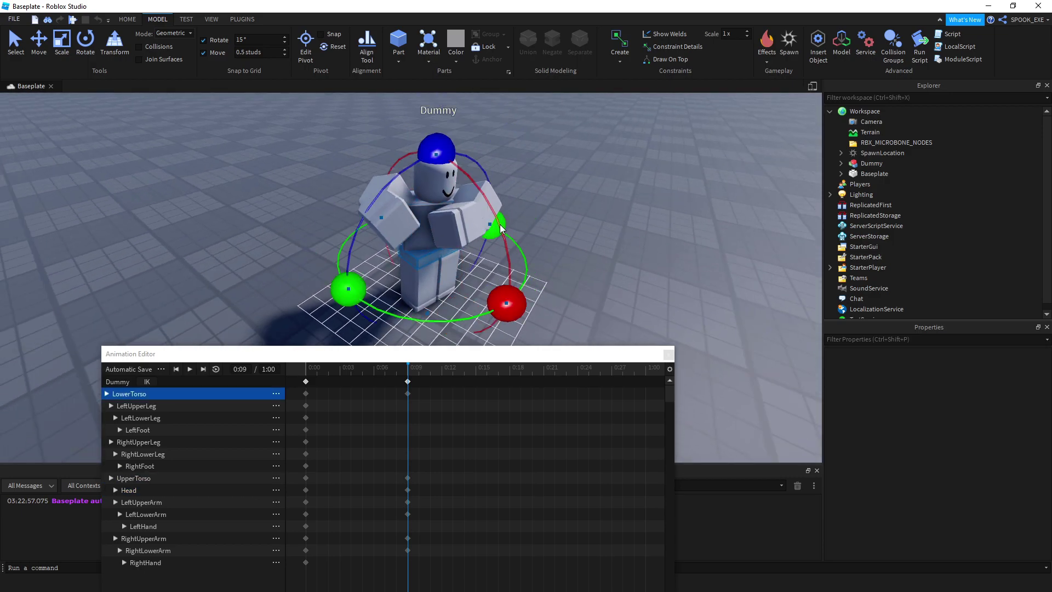
left_click_drag(500, 230, 460, 239)
left_click(405, 230)
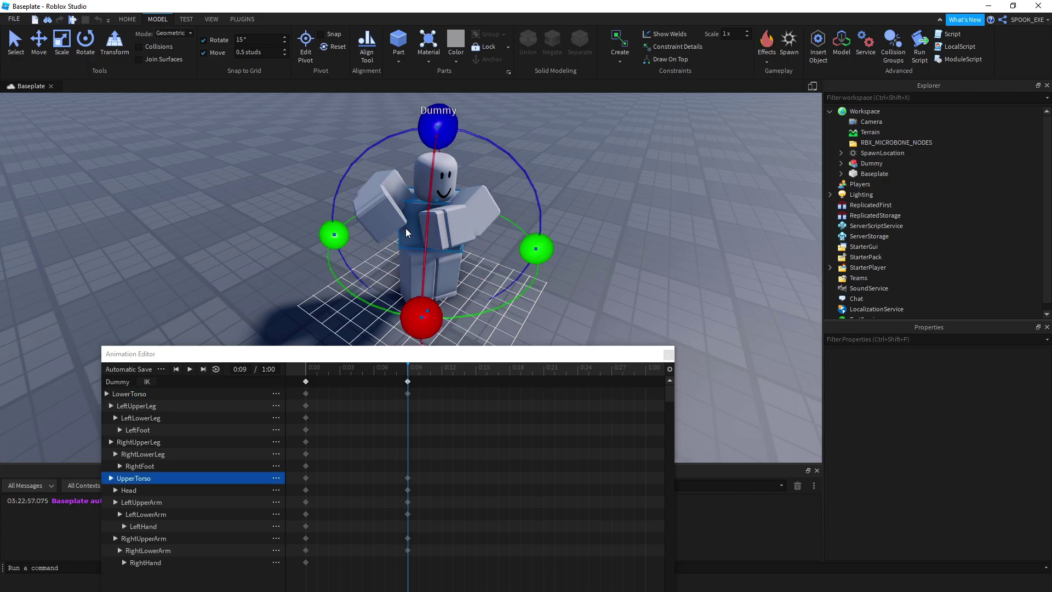
left_click_drag(535, 248, 534, 250)
Step: Turn the Dummy's head again to refine its angle
left_click(448, 180)
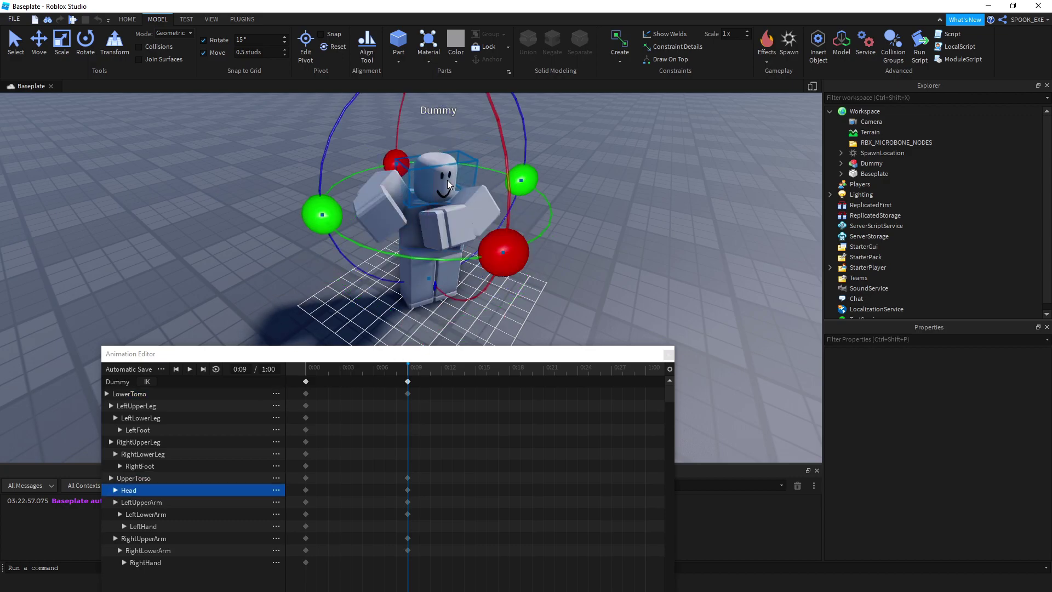
right_click_drag(448, 180, 510, 195)
left_click_drag(559, 219, 630, 234)
right_click_drag(630, 235, 563, 237)
left_click_drag(649, 262, 659, 266)
left_click(747, 279)
mouse_move(748, 278)
right_mouse_down()
mouse_move(436, 186)
mouse_move(419, 226)
right_mouse_up()
Step: Select the UpperTorso, RightLowerArm, RightUpperArm and LeftUpperArm in turn
left_click(455, 200)
left_click(213, 550)
left_click(183, 535)
left_click(180, 502)
scroll(460, 239, "up", 3)
scroll(412, 171, "up", 3)
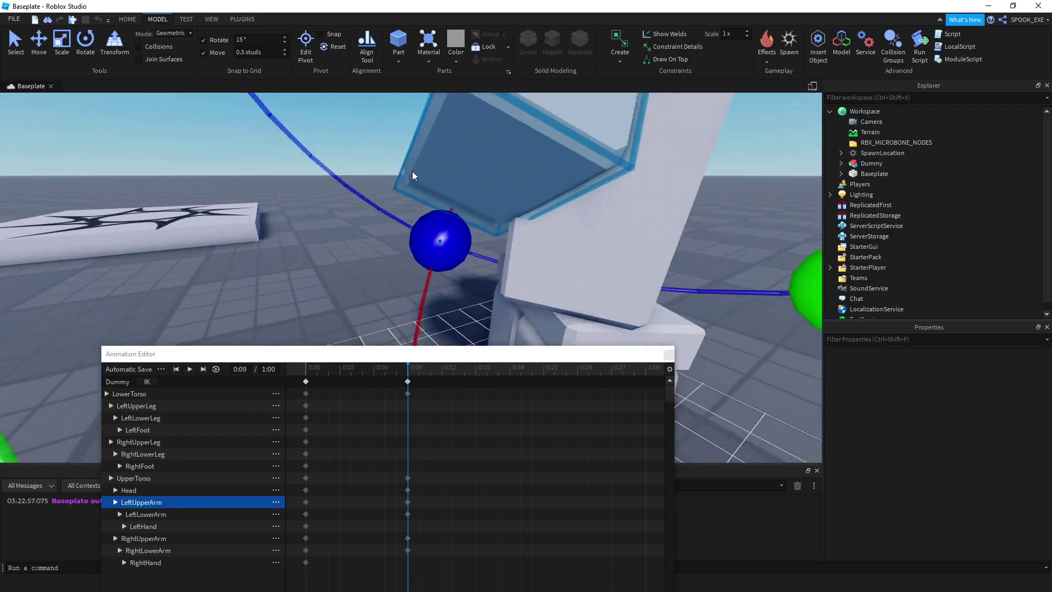
scroll(412, 171, "down", 5)
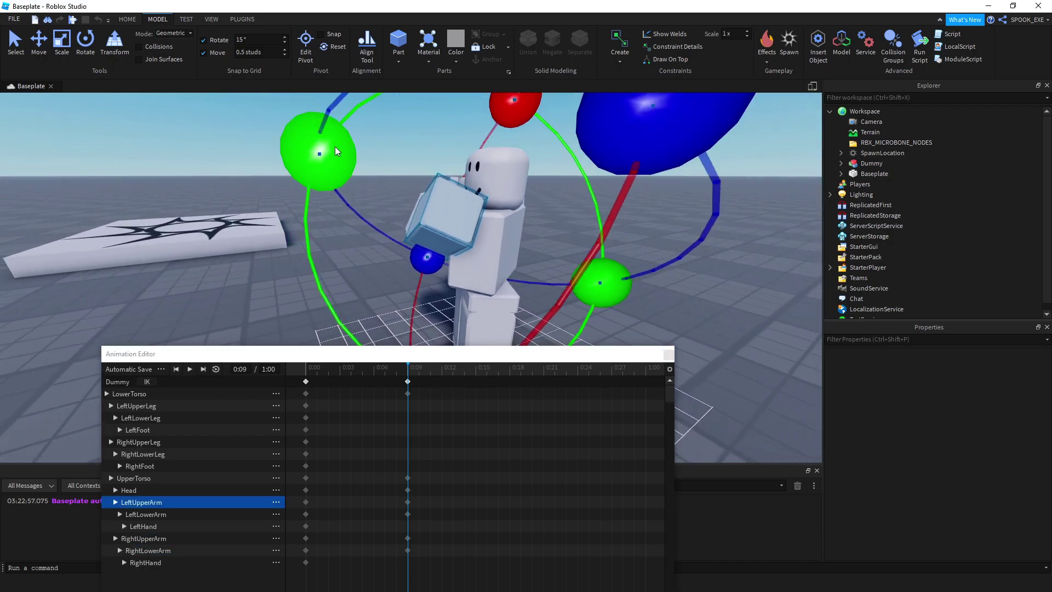
Step: Tilt the LeftUpperArm slightly and switch to the Move tool (Ctrl+2)
right_click_drag(408, 183, 509, 195)
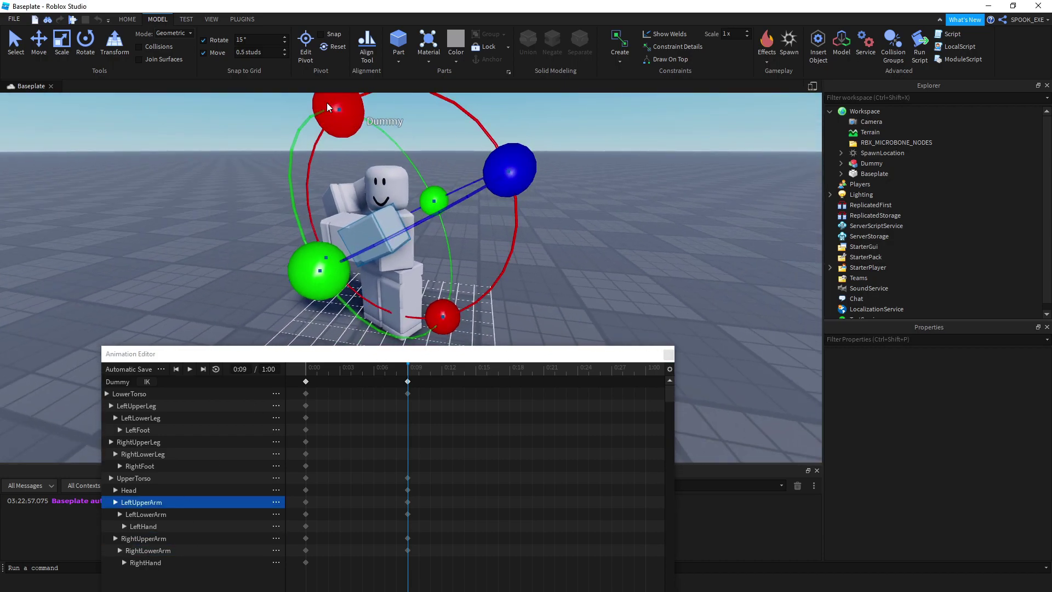
left_click_drag(331, 103, 379, 105)
key("ctrl+2")
left_click(385, 170)
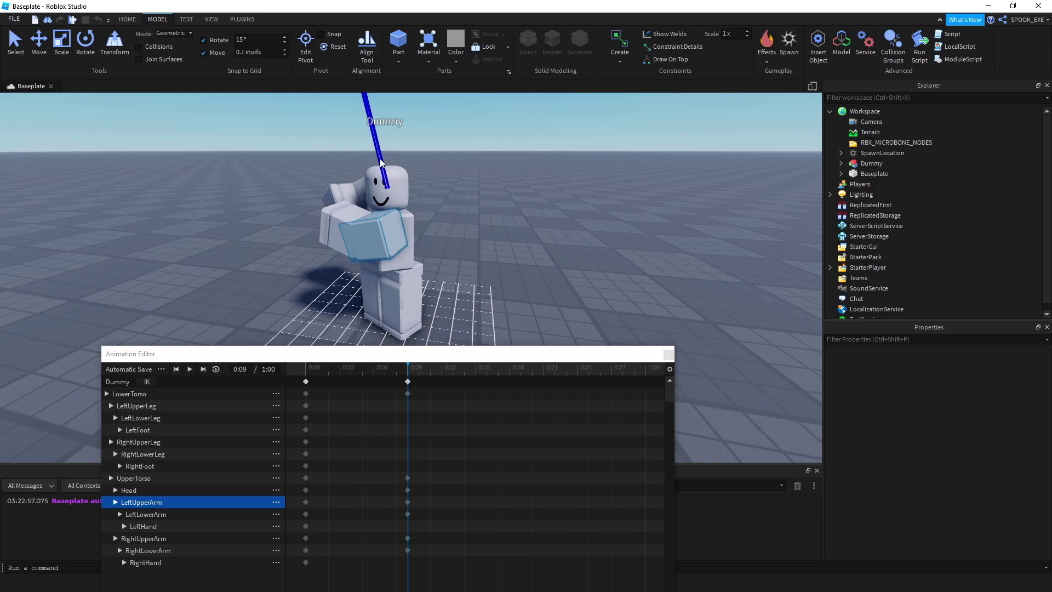
mouse_move(486, 169)
right_mouse_down()
mouse_move(482, 216)
mouse_move(571, 185)
mouse_move(477, 198)
mouse_move(455, 169)
right_mouse_up()
Step: Return to Rotate (Ctrl+4) and select the right upper arm and left hand
left_click(454, 182)
key("ctrl+4")
left_click_drag(465, 137, 441, 119)
mouse_move(441, 119)
right_mouse_down()
mouse_move(452, 123)
mouse_move(435, 239)
mouse_move(508, 132)
mouse_move(505, 268)
mouse_move(466, 217)
mouse_move(363, 256)
mouse_move(320, 230)
mouse_move(403, 179)
mouse_move(412, 220)
right_mouse_up()
left_click(488, 251)
scroll(465, 217, "up", 3)
Step: Rotate the LeftUpperArm upward into the raised 0:09 position
left_click(356, 236)
mouse_move(412, 220)
left_mouse_down()
mouse_move(366, 122)
mouse_move(338, 111)
left_mouse_up()
key("ctrl+r")
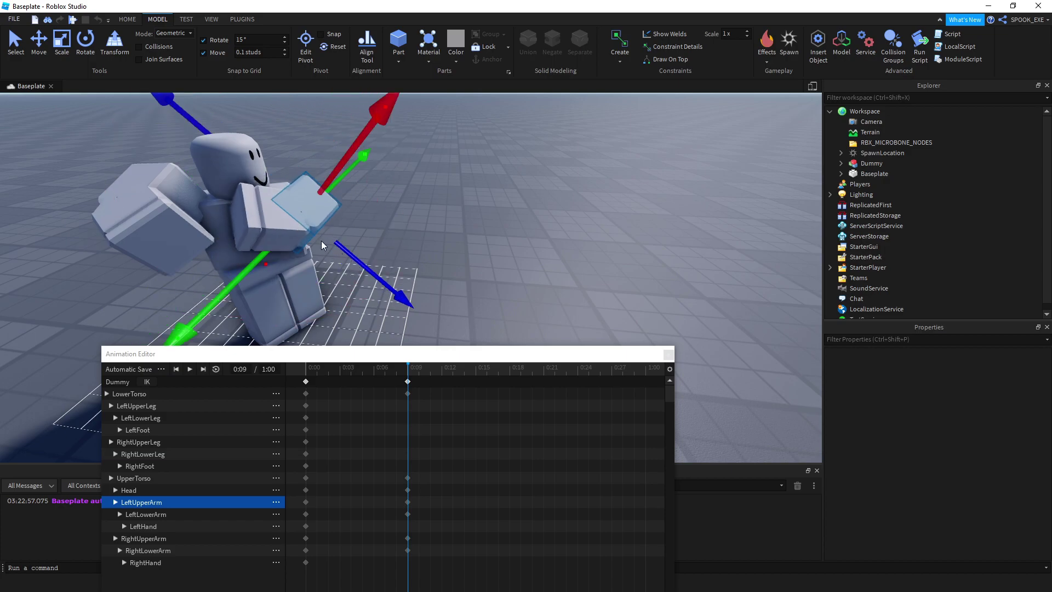
left_click_drag(329, 183, 338, 160)
left_click(474, 209)
right_click_drag(474, 210, 301, 187)
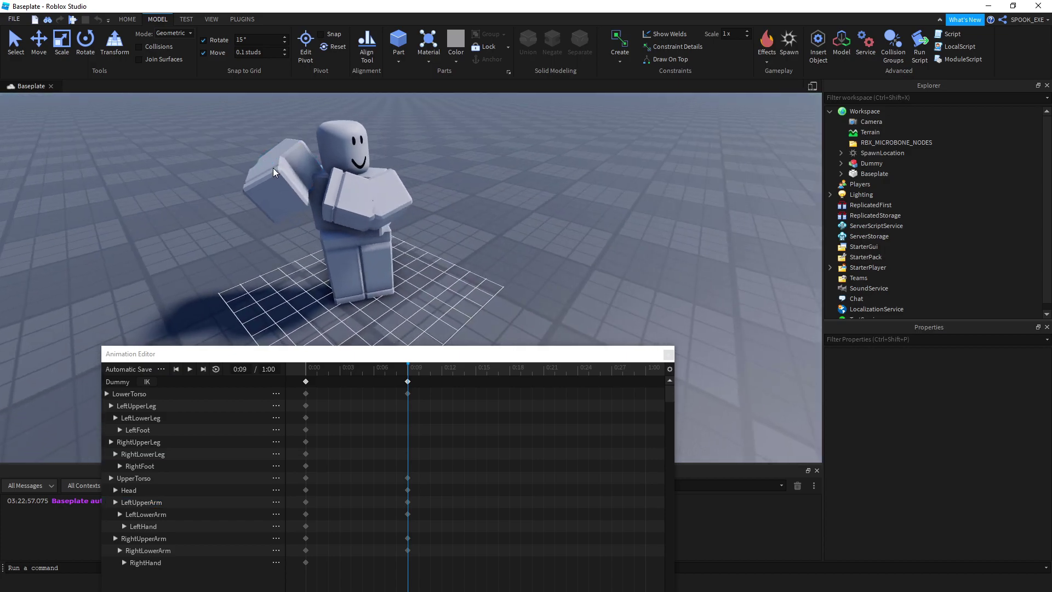
Step: Switch to rotate mode and bend the RightUpperArm upward
left_click(157, 503)
left_click(147, 550)
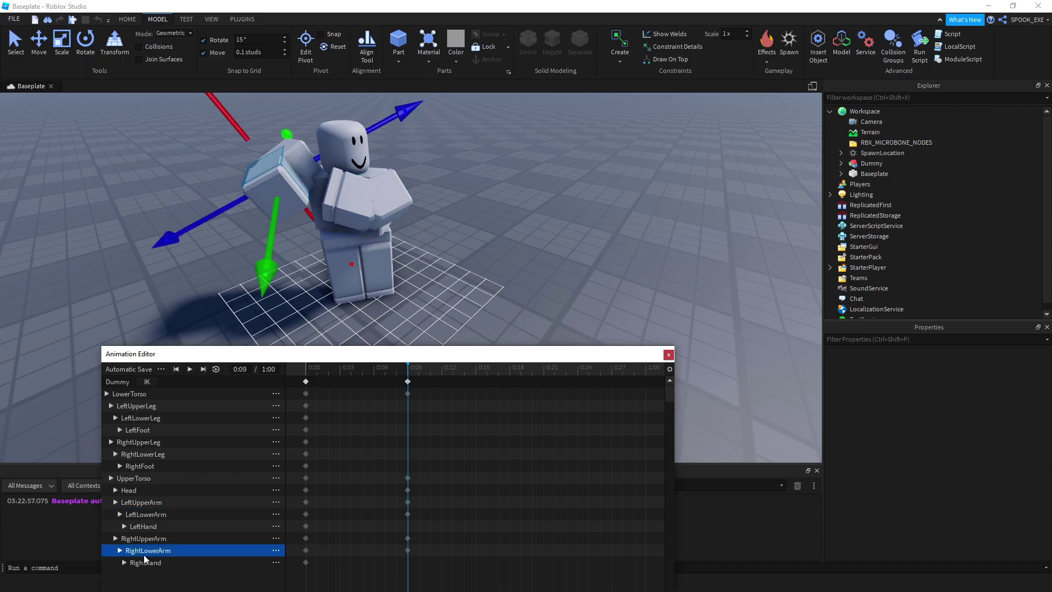
key("ctrl+r")
right_click_drag(369, 206, 316, 154)
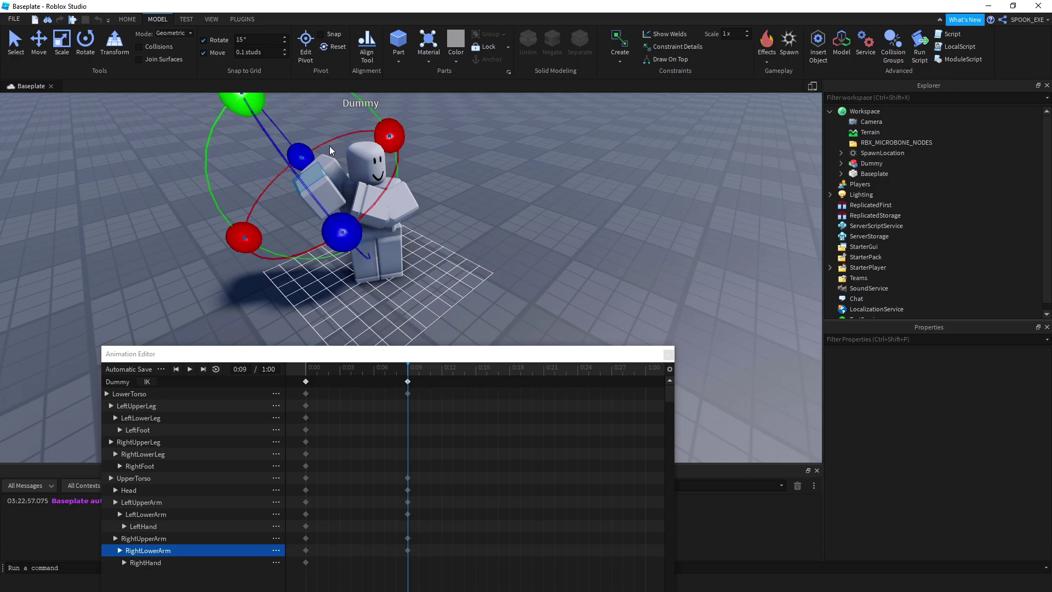
left_click(167, 538)
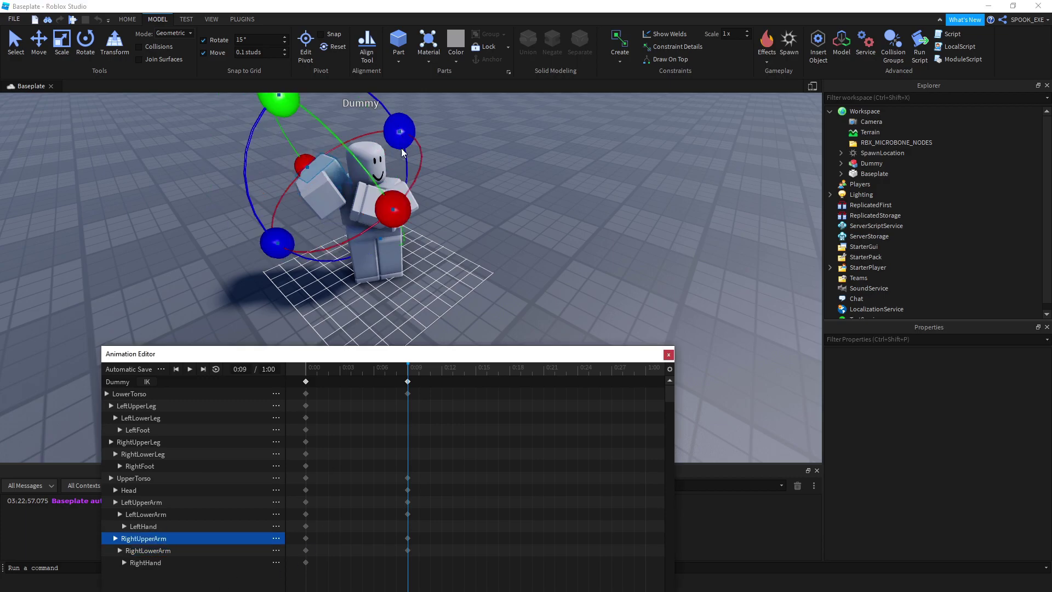
left_click_drag(395, 206, 415, 187)
Step: Rotate the LeftLowerArm upward, then reselect the Head and RightUpperArm
left_click(376, 213)
scroll(363, 304, "up", 2)
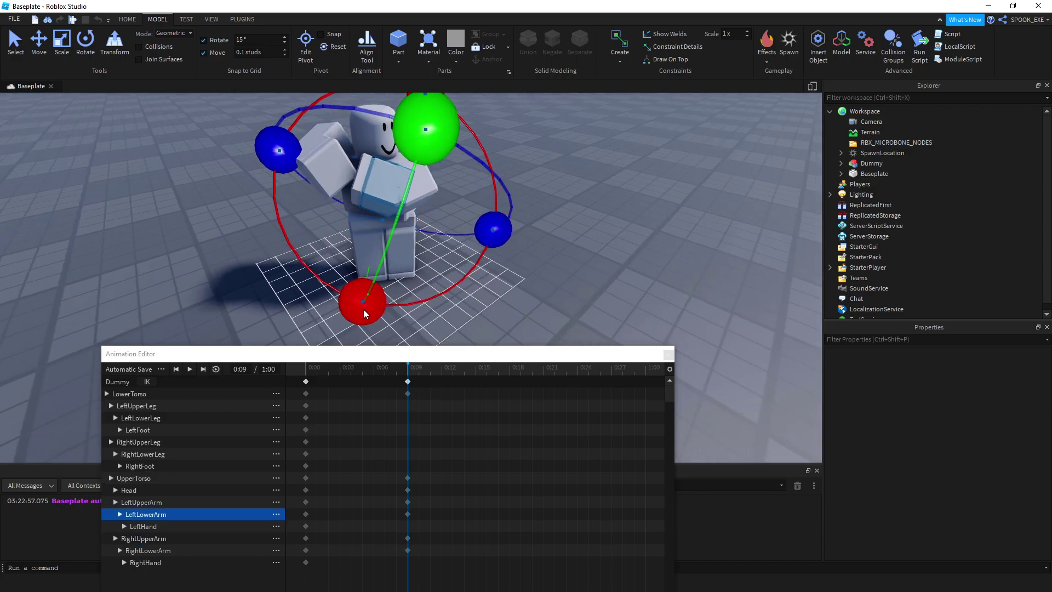
left_click_drag(363, 306, 407, 314)
left_click(592, 205)
scroll(593, 205, "up", 3)
scroll(593, 205, "up", 3)
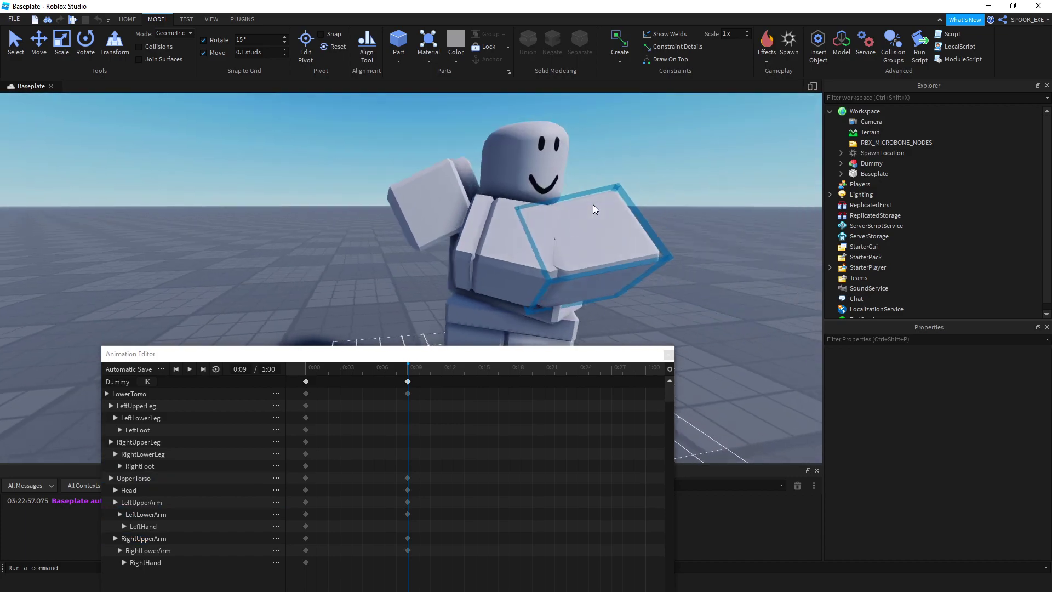
scroll(592, 205, "down", 3)
scroll(584, 203, "down", 3)
scroll(410, 181, "up", 2)
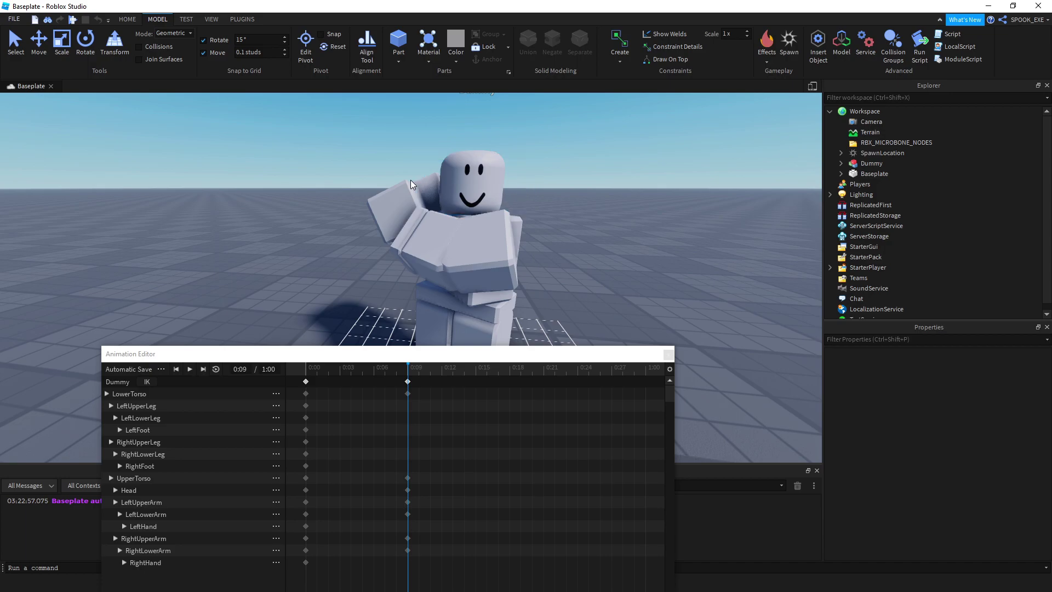
left_click(415, 182)
left_click(144, 540)
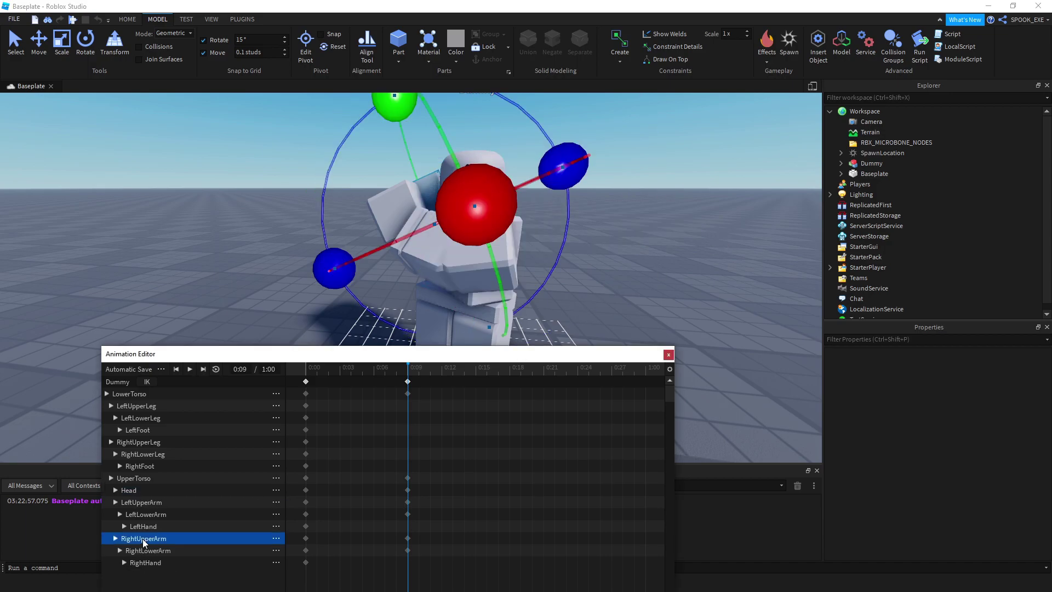
scroll(383, 138, "down", 3)
scroll(587, 195, "up", 3)
scroll(526, 231, "down", 2)
left_click(476, 252)
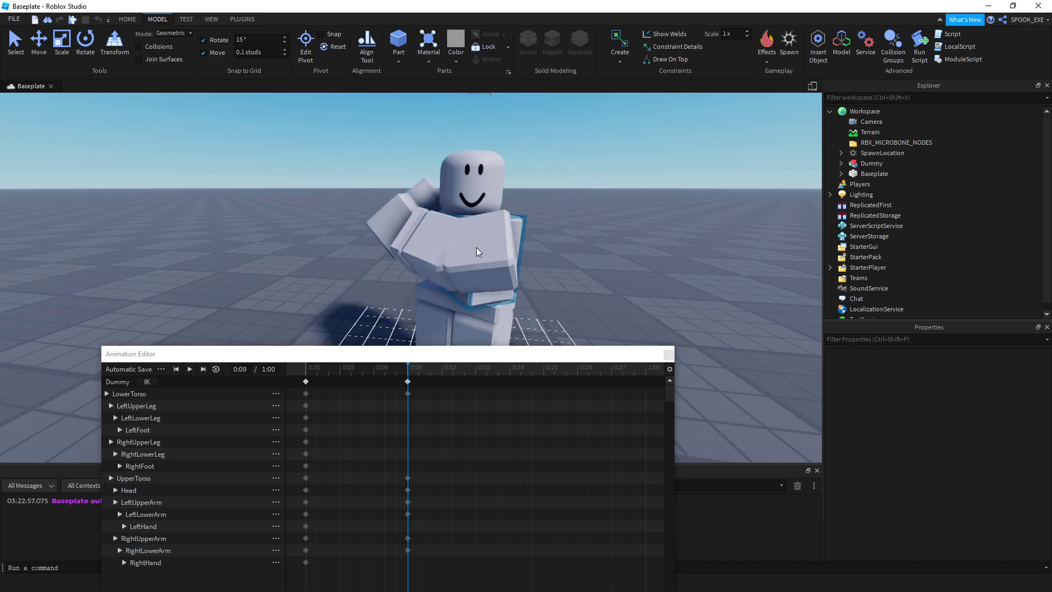
Step: Raise the LeftUpperArm into the guarded pose
left_click(155, 538)
left_click(151, 501)
right_click_drag(469, 271, 466, 270)
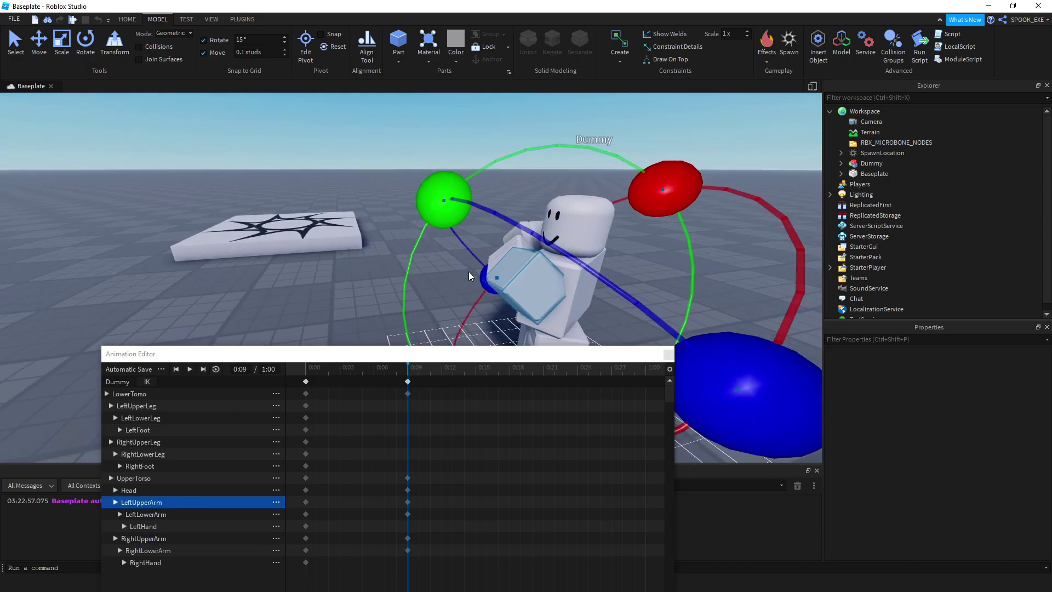
mouse_move(427, 200)
left_mouse_down()
mouse_move(422, 181)
mouse_move(355, 319)
mouse_move(375, 290)
left_mouse_up()
left_click(718, 204)
right_click_drag(718, 205, 465, 210)
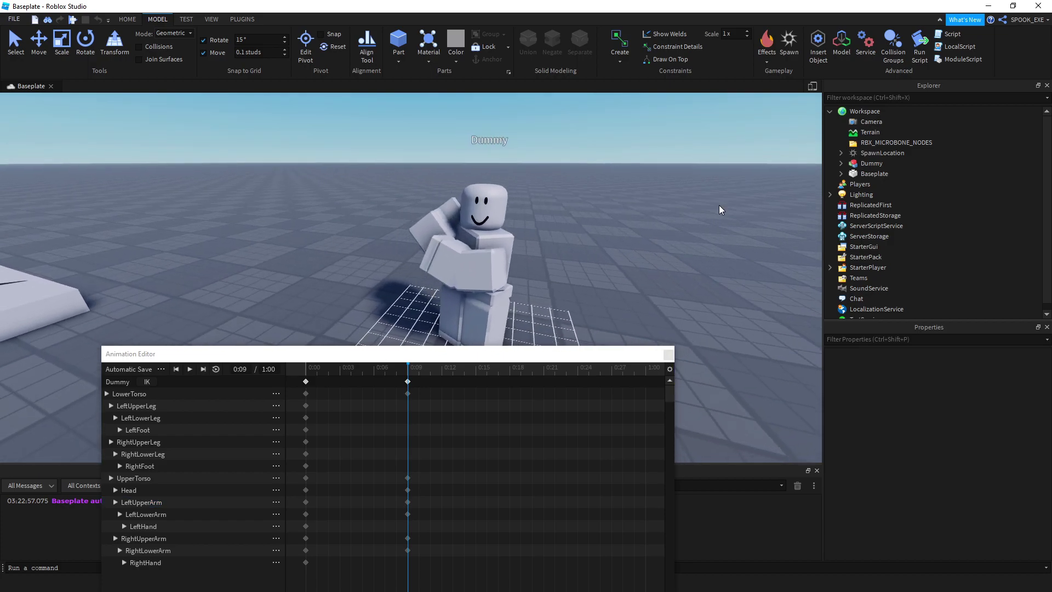
Step: Select the Head, then the LeftUpperLeg, giving the leg a 0:09 keyframe
left_click(464, 210)
left_click(666, 241)
right_click_drag(665, 240, 485, 287)
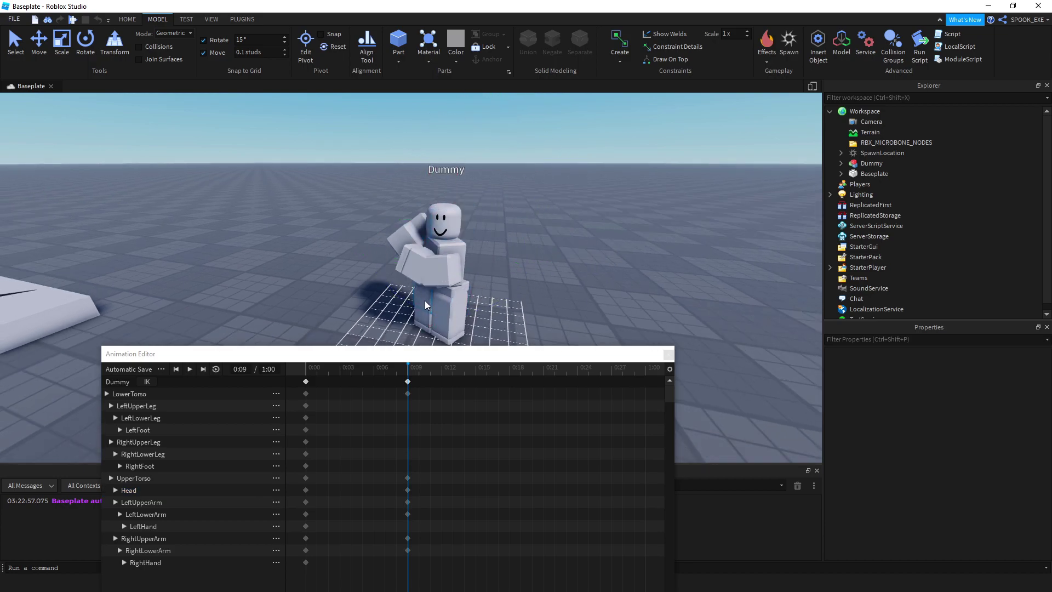
left_click(437, 301)
scroll(478, 303, "up", 5)
Step: Rotate the Dummy's left upper and lower leg into a bent position
mouse_move(475, 294)
left_mouse_down()
mouse_move(517, 264)
mouse_move(499, 265)
left_mouse_up()
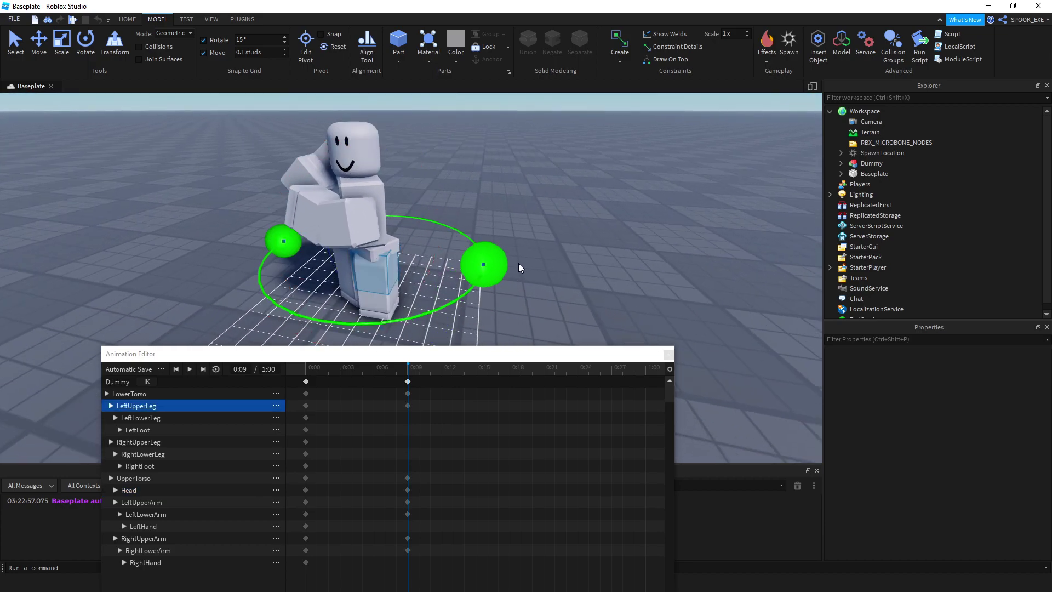
left_click(503, 262)
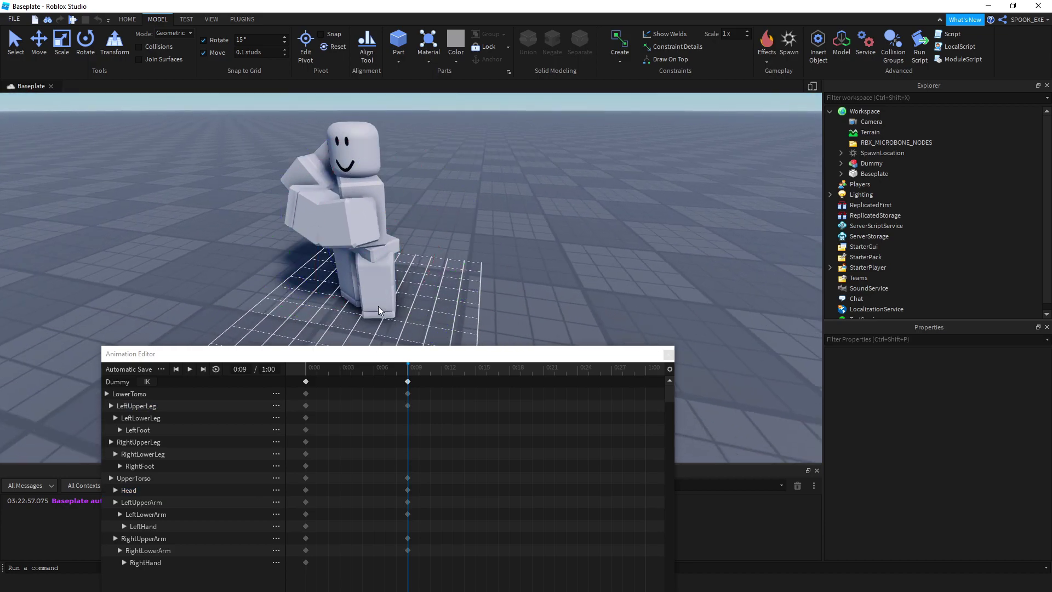
left_click(387, 302)
scroll(390, 300, "up", 4)
right_click_drag(384, 223, 467, 211)
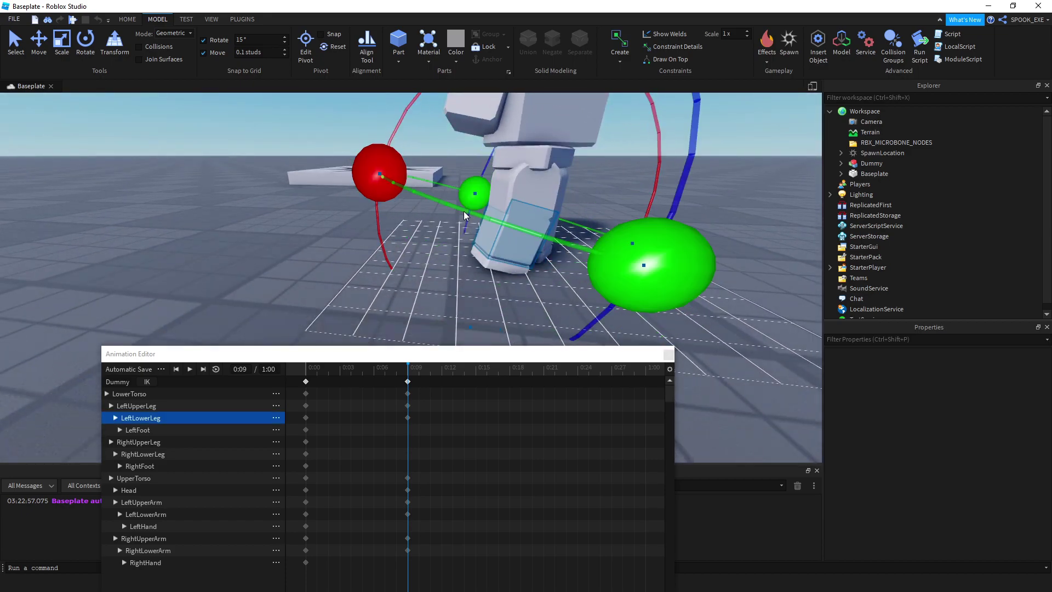
left_click_drag(349, 185, 399, 286)
left_click(536, 197)
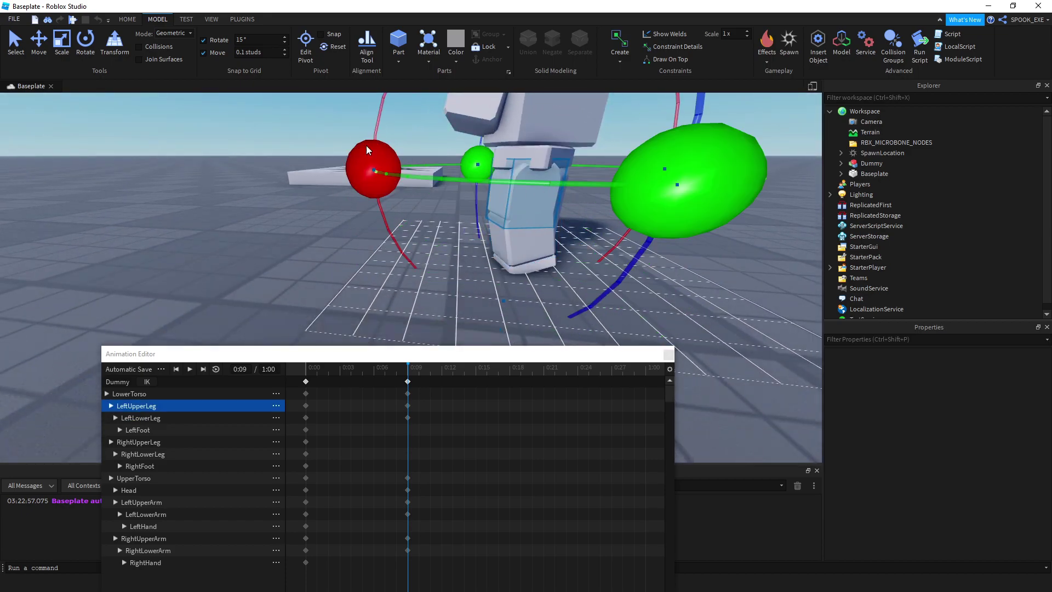
mouse_move(360, 146)
left_mouse_down()
mouse_move(369, 110)
mouse_move(559, 303)
left_mouse_up()
left_click(559, 303)
right_click_drag(520, 275, 377, 162)
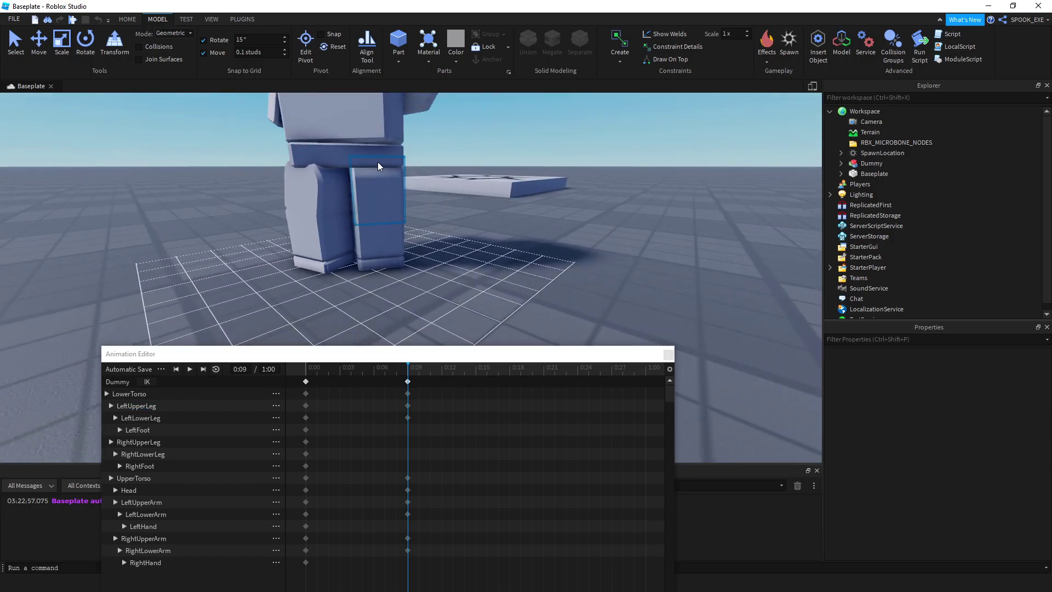
Step: Bend the right leg by rotating RightUpperLeg and RightLowerLeg
left_click(377, 161)
right_click_drag(493, 184, 503, 175)
mouse_move(557, 226)
left_mouse_down()
mouse_move(533, 164)
mouse_move(545, 197)
left_mouse_up()
right_click_drag(418, 238, 409, 239)
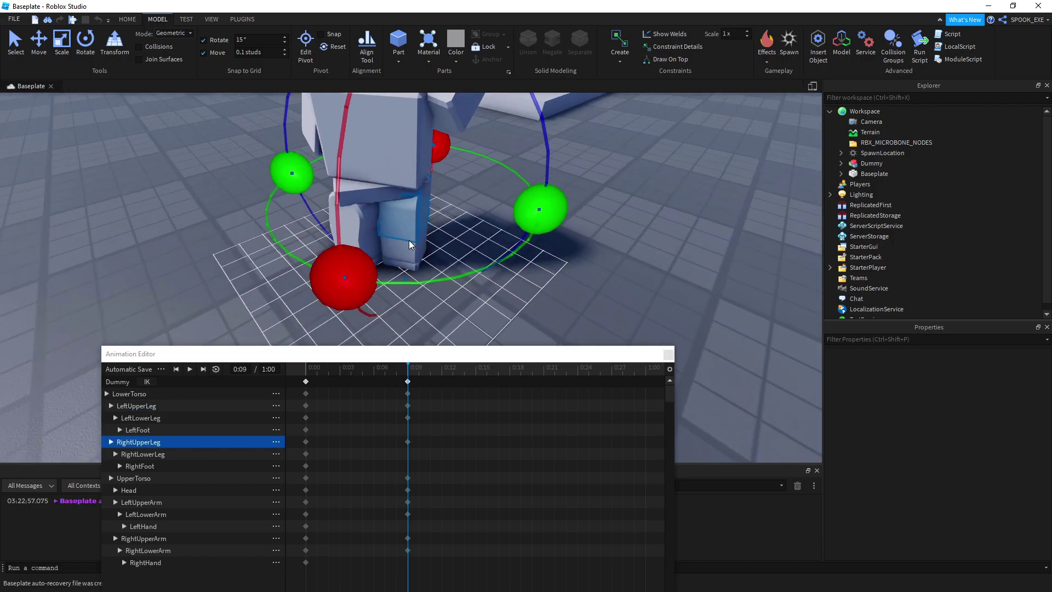
left_click(401, 238)
mouse_move(336, 298)
left_mouse_down()
mouse_move(334, 265)
mouse_move(338, 291)
left_mouse_up()
left_click(414, 212)
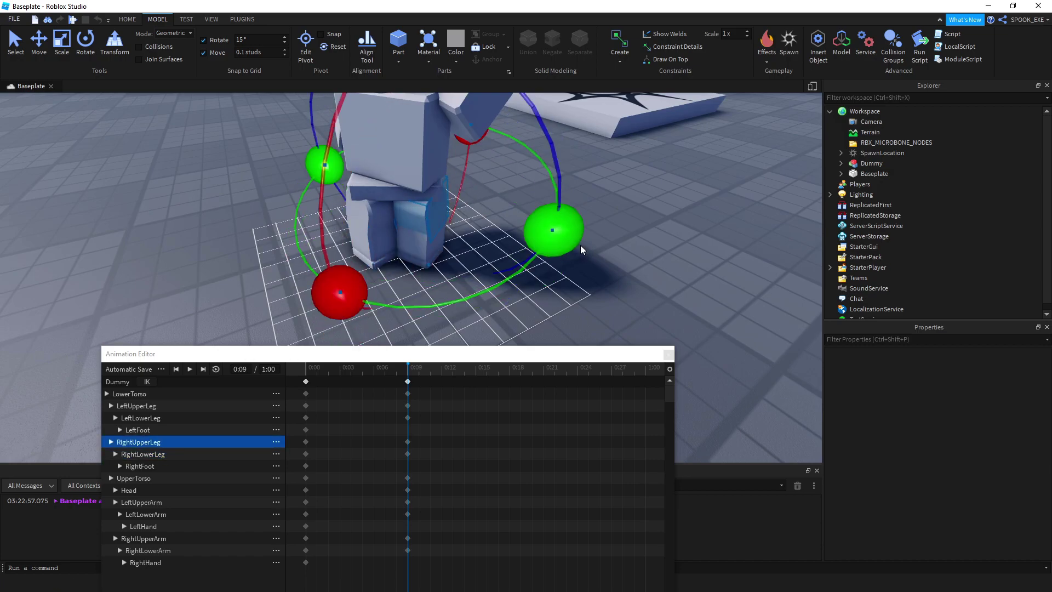
left_click_drag(579, 244, 537, 266)
left_click(470, 309)
right_click_drag(469, 309, 470, 310)
Step: Slightly adjust the left upper leg's angle
left_click(415, 241)
scroll(426, 238, "up", 3)
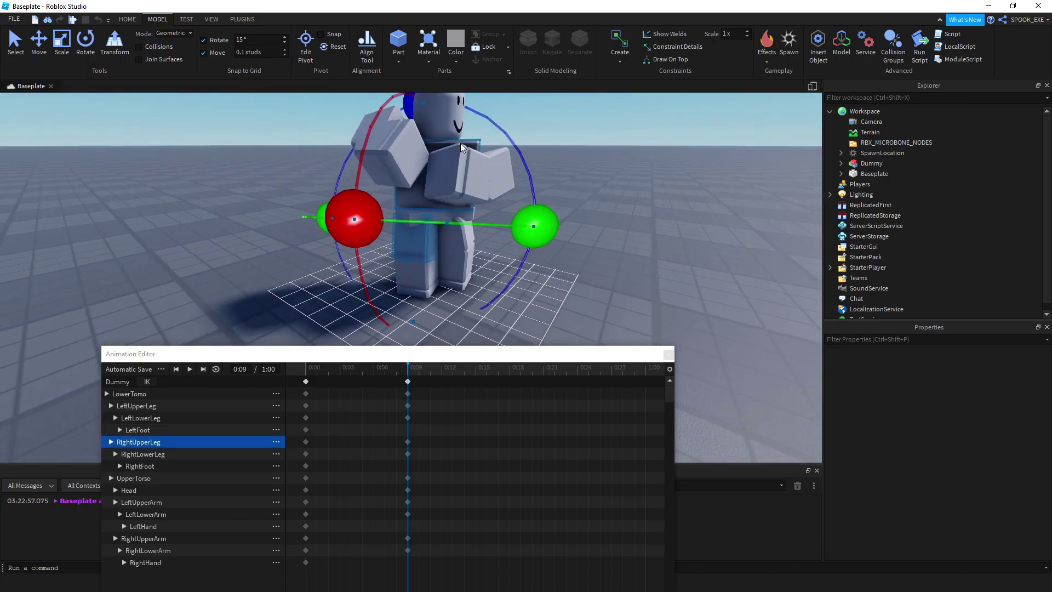
scroll(462, 145, "down", 3)
left_click(627, 175)
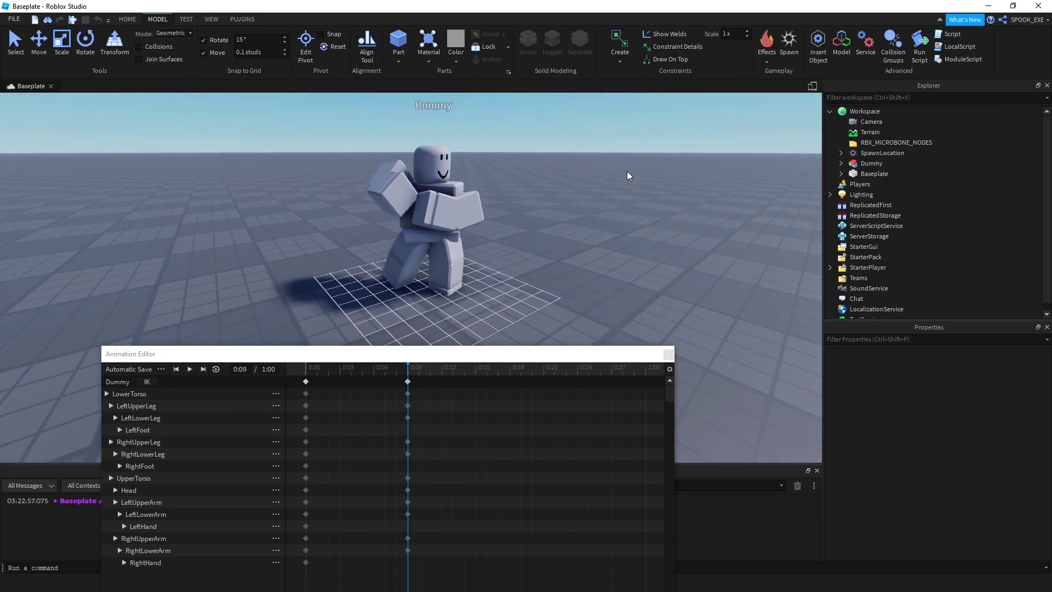
right_click_drag(627, 175, 627, 175)
left_click(412, 265)
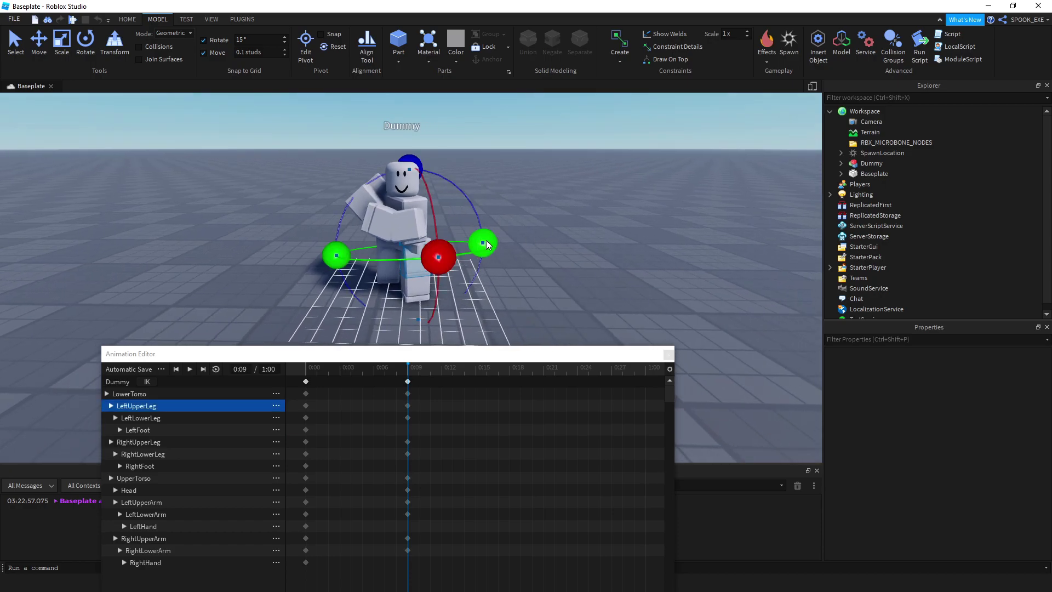
left_click_drag(489, 247, 489, 239)
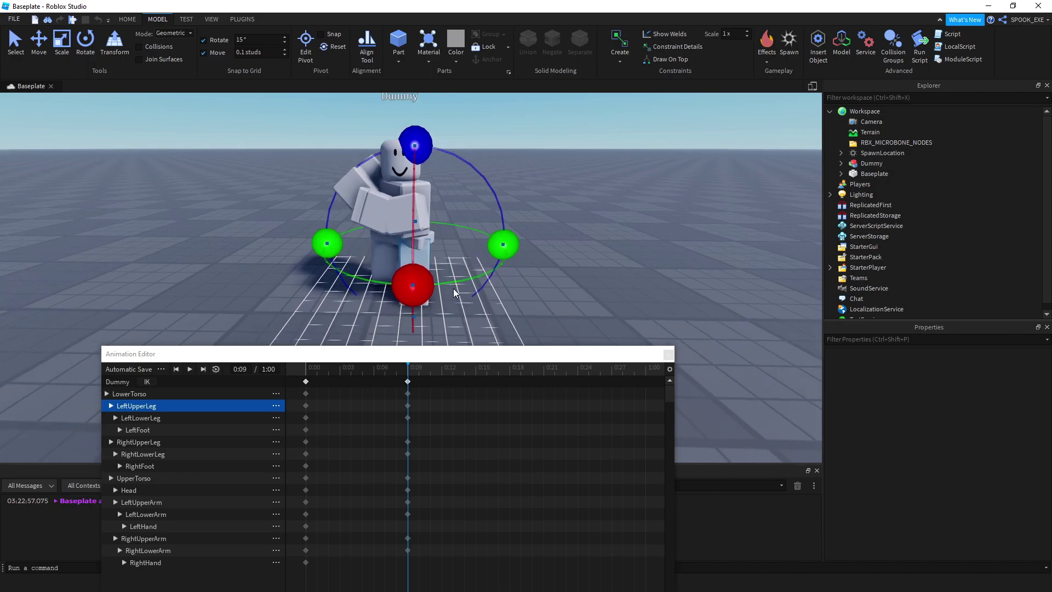
scroll(485, 256, "up", 2)
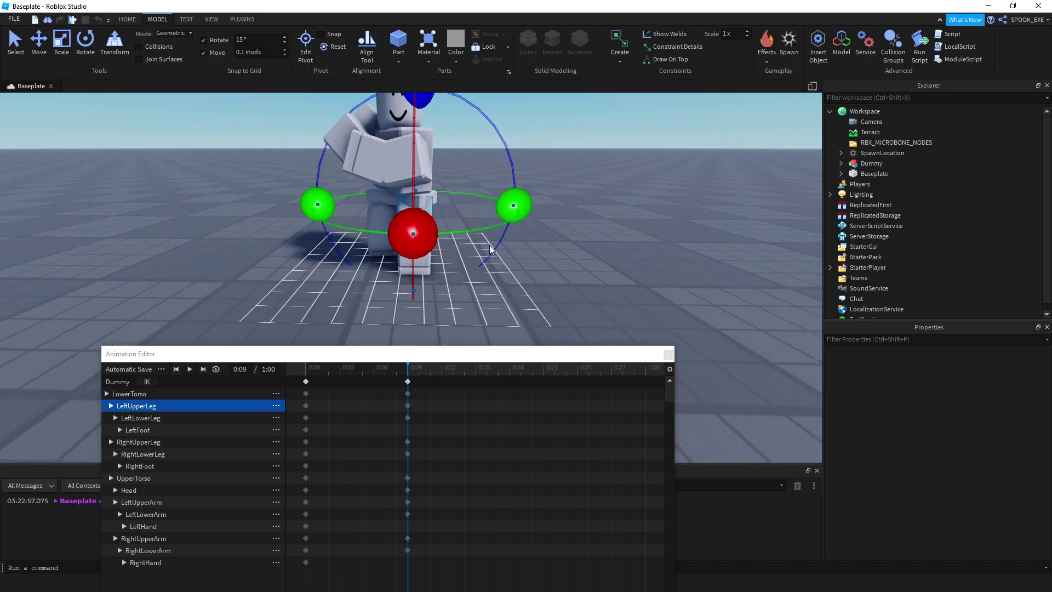
right_click_drag(489, 248, 501, 270)
scroll(500, 270, "up", 3)
scroll(412, 209, "up", 2)
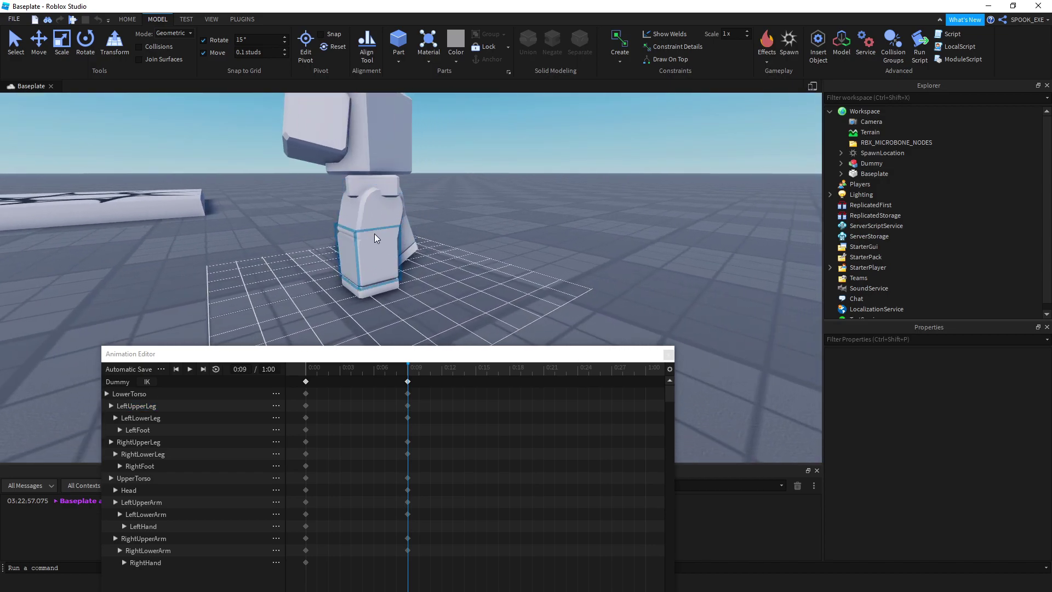
scroll(374, 233, "up", 2)
Step: Tilt the right upper leg on several axes and bend the right lower leg
mouse_move(425, 259)
right_mouse_down()
mouse_move(385, 210)
mouse_move(455, 210)
right_mouse_up()
scroll(427, 217, "up", 3)
scroll(427, 216, "down", 2)
left_click(421, 191)
left_click_drag(455, 210, 512, 188)
right_click_drag(512, 188, 508, 193)
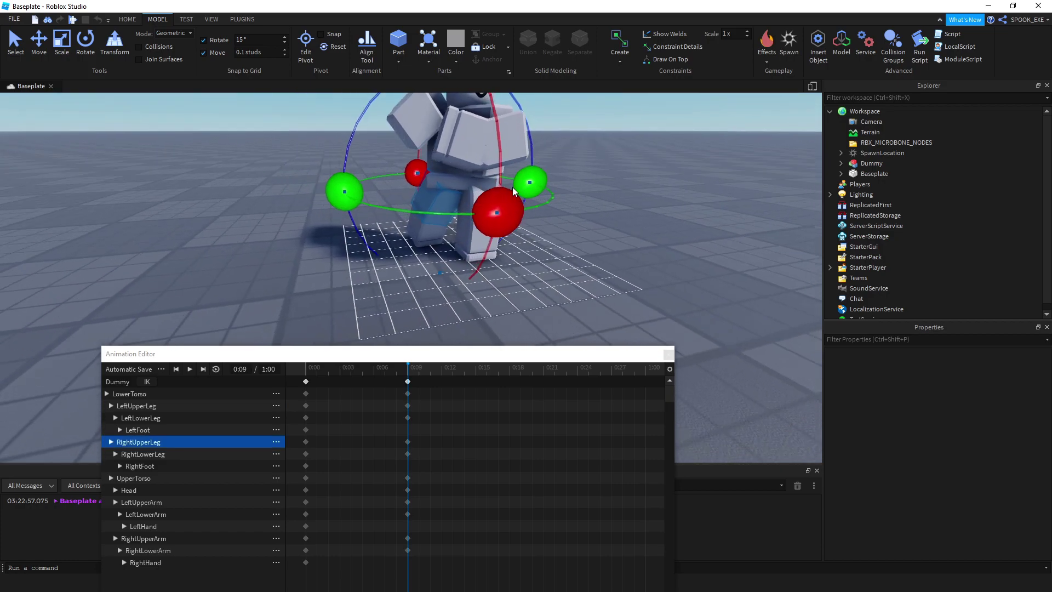
left_click_drag(508, 194, 505, 208)
left_click(357, 218)
right_click_drag(357, 218, 317, 228)
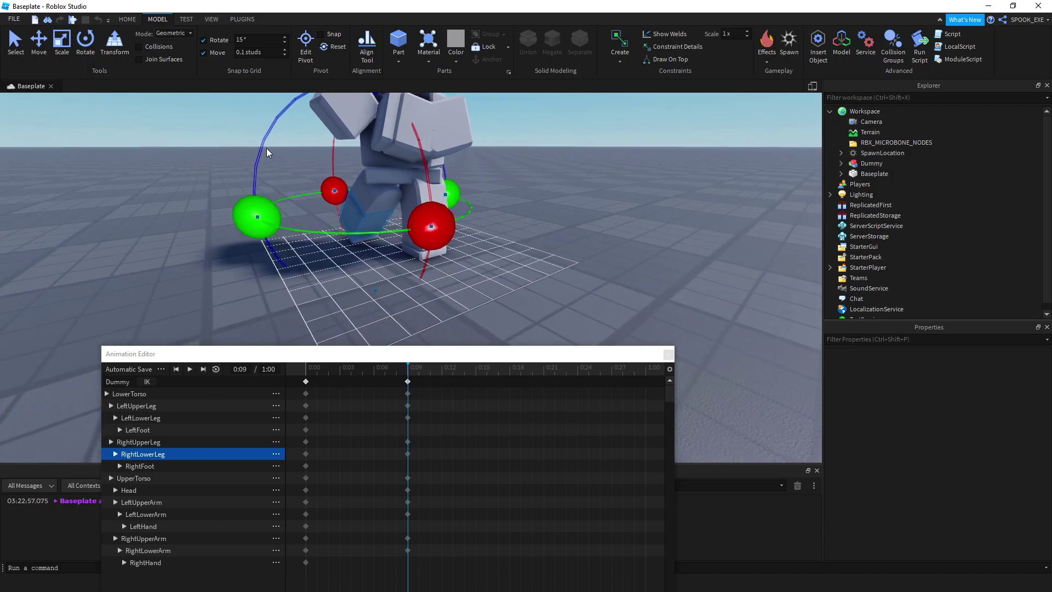
left_click_drag(260, 245, 259, 241)
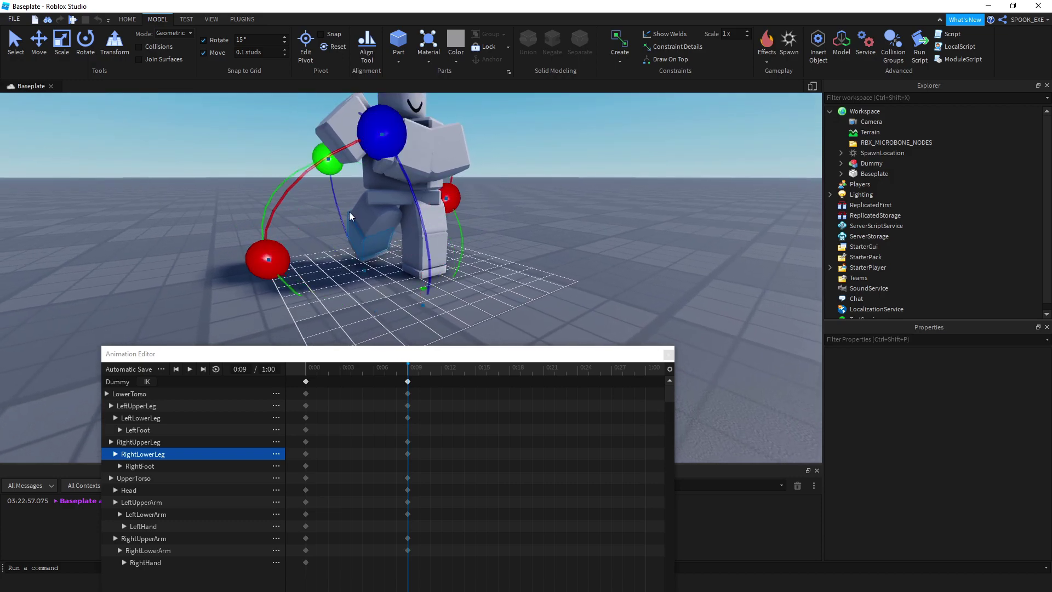
left_click(389, 222)
left_click_drag(435, 288, 492, 276)
mouse_move(493, 276)
right_mouse_down()
mouse_move(379, 208)
mouse_move(468, 183)
mouse_move(480, 191)
right_mouse_up()
left_click(468, 188)
Step: Rotate the left upper leg into its final pose
left_click(403, 271)
mouse_move(403, 271)
right_mouse_down()
mouse_move(481, 238)
mouse_move(459, 234)
right_mouse_up()
left_click(550, 204)
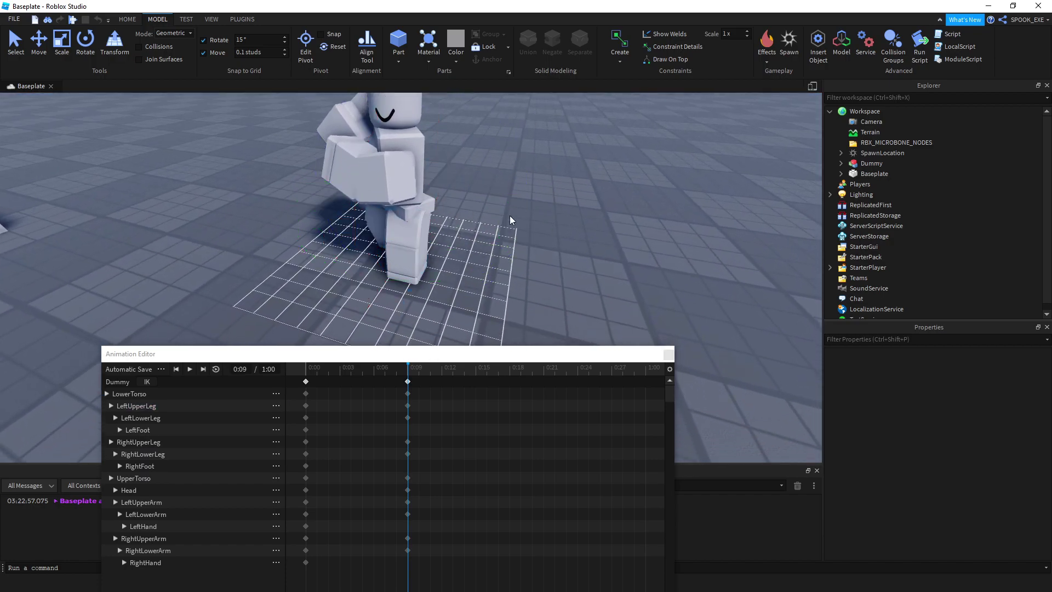
left_click(391, 234)
left_click_drag(534, 209, 453, 208)
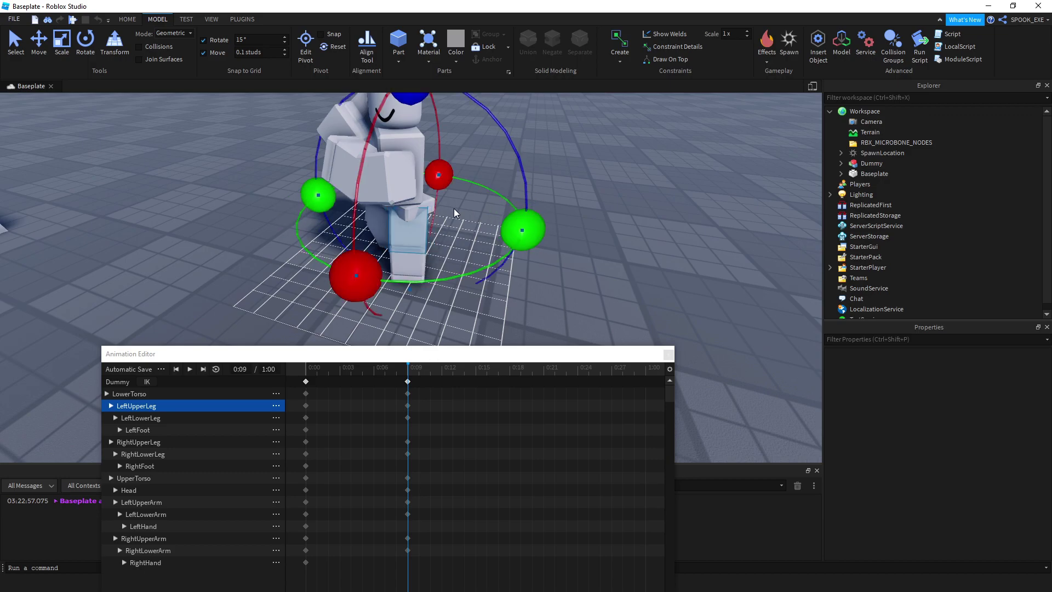
left_click_drag(507, 238, 533, 207)
left_click(533, 208)
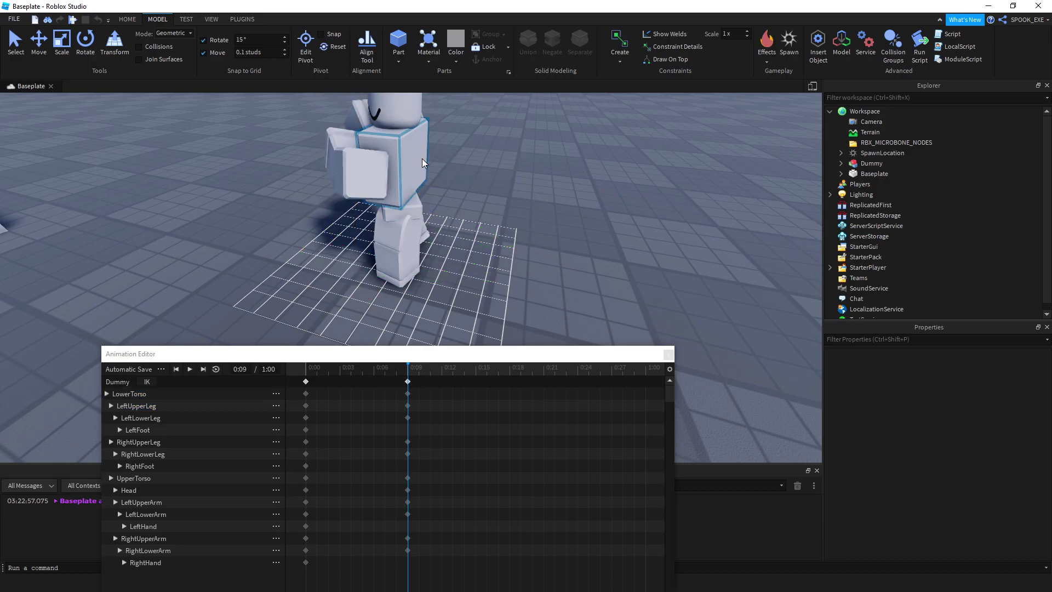
Step: Turn the Dummy's upper torso and head
left_click(421, 163)
right_click_drag(422, 162, 493, 221)
mouse_move(493, 220)
left_mouse_down()
mouse_move(512, 198)
mouse_move(497, 240)
left_mouse_up()
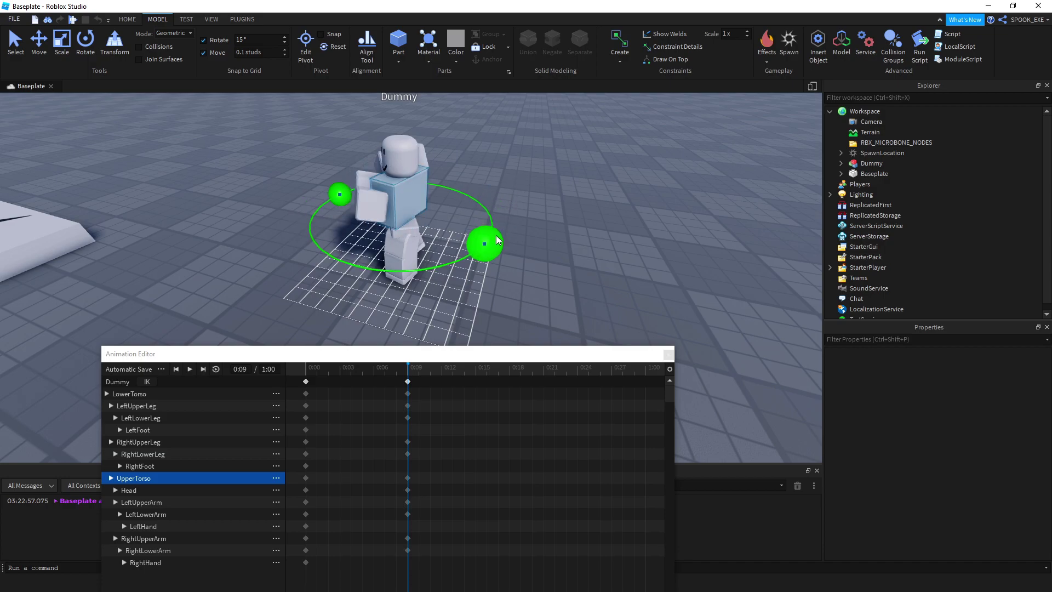
left_click(406, 155)
mouse_move(406, 156)
right_mouse_down()
mouse_move(485, 203)
mouse_move(536, 215)
right_mouse_up()
left_click(509, 170)
left_click(465, 184)
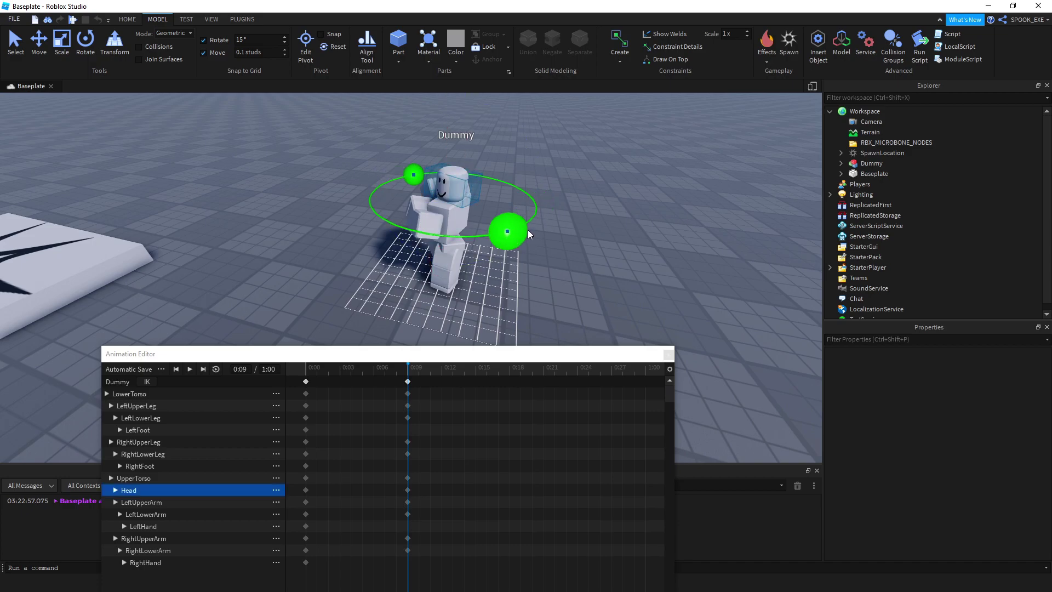
Step: Check the torso and leg joints, then rotate the right upper leg further into the pose
left_click(484, 221)
left_click(491, 248)
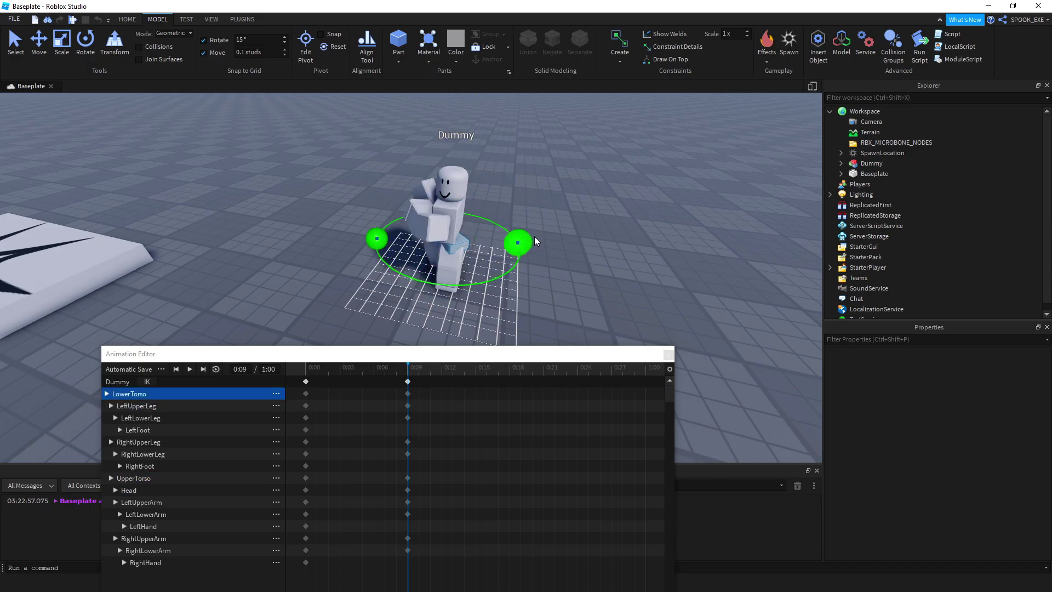
left_click(455, 256)
scroll(453, 238, "up", 3)
scroll(447, 218, "up", 3)
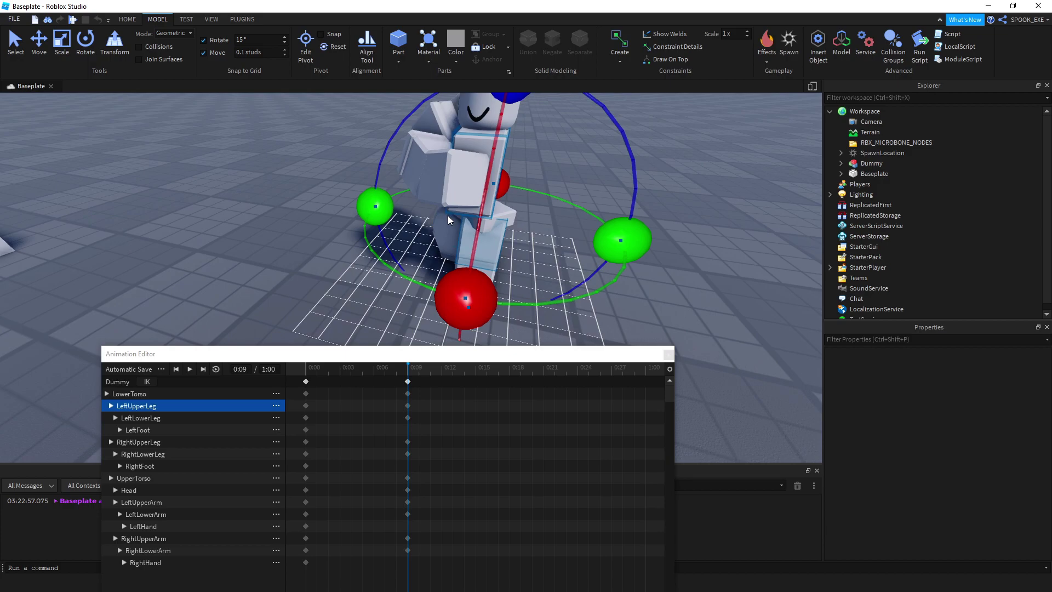
left_click(448, 219)
scroll(455, 217, "up", 3)
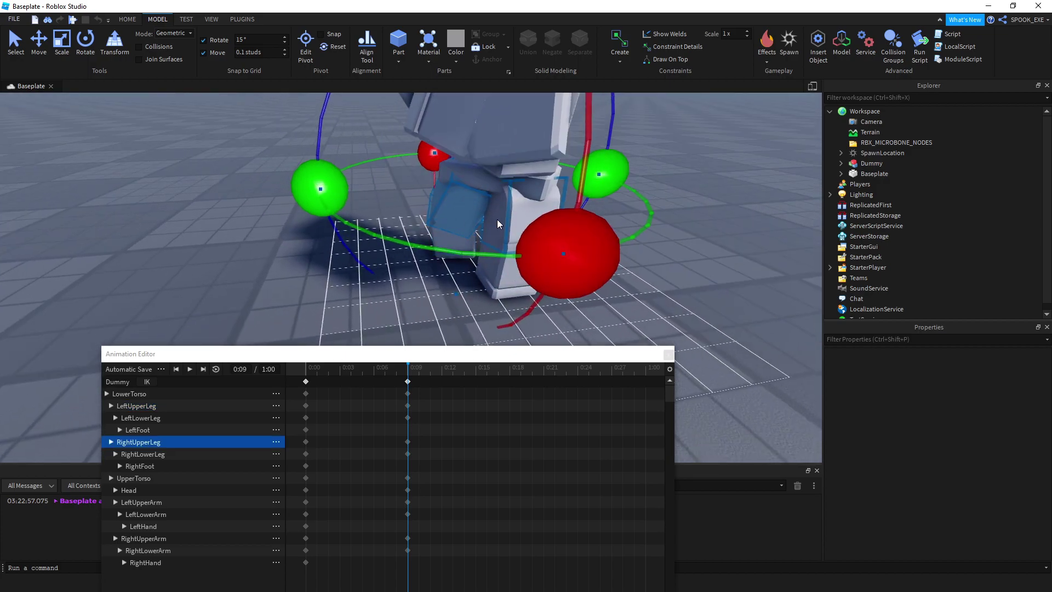
scroll(497, 224, "down", 5)
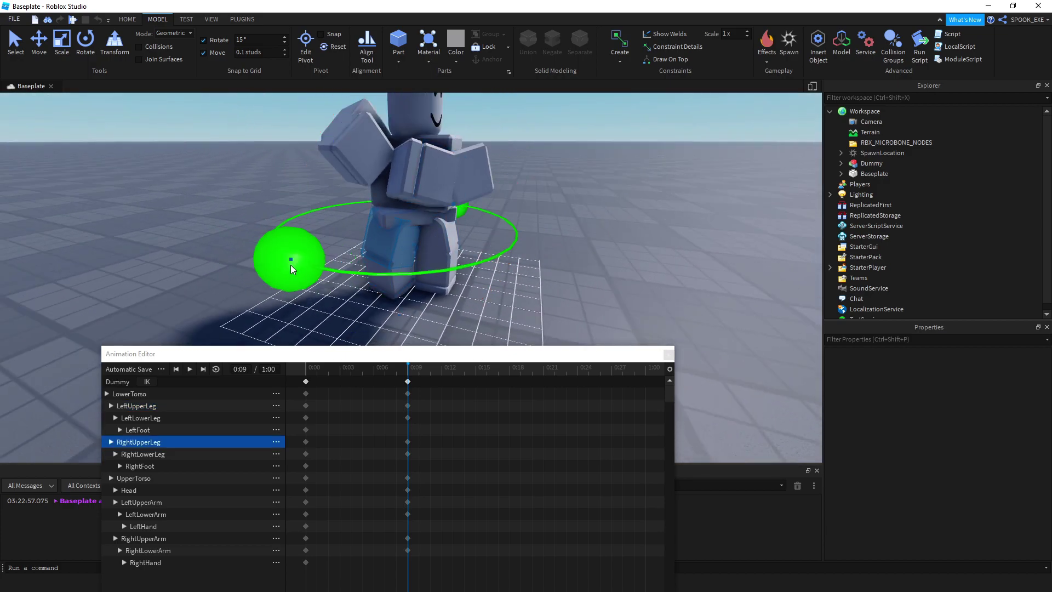
left_click_drag(287, 267, 332, 257)
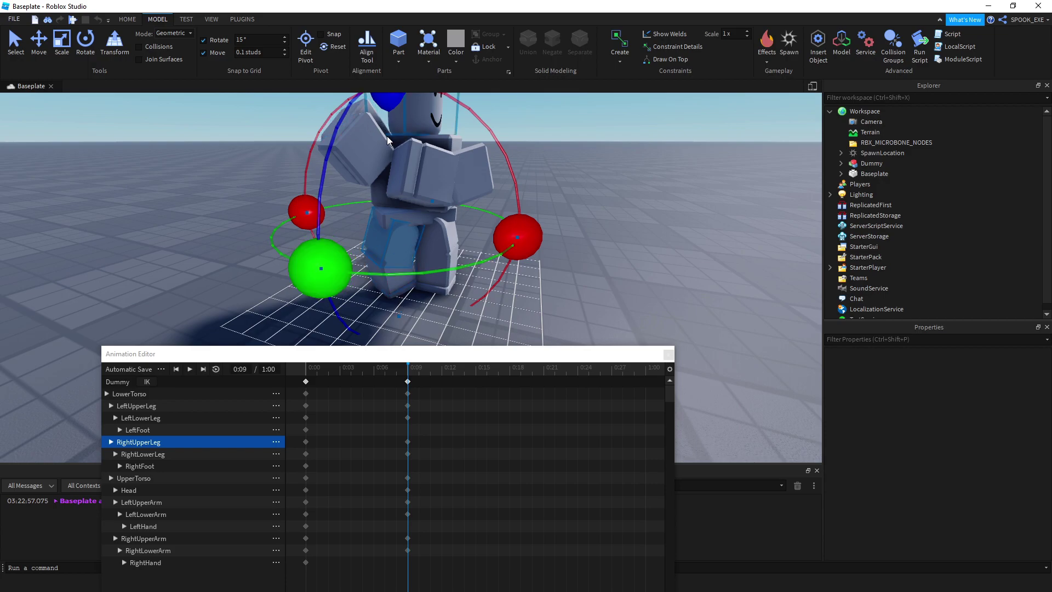
Step: Rotate the right lower leg backward
right_click_drag(388, 141, 352, 137)
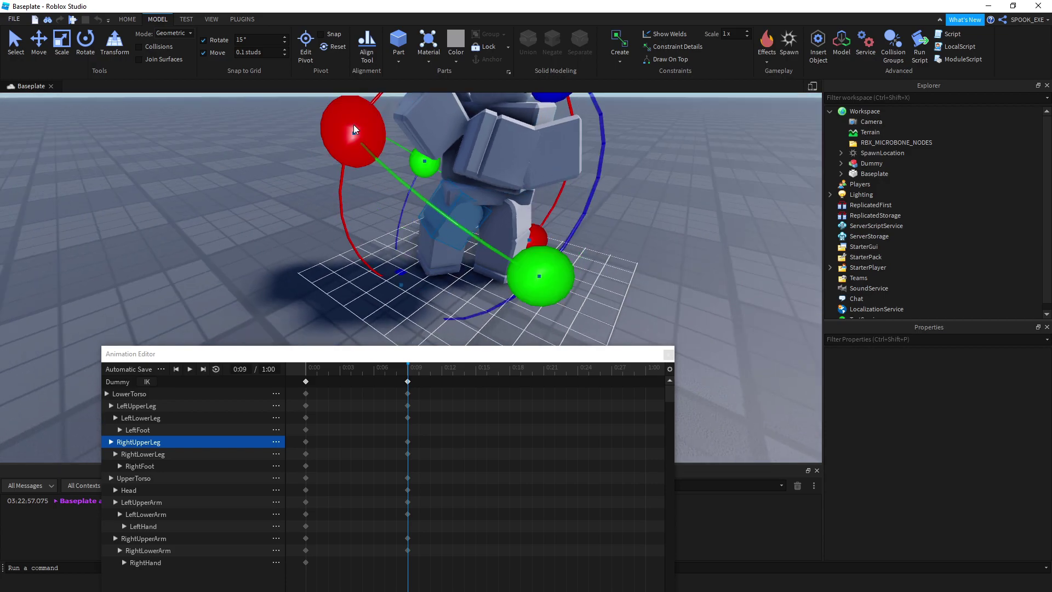
right_click_drag(352, 137, 340, 270)
left_click(345, 265)
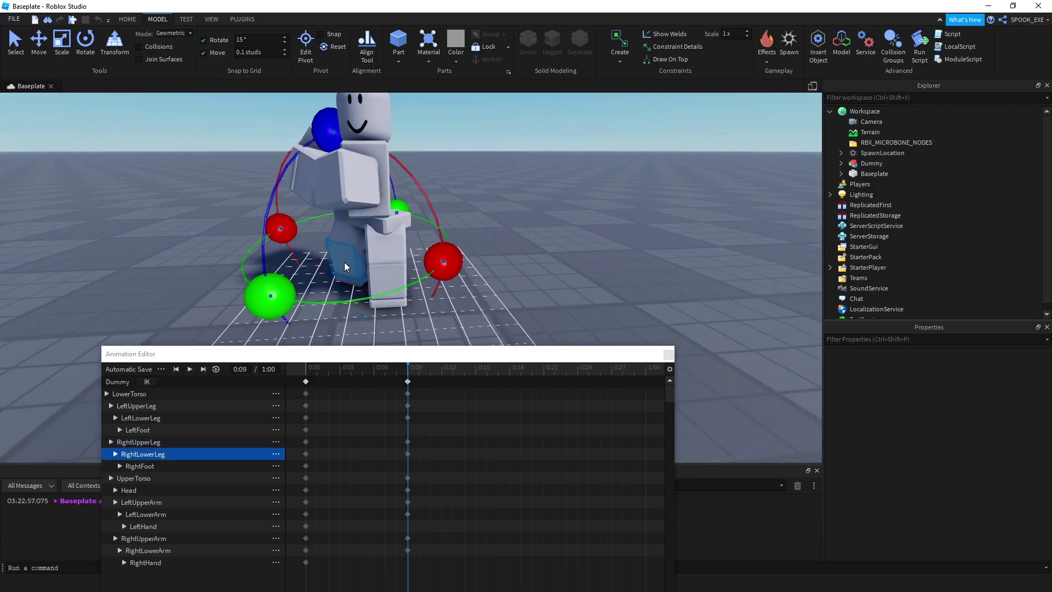
mouse_move(443, 261)
left_mouse_down()
mouse_move(457, 311)
mouse_move(544, 264)
left_mouse_up()
right_click_drag(544, 262, 456, 269)
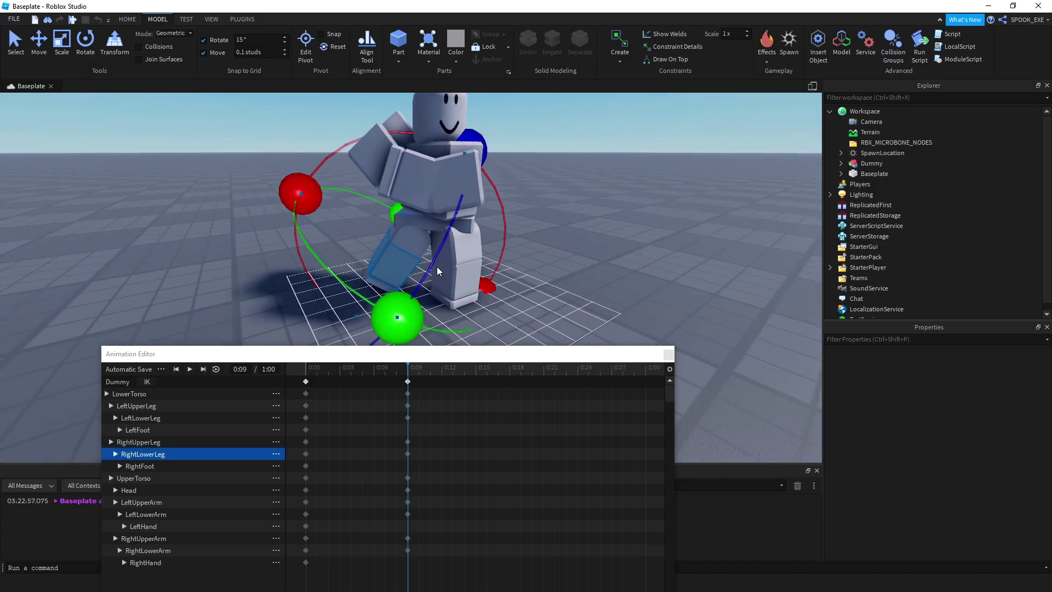
left_click_drag(488, 286, 506, 277)
Step: Readjust the right upper leg and tilt the head slightly
left_click(538, 263)
left_click(410, 247)
right_click_drag(412, 246, 471, 107)
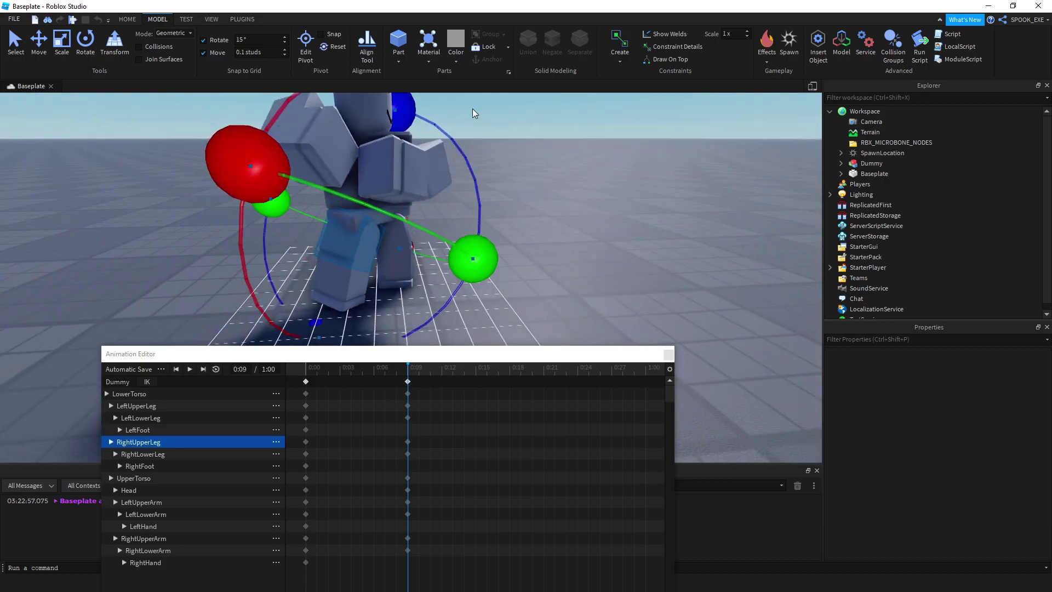
left_click_drag(471, 108, 493, 149)
left_click(522, 162)
mouse_move(520, 161)
right_mouse_down()
mouse_move(405, 224)
mouse_move(493, 199)
right_mouse_up()
scroll(435, 224, "up", 2)
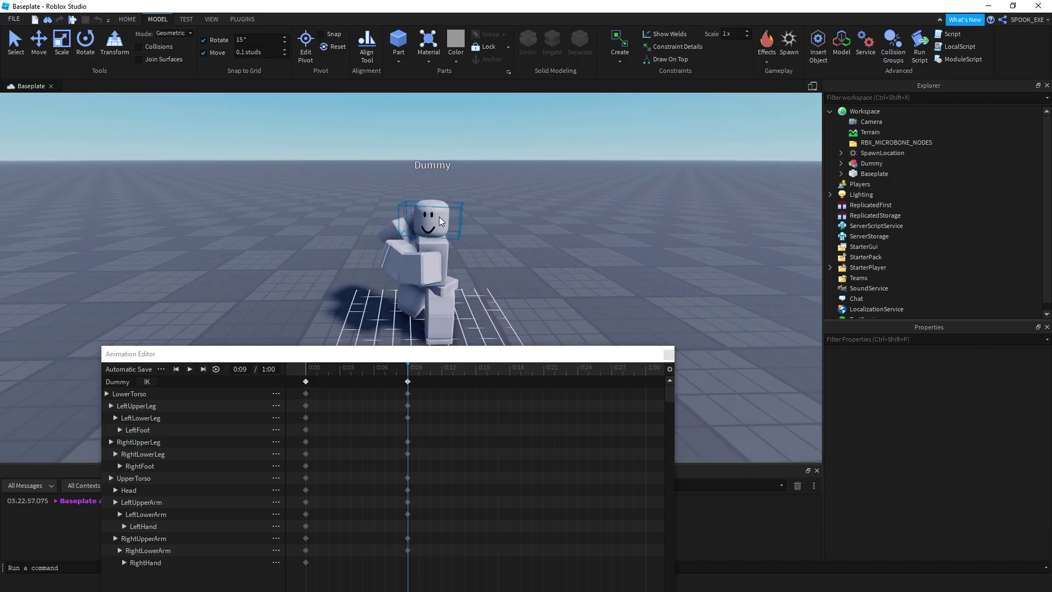
left_click(435, 224)
left_click_drag(529, 238, 533, 247)
Step: Scrub back through the animation to check the pose at 0:03
left_click(591, 201)
right_click_drag(592, 202, 545, 228)
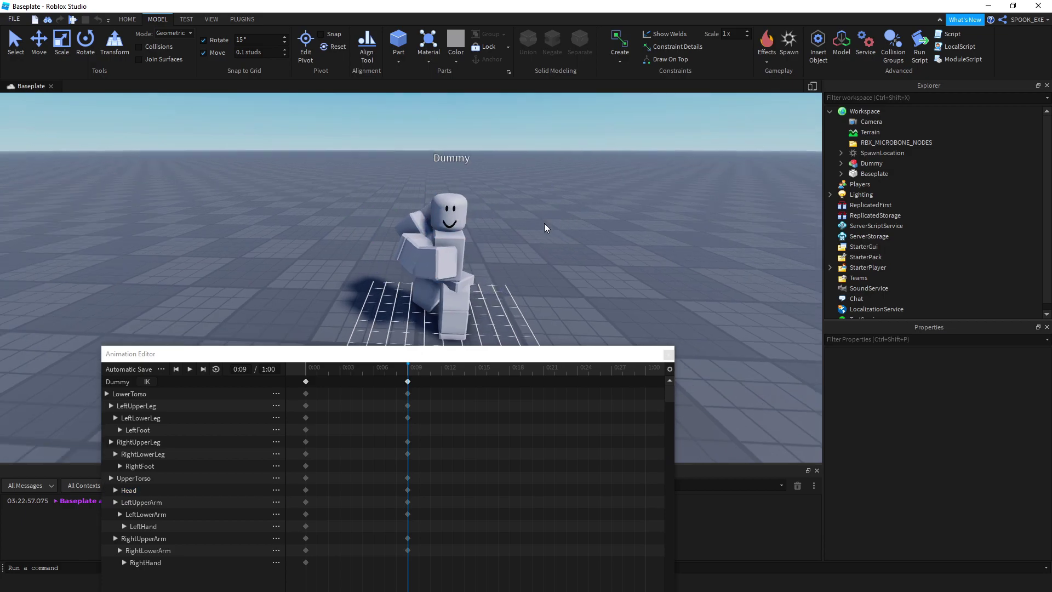
left_click_drag(410, 383, 321, 383)
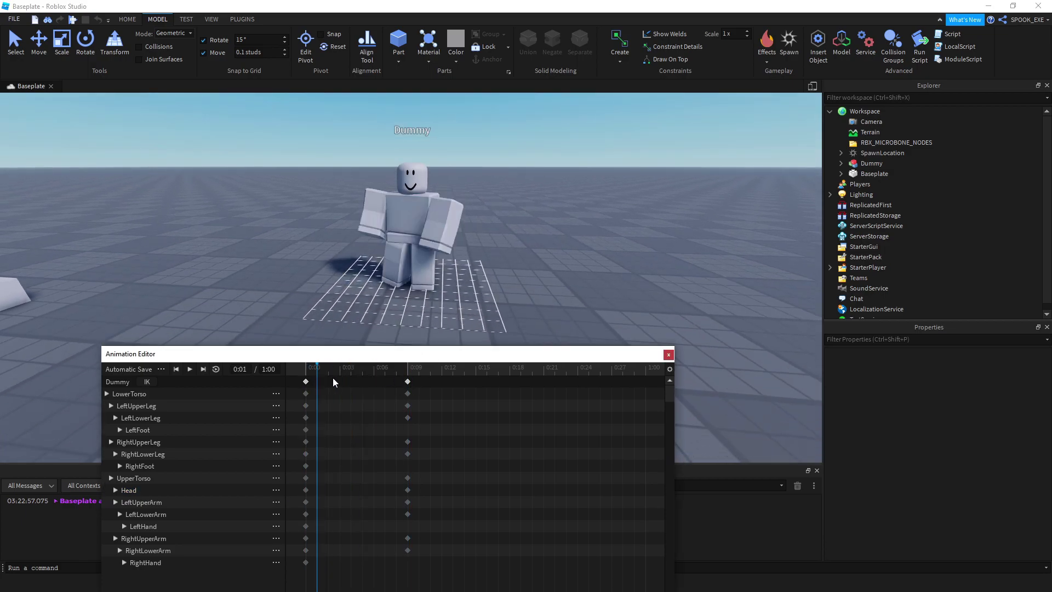
mouse_move(417, 374)
left_mouse_down()
mouse_move(355, 376)
mouse_move(386, 377)
left_mouse_up()
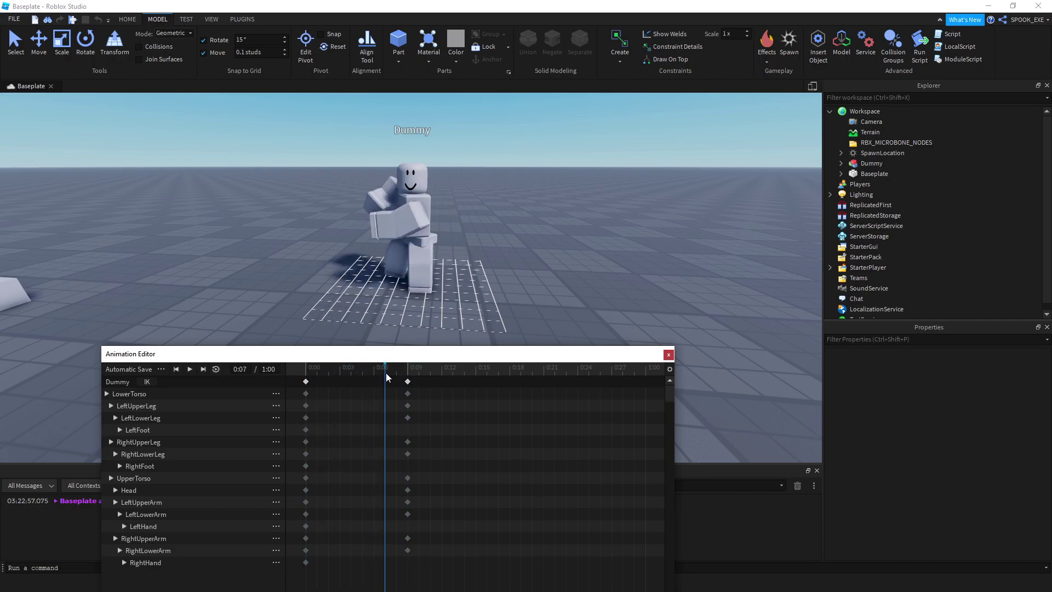
left_click(342, 377)
left_click(437, 156)
mouse_move(437, 156)
right_mouse_down()
mouse_move(493, 217)
mouse_move(532, 291)
right_mouse_up()
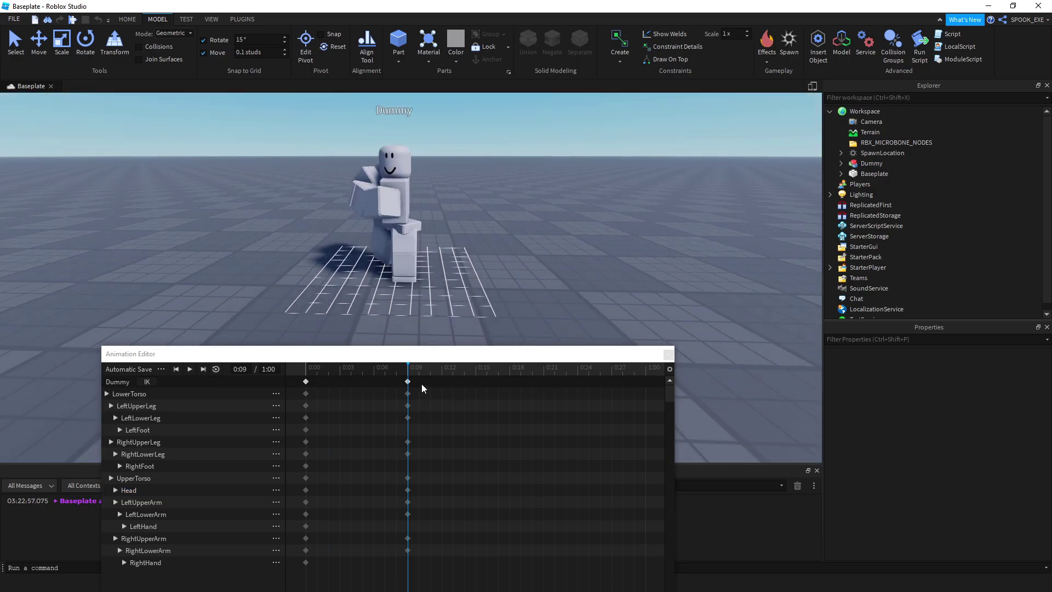
left_click(363, 378)
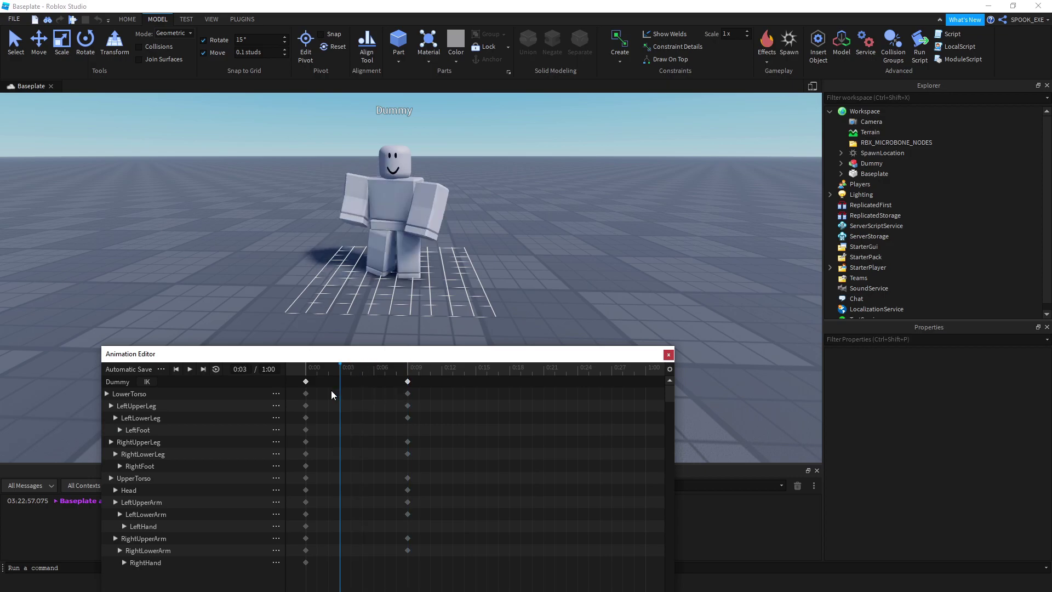
Step: Drag the second keyframe from 0:09 to 0:12 and play the preview
left_click_drag(318, 391, 341, 392)
left_click_drag(406, 384, 443, 391)
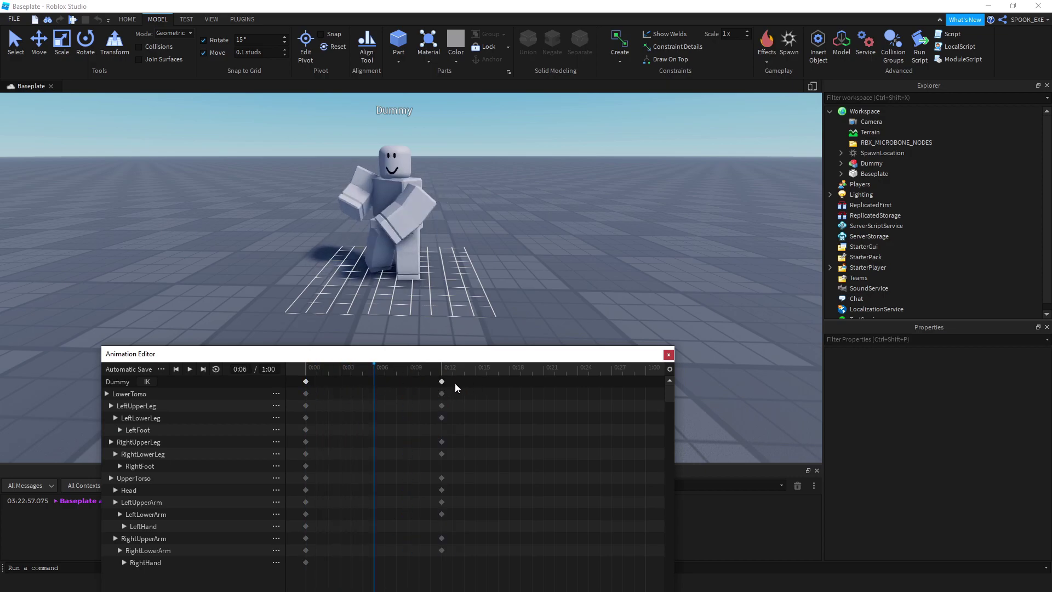
key("w")
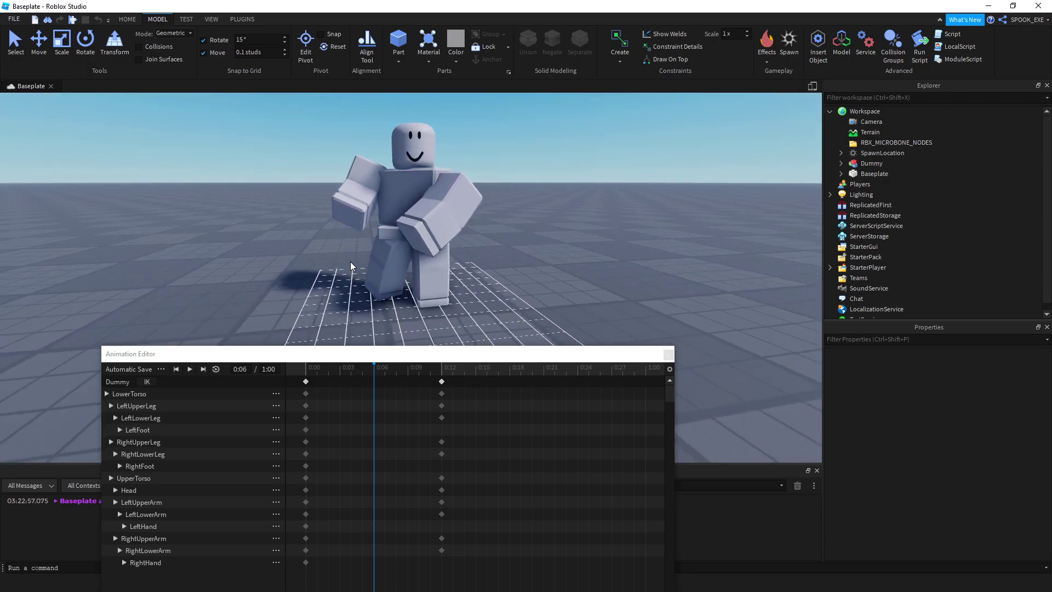
left_click_drag(369, 369, 327, 374)
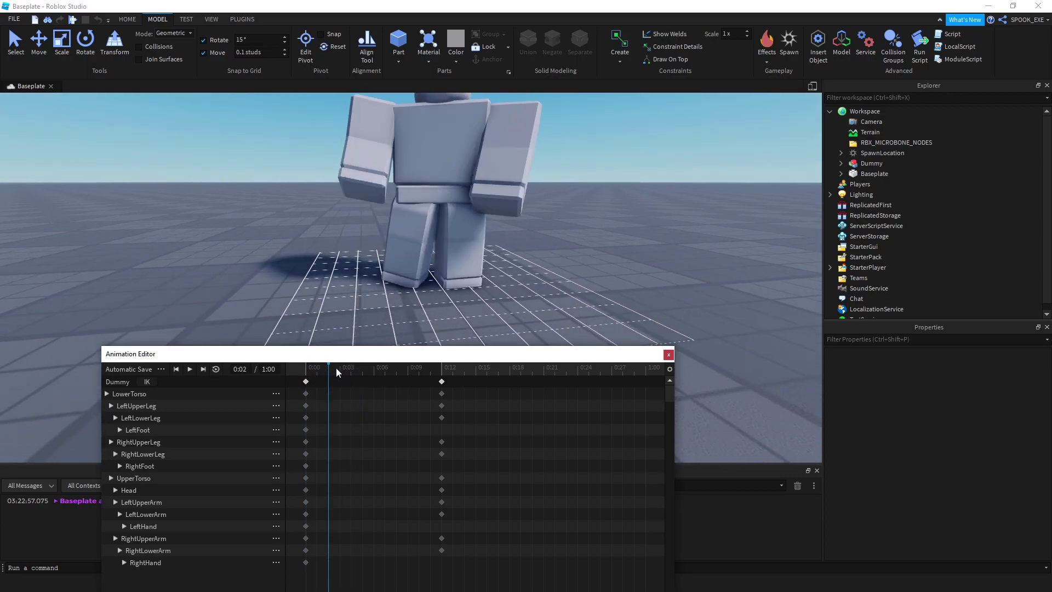
key("space")
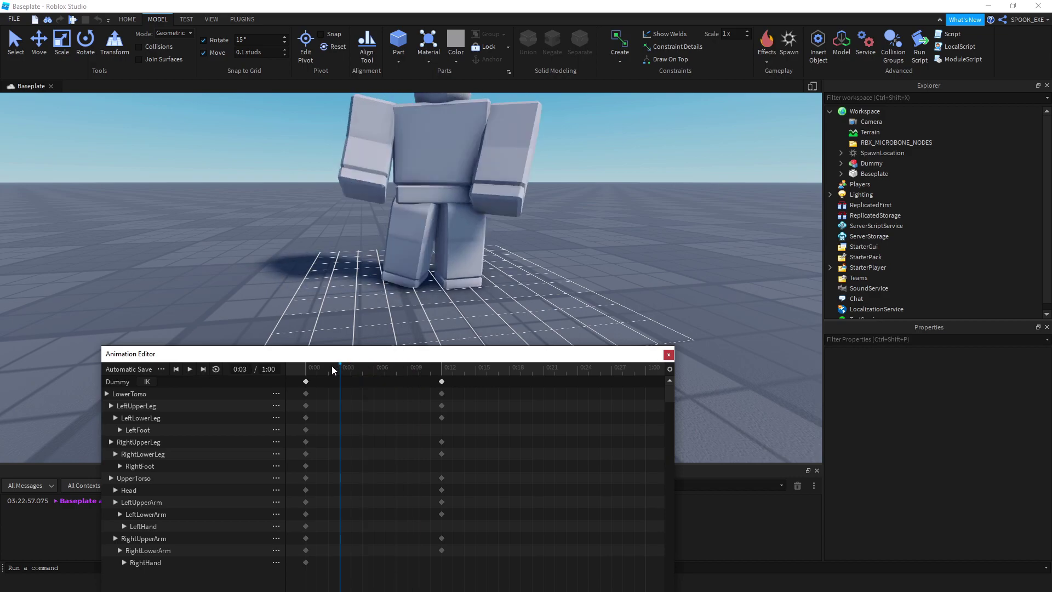
key("space")
left_click_drag(324, 371, 376, 372)
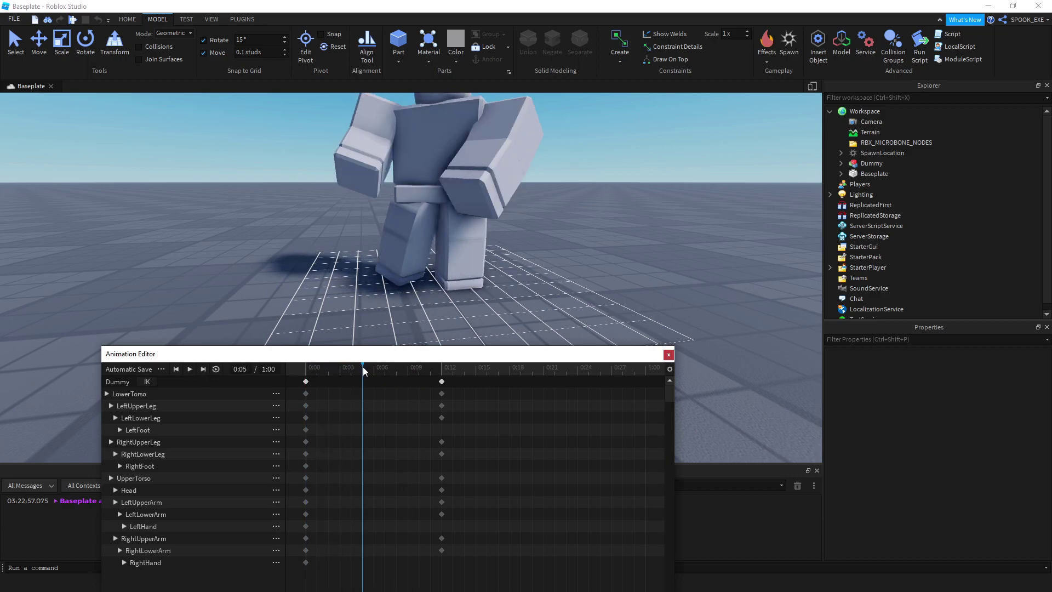
Step: Raise the right upper leg at 0:06 with two rotations
left_click(408, 234)
left_click_drag(282, 235, 293, 293)
mouse_move(293, 170)
left_mouse_down()
mouse_move(313, 156)
mouse_move(320, 123)
left_mouse_up()
Step: At 0:12, rotate the right lower and upper leg into a new pose
left_click(339, 369)
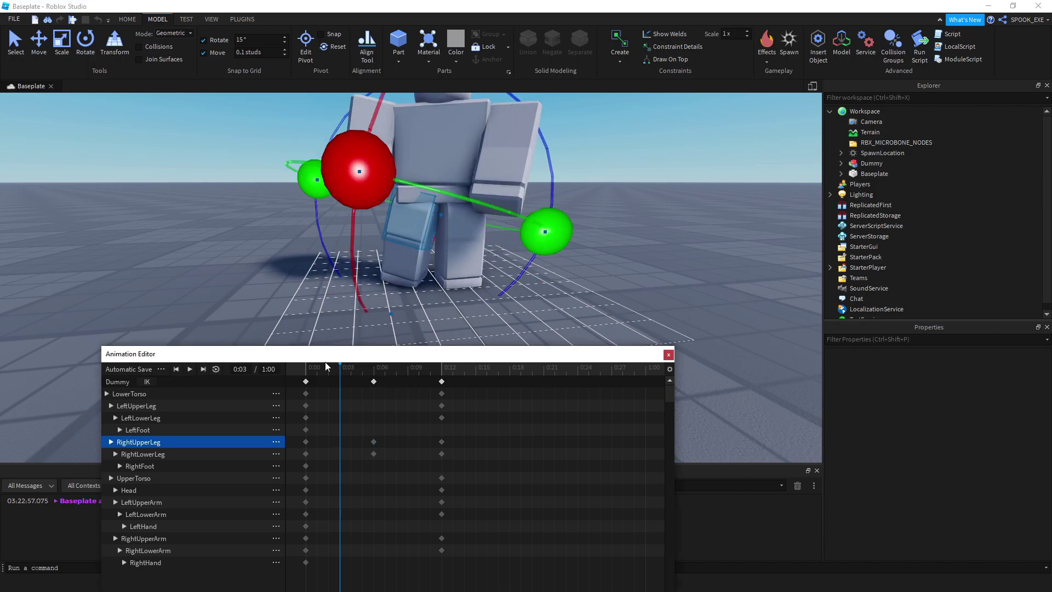
left_click_drag(336, 372, 444, 380)
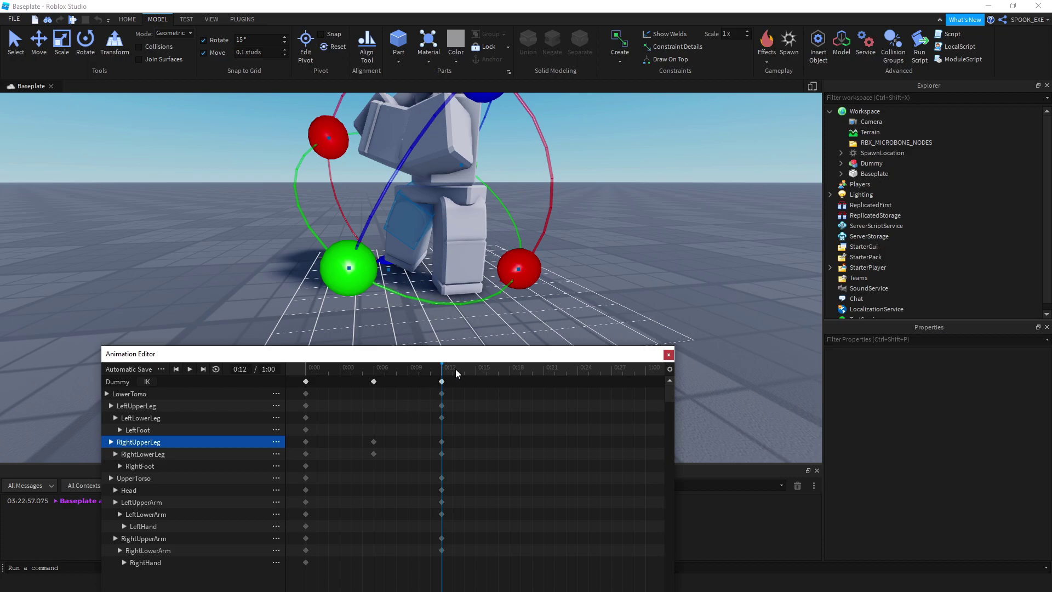
scroll(402, 222, "down", 3)
right_click_drag(403, 222, 290, 170)
key("ctrl+r")
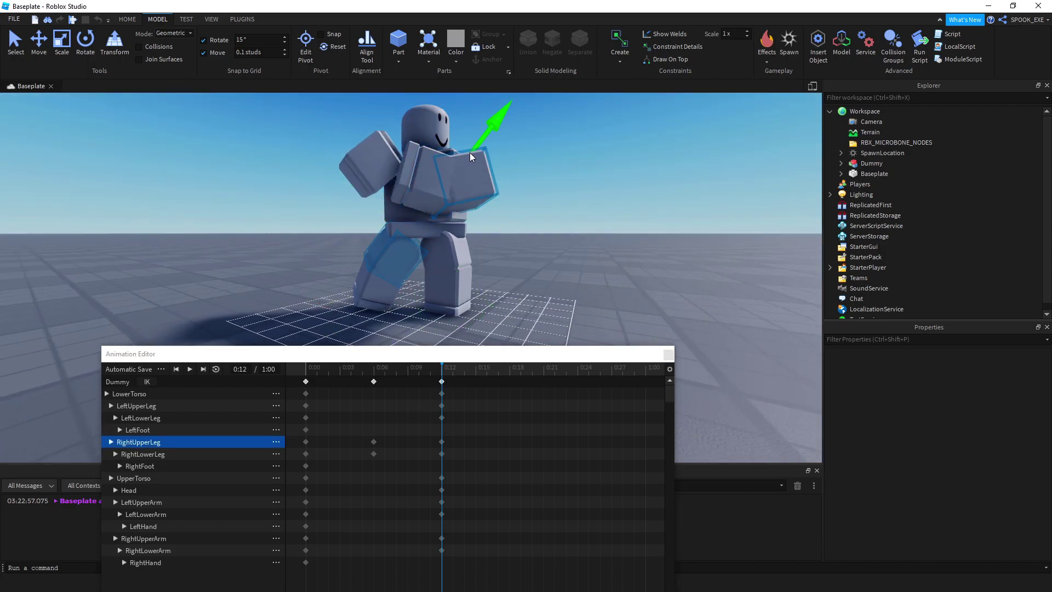
left_click(471, 156)
left_click(365, 283)
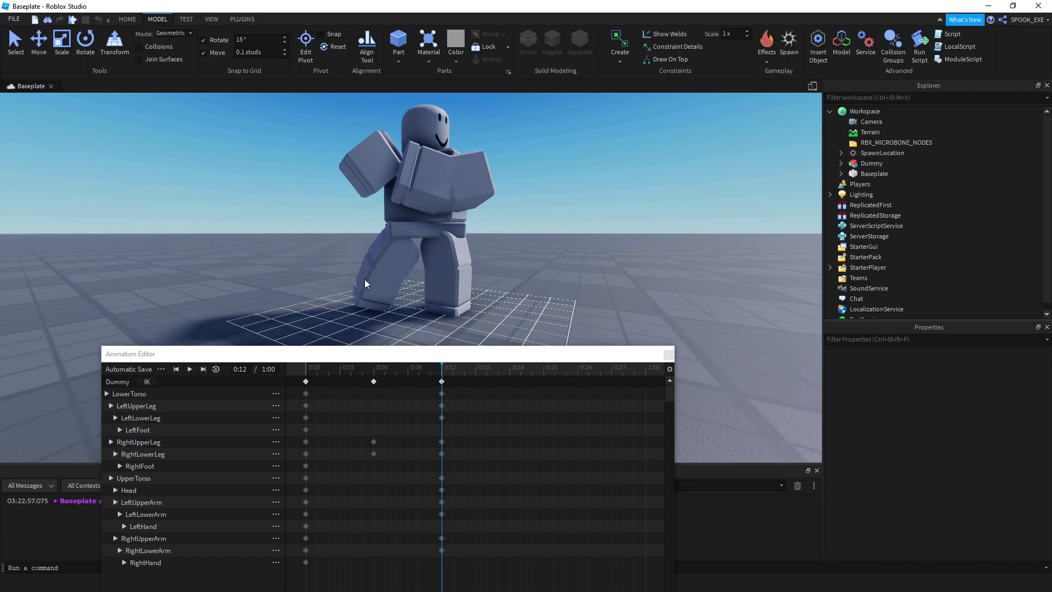
left_click(399, 293)
left_click_drag(266, 285, 265, 322)
scroll(324, 265, "up", 3)
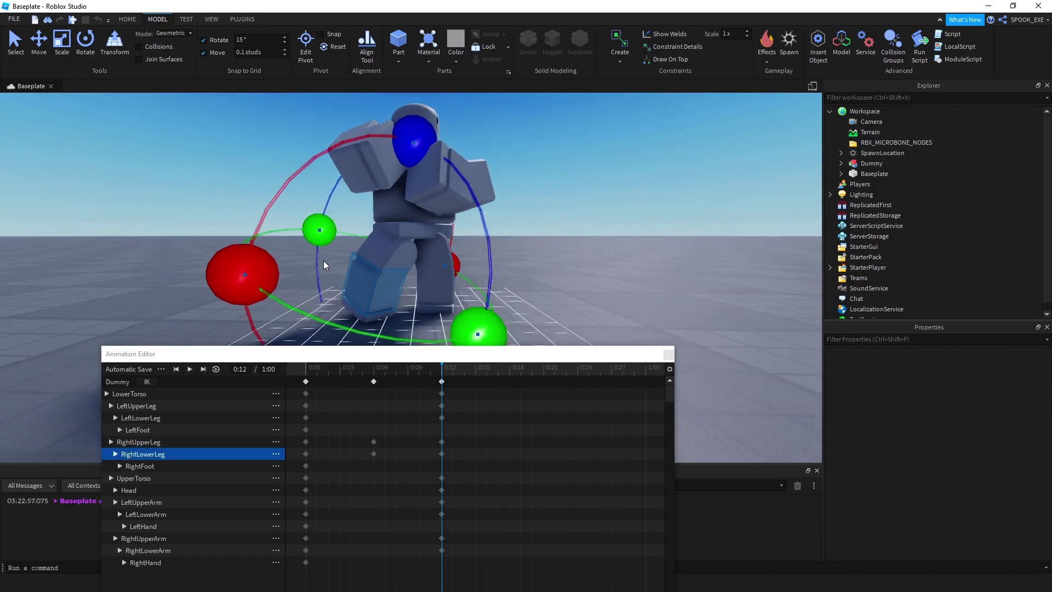
left_click(352, 247)
right_click_drag(351, 247, 529, 290)
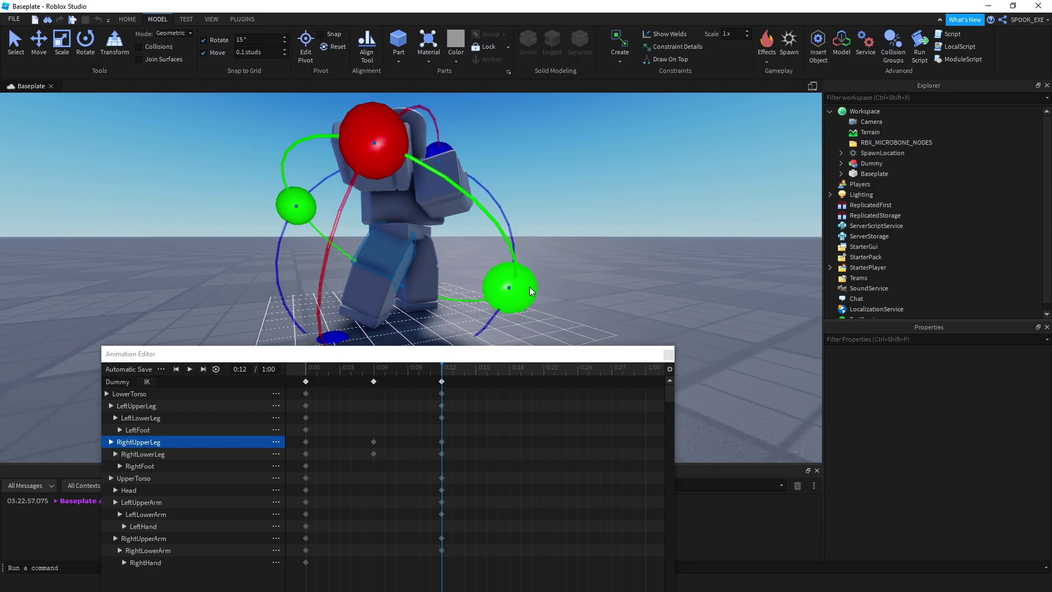
left_click_drag(529, 289, 575, 271)
Step: Rotate the Dummy's right foot at 0:12
left_click(626, 213)
left_click(427, 300)
left_click(391, 328)
left_click_drag(393, 191, 394, 192)
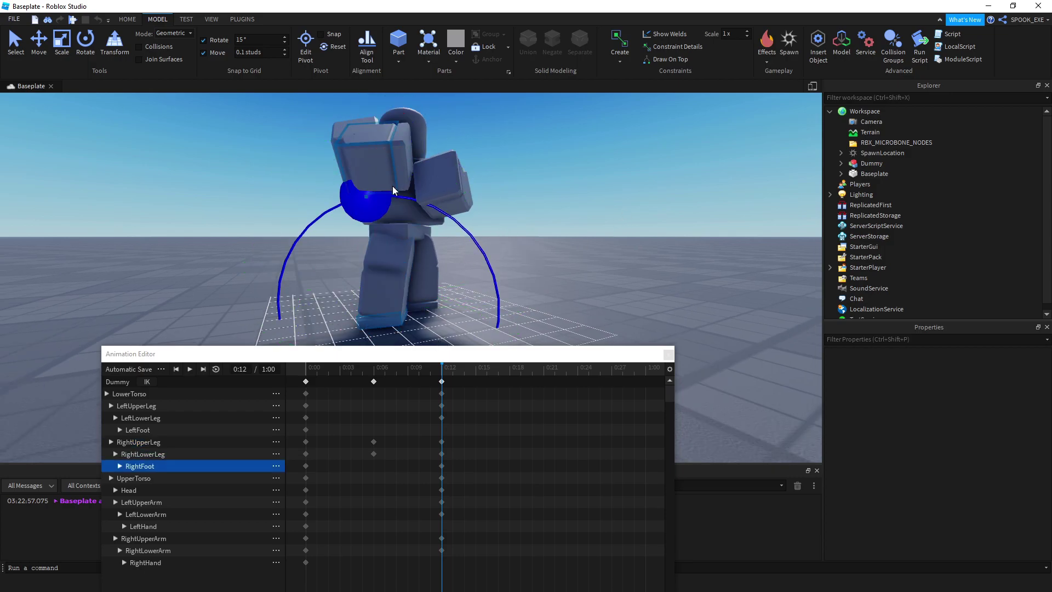
left_click(566, 209)
right_click_drag(566, 209, 460, 296)
Step: Rotate the right upper leg forward at the middle keyframe
left_click_drag(305, 368, 375, 389)
left_click(446, 277)
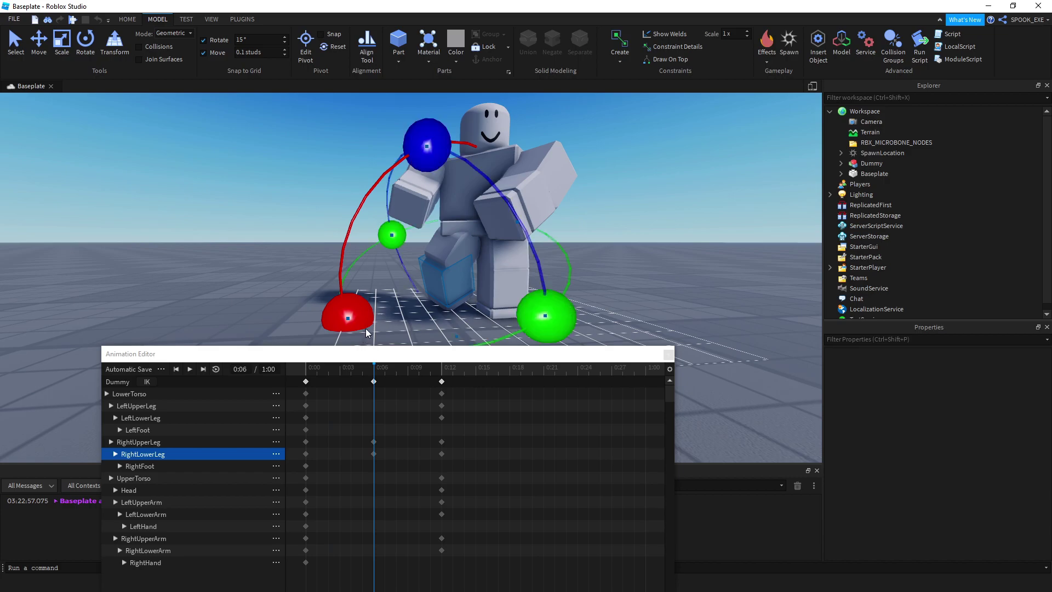
mouse_move(348, 303)
left_mouse_down()
mouse_move(376, 165)
mouse_move(399, 161)
mouse_move(345, 216)
left_mouse_up()
Step: Key the LowerTorso at 0:06 in local-space Move mode (Ctrl+L, Ctrl+2)
left_click(345, 216)
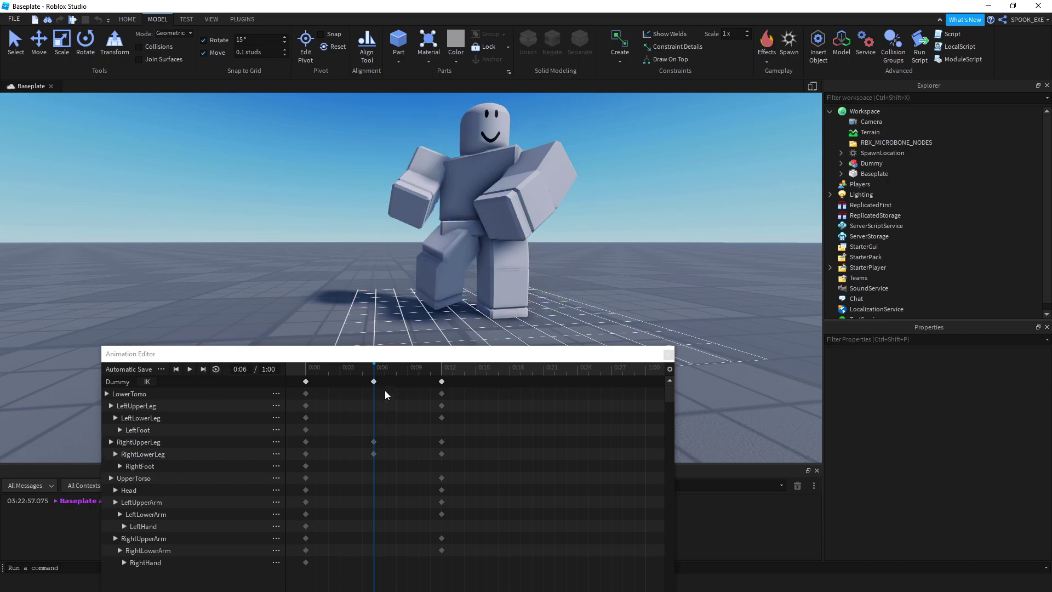
mouse_move(301, 372)
left_mouse_down()
mouse_move(439, 380)
mouse_move(303, 389)
mouse_move(399, 387)
mouse_move(306, 398)
mouse_move(374, 404)
left_mouse_up()
left_click(439, 322)
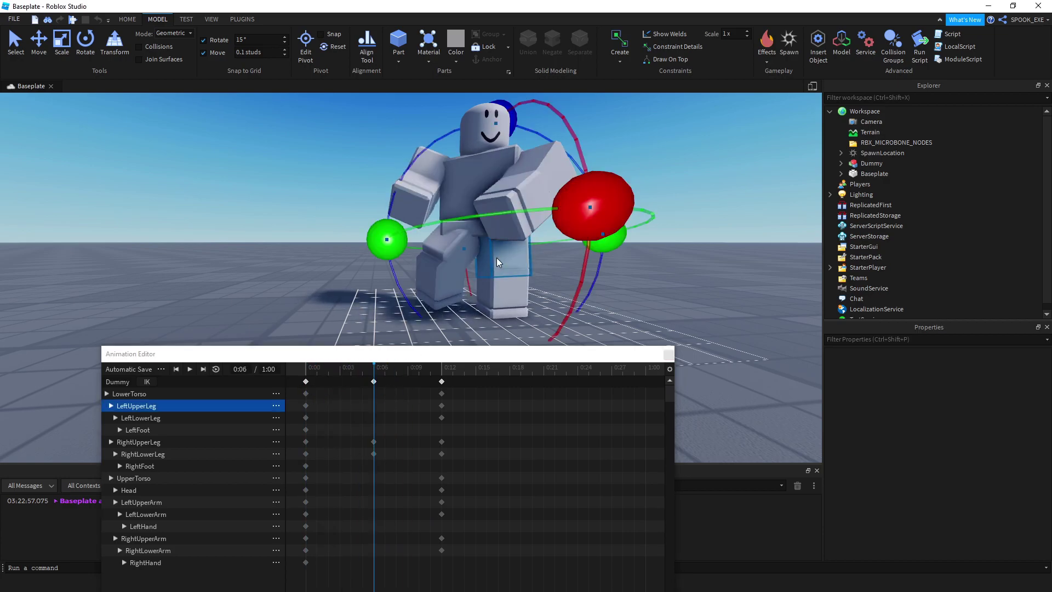
scroll(583, 234, "up", 5)
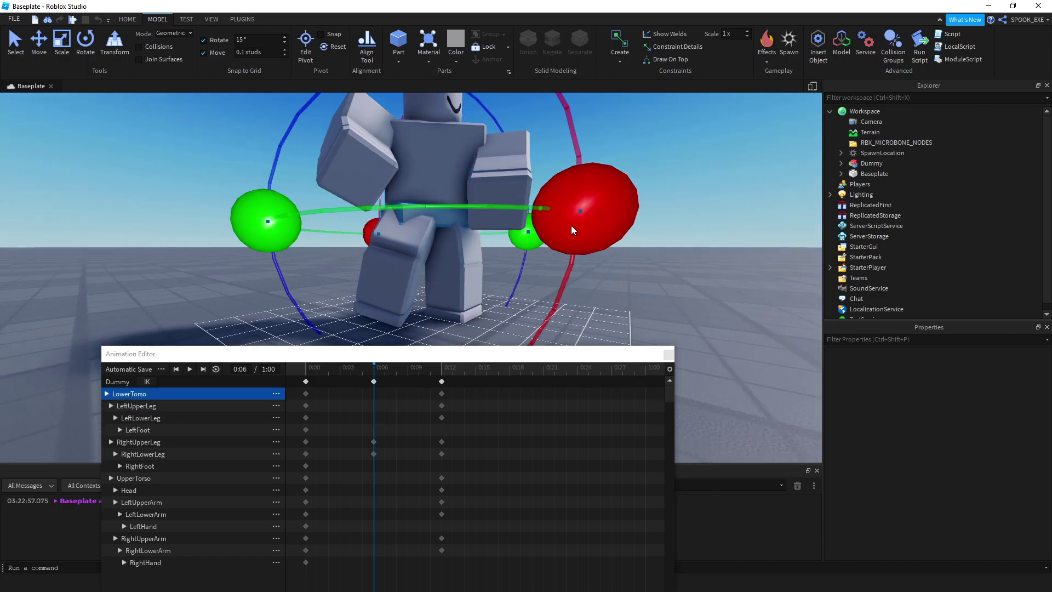
key("ctrl+l")
key("ctrl+2")
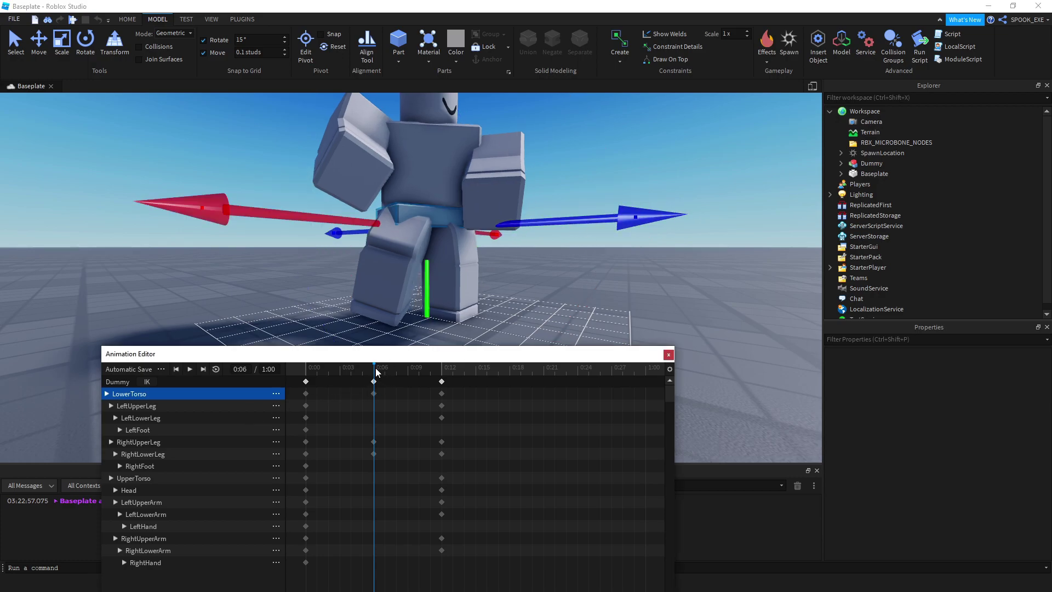
left_click_drag(306, 368, 443, 380)
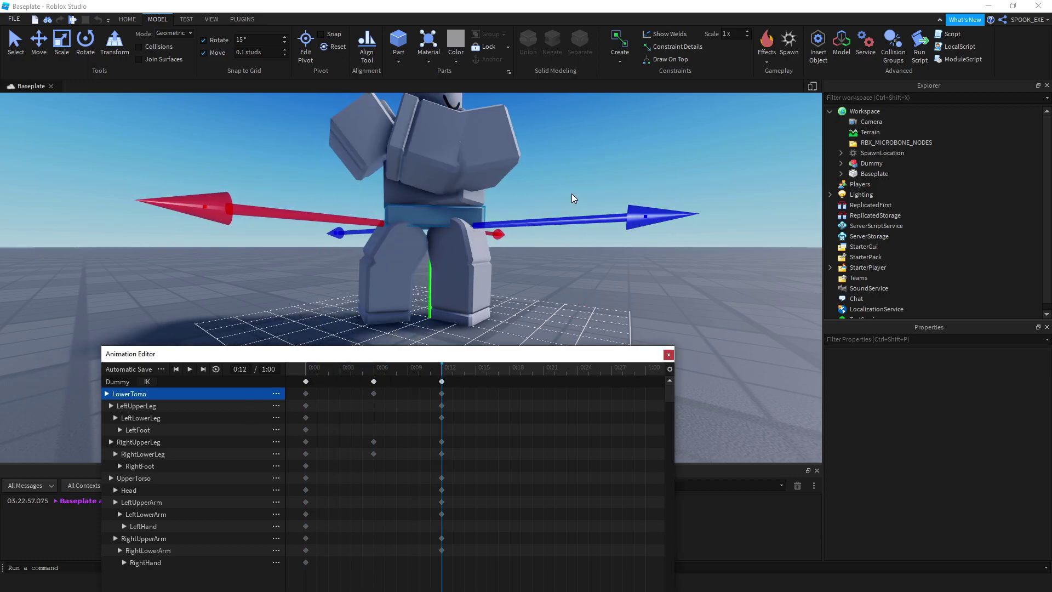
Step: Nudge the lower torso sideways, play the animation, and select all keyframes
left_click_drag(576, 230, 566, 230)
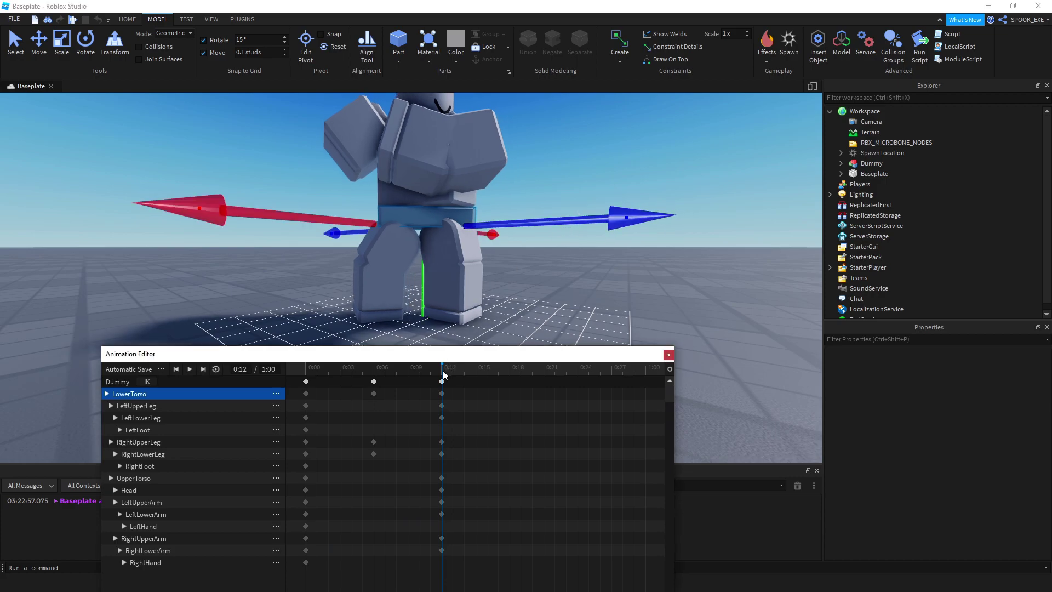
mouse_move(443, 375)
left_mouse_down()
mouse_move(306, 380)
mouse_move(441, 382)
left_mouse_up()
scroll(404, 278, "down", 5)
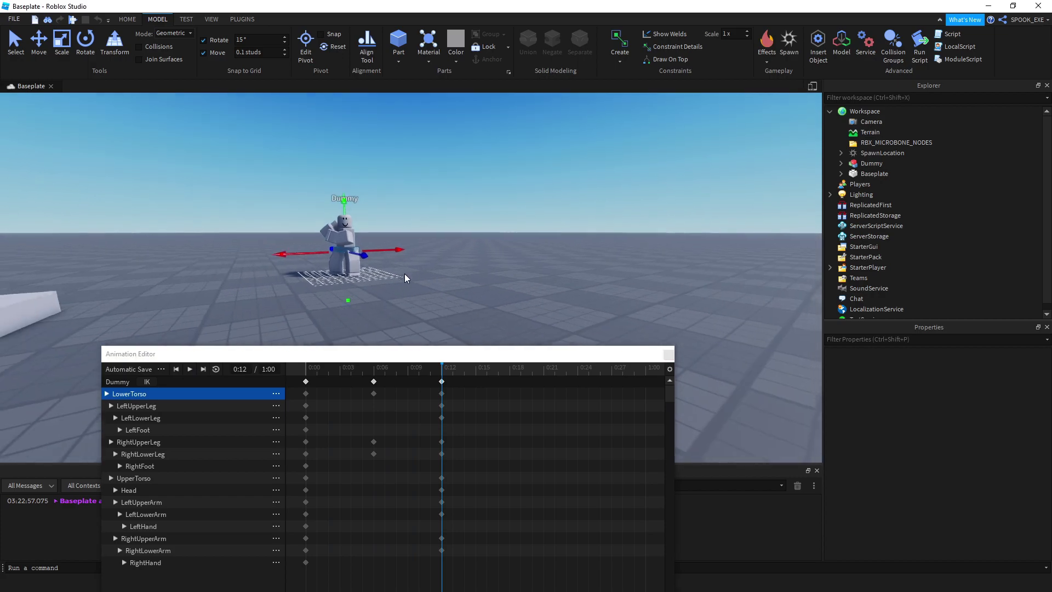
scroll(404, 278, "up", 5)
left_click(439, 267)
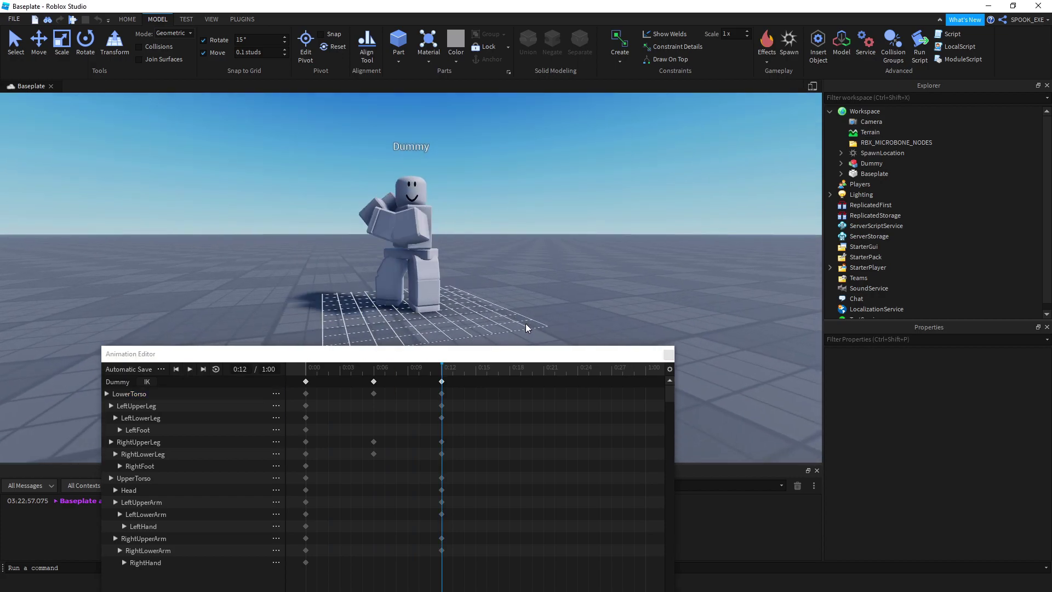
key("space")
key("space")
key("ctrl+a")
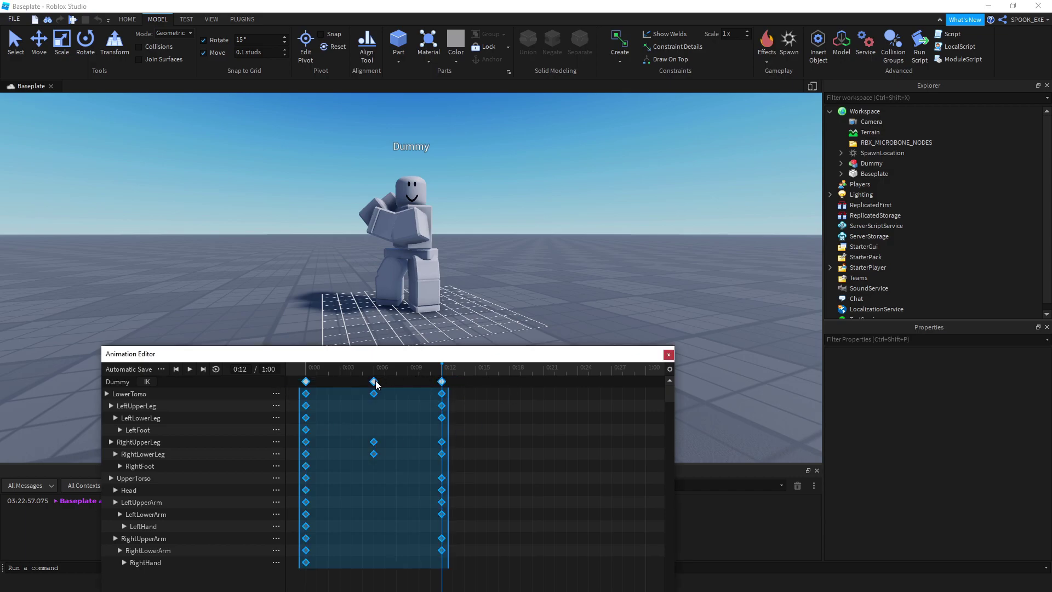
Step: Double the selected keyframes' duration so the animation ends at 0:24, then play it
right_click(375, 383)
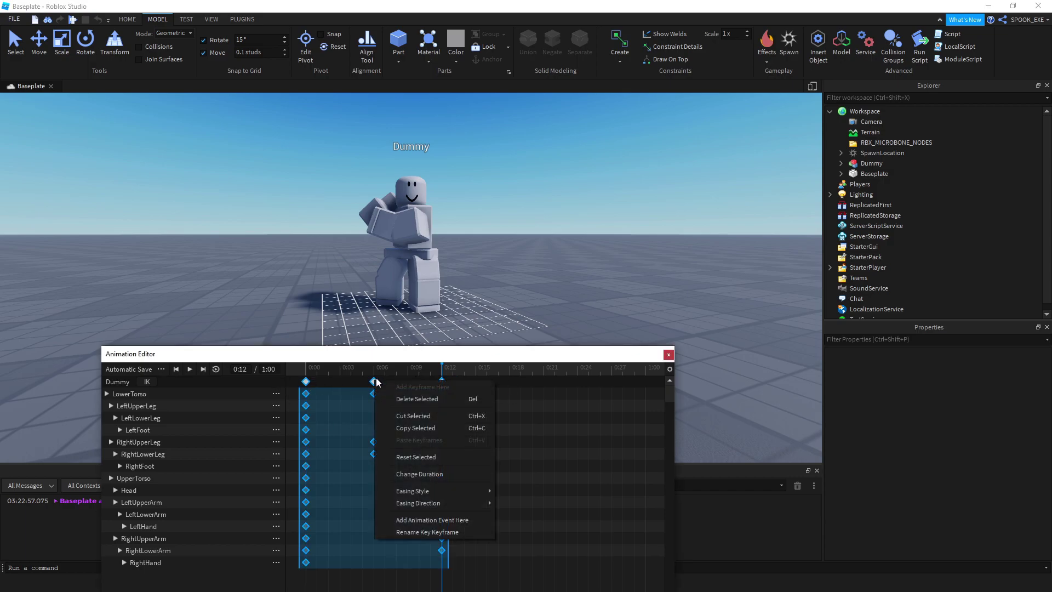
left_click(443, 475)
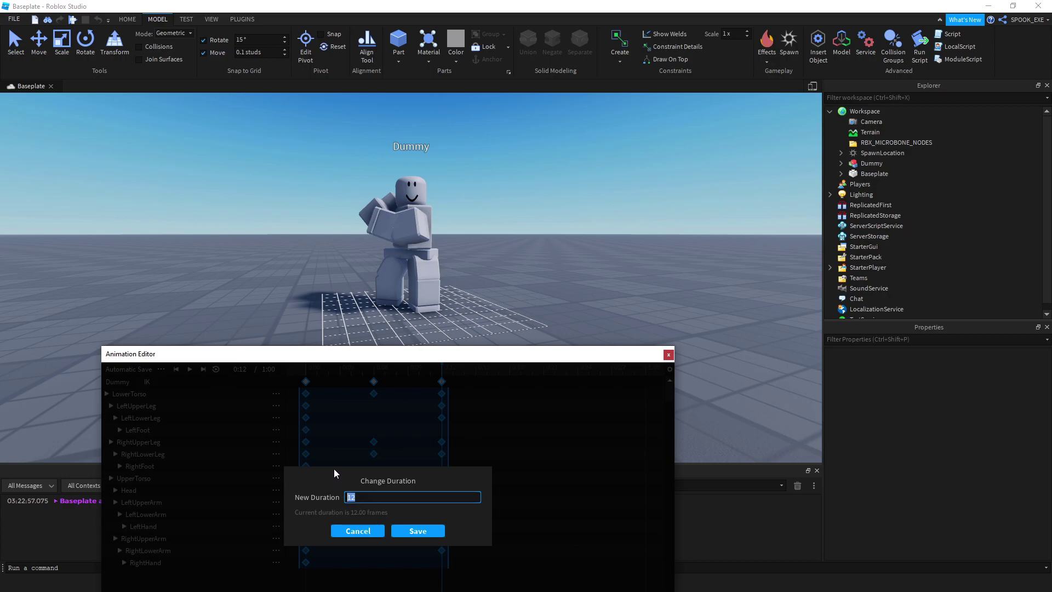
type("30")
left_click(418, 530)
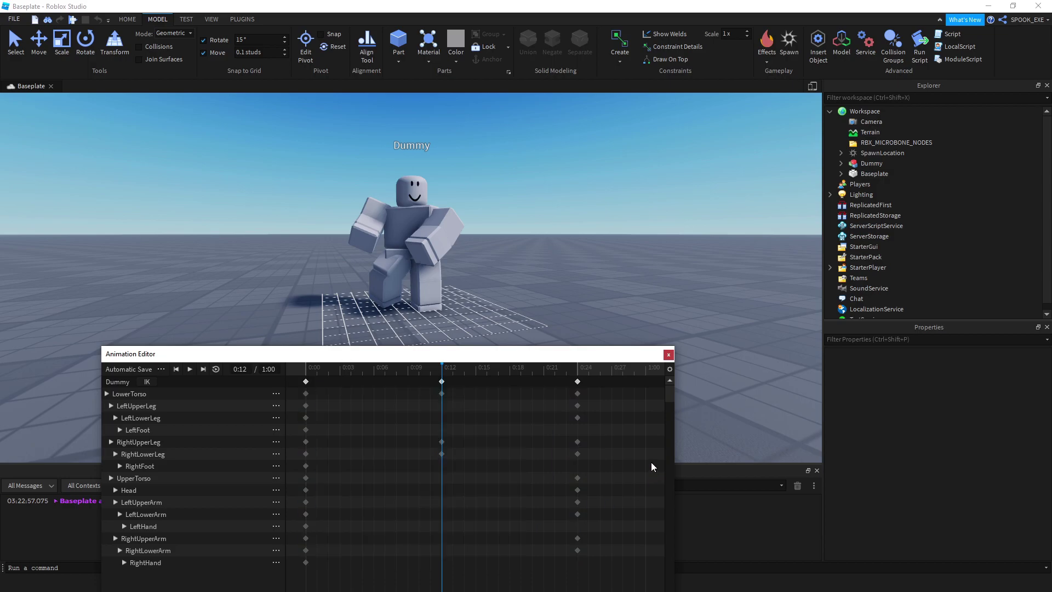
left_click(190, 369)
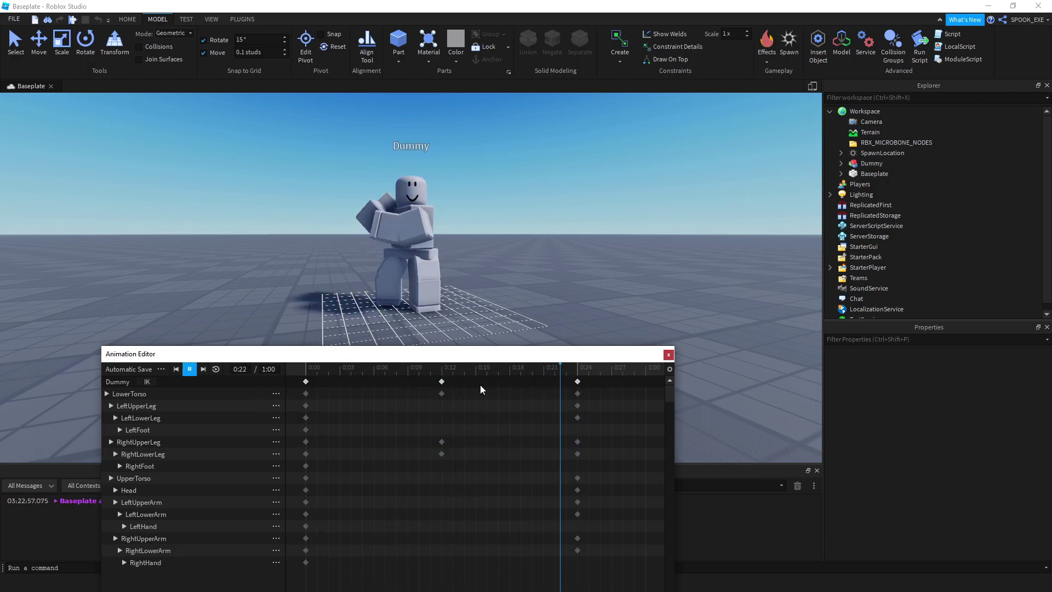
Step: Rotate the right upper and lower leg into a new 0:12 pose and play it back
left_click_drag(520, 361, 496, 368)
left_click_drag(434, 379, 417, 377)
left_click(392, 266)
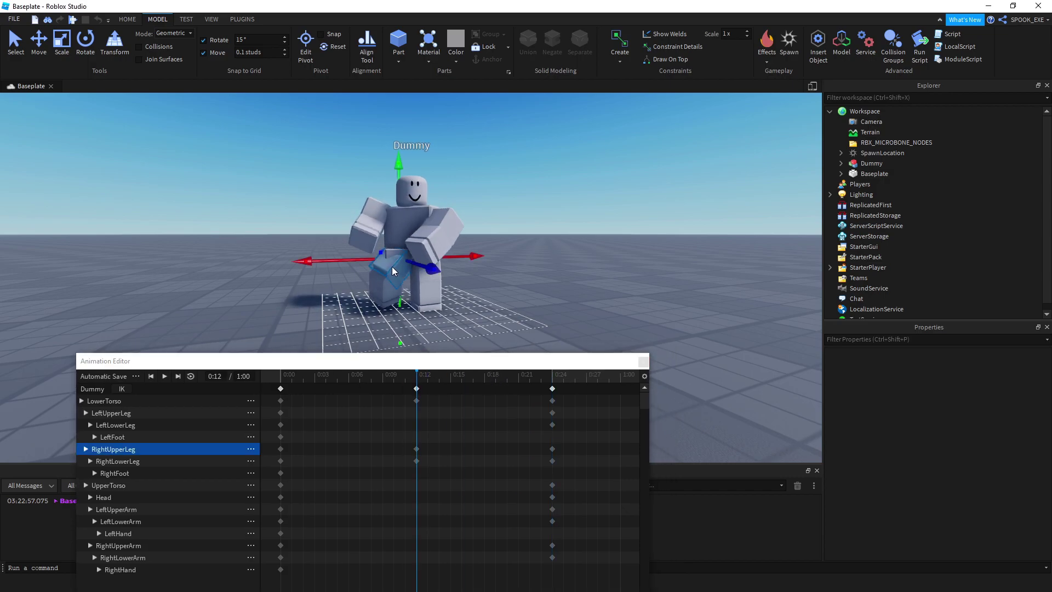
scroll(392, 266, "up", 2)
key("ctrl+4")
scroll(376, 246, "up", 3)
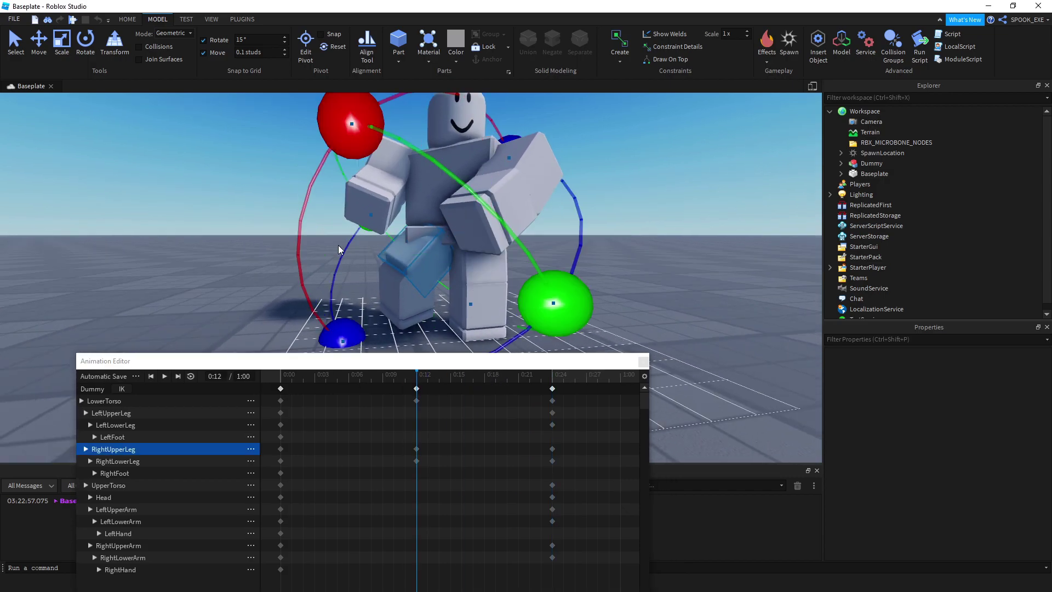
scroll(338, 248, "down", 2)
left_click_drag(394, 189, 446, 180)
left_click(435, 283)
mouse_move(329, 276)
left_mouse_down()
mouse_move(328, 309)
mouse_move(322, 298)
left_mouse_up()
left_click(452, 279)
right_click_drag(452, 277, 460, 267)
mouse_move(485, 292)
left_mouse_down()
mouse_move(489, 315)
mouse_move(464, 317)
mouse_move(476, 307)
left_mouse_up()
left_click(516, 264)
scroll(460, 313, "down", 2)
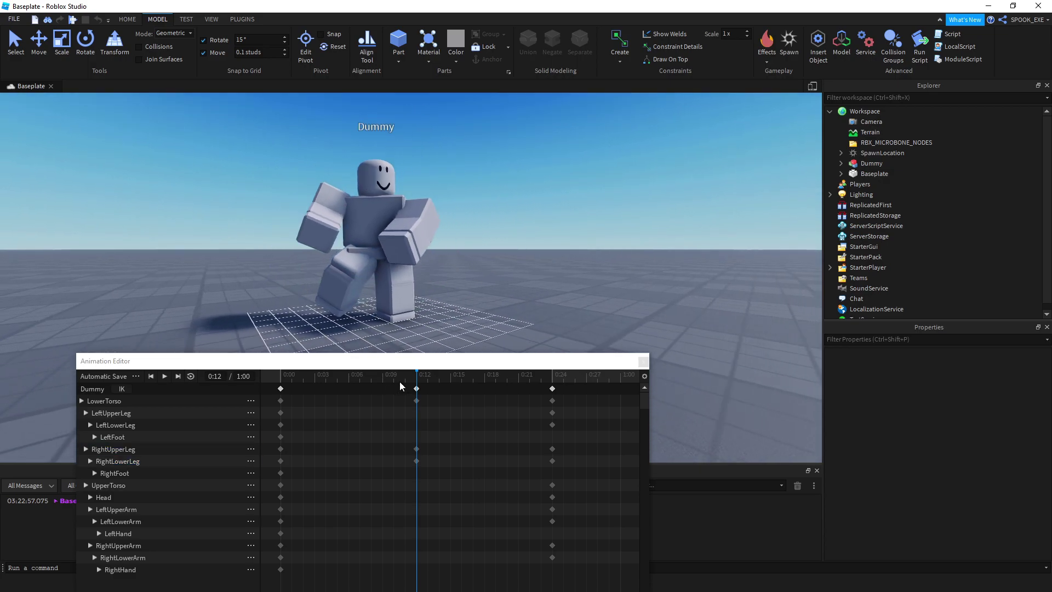
key("space")
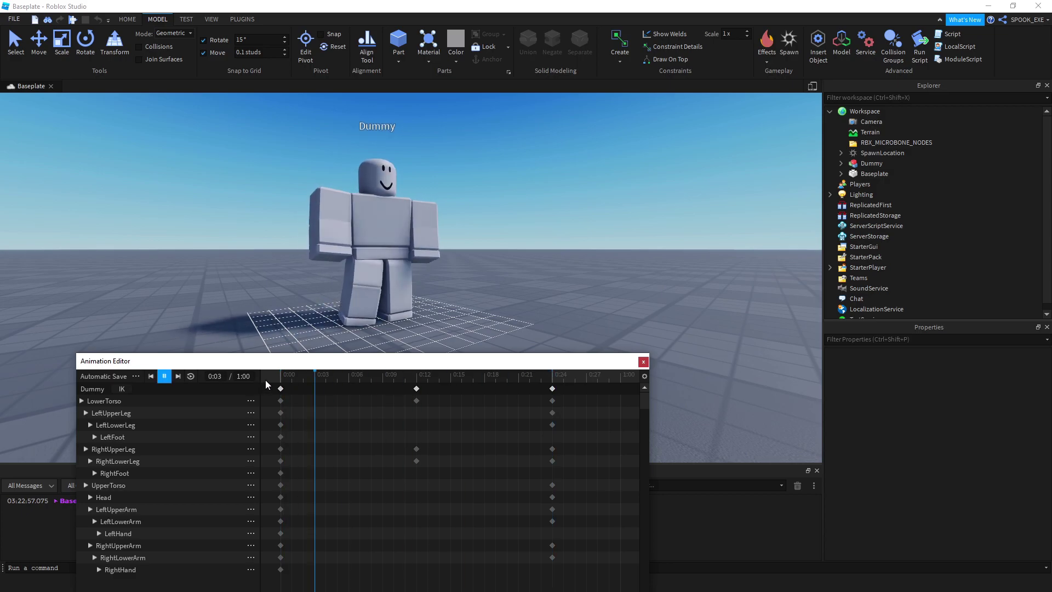
Step: Move the middle keyframes from 0:12 to 0:09
left_click_drag(416, 388, 382, 388)
left_click(277, 377)
left_click_drag(276, 377, 473, 387)
Step: Pose the right lower and upper leg at 0:17
left_click(349, 275)
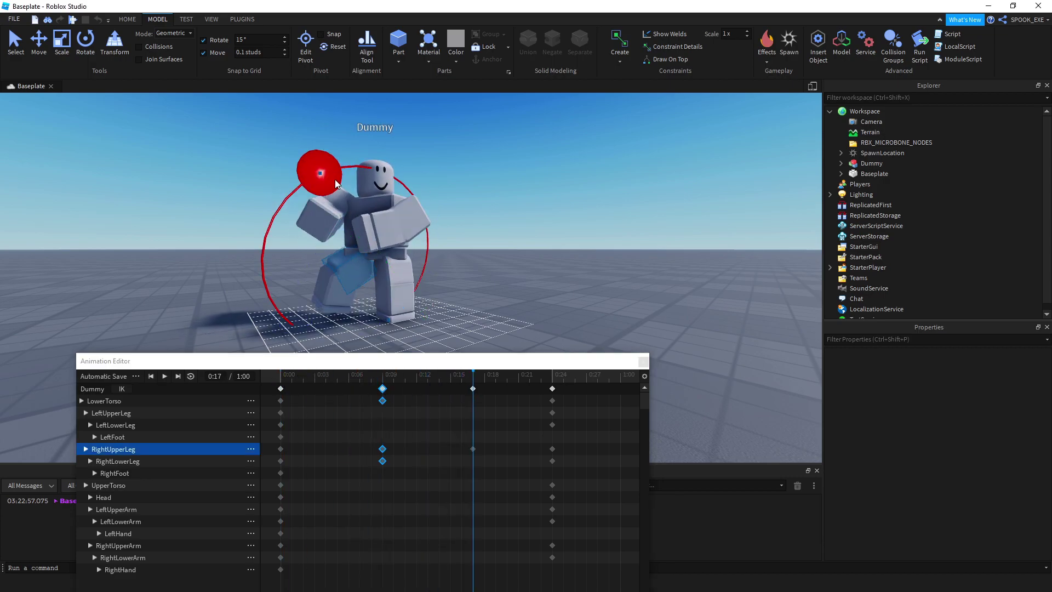
left_click(337, 255)
left_click_drag(233, 284, 232, 265)
left_click(357, 275)
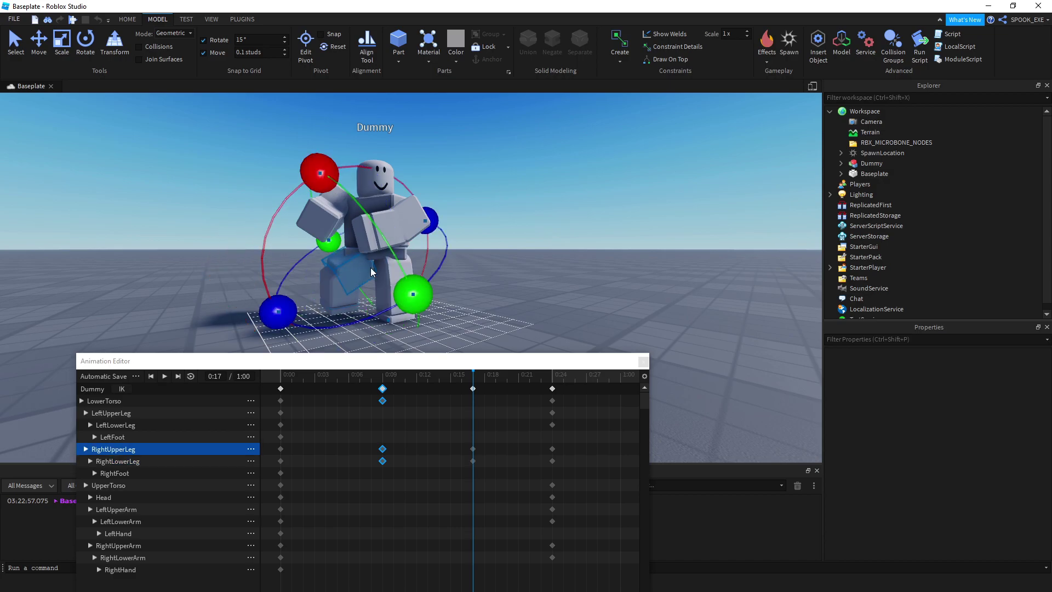
right_click_drag(386, 273, 429, 287)
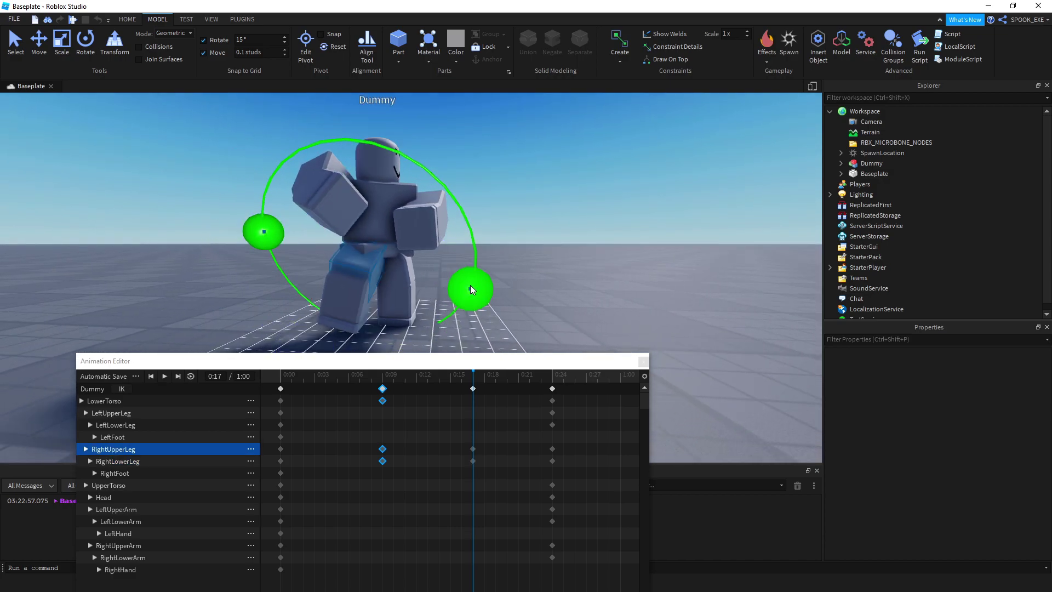
left_click_drag(470, 264, 463, 301)
left_click(463, 301)
right_click_drag(463, 300, 497, 334)
Step: Review the animation, widen the editor timeline, and box-select all keyframes
mouse_move(470, 377)
left_mouse_down()
mouse_move(248, 387)
mouse_move(532, 397)
left_mouse_up()
key("space")
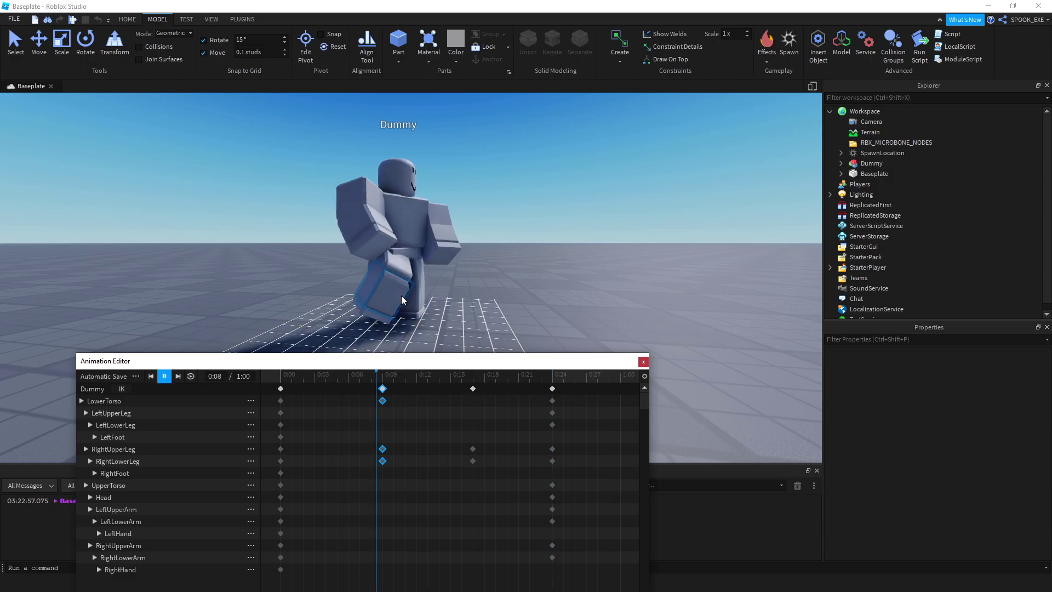
mouse_move(401, 295)
right_mouse_down()
mouse_move(437, 301)
mouse_move(438, 279)
right_mouse_up()
mouse_move(388, 386)
left_mouse_down()
mouse_move(580, 393)
mouse_move(527, 392)
left_mouse_up()
left_click_drag(651, 388, 766, 388)
left_click_drag(696, 389, 269, 385)
Step: Change the selected keyframes' duration to 18 so the final pose lands at 0:18
right_click(284, 387)
left_click(368, 510)
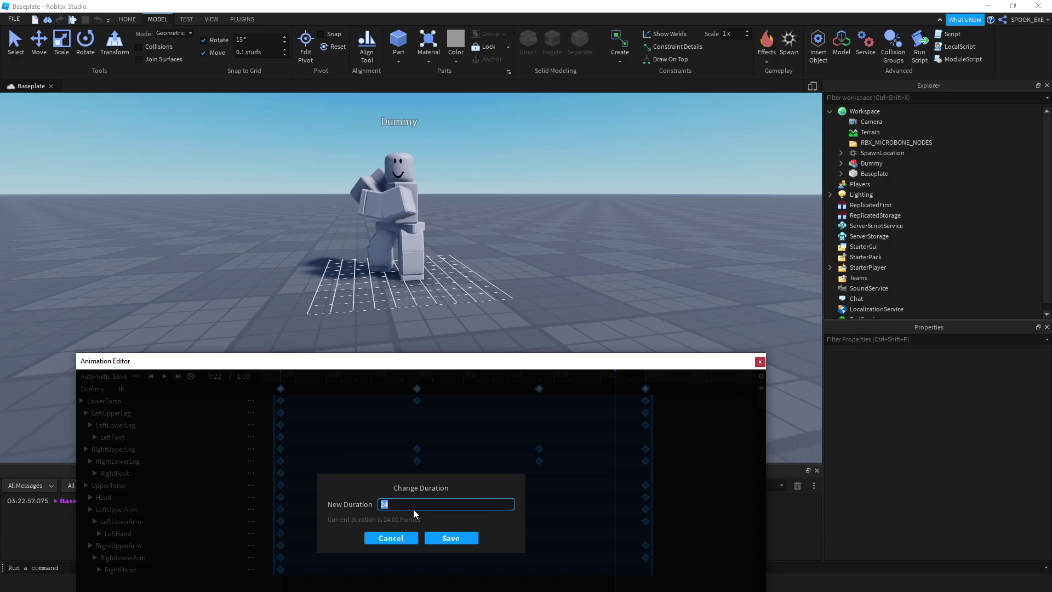
type("18")
left_click(447, 537)
left_click(564, 407)
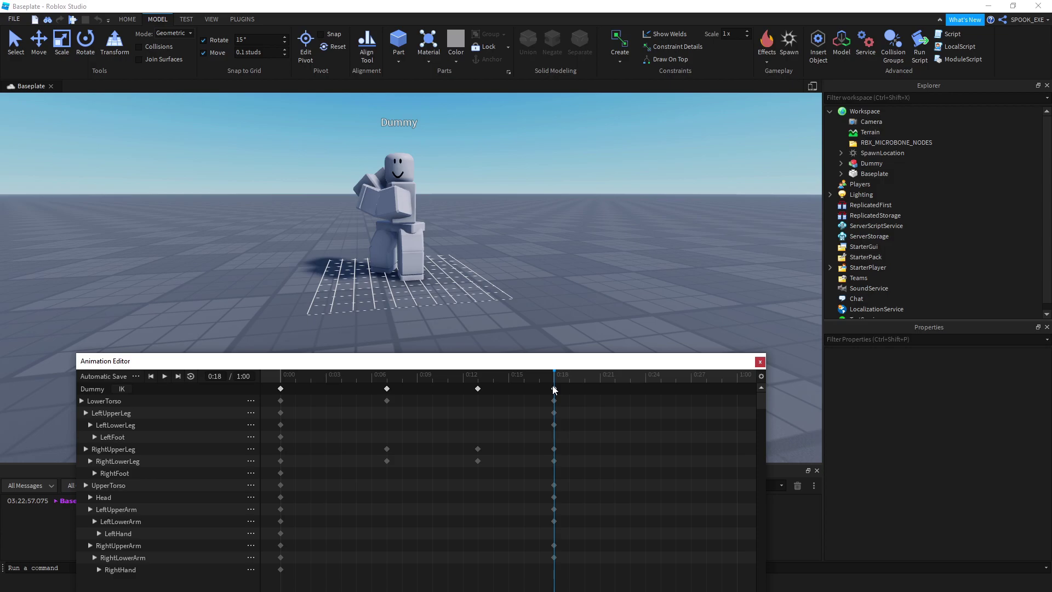
Step: Paste the 0:18 end pose as a new keyframe at 0:24 and preview it
key("space")
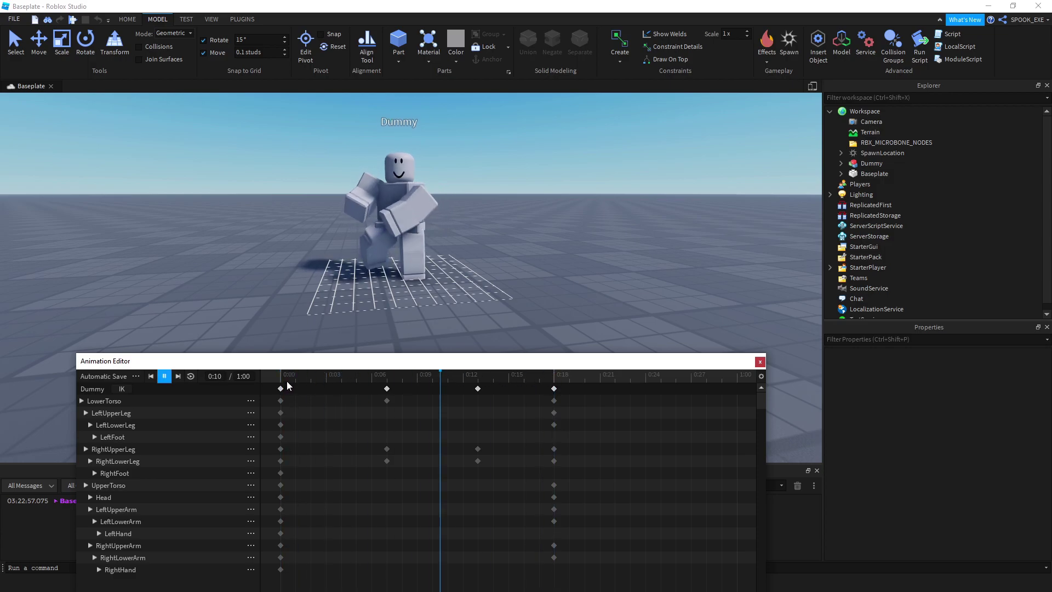
left_click(563, 389)
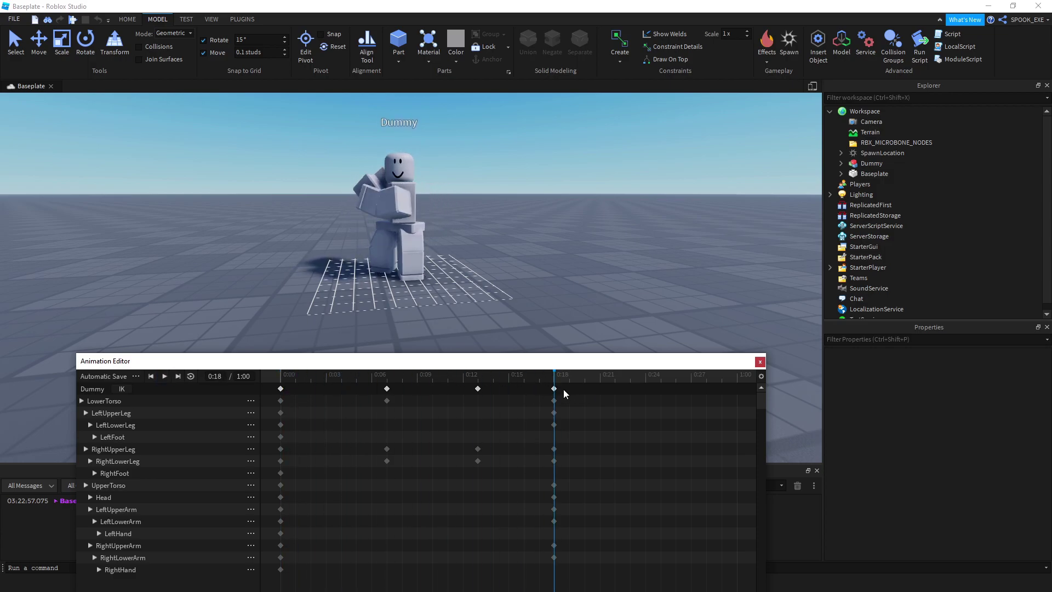
left_click(648, 378)
key("ctrl+v")
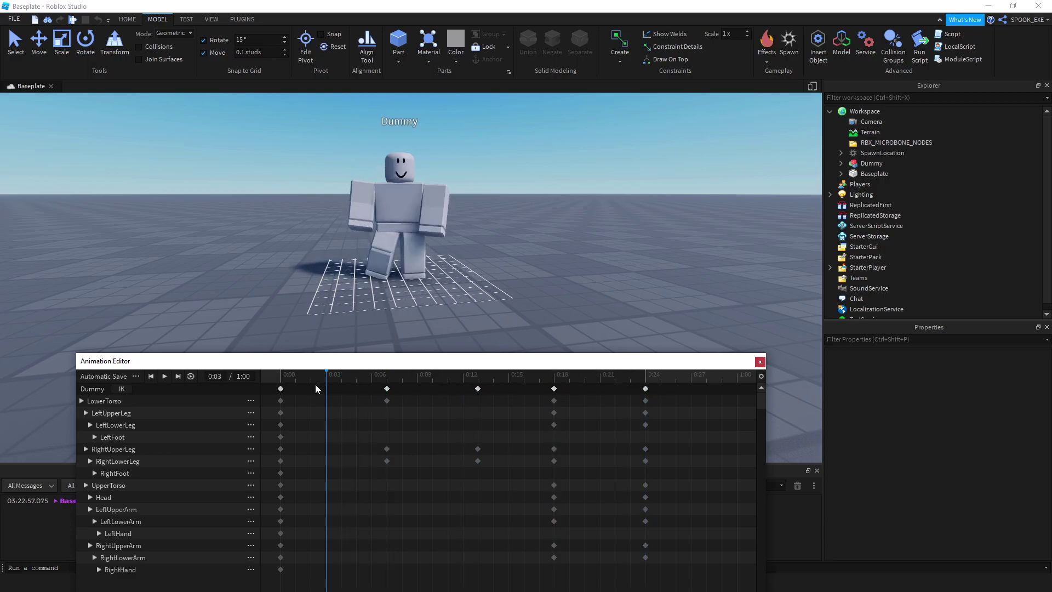
mouse_move(311, 383)
left_mouse_down()
mouse_move(653, 396)
mouse_move(288, 400)
mouse_move(647, 407)
mouse_move(630, 394)
left_mouse_up()
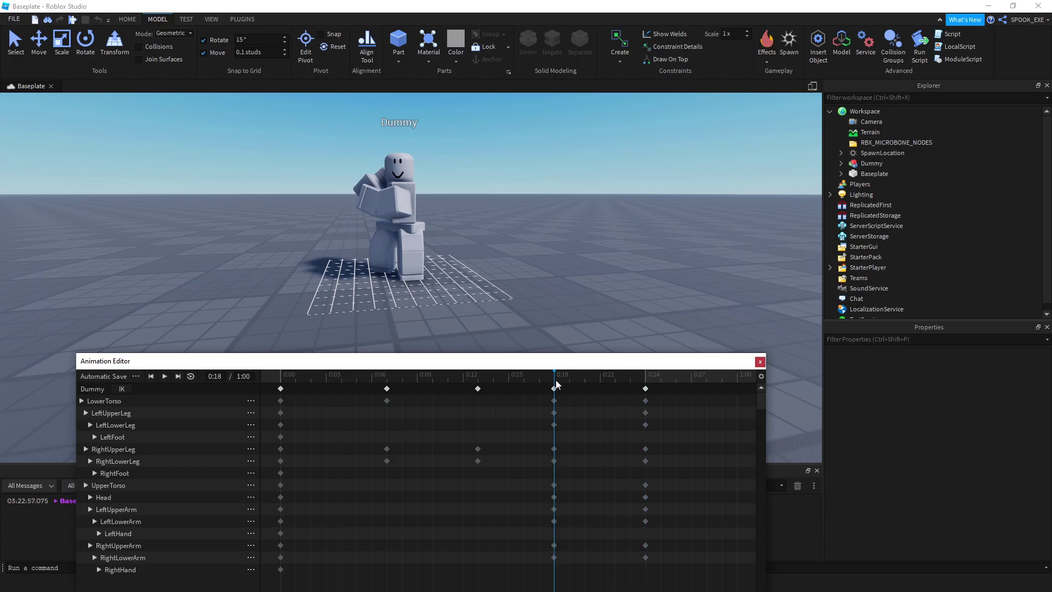
left_click_drag(556, 384, 645, 385)
right_click_drag(443, 292, 437, 283)
key("space")
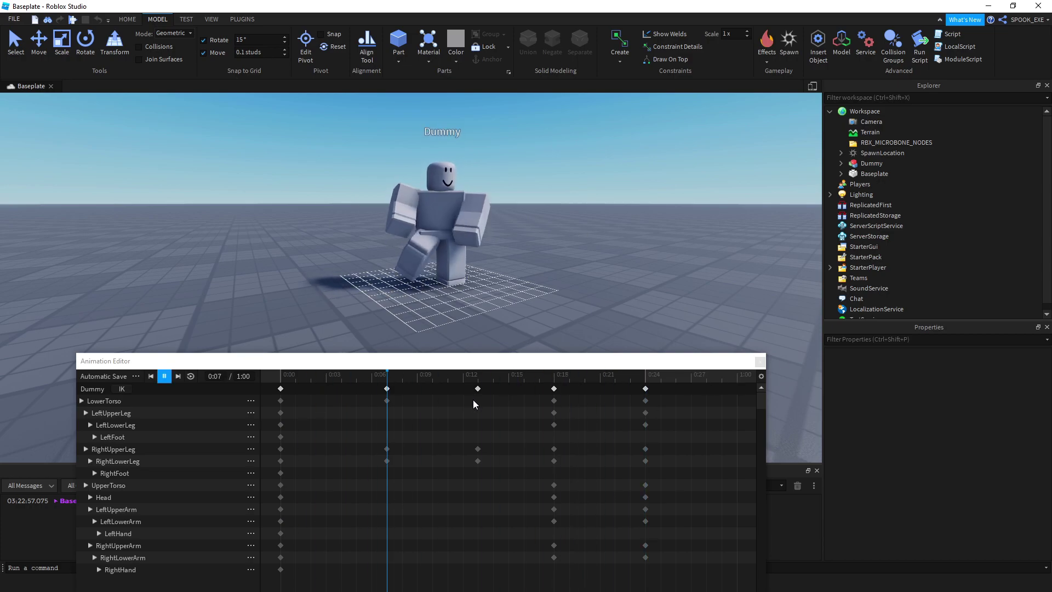
key("space")
Step: Retime the keyframe columns, shifting the 0:03, 0:09, 0:13 and final keyframes
mouse_move(340, 385)
left_mouse_down()
mouse_move(648, 391)
mouse_move(588, 399)
left_mouse_up()
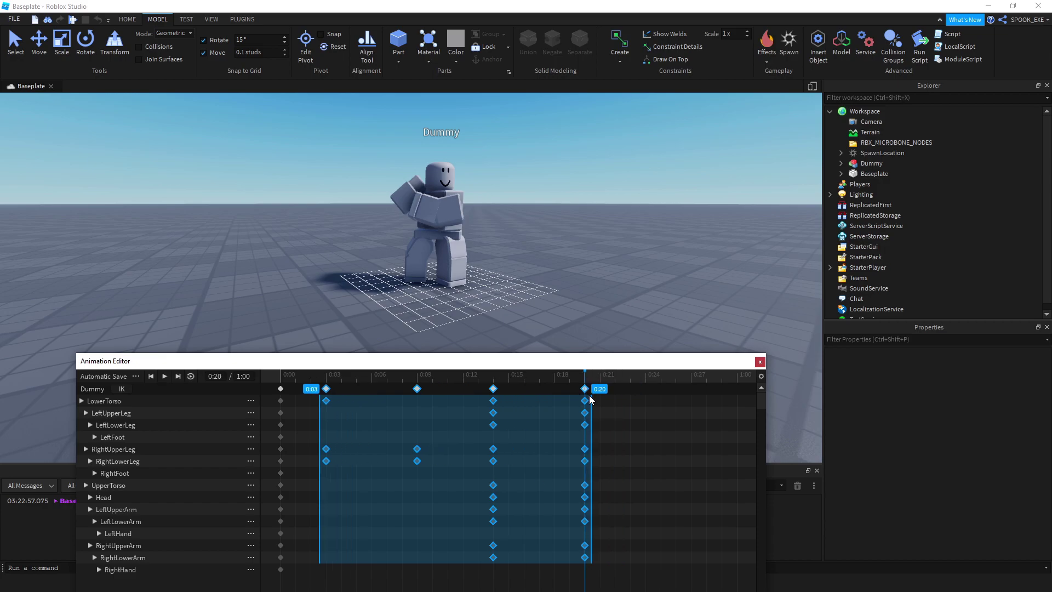
left_click(628, 396)
mouse_move(411, 375)
left_mouse_down()
mouse_move(254, 375)
mouse_move(677, 407)
left_mouse_up()
left_click_drag(328, 391, 342, 392)
left_click(401, 404)
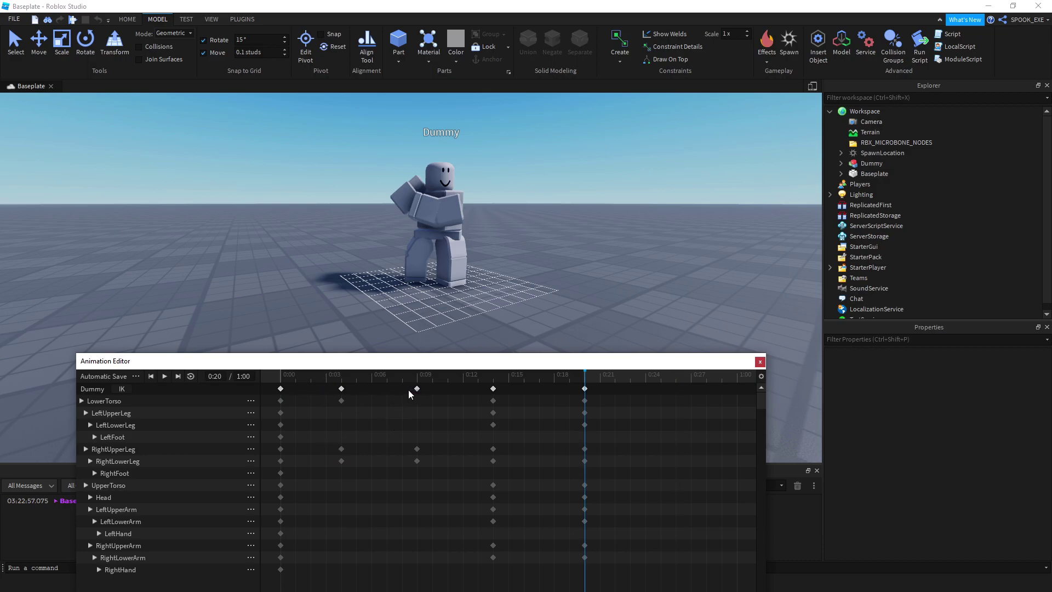
left_click_drag(417, 388, 402, 389)
left_click_drag(493, 389, 463, 388)
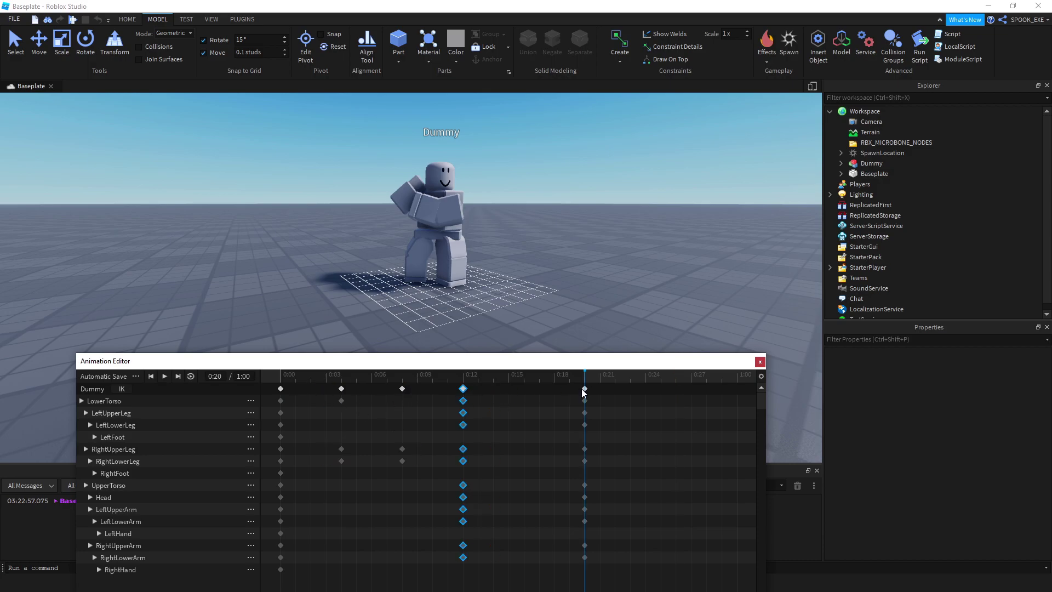
left_click_drag(583, 389, 524, 390)
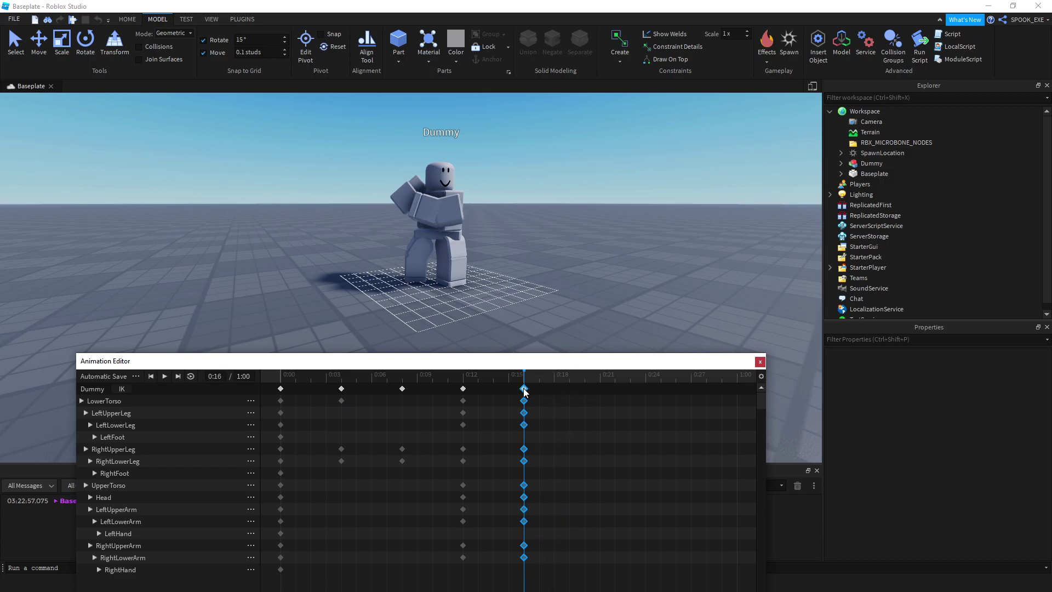
left_click(532, 375)
left_click(164, 376)
Step: Nudge the keyframe columns further so the animation ends near 0:20, previewing playback
mouse_move(524, 388)
left_mouse_down()
mouse_move(553, 388)
mouse_move(413, 378)
left_mouse_up()
key("space")
mouse_move(394, 382)
left_mouse_down()
mouse_move(592, 394)
mouse_move(322, 383)
left_mouse_up()
mouse_move(570, 388)
left_mouse_down()
mouse_move(585, 387)
mouse_move(217, 384)
left_mouse_up()
key("space")
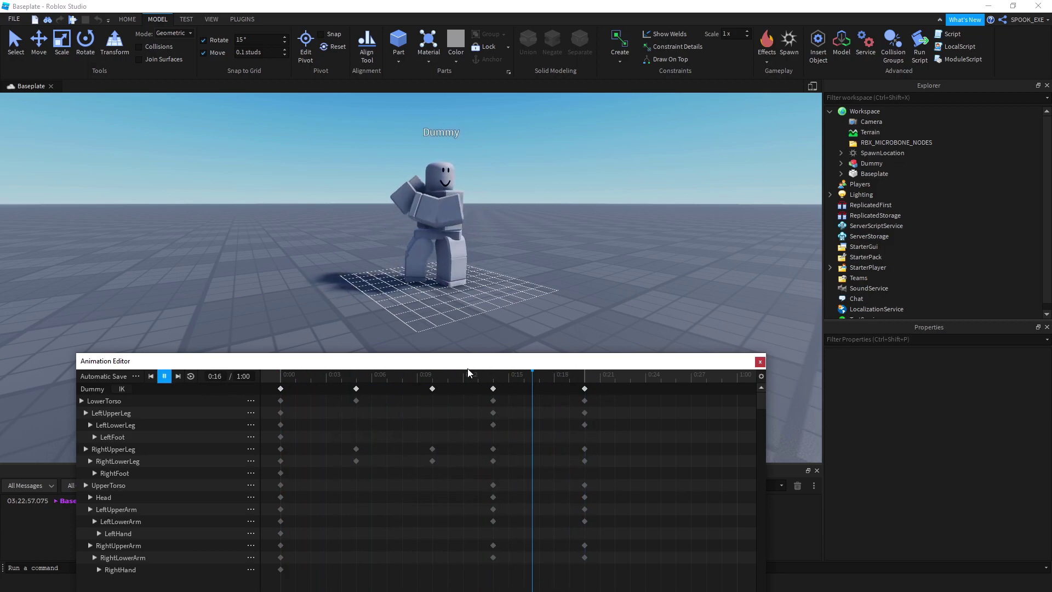
Step: At 0:05, rotate the left lower arm, left upper arm and right lower arm
left_click_drag(412, 380, 359, 386)
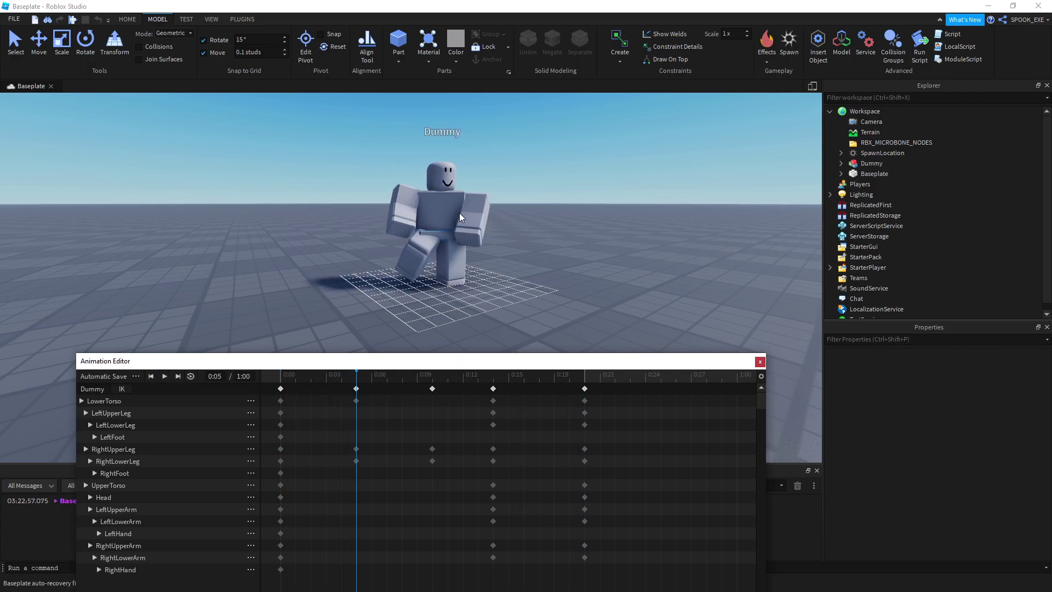
left_click(467, 218)
scroll(467, 218, "up", 3)
left_click_drag(428, 154, 434, 189)
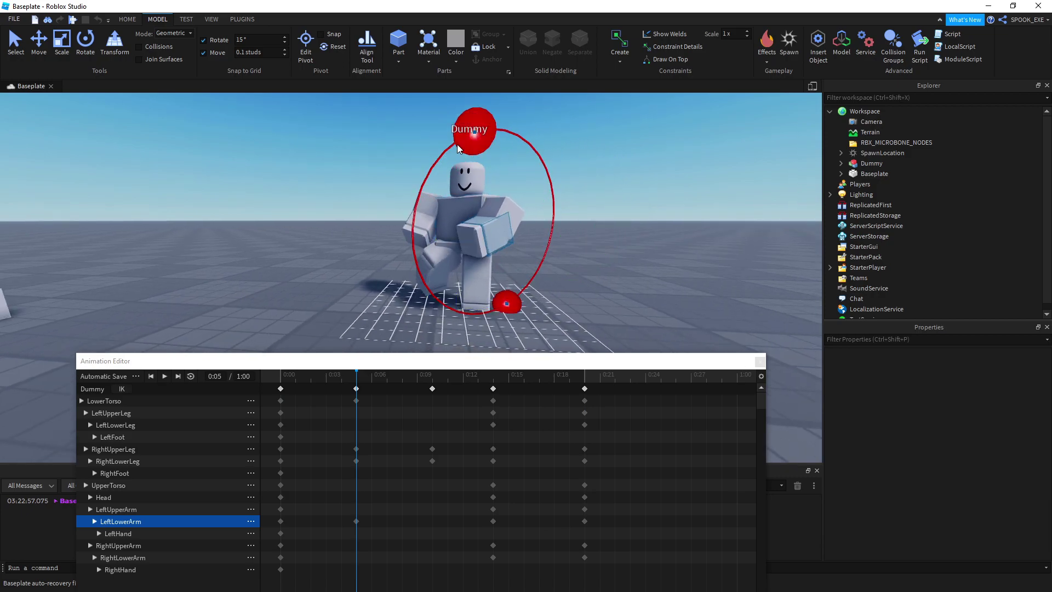
left_click(510, 218)
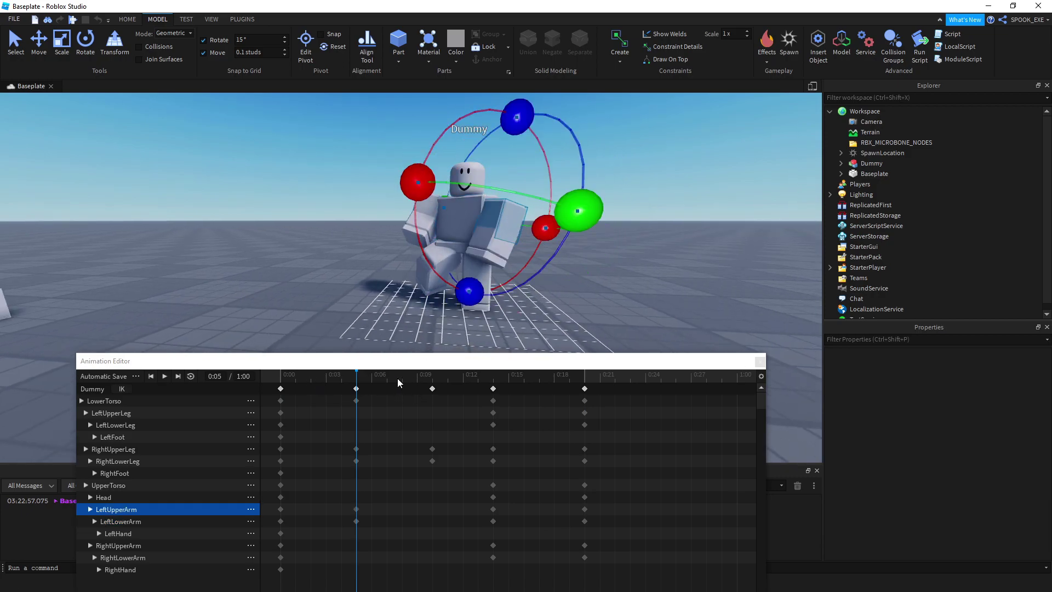
right_click_drag(431, 203, 430, 203)
left_click(404, 228)
left_click_drag(387, 162, 373, 192)
left_click(448, 447)
Step: At 0:10, rotate the right lower arm into a new pose
left_click_drag(355, 373, 432, 375)
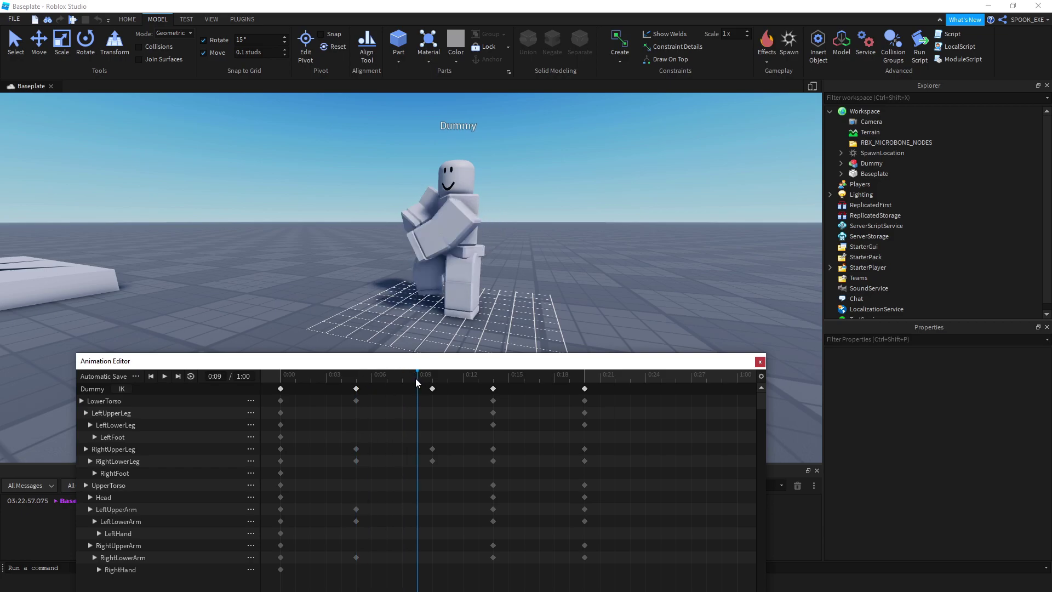
left_click(422, 238)
scroll(515, 236, "up", 3)
left_click(594, 217)
left_click(375, 163)
right_click_drag(375, 164, 479, 138)
left_click_drag(471, 113, 463, 113)
left_click(428, 424)
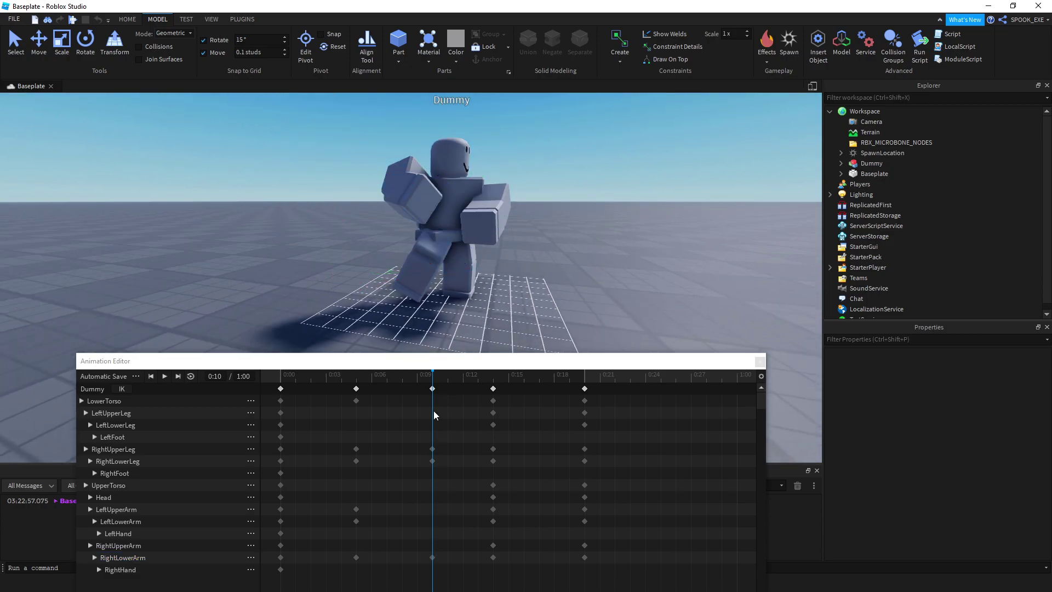
Step: Rotate the left lower arm at 0:10 and preview the animation
left_click(142, 545)
left_click(146, 569)
left_click(149, 532)
right_click_drag(303, 336, 406, 227)
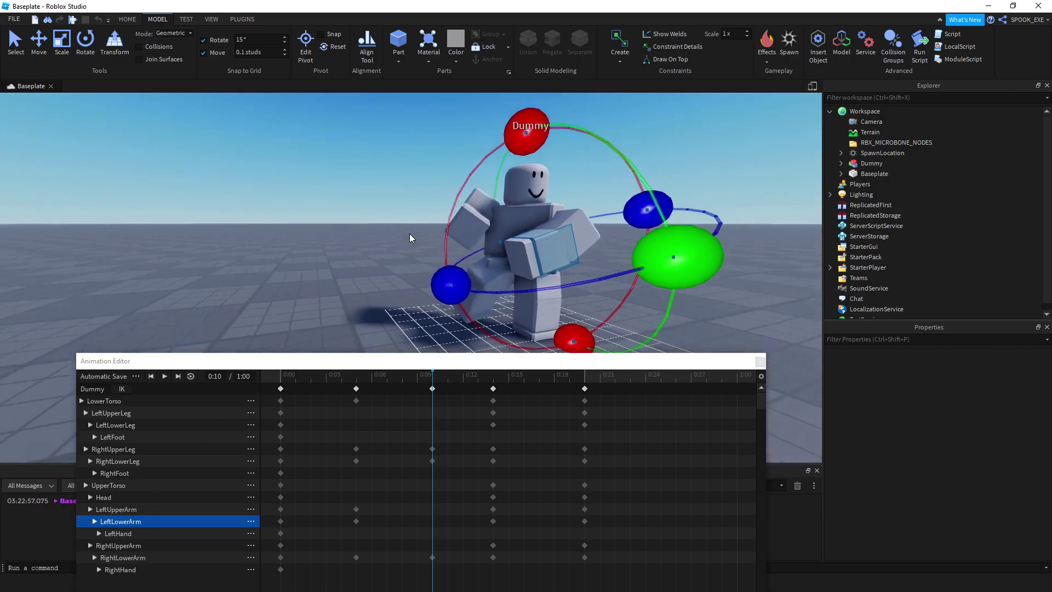
left_click_drag(542, 135, 641, 372)
left_click_drag(440, 391, 458, 384)
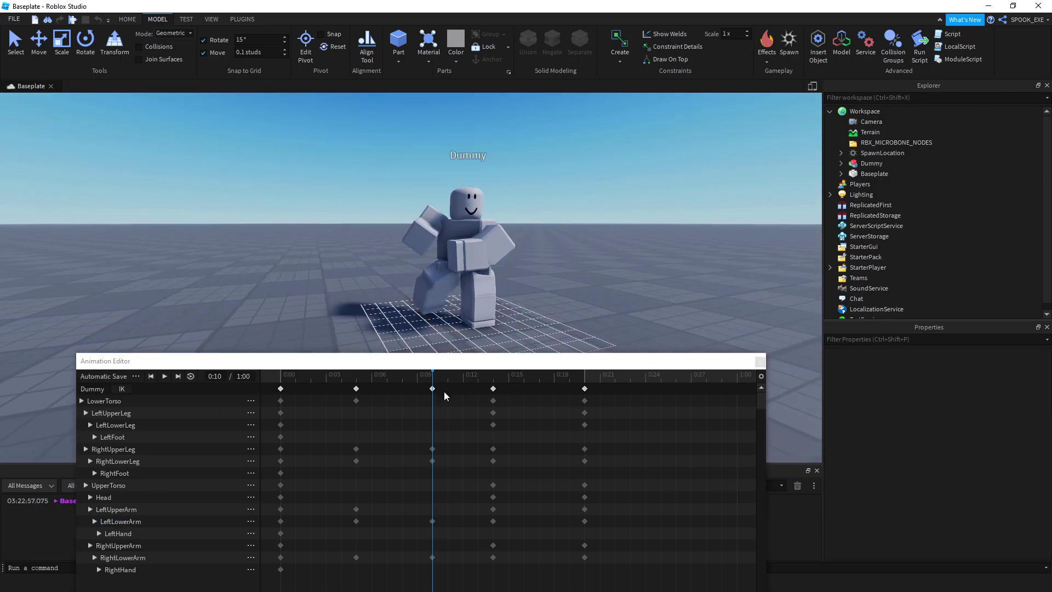
key("space")
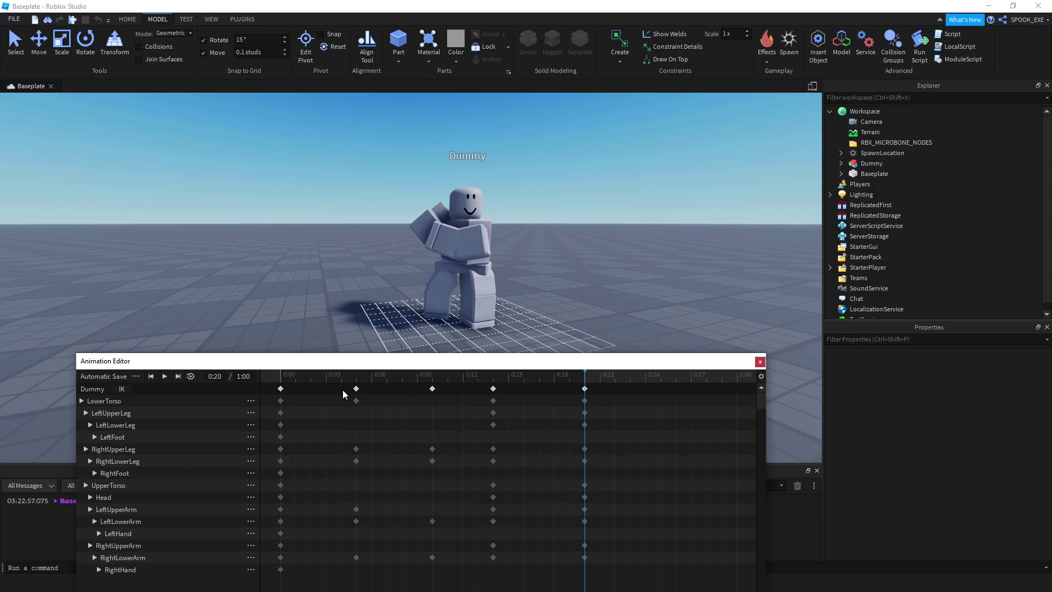
Step: Move the final keyframe column from 0:20 to 0:18
key("space")
left_click_drag(466, 384, 540, 401)
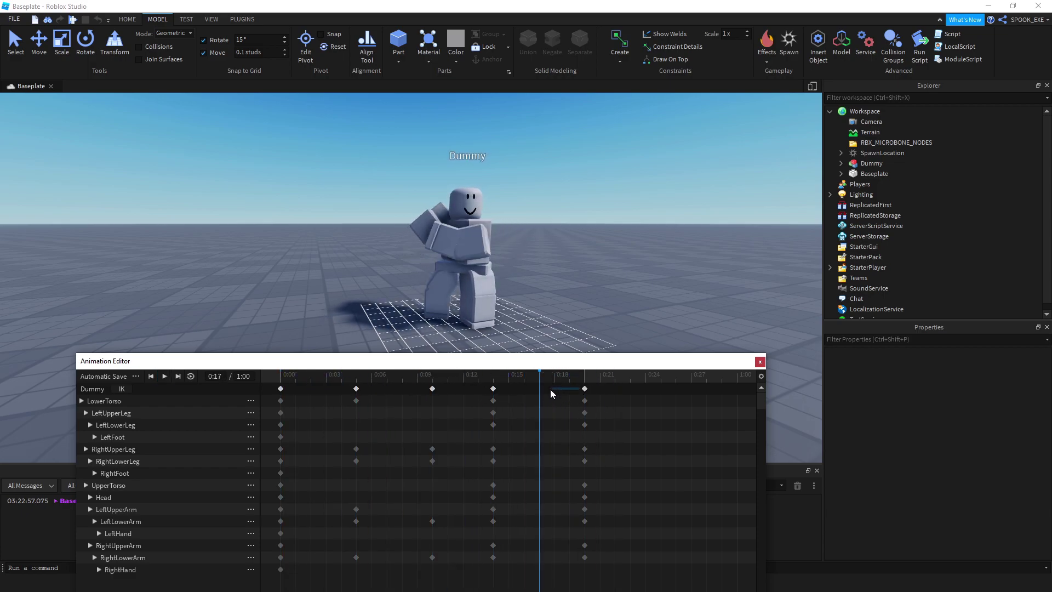
left_click_drag(584, 387, 554, 388)
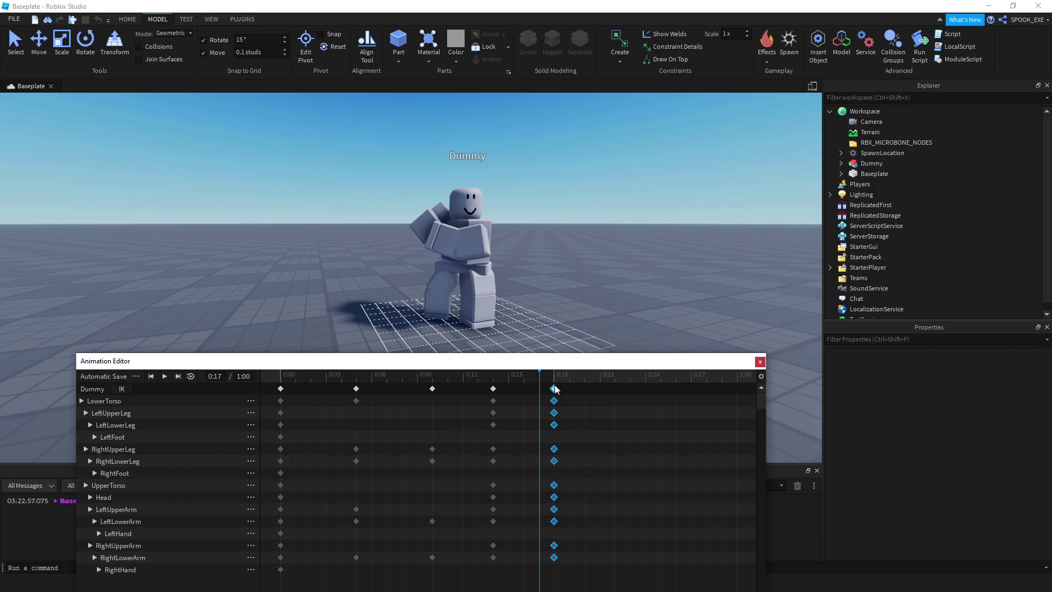
Step: Save the animation as 'toCharge' and scrub through it
left_click(134, 376)
left_click(179, 411)
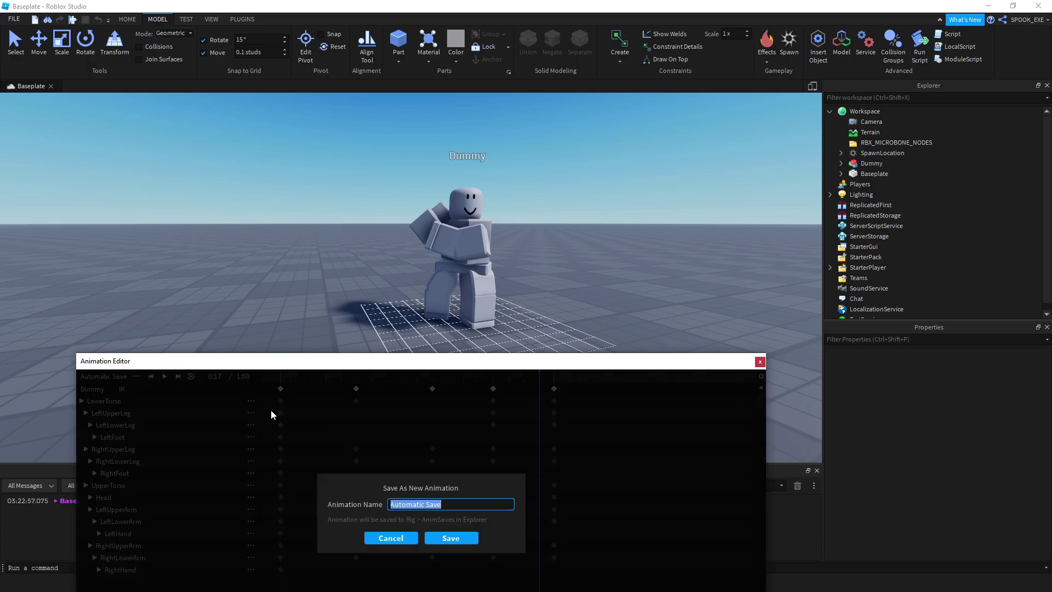
type("toL")
key("BackSpace")
type("Charge")
key("Return")
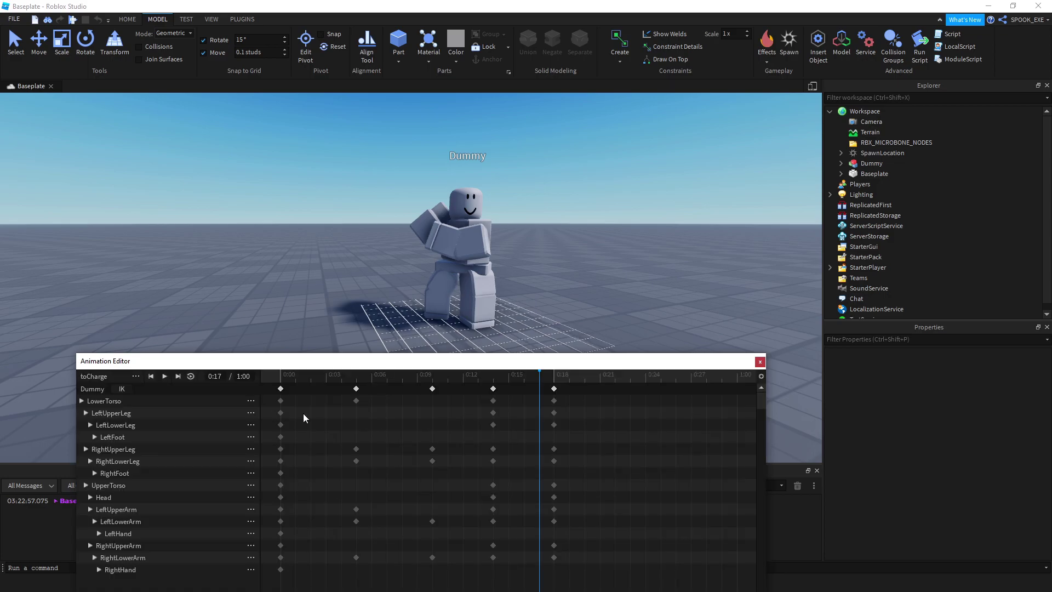
left_click_drag(539, 376, 560, 399)
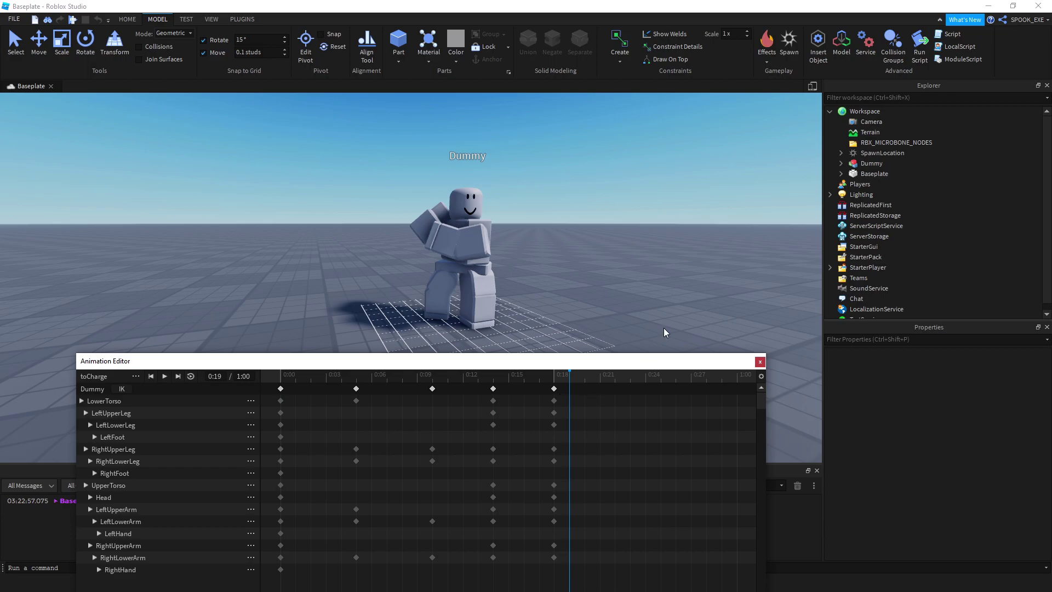
left_click_drag(567, 378, 493, 377)
key("space")
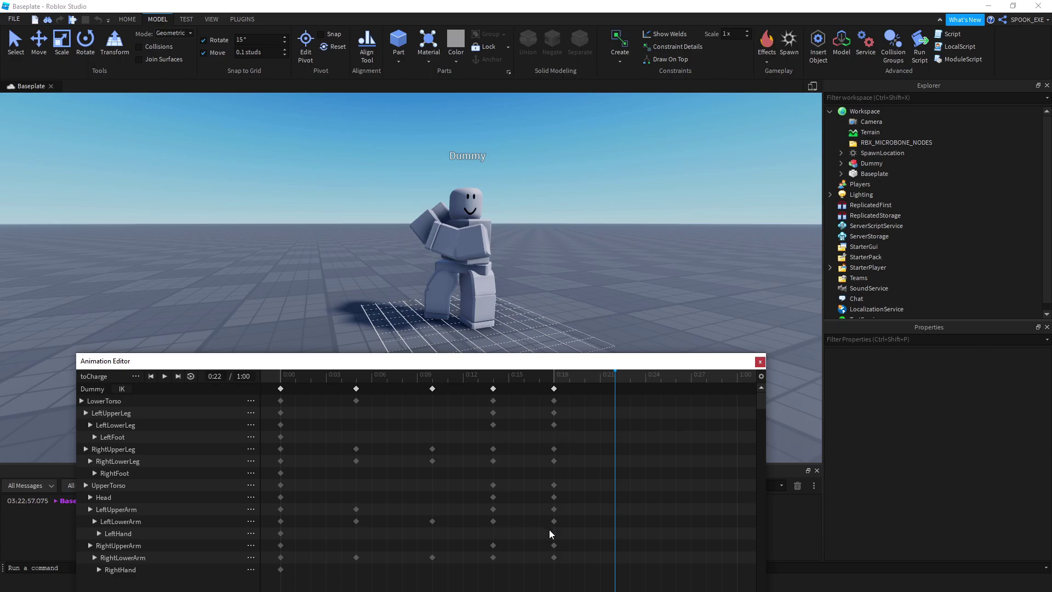
left_click(496, 373)
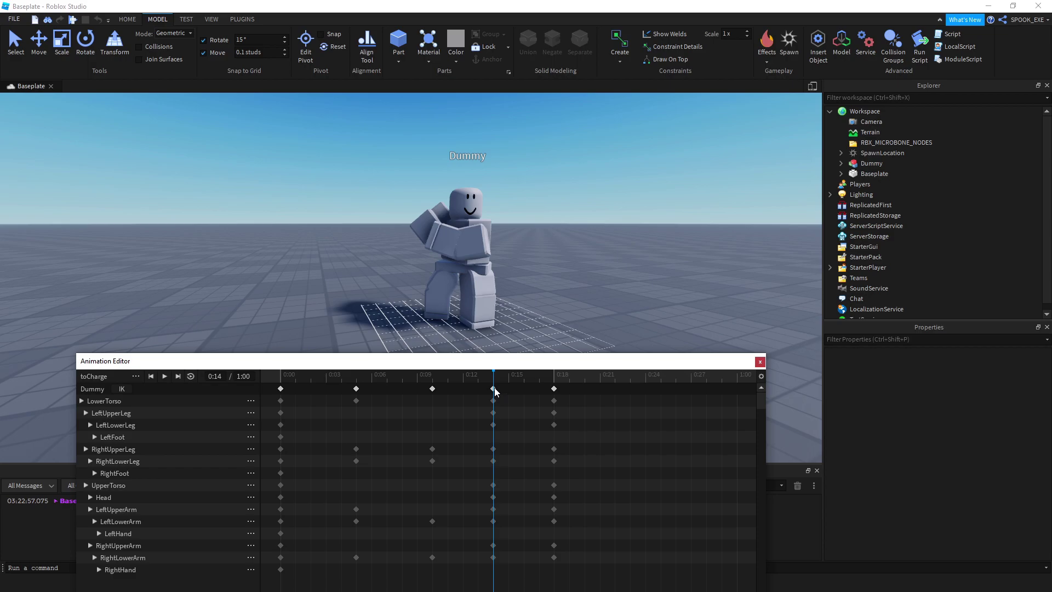
left_click(494, 388)
right_click(510, 386)
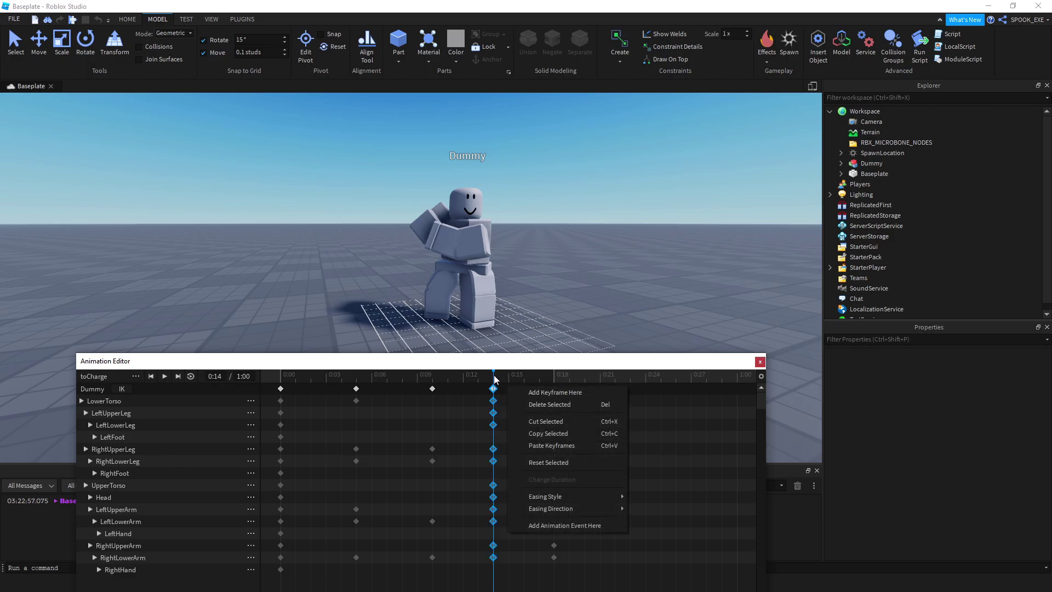
left_click(542, 392)
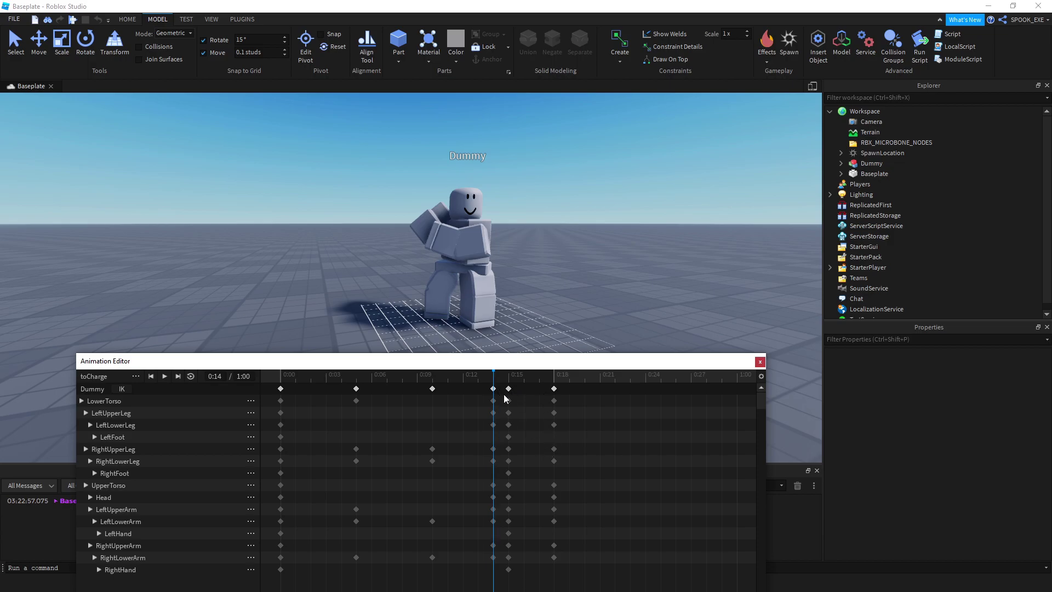
left_click_drag(508, 388, 494, 389)
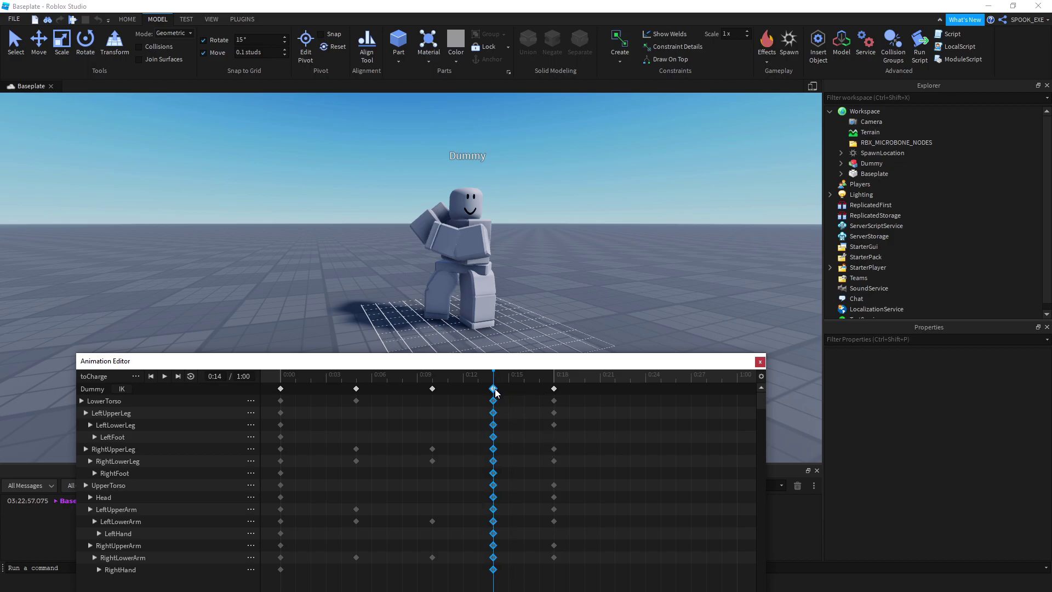
left_click(556, 389)
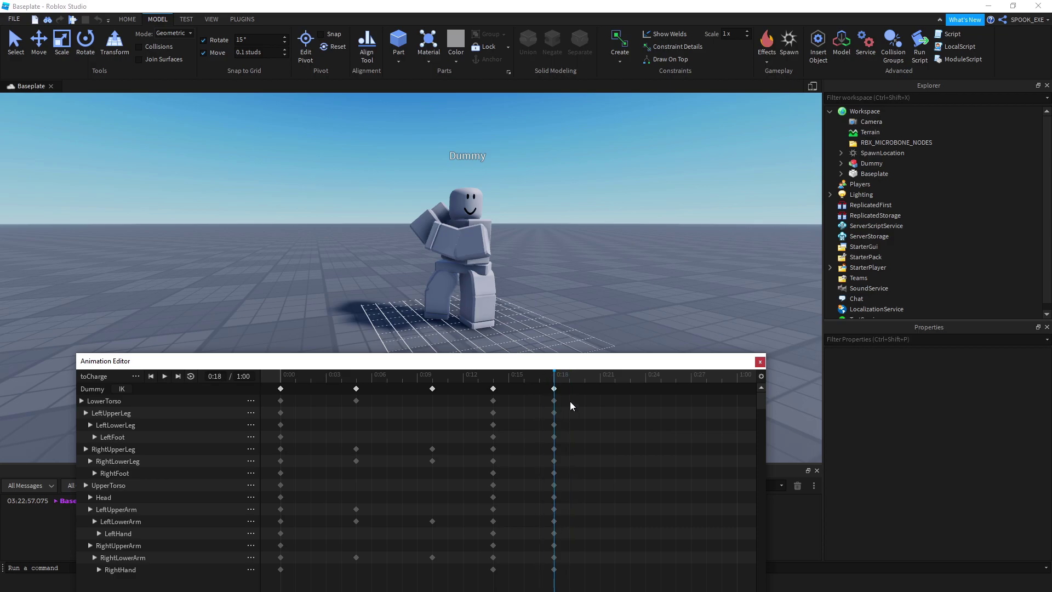
right_click(564, 400)
left_click(562, 425)
key("space")
key("space")
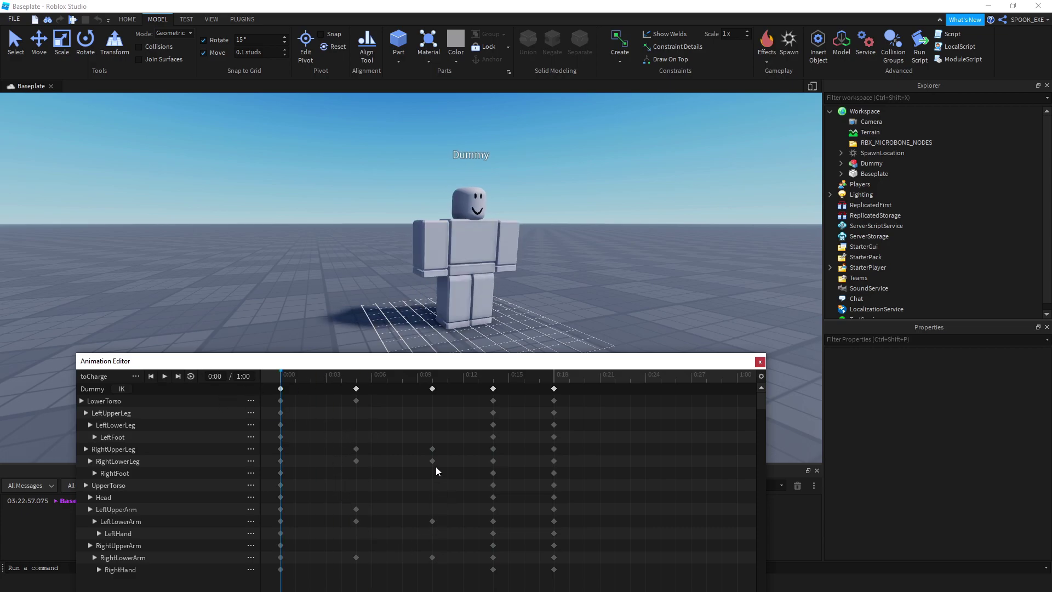
key("space")
Step: Copy toCharge's final 0:18 pose keyframes and check the Action priority
left_click(136, 376)
left_click(158, 390)
right_click(555, 392)
key("Escape")
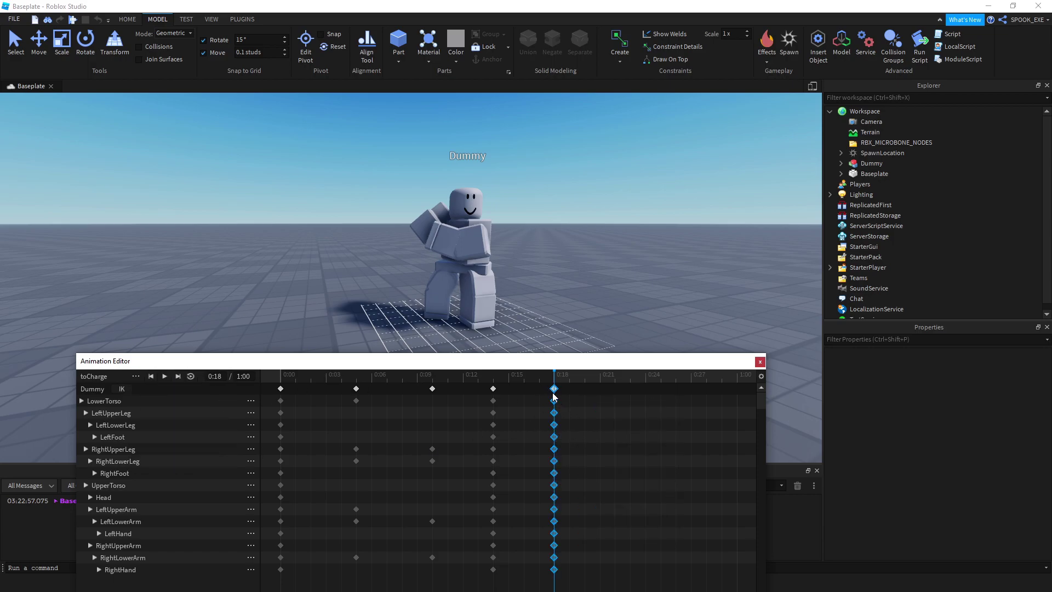
left_click(135, 376)
mouse_move(186, 470)
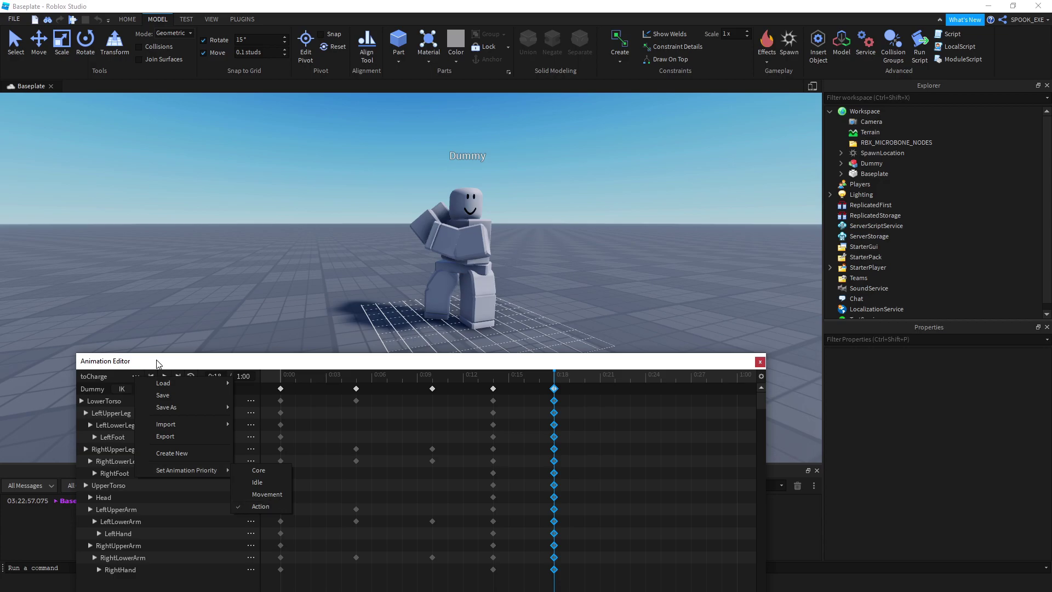
left_click(136, 377)
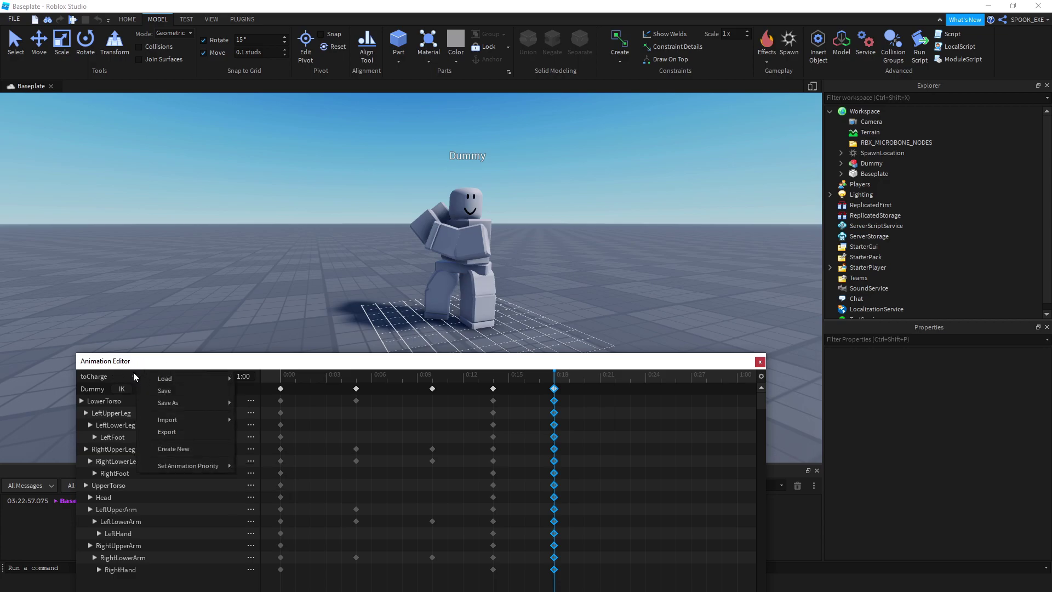
Step: Create a new 'holdCharge' animation, add all body parts, and paste the pose at 0:00
left_click(180, 452)
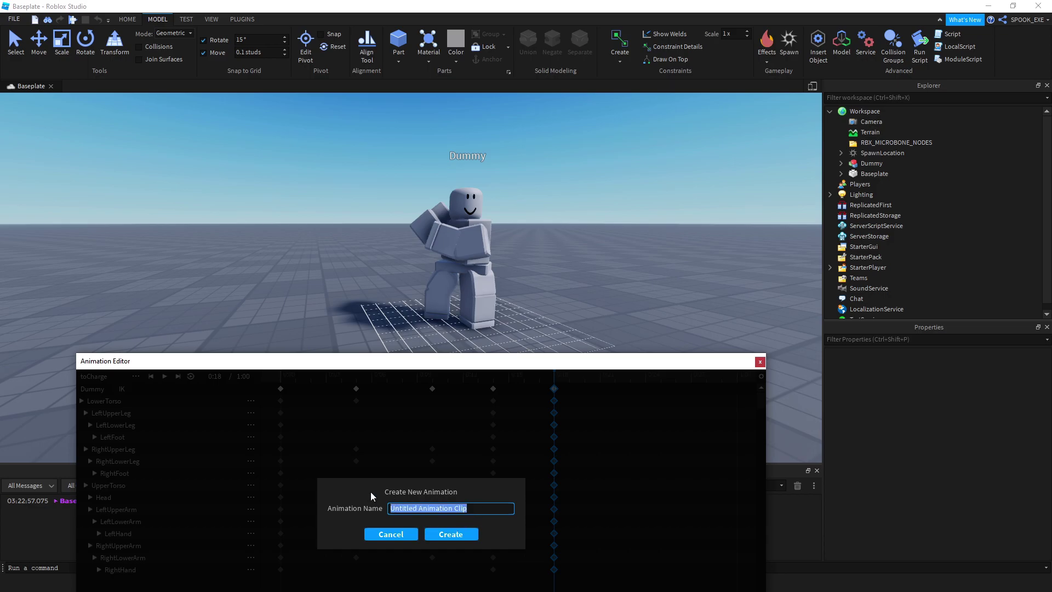
type("H")
type("ldCharge")
key("Return")
left_click(251, 388)
left_click(283, 578)
right_click(282, 393)
left_click(315, 453)
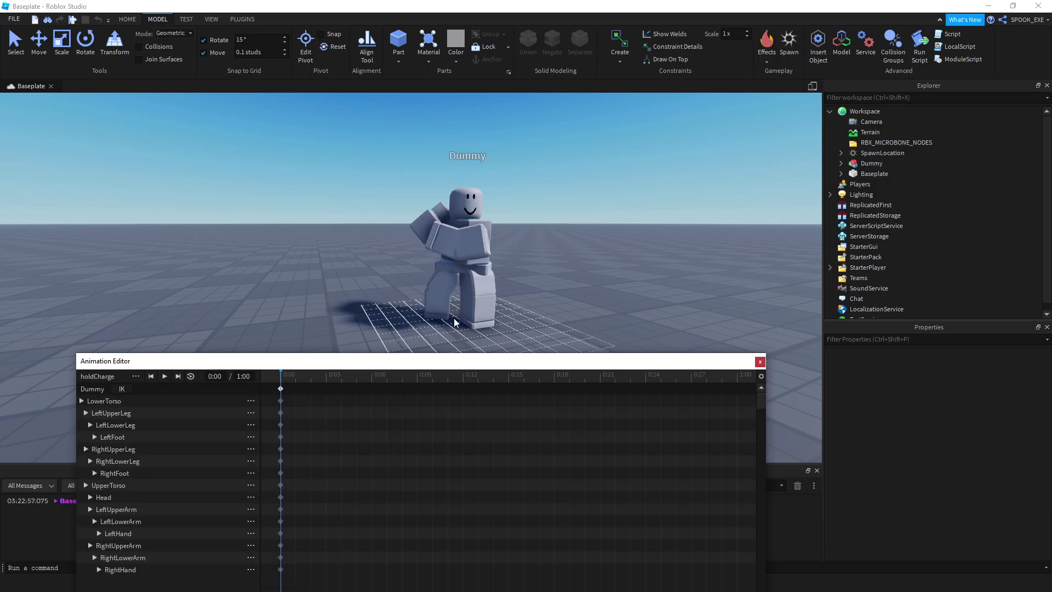
Step: At 0:06, select the right arm parts and rotate the right arm
right_click_drag(520, 272, 548, 265)
left_click_drag(318, 381, 327, 380)
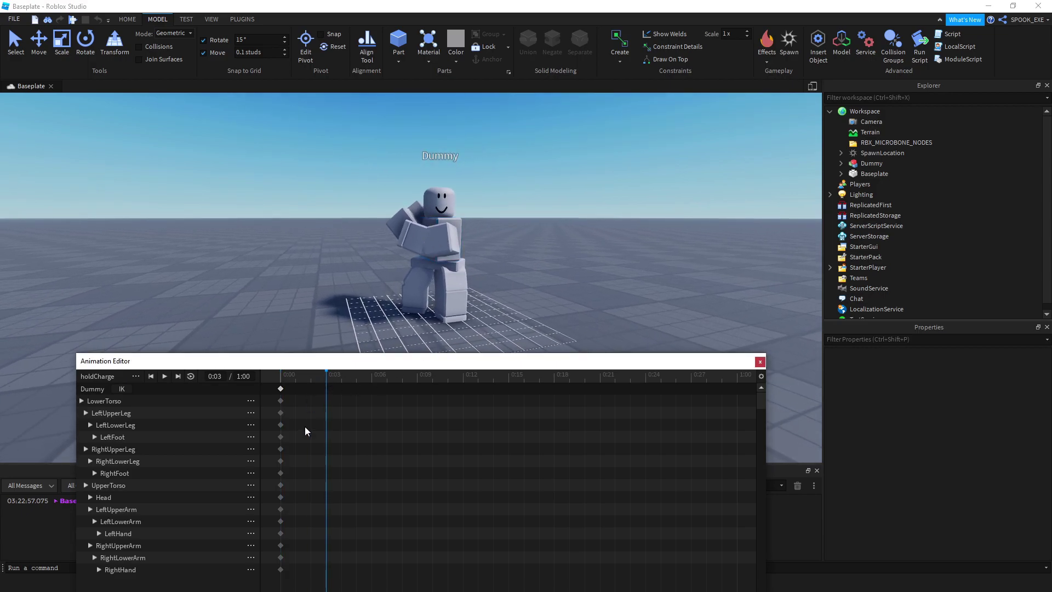
left_click_drag(326, 378, 372, 379)
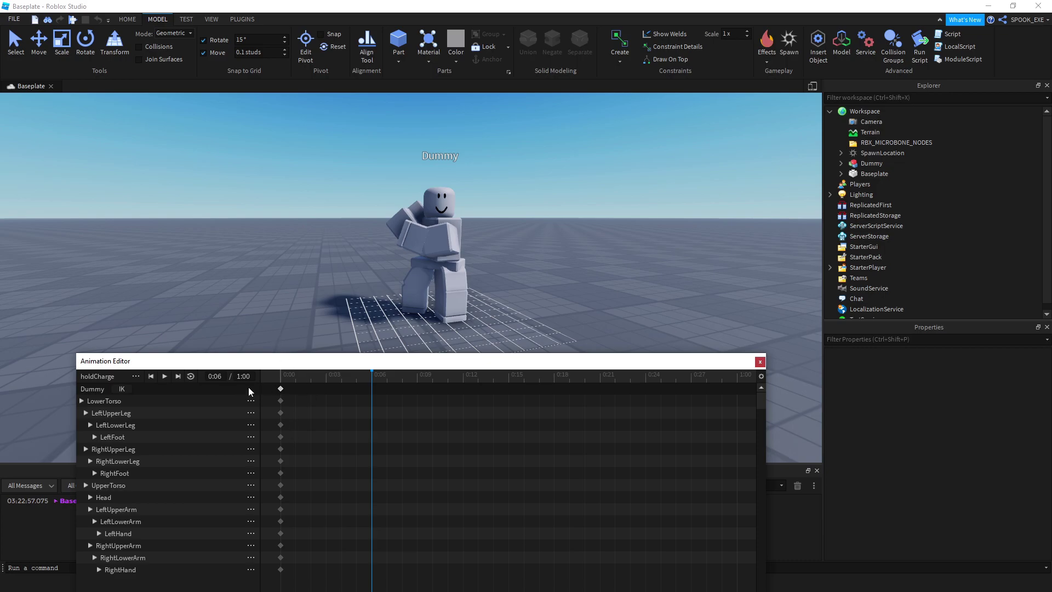
left_click(415, 207)
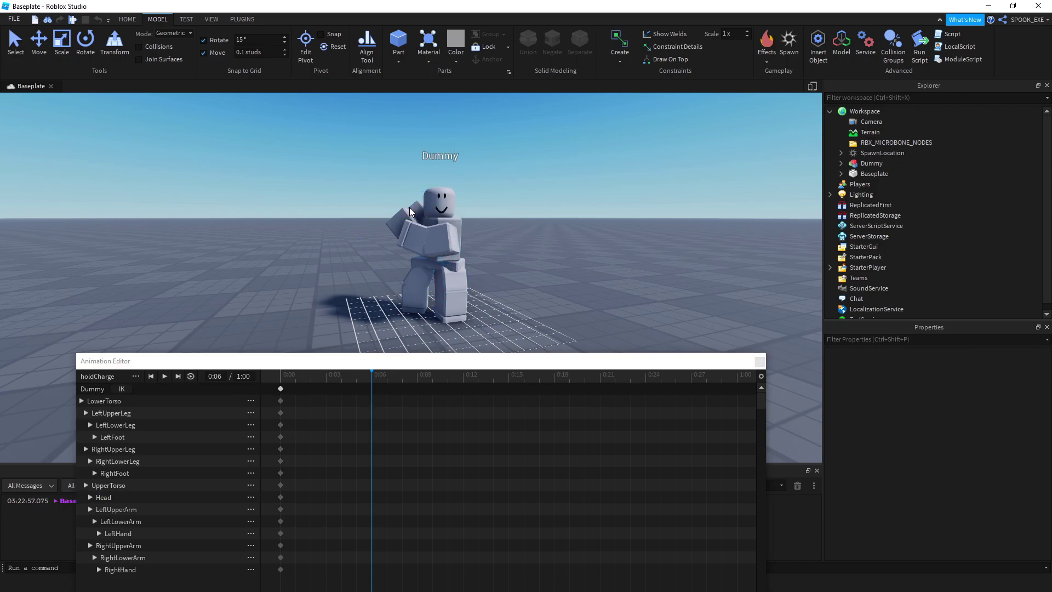
left_click(409, 207)
scroll(366, 245, "up", 3)
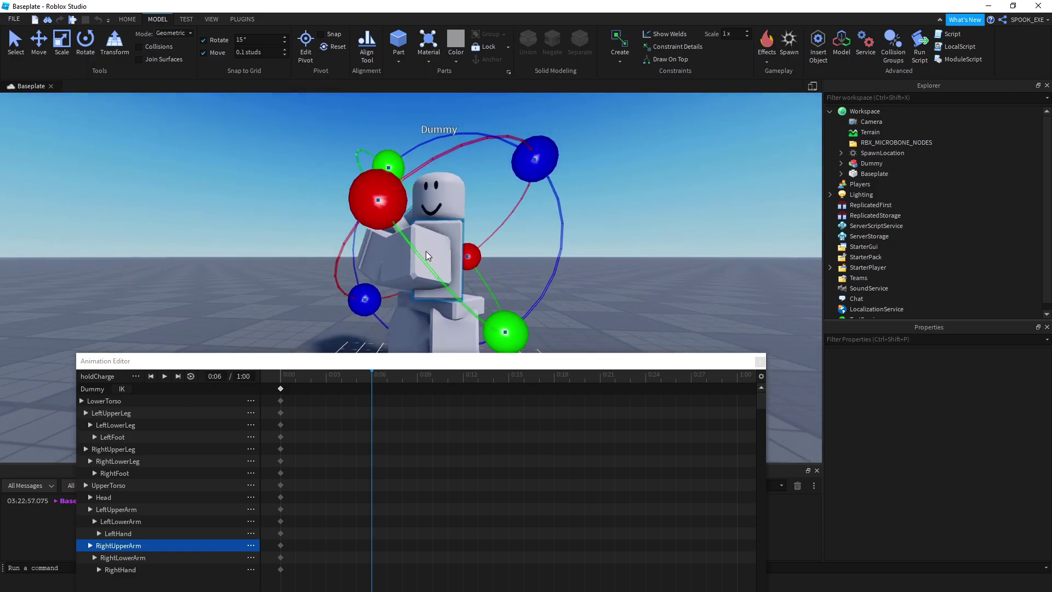
right_click_drag(426, 251, 124, 552)
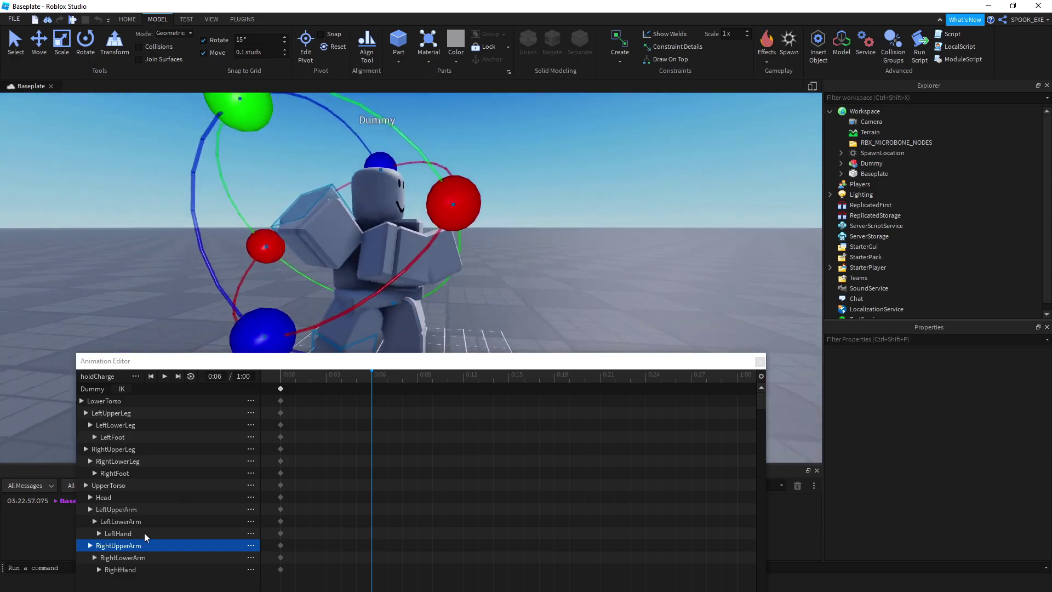
left_click(123, 557, "ctrl")
mouse_move(350, 346)
right_mouse_down()
mouse_move(390, 301)
mouse_move(273, 160)
mouse_move(137, 568)
right_mouse_up()
scroll(255, 126, "down", 2)
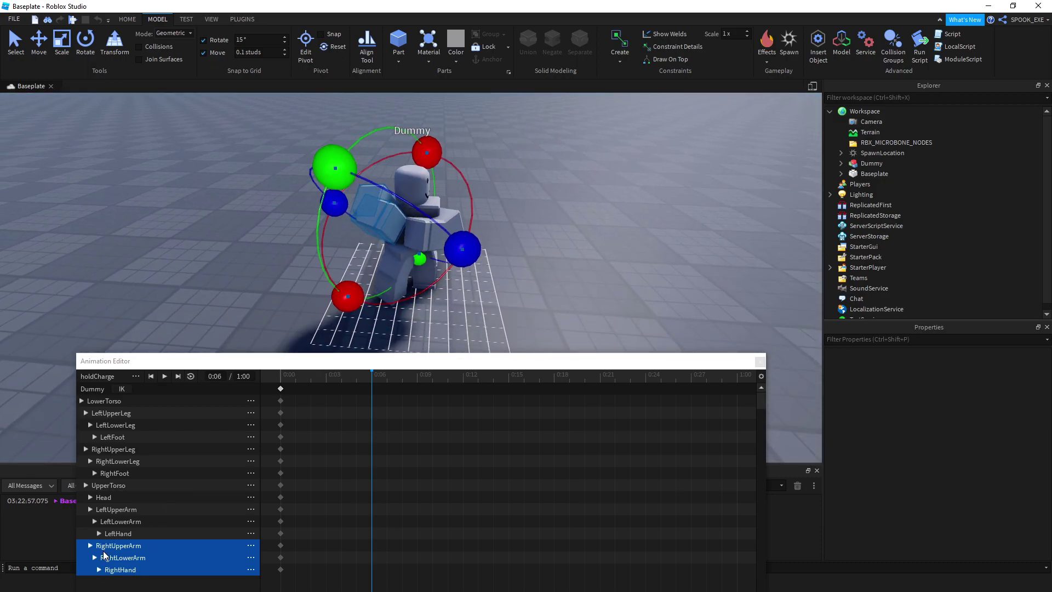
right_click_drag(347, 218, 433, 164)
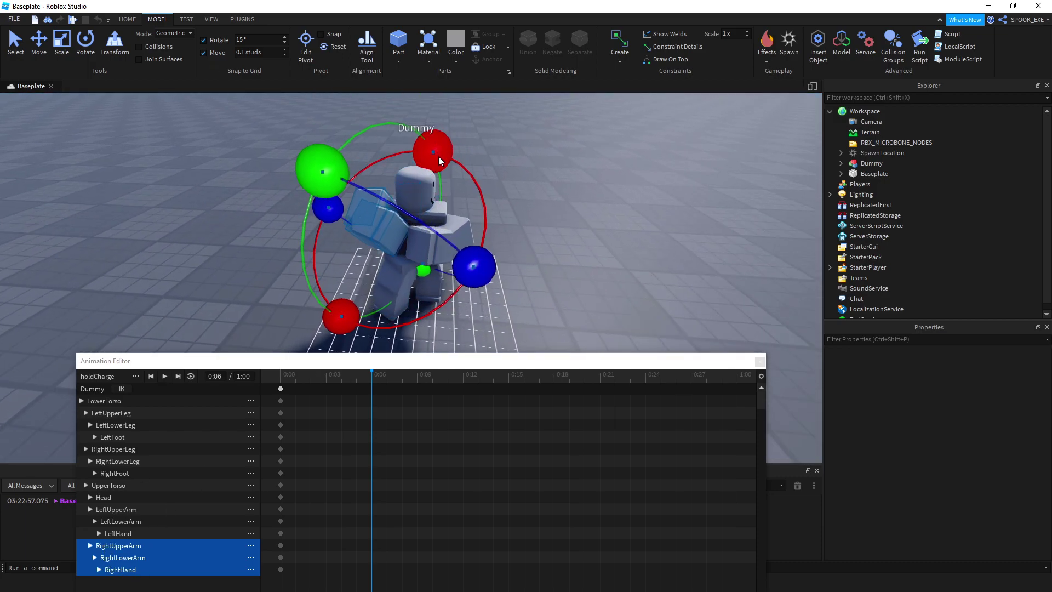
mouse_move(438, 149)
left_mouse_down()
mouse_move(441, 182)
mouse_move(433, 156)
left_mouse_up()
left_click(511, 193)
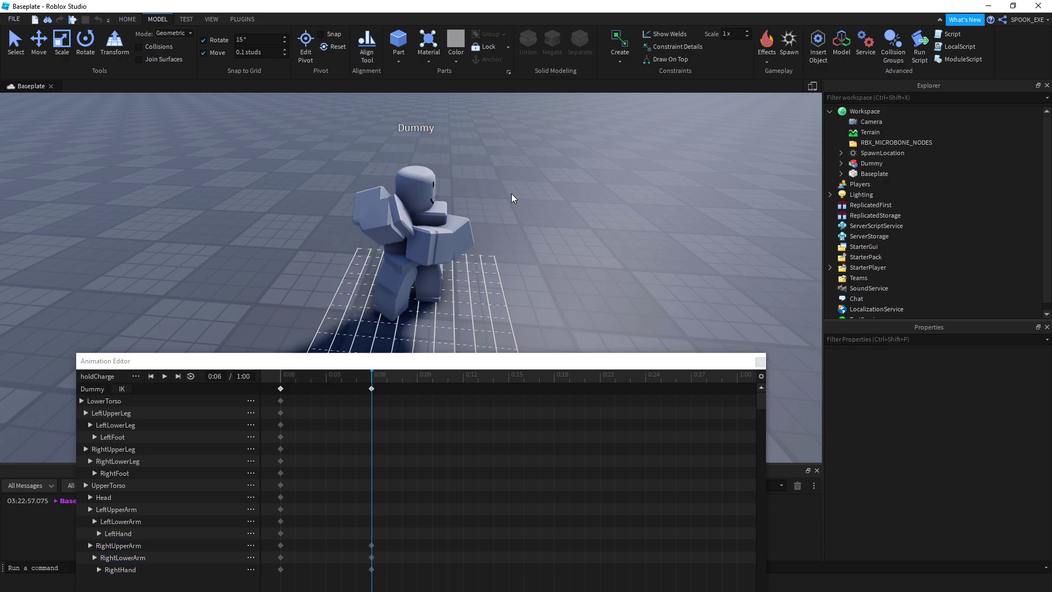
Step: Undo that rotation, re-rotate the right arm at 0:06, and select the left arm parts
key("ctrl+z")
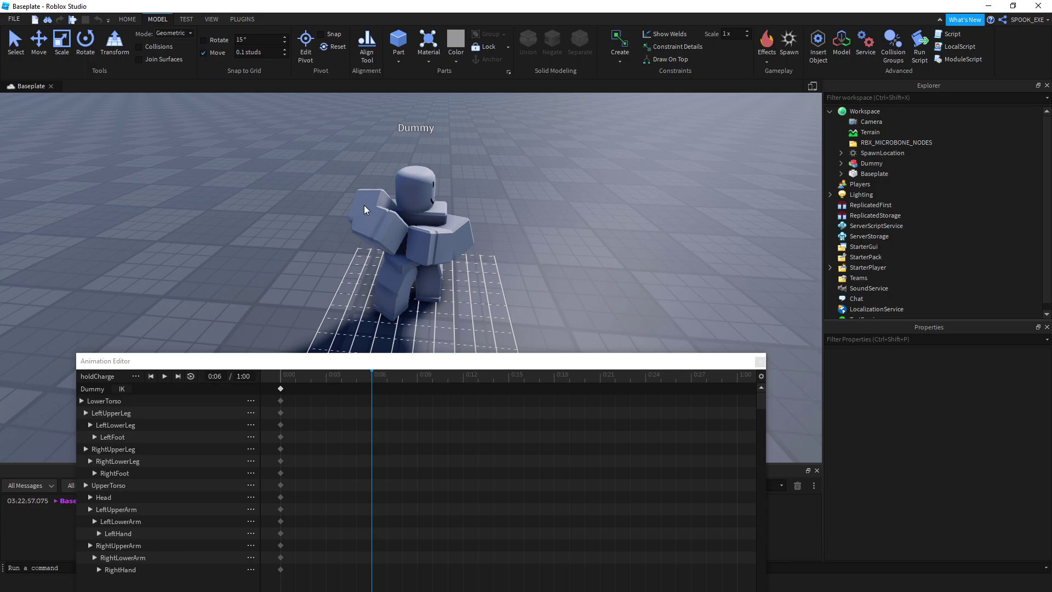
left_click(154, 548)
left_click_drag(429, 149, 481, 237)
left_click(126, 532)
left_click(127, 522, "shift")
Step: Select the right and left leg parts and rotate the right foot at 0:06
right_click_drag(493, 246, 436, 252)
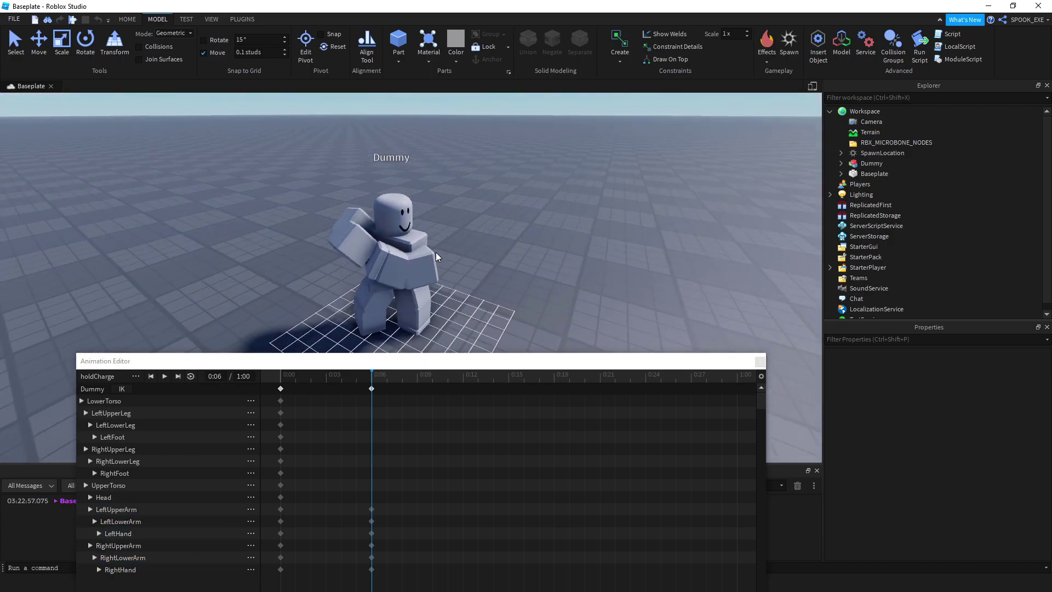
scroll(436, 252, "up", 5)
left_click(378, 184)
left_click(372, 211)
left_click(369, 238)
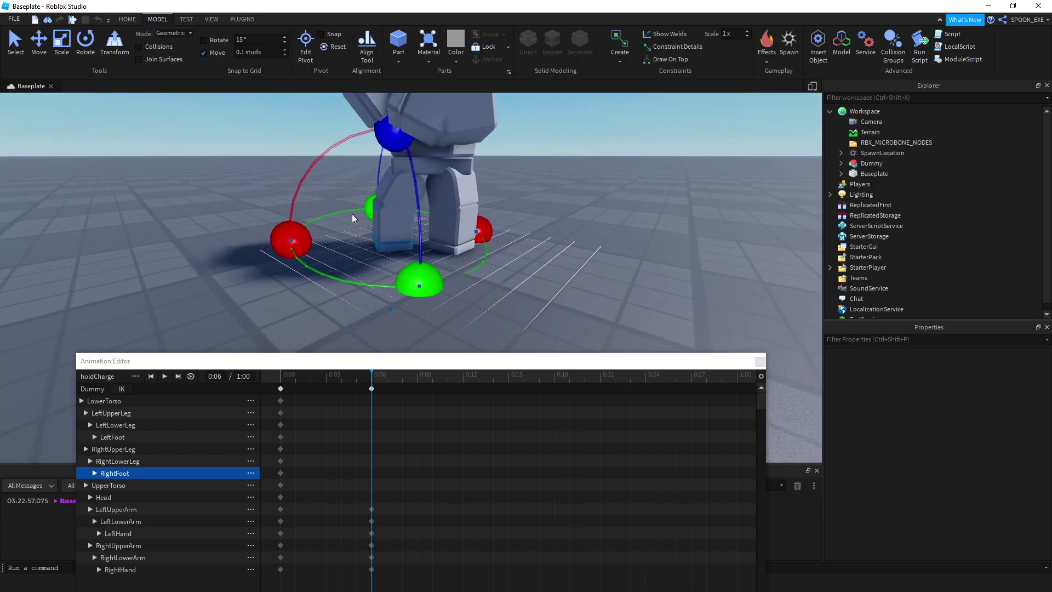
left_click_drag(286, 242, 292, 253)
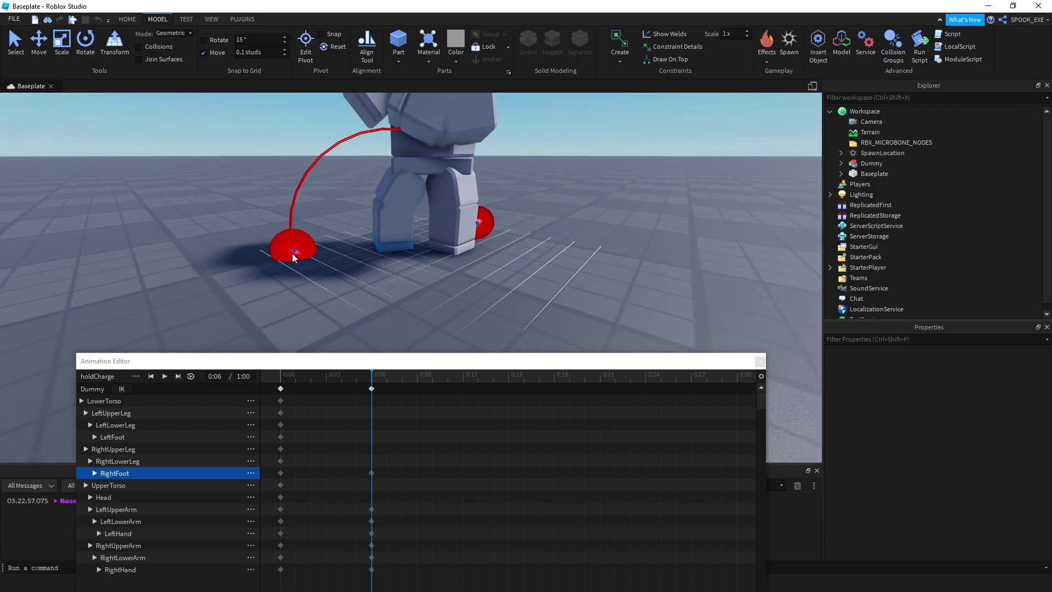
left_click(479, 218)
left_click(473, 190)
left_click(466, 218)
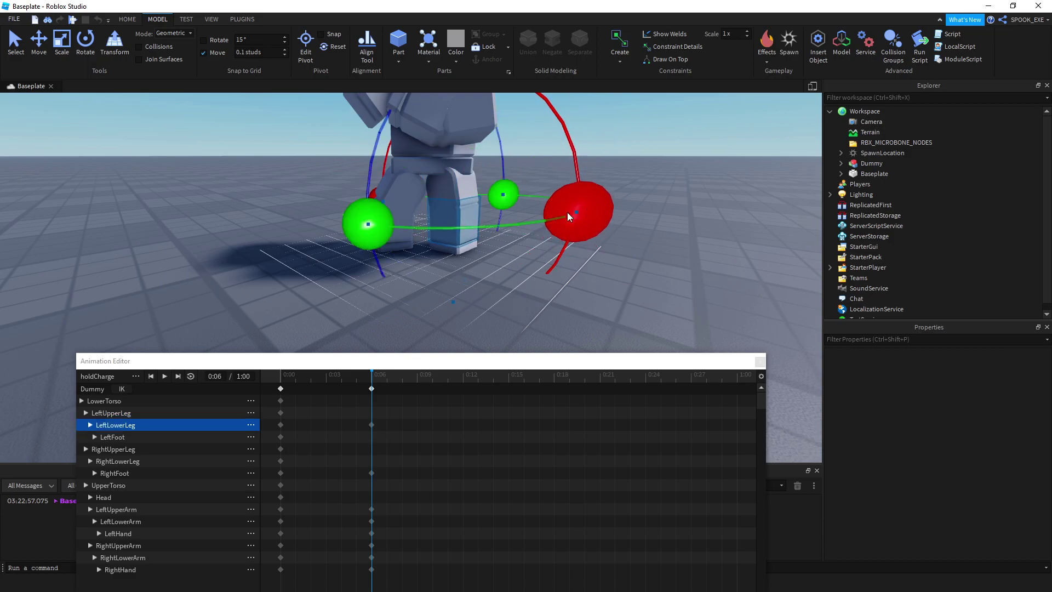
left_click(484, 188)
left_click(453, 234)
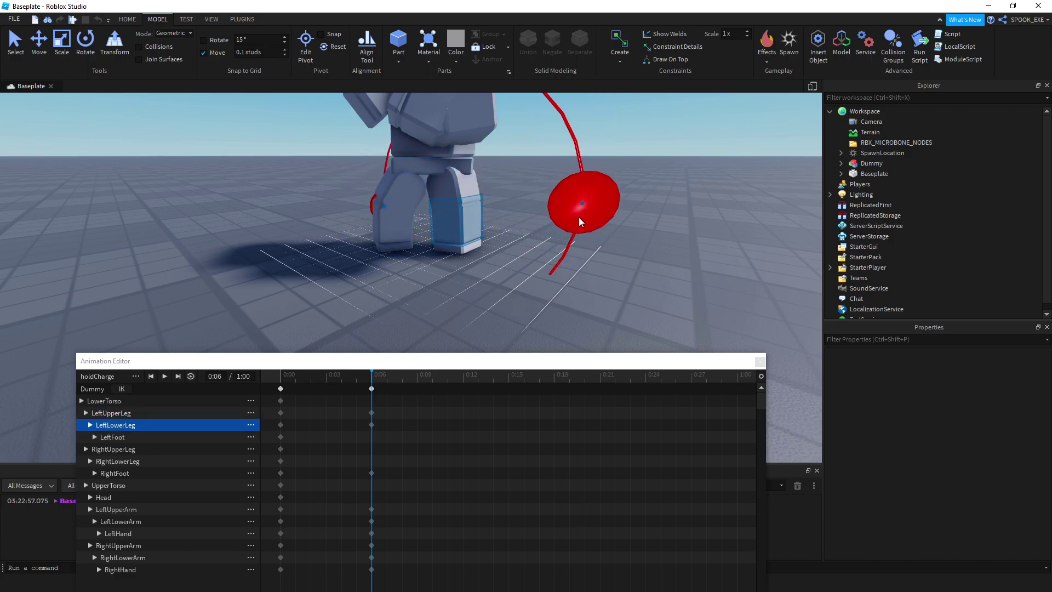
left_click(432, 196)
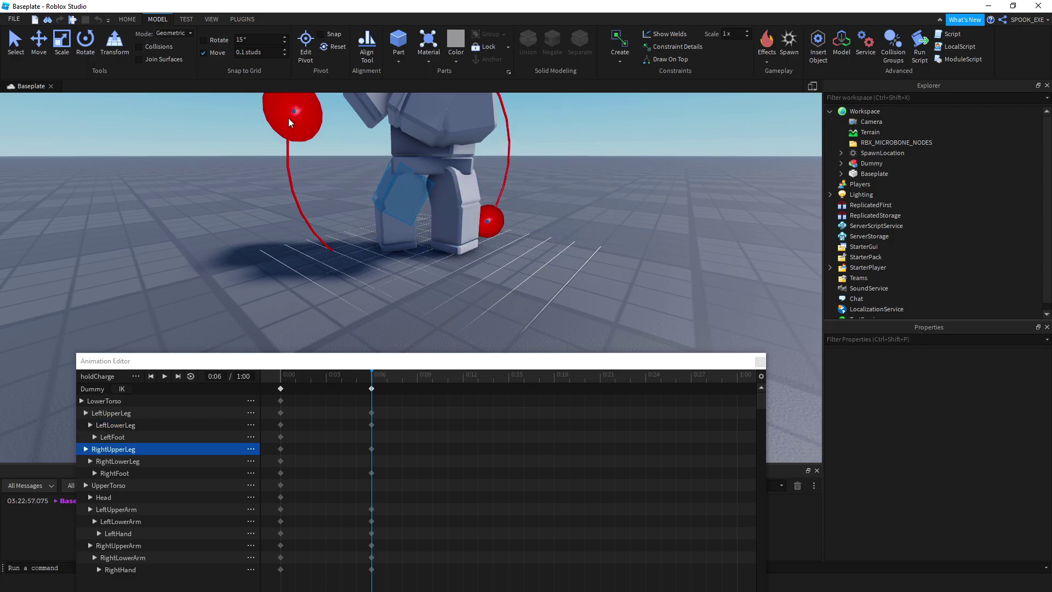
left_click(377, 219)
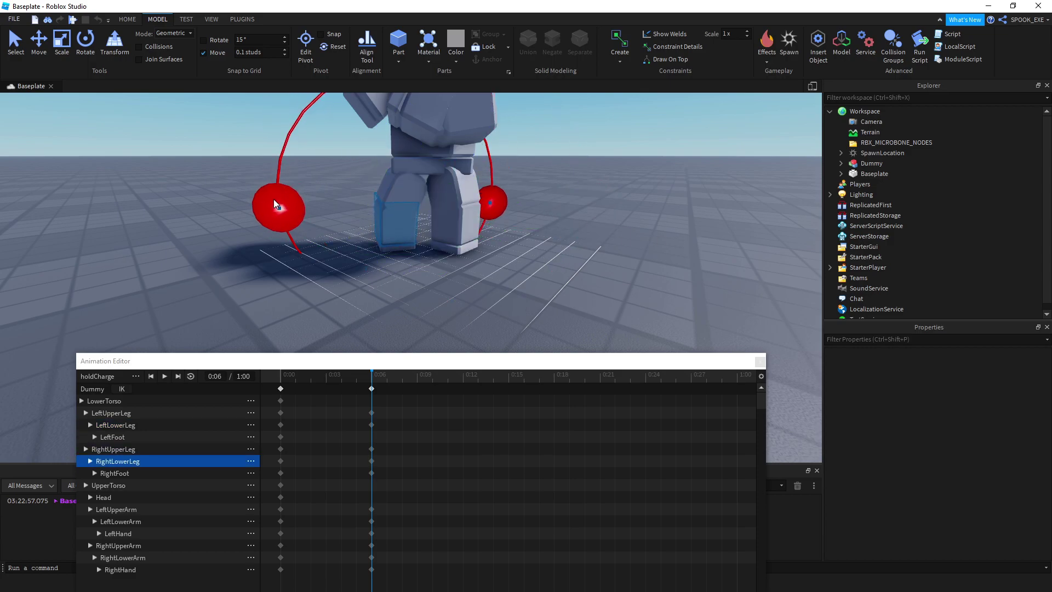
Step: Tilt the upper torso and rotate the head at 0:06
left_click(425, 319)
scroll(425, 319, "down", 3)
left_click(428, 222)
scroll(546, 280, "up", 3)
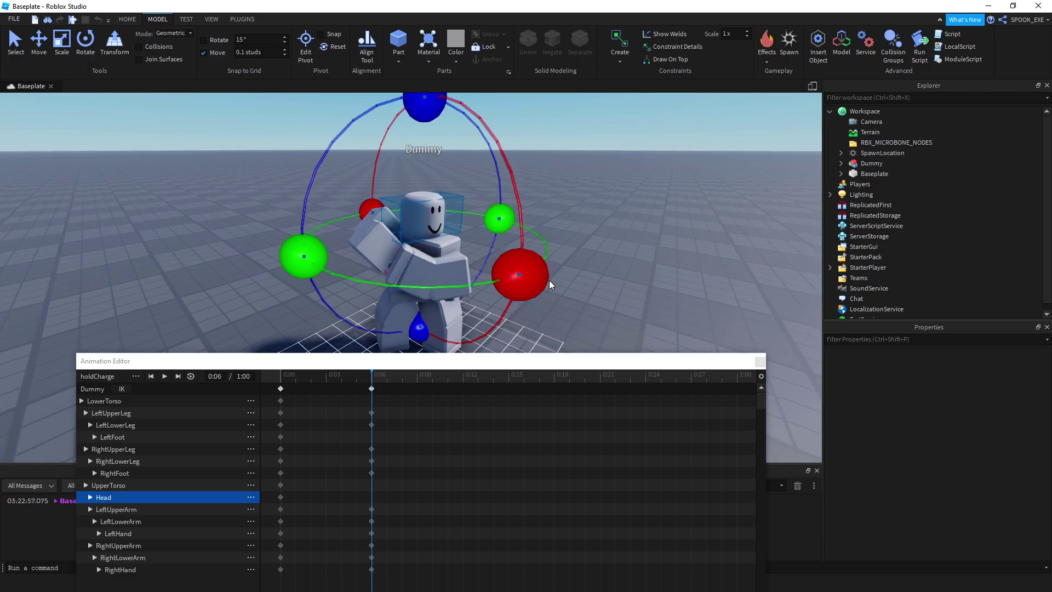
left_click(474, 246)
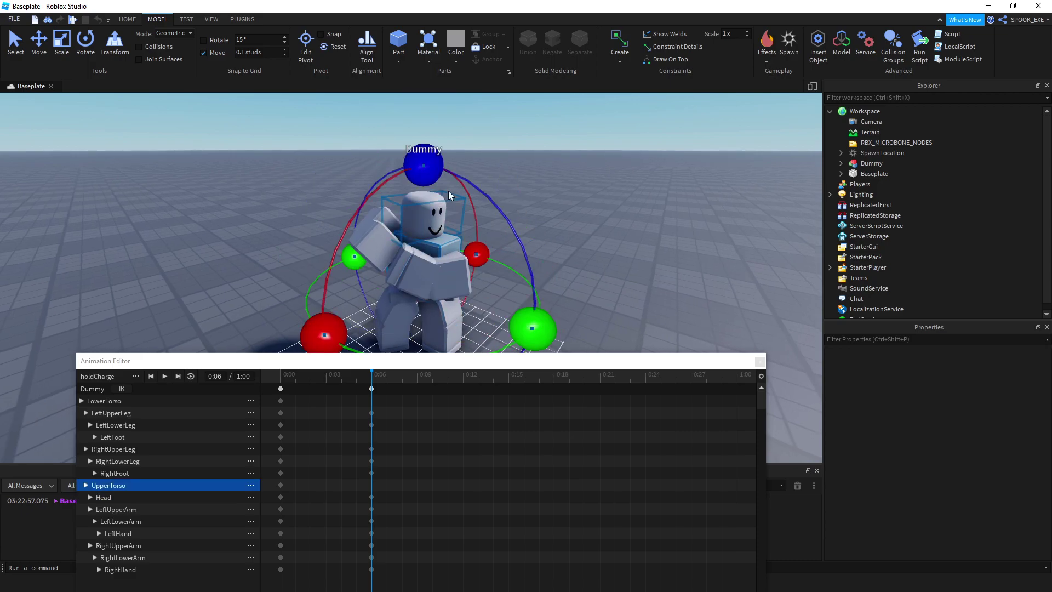
left_click_drag(319, 335, 310, 329)
left_click(427, 215)
right_click_drag(437, 209, 424, 148)
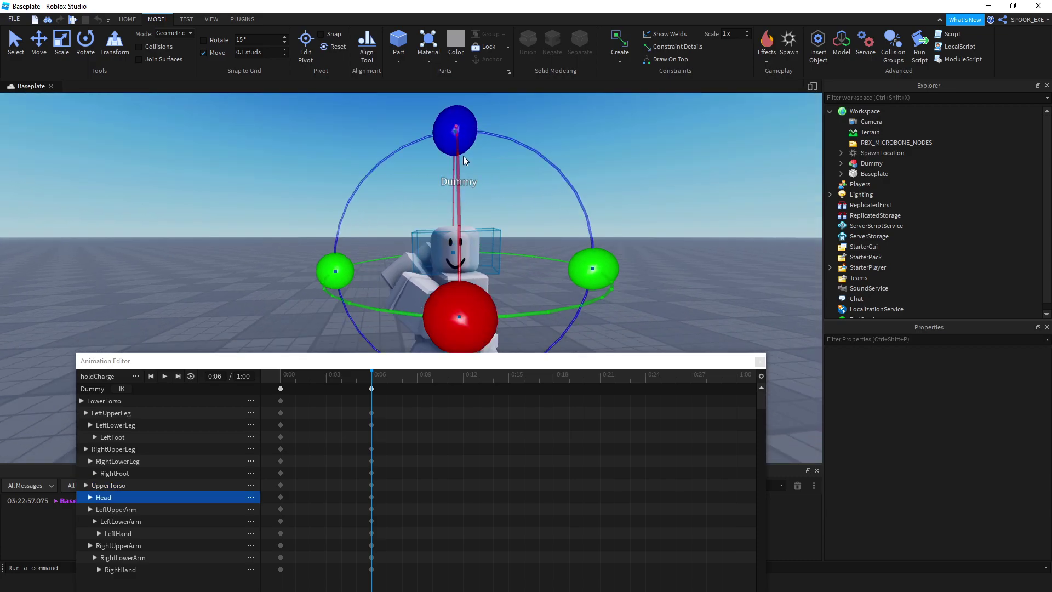
left_click(425, 149)
right_click_drag(533, 278, 586, 333)
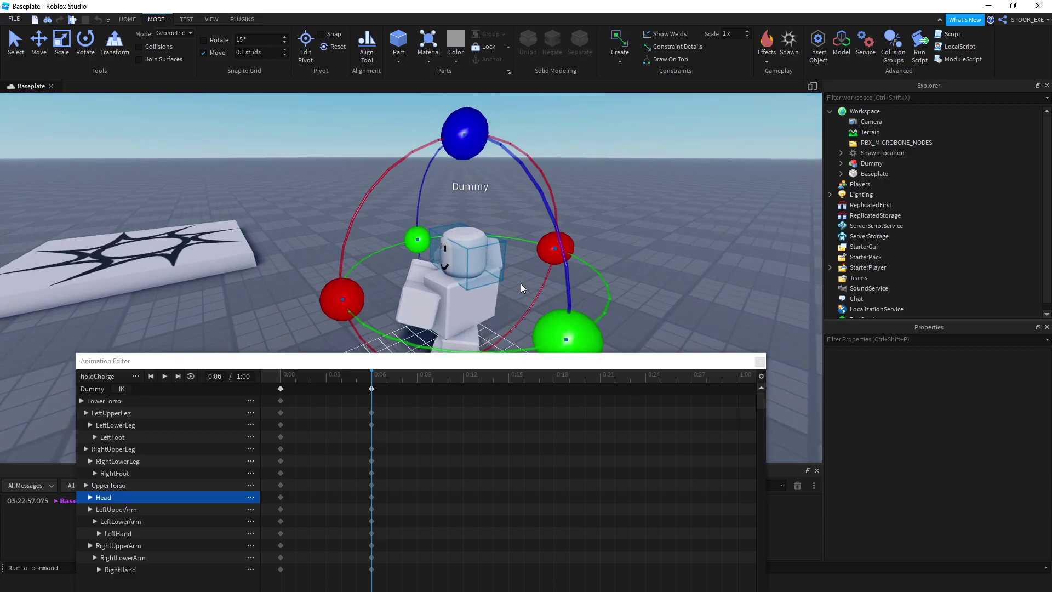
left_click(586, 333)
left_click(677, 269)
Step: Preview the holdCharge pose, then delete all the leg keyframes
right_click_drag(677, 269, 678, 268)
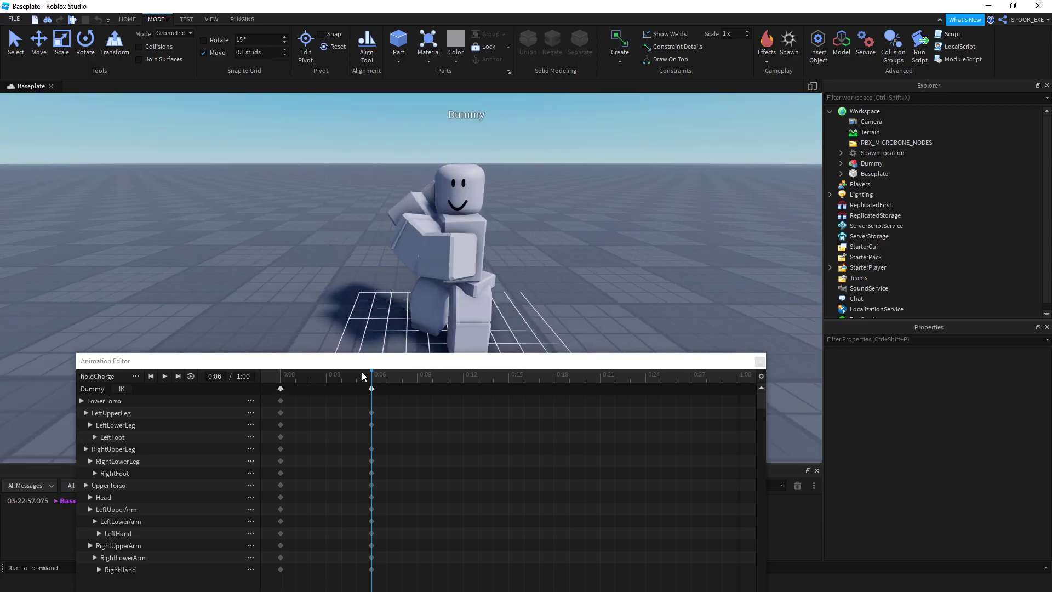
left_click(356, 378)
left_click_drag(356, 378, 356, 378)
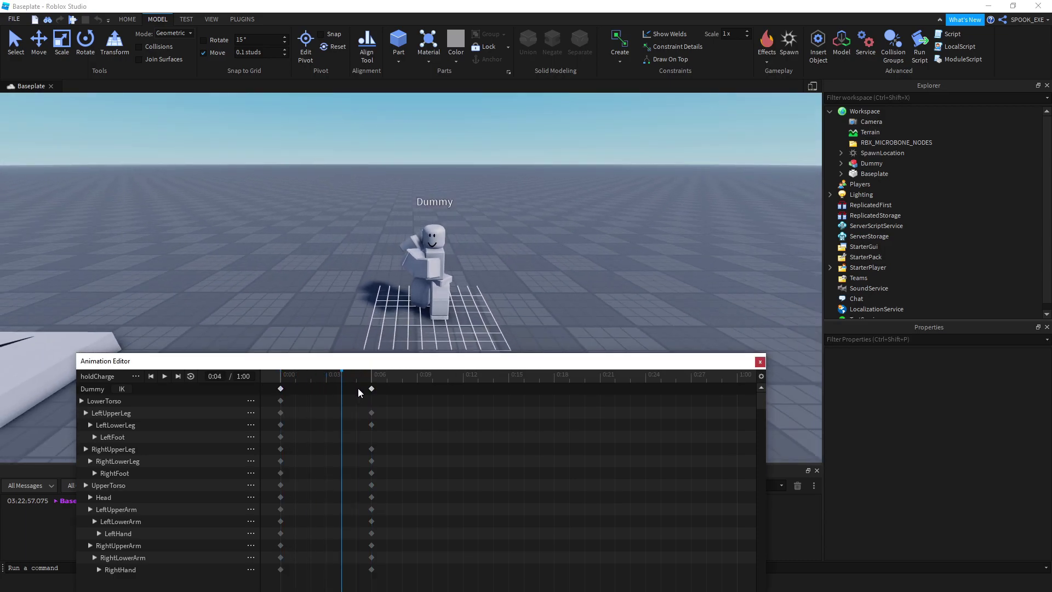
mouse_move(428, 312)
right_mouse_down()
mouse_move(440, 301)
mouse_move(417, 315)
right_mouse_up()
left_click_drag(357, 378, 235, 388)
left_click_drag(437, 409, 244, 482)
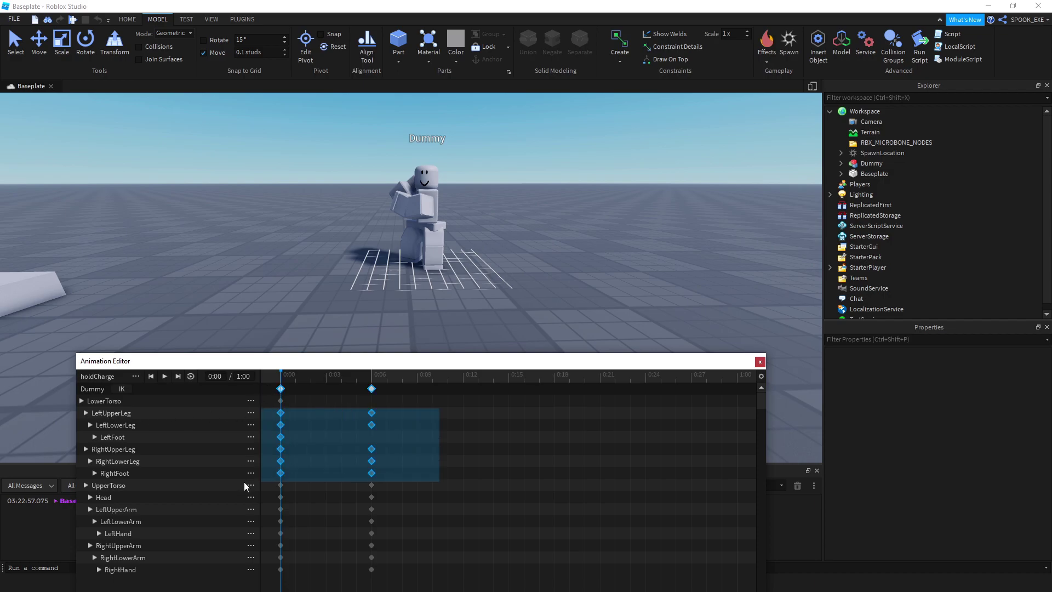
key("Delete")
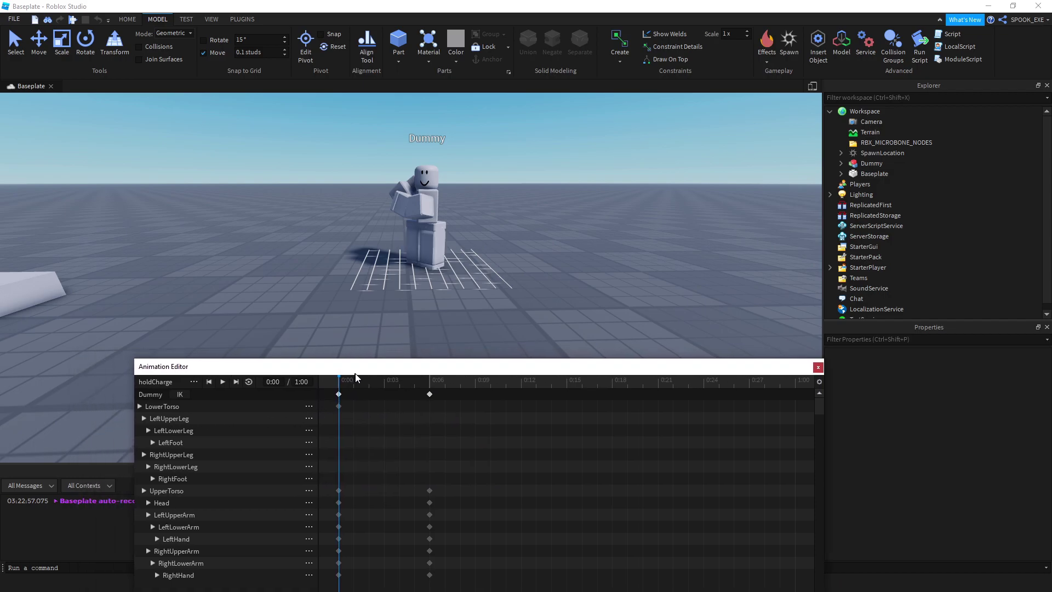
Step: Add keyframes for every body part at 0:06 and briefly preview
left_click_drag(293, 362, 297, 342)
left_click(369, 358)
left_click_drag(369, 358, 378, 364)
right_click(378, 378)
left_click(386, 387)
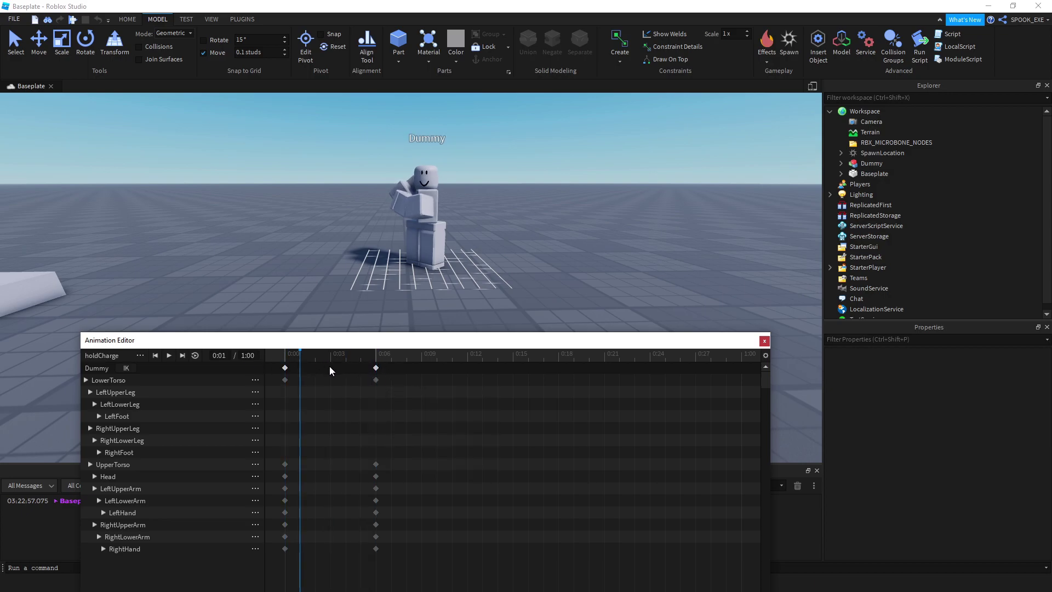
key("space")
key("space")
Step: Add keyframes for every body part at 0:00 and play the animation
left_click(287, 350)
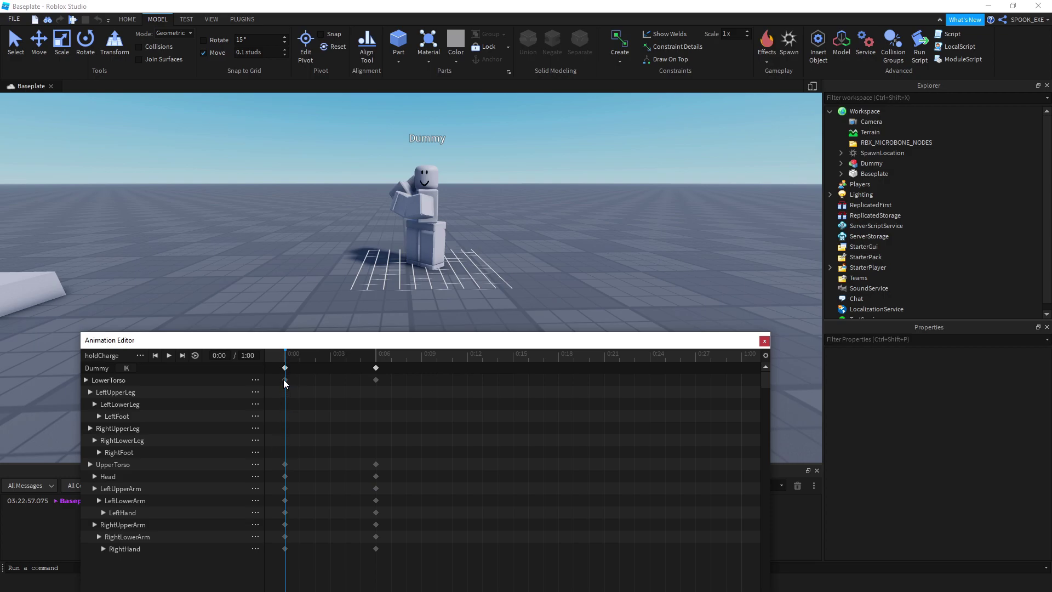
right_click(289, 368)
left_click(313, 374)
key("space")
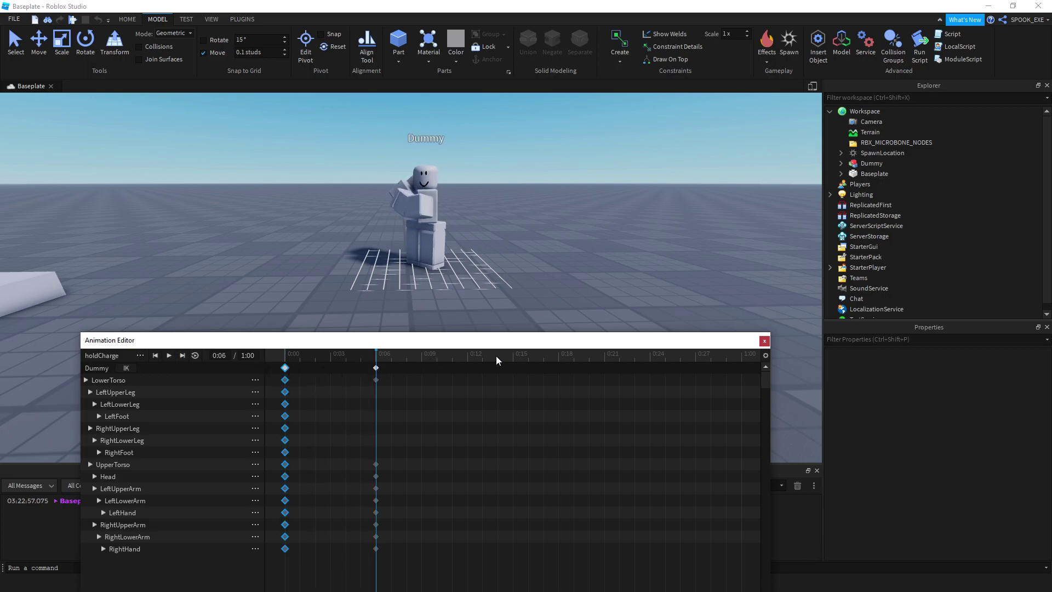
Step: Paste the starting keyframes at 0:12 and play holdCharge
left_click(466, 355)
key("ctrl+v")
key("space")
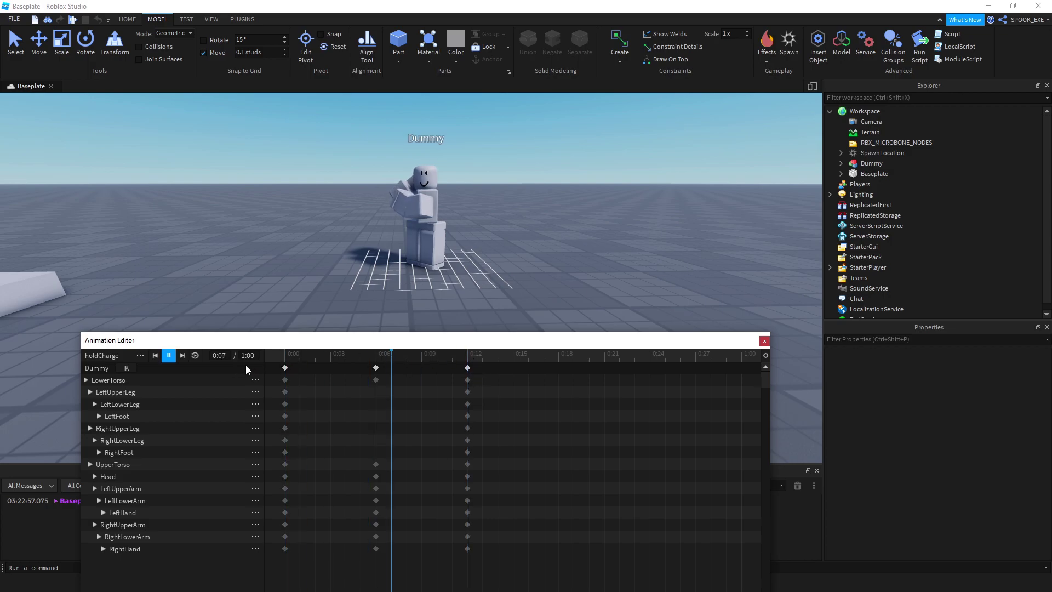
scroll(315, 297, "up", 2)
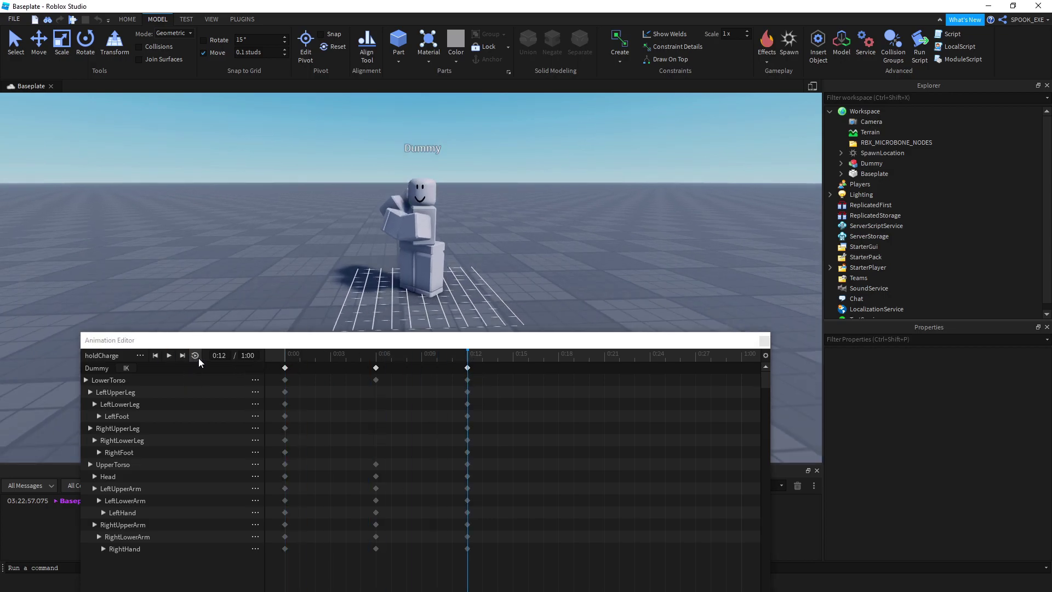
left_click(197, 356)
left_click(166, 358)
scroll(374, 281, "up", 2)
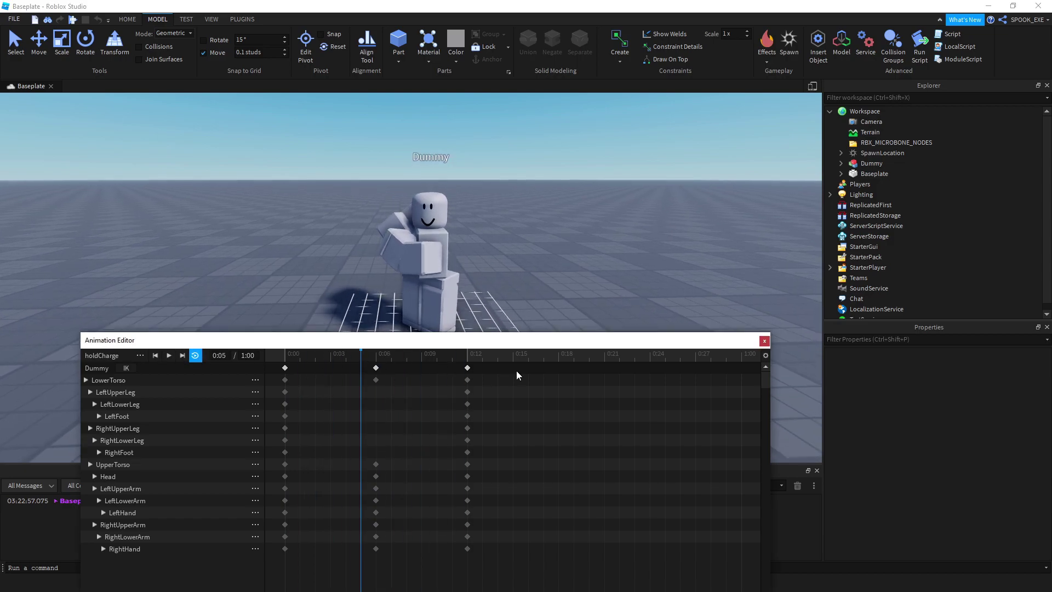
Step: Change the selected keyframes' duration to 18 and play the lengthened animation
left_click_drag(516, 371, 353, 371)
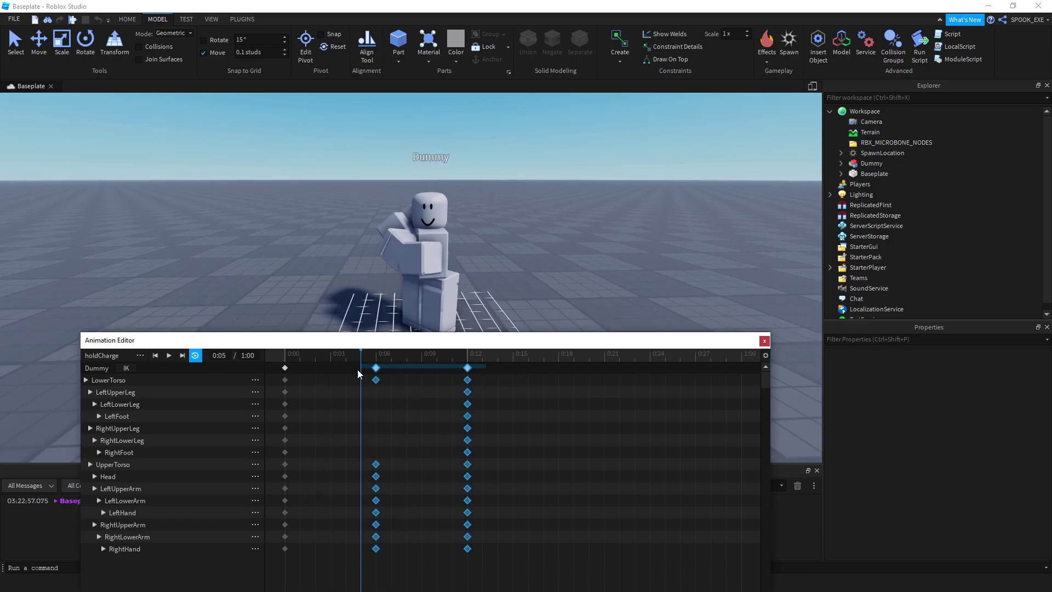
left_click(285, 368, "shift")
right_click(286, 370)
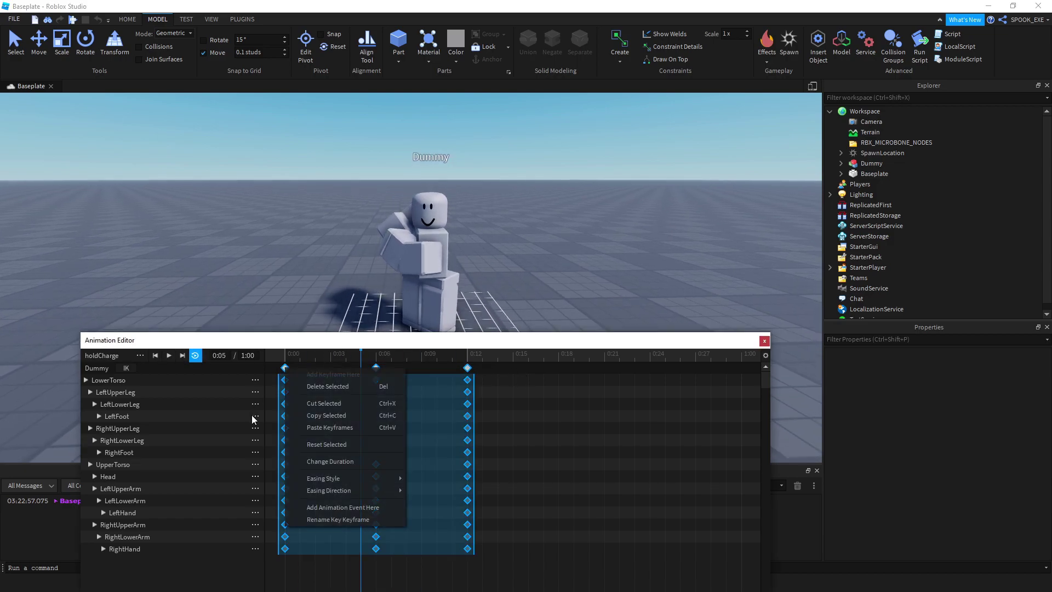
left_click(343, 465)
type("18")
left_click(467, 515)
left_click(655, 390)
scroll(644, 403, "down", 1)
scroll(574, 396, "down", 1)
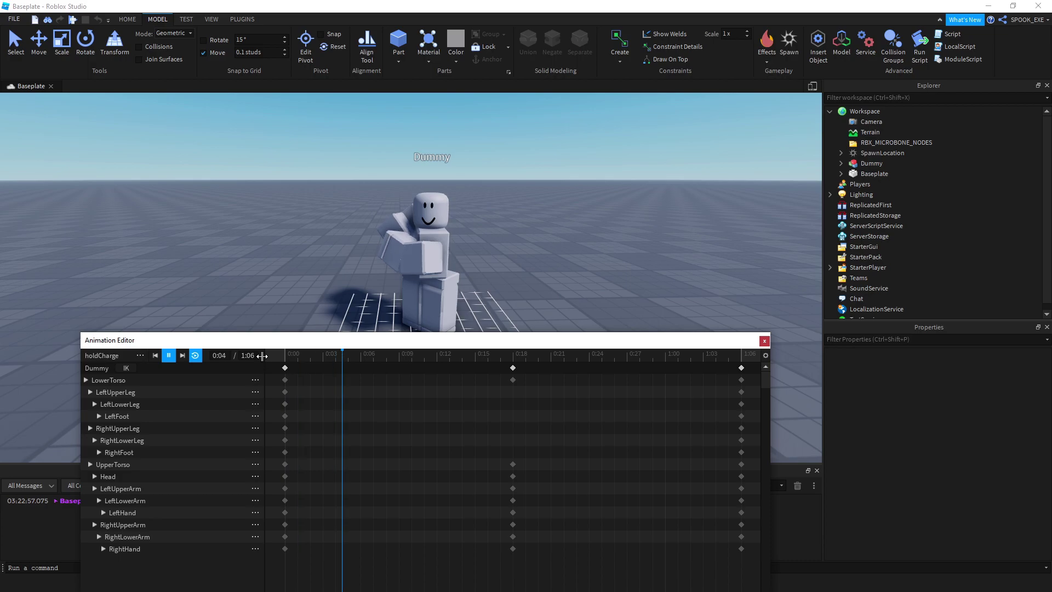
key("space")
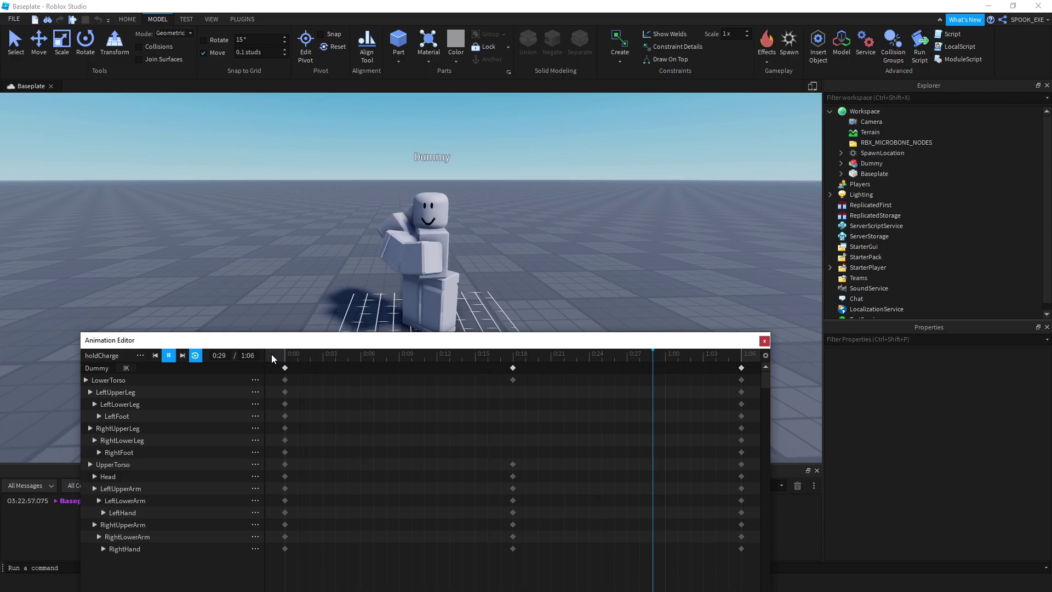
Step: Stop playback, pull the last keyframes earlier, and scrub to preview the pose
key("space")
left_click(286, 358)
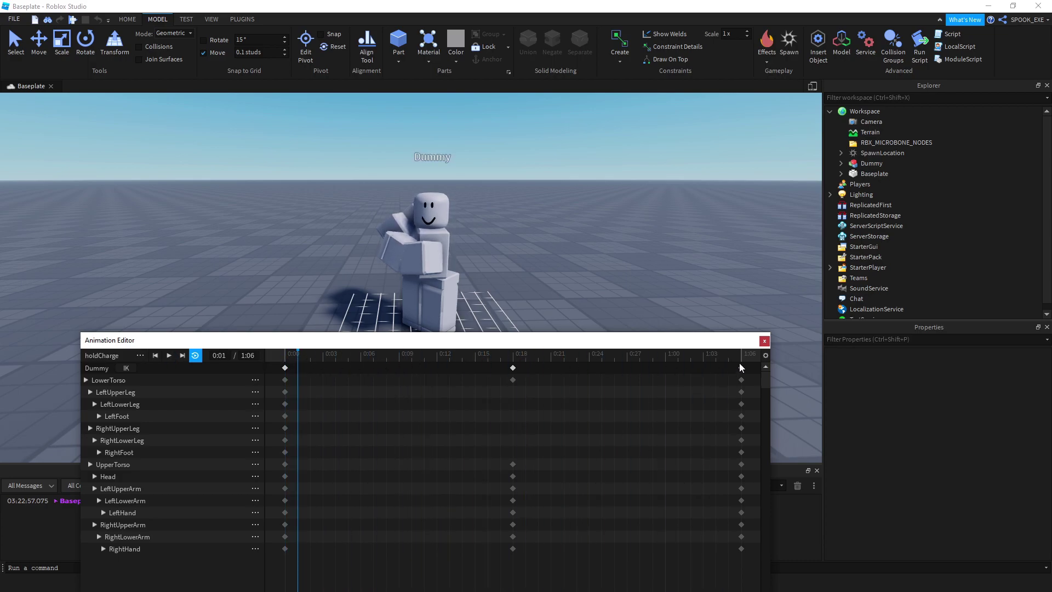
left_click_drag(741, 370, 401, 370)
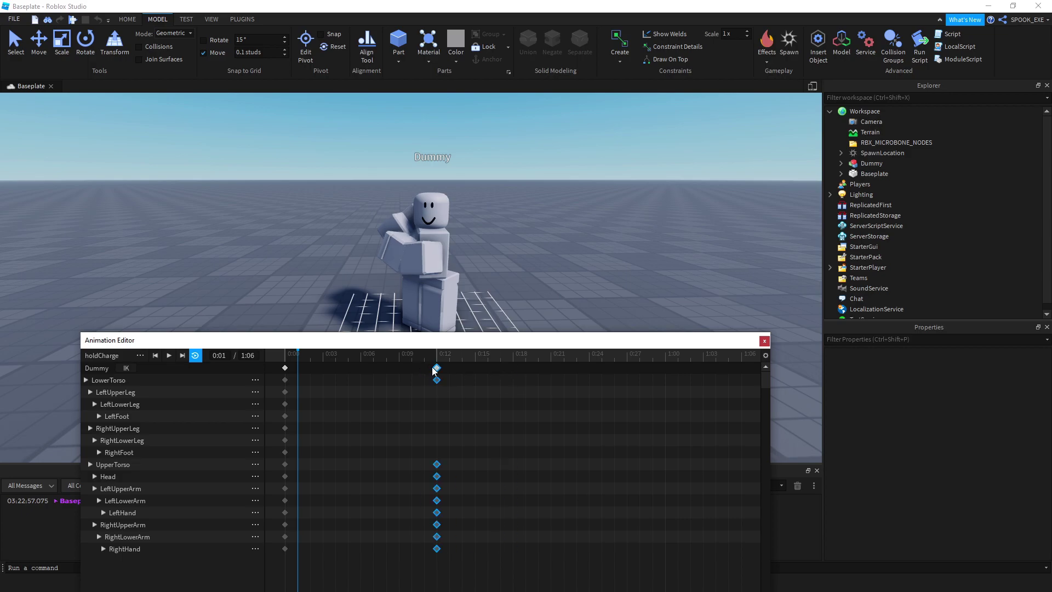
left_click_drag(286, 359, 399, 367)
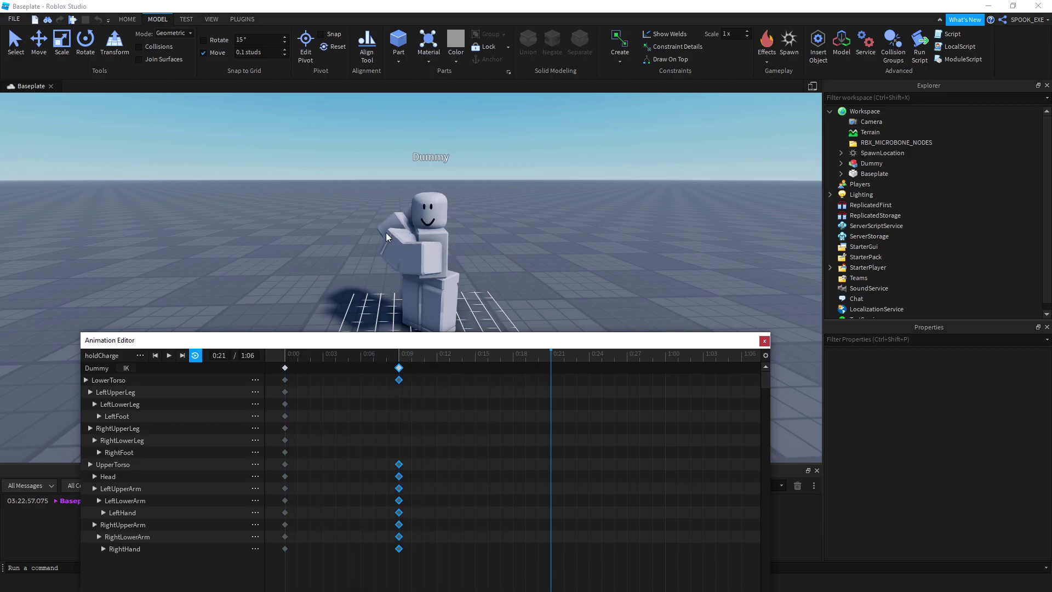
left_click(398, 253)
Step: Rotate the left upper arm, left lower arm and left hand into the charge pose
left_click(167, 525)
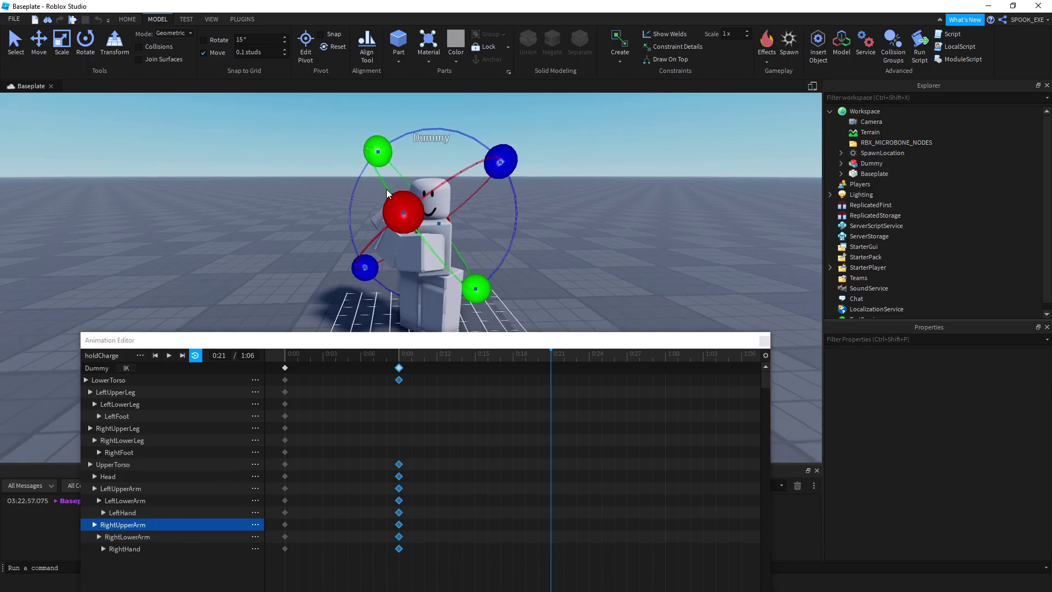
left_click(134, 488)
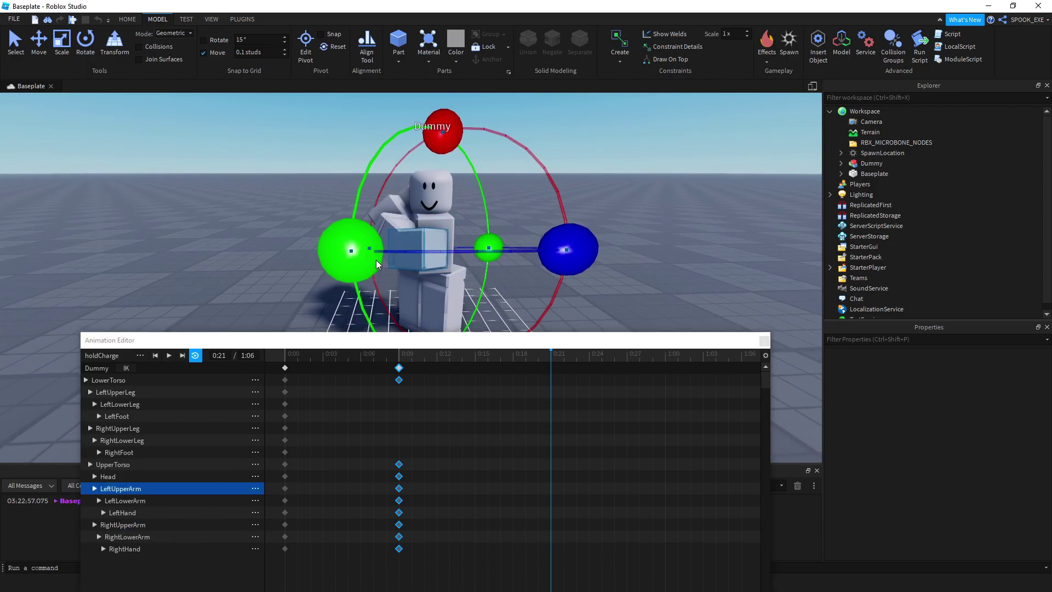
left_click_drag(456, 134, 411, 171)
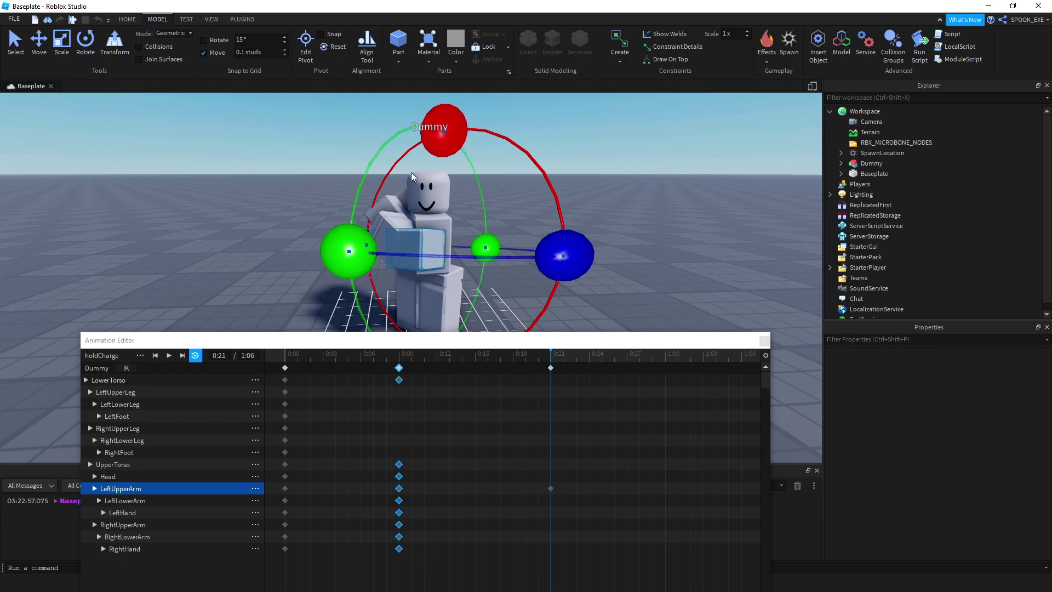
left_click(140, 500)
left_click_drag(455, 134, 455, 134)
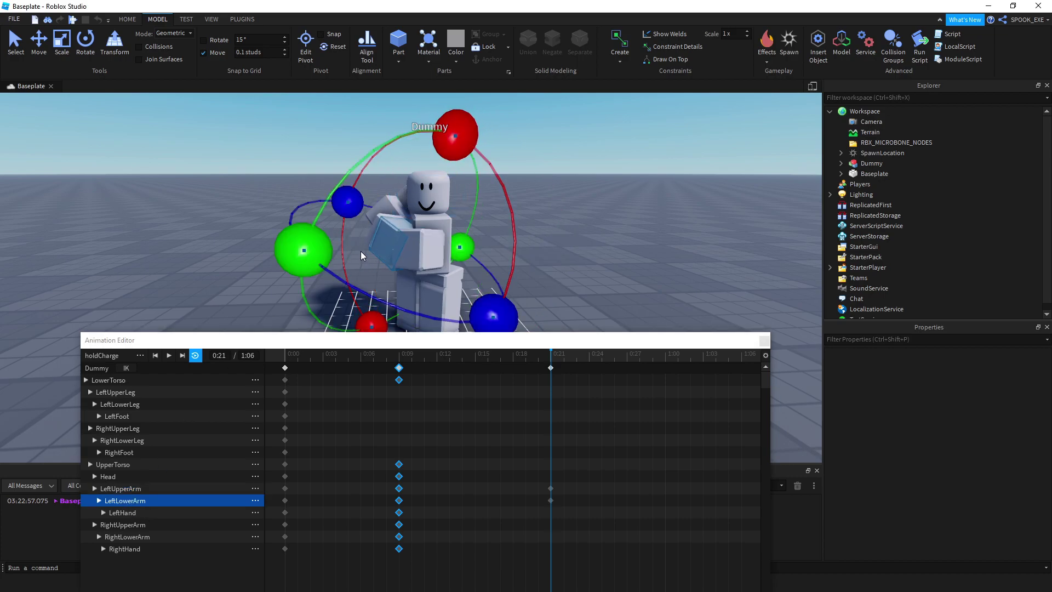
left_click(118, 515)
left_click_drag(459, 288, 447, 277)
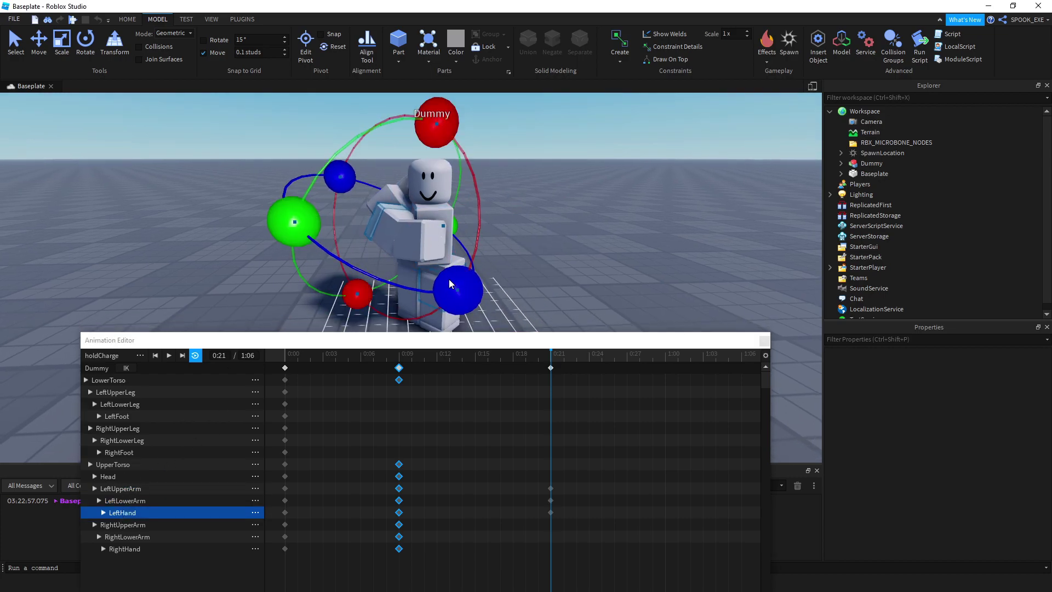
left_click(137, 489)
left_click_drag(575, 247, 569, 249)
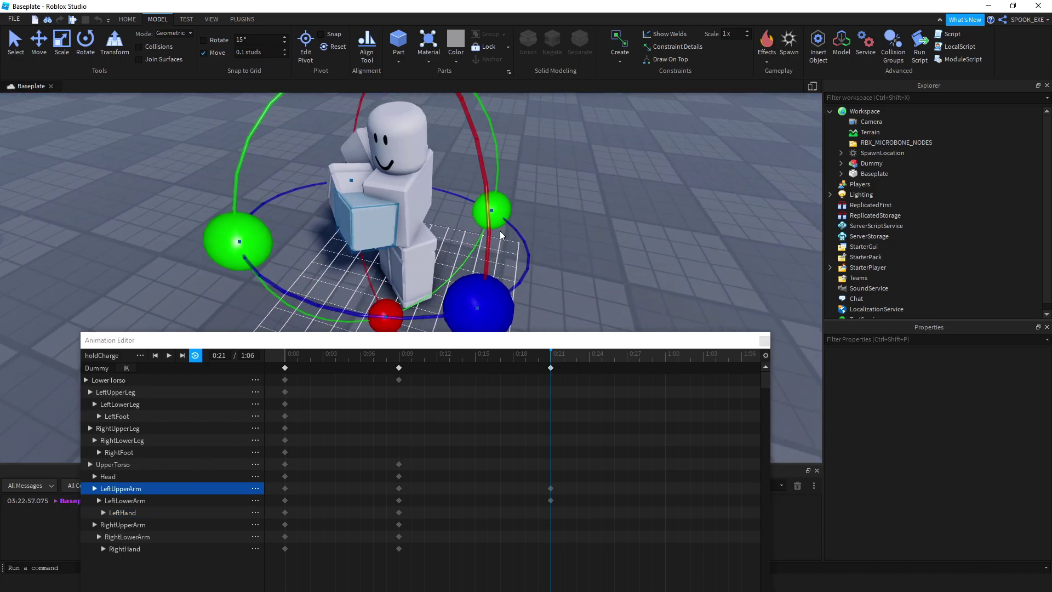
Step: Rotate the right upper and lower arm into the pose, then check it
right_click_drag(558, 217, 438, 299)
left_click_drag(438, 298, 440, 306)
right_click_drag(562, 264, 563, 246)
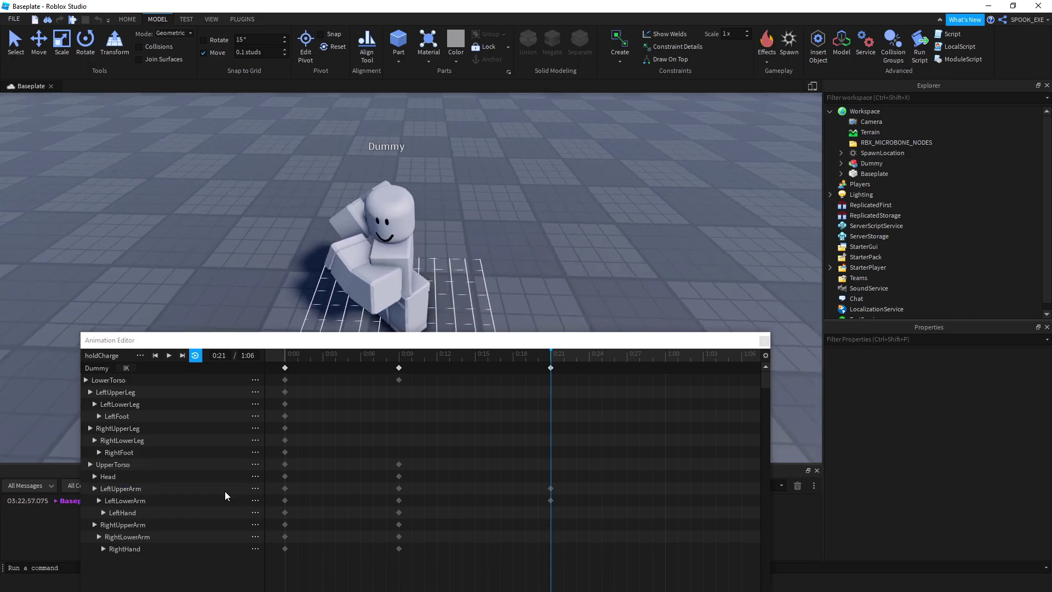
left_click(137, 524)
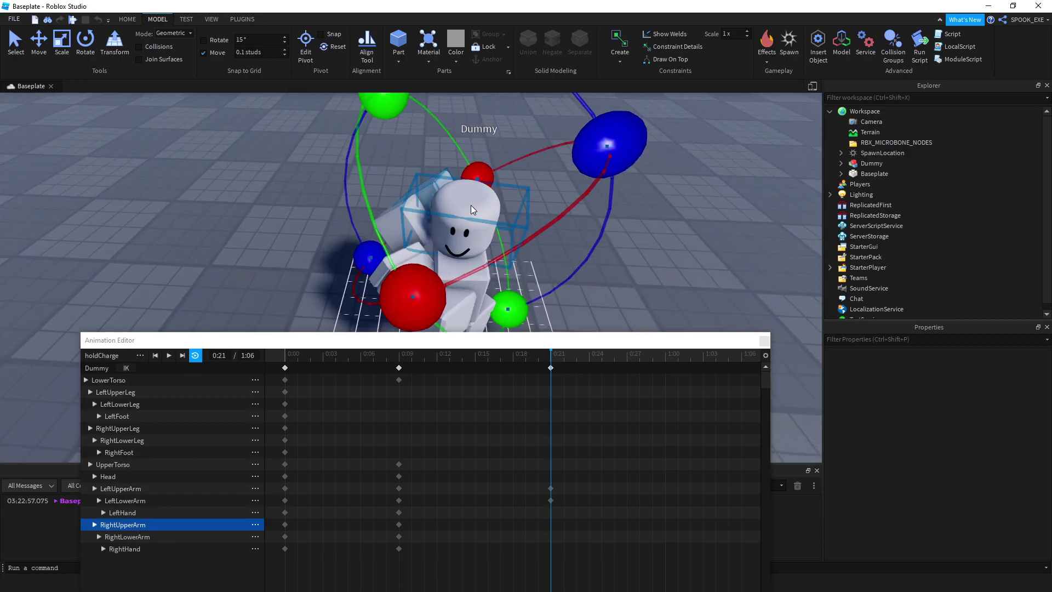
right_click_drag(315, 290, 552, 184)
left_click_drag(569, 230, 571, 234)
mouse_move(571, 233)
right_mouse_down()
mouse_move(369, 260)
mouse_move(609, 124)
right_mouse_up()
left_click(127, 536)
left_click(610, 125)
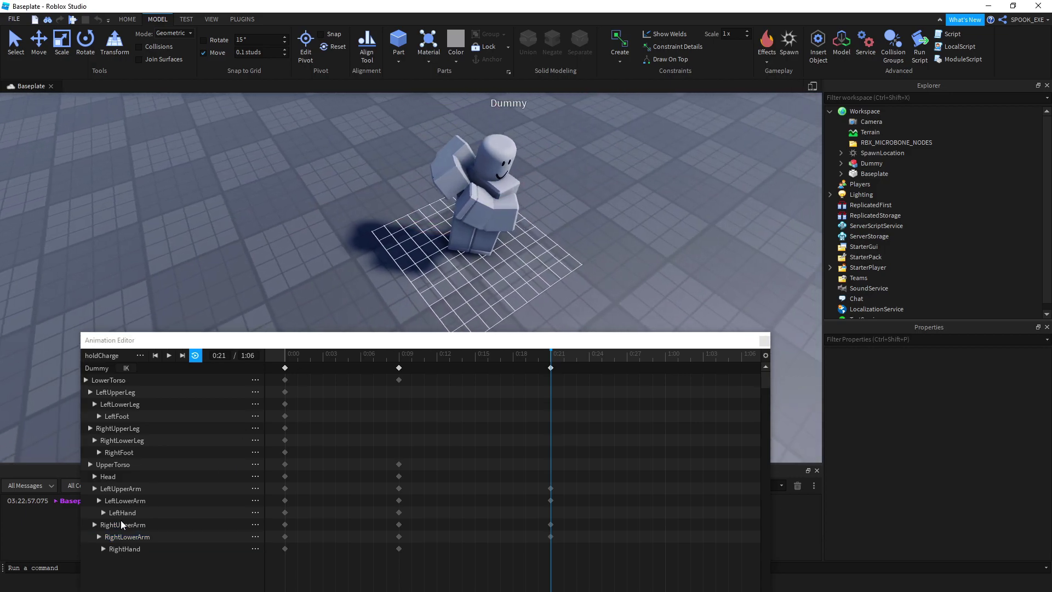
right_click_drag(609, 124, 558, 365)
left_click_drag(559, 364, 401, 375)
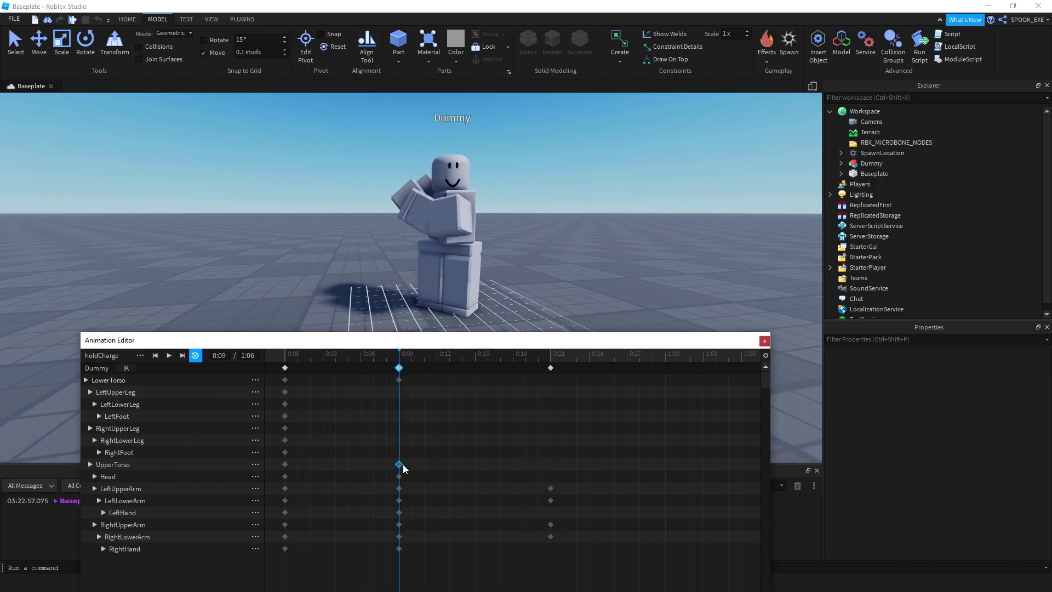
Step: Delete the UpperTorso keyframe at 0:09 and preview holdCharge
key("Delete")
key("space")
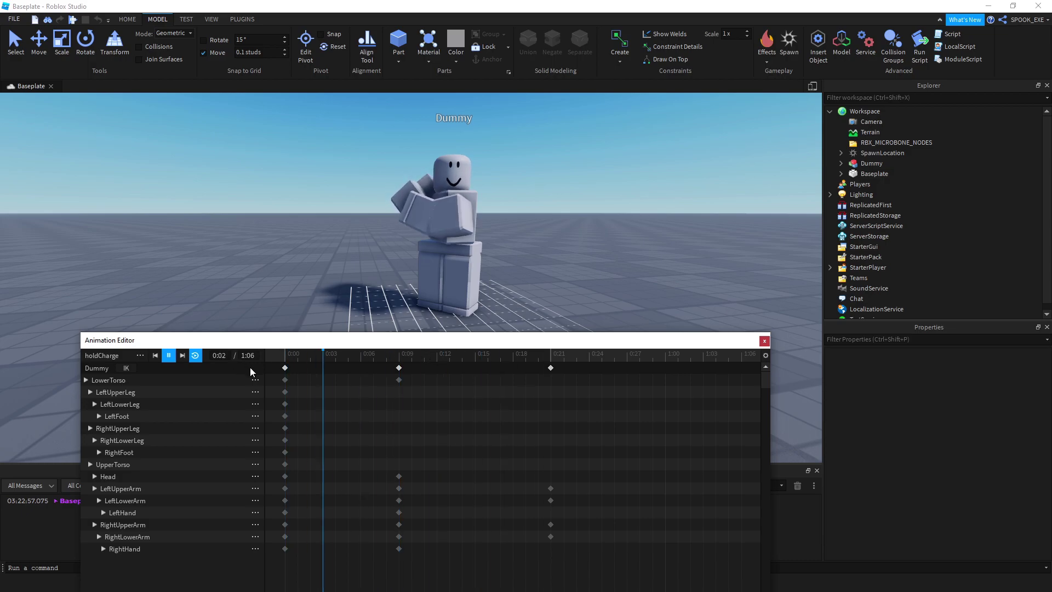
key("space")
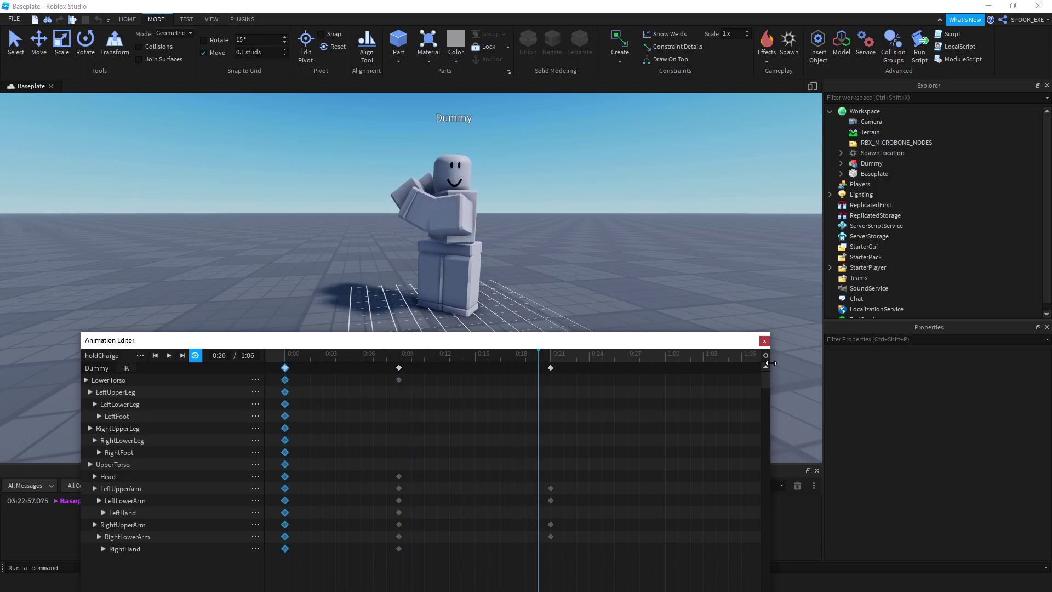
Step: Paste the starting keyframes at 1:00 and play the animation
left_click(681, 361)
key("ctrl+v")
key("space")
mouse_move(358, 272)
right_mouse_down()
mouse_move(366, 253)
mouse_move(412, 271)
right_mouse_up()
key("space")
Step: Use the keyframe actions menu on the 0:00 keyframes, then play holdCharge
left_click(285, 355)
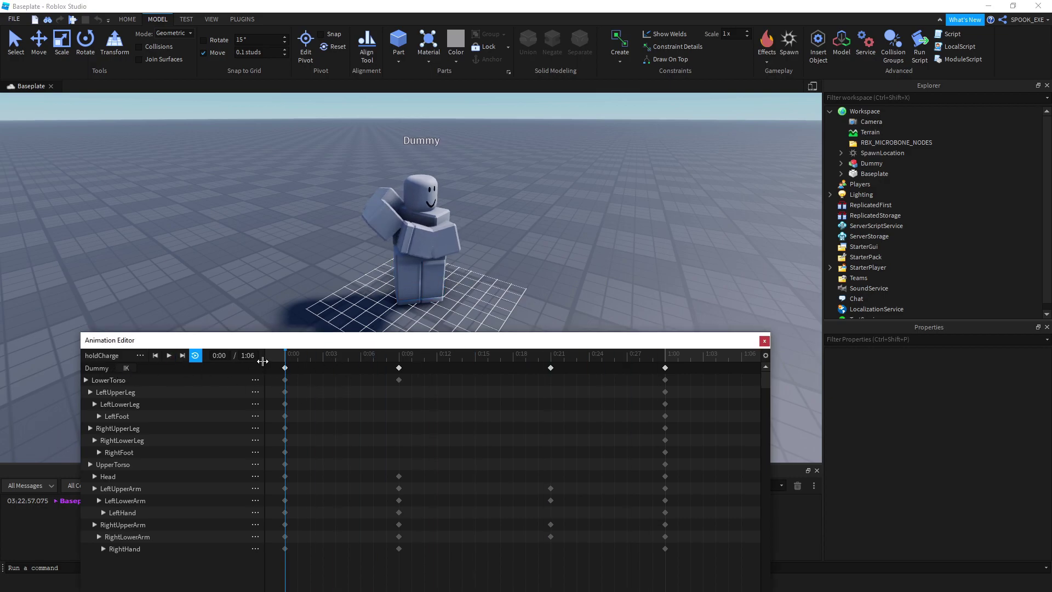
right_click(284, 369)
left_click(318, 421)
left_click(304, 355)
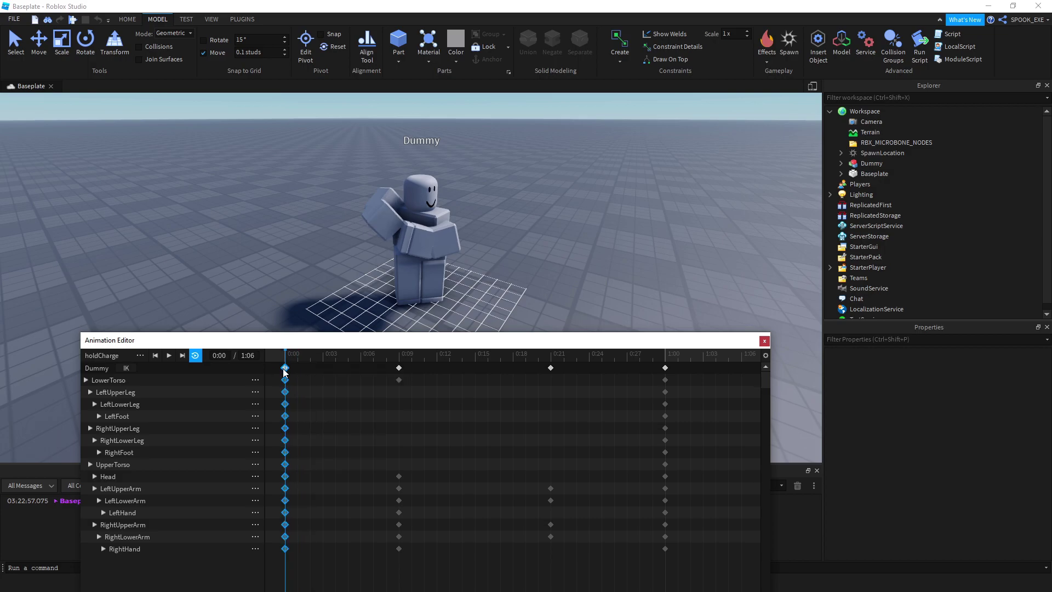
right_click(285, 367)
left_click(320, 438)
left_click(300, 356)
key("space")
Step: Add 0:21 keyframes on the Head, LeftHand and RightHand tracks
right_click(553, 476)
left_click(575, 484)
right_click(550, 512)
left_click(591, 418)
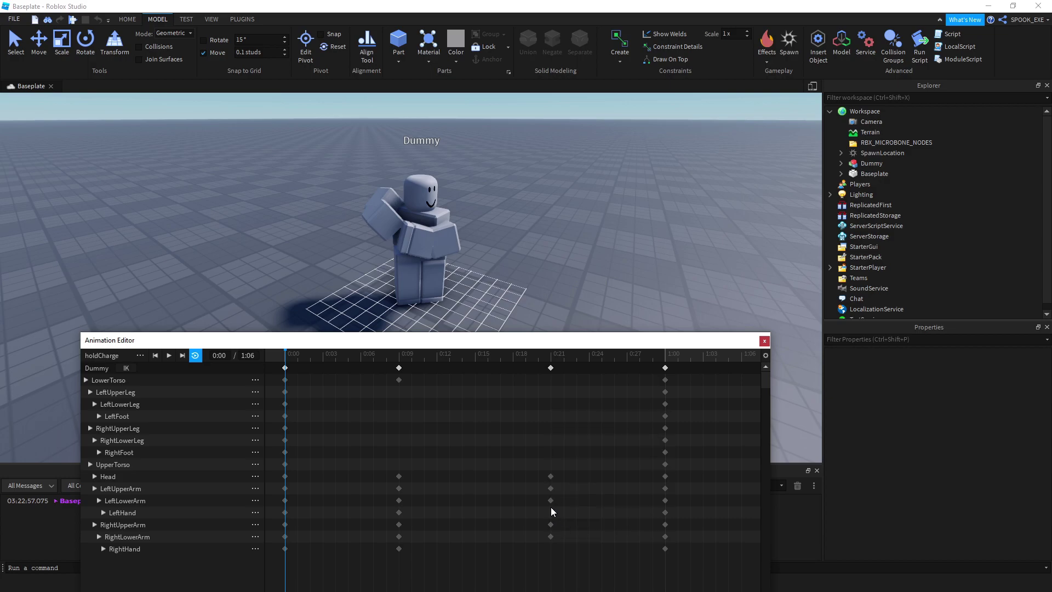
right_click(550, 507)
left_click(582, 412)
right_click(553, 547)
left_click(589, 452)
Step: Remove the LowerTorso keyframes at 0:09 and 0:21
left_click(535, 355)
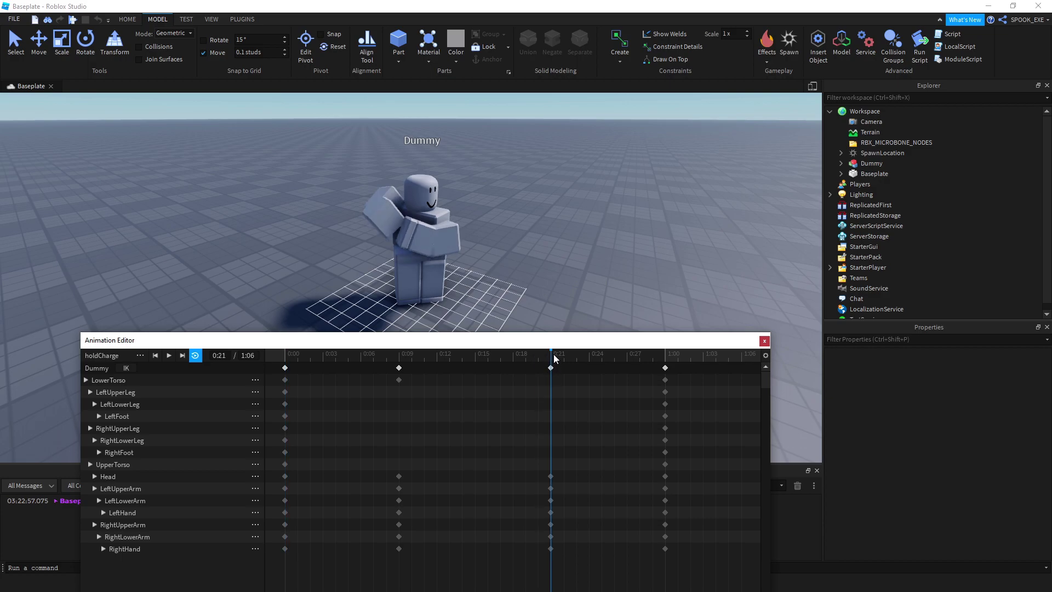
right_click(549, 381)
left_click(560, 387)
left_click(437, 356)
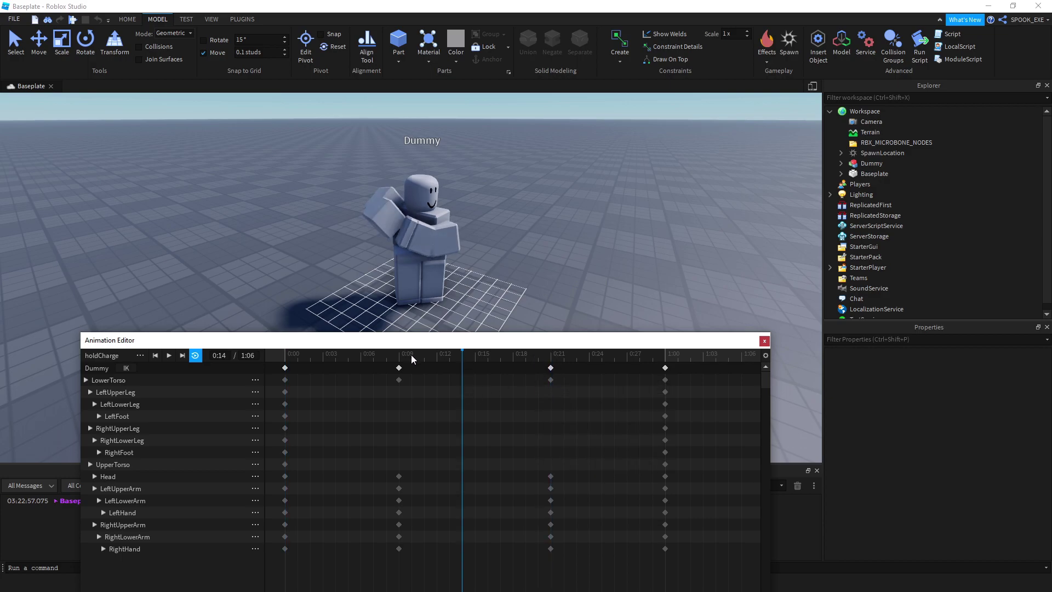
left_click(397, 380)
key("Delete")
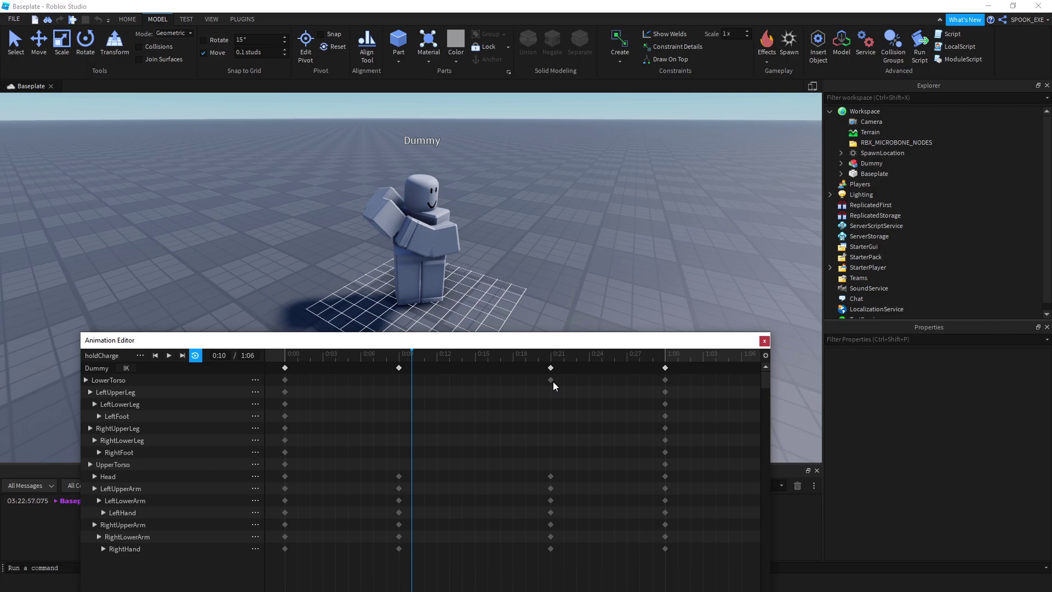
left_click(551, 380)
key("Delete")
Step: Play holdCharge and select every keyframe in it
left_click_drag(520, 345, 543, 340)
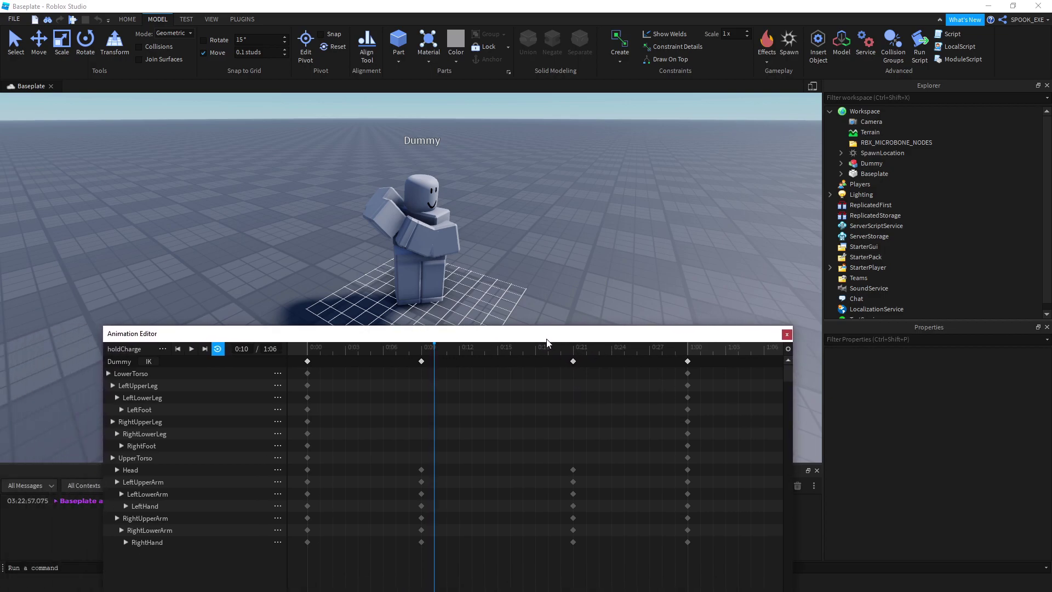
left_click(191, 348)
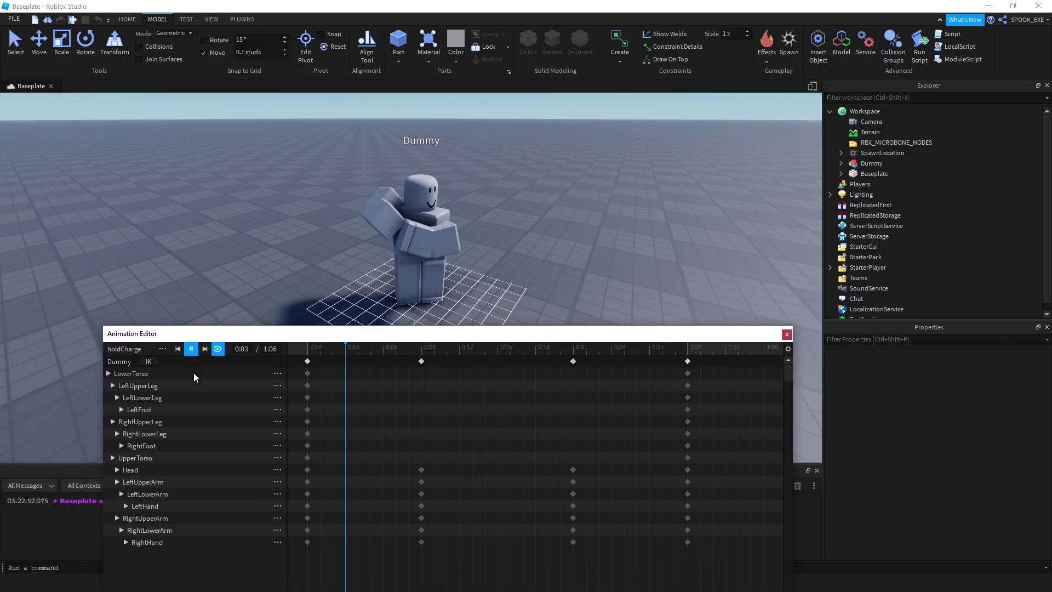
left_click_drag(292, 575, 773, 362)
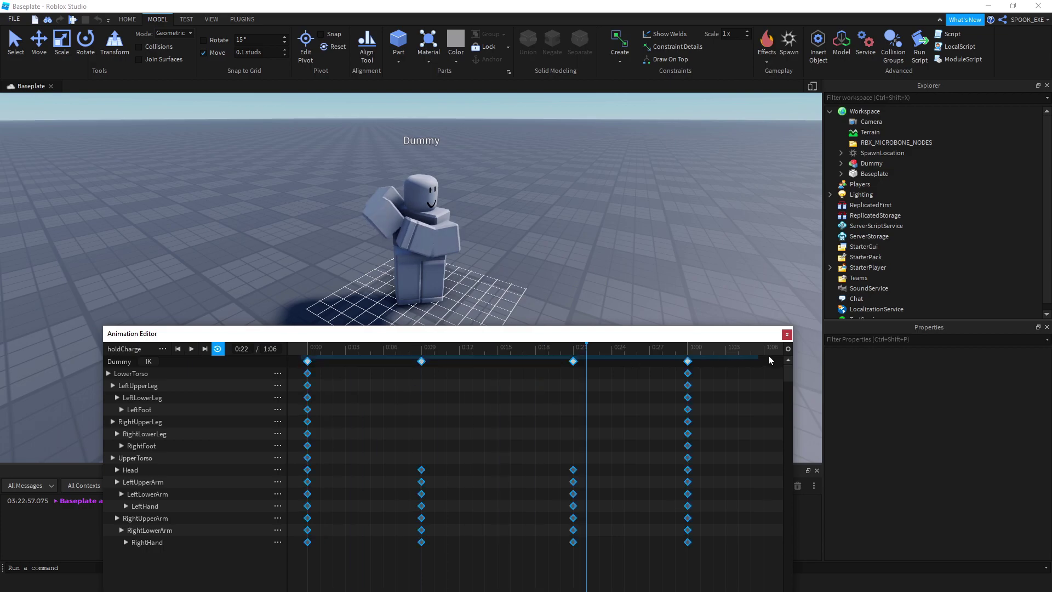
Step: Change holdCharge's duration to 40, play it, and list saved animations to load
right_click(691, 363)
left_click(740, 444)
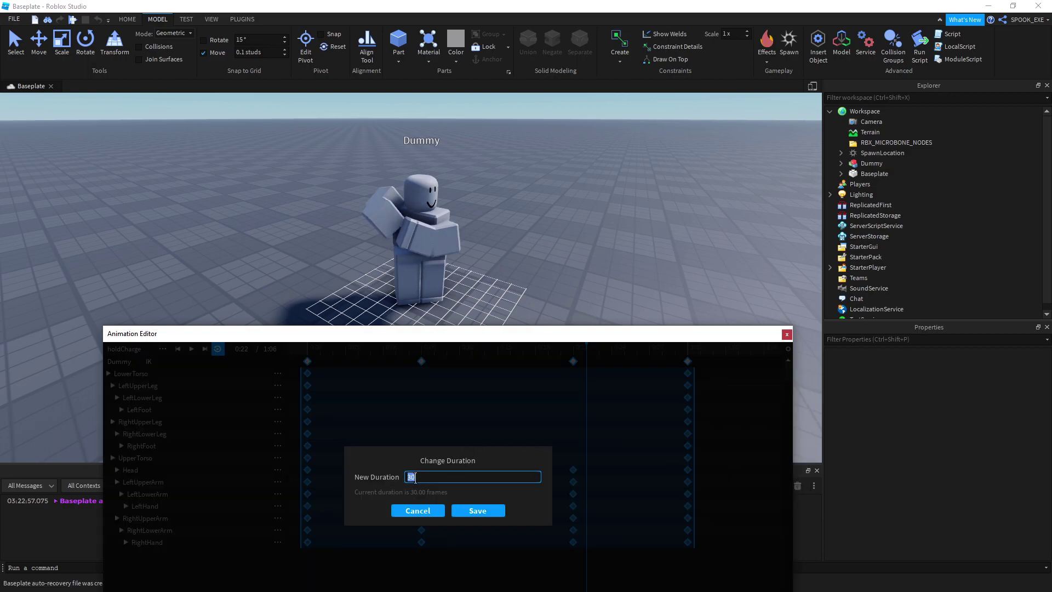
type("40")
left_click(489, 510)
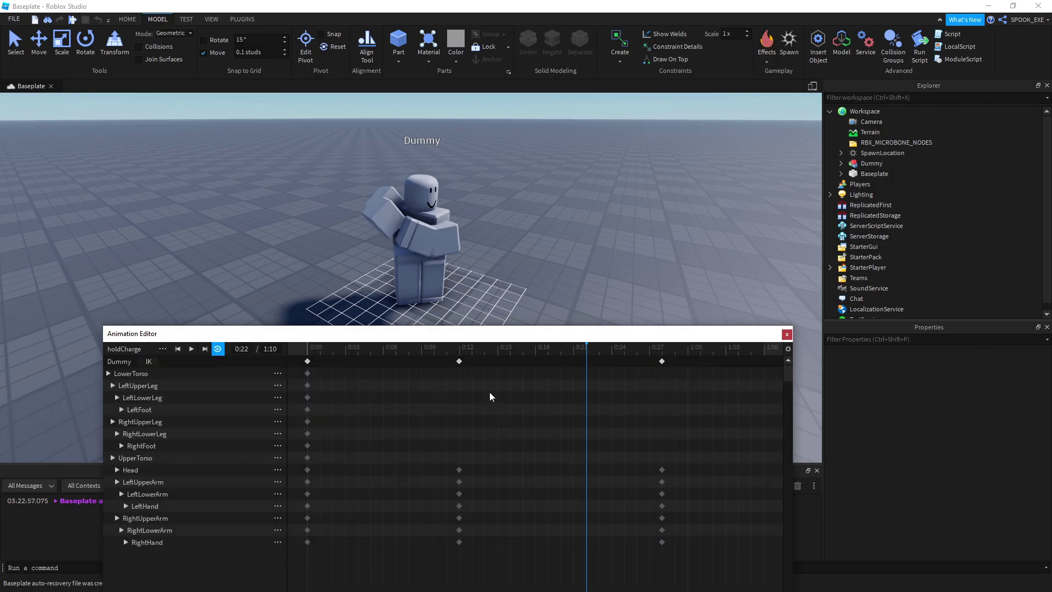
key("space")
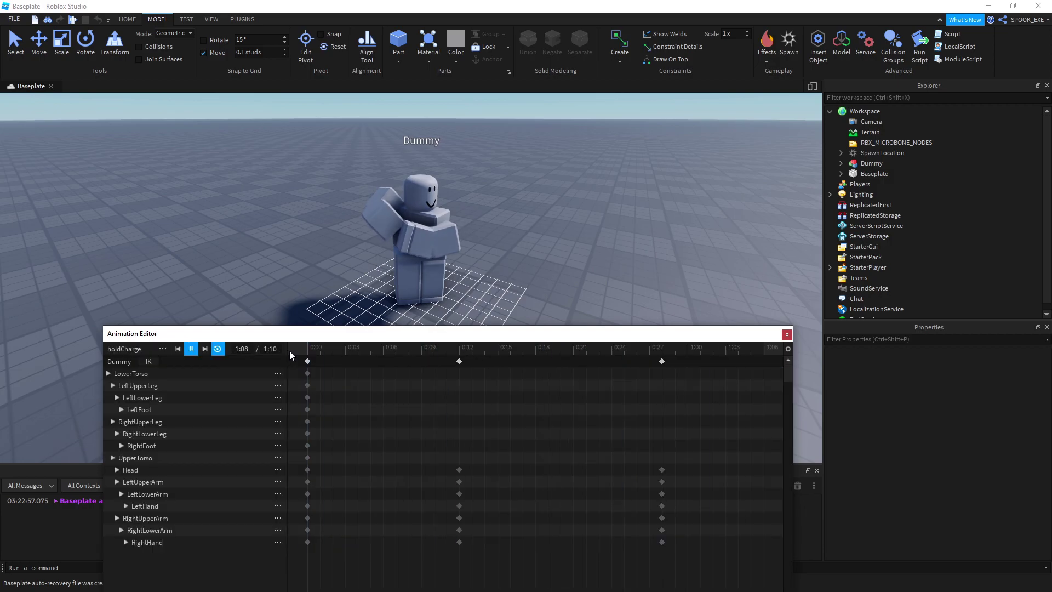
left_click(191, 348)
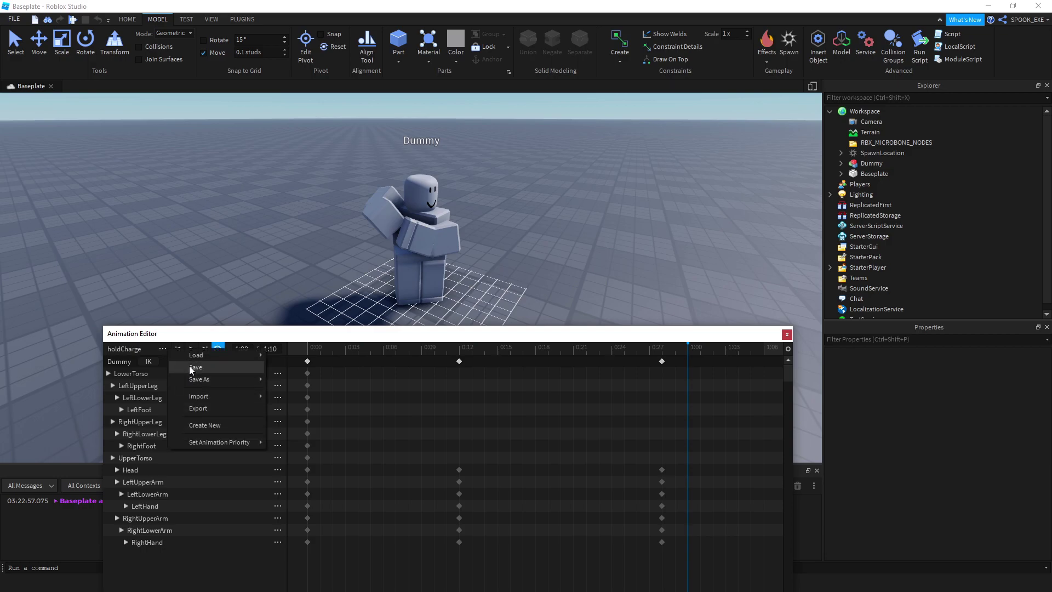
left_click(154, 350)
mouse_move(182, 352)
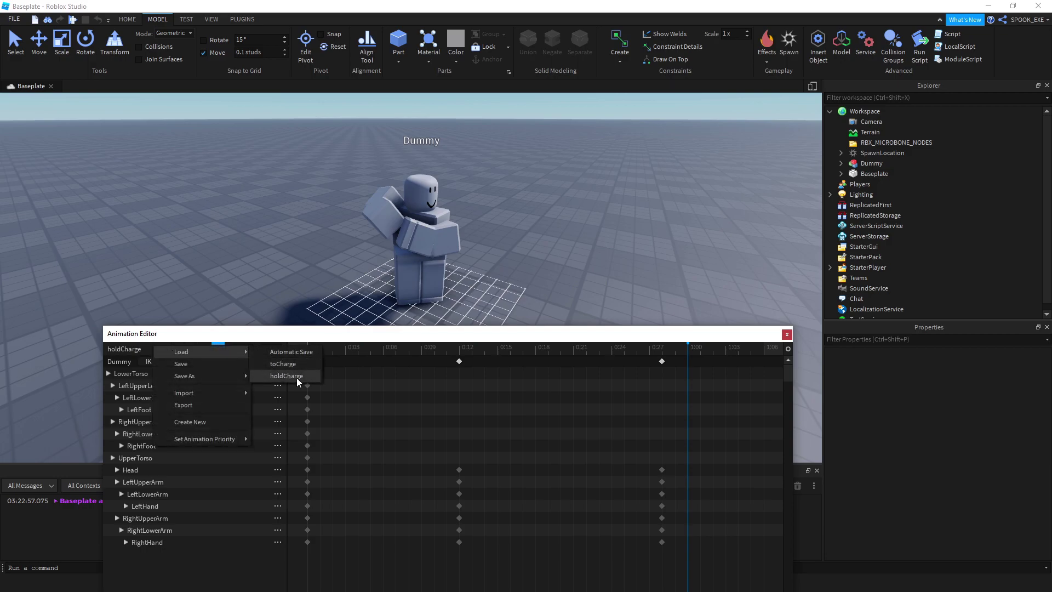
Step: Load toCharge, dismiss the unaligned keys warning, and reposition the Animation Editor
left_click(287, 364)
left_click_drag(534, 352, 564, 354)
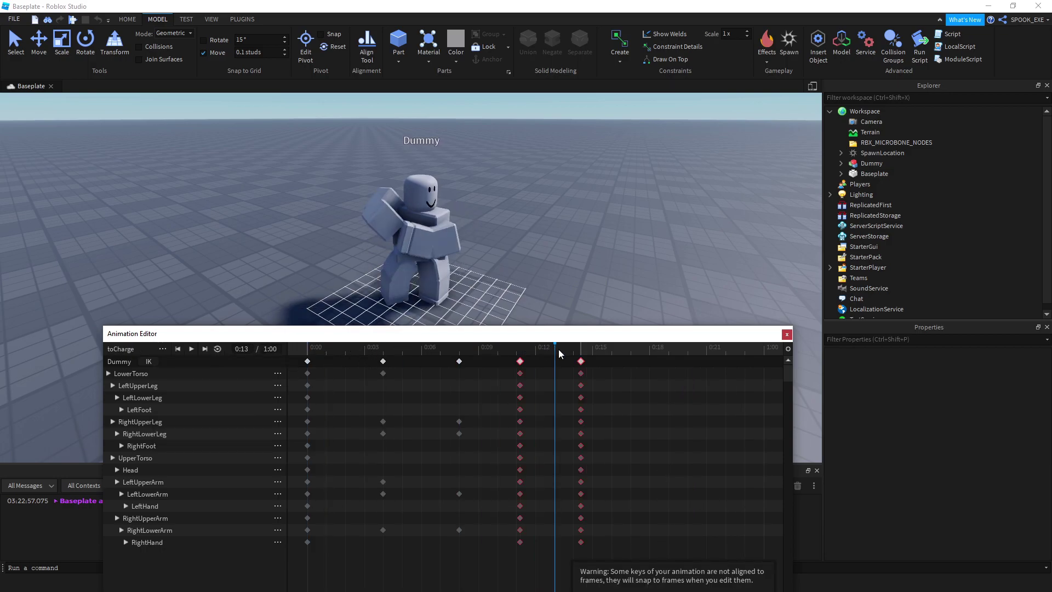
left_click_drag(673, 338, 683, 248)
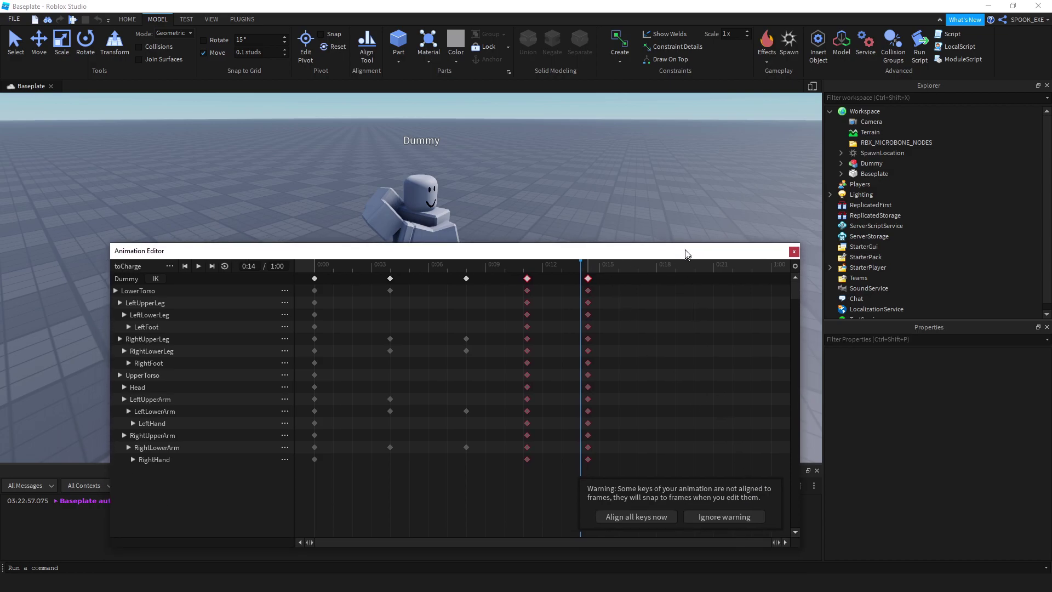
left_click(705, 509)
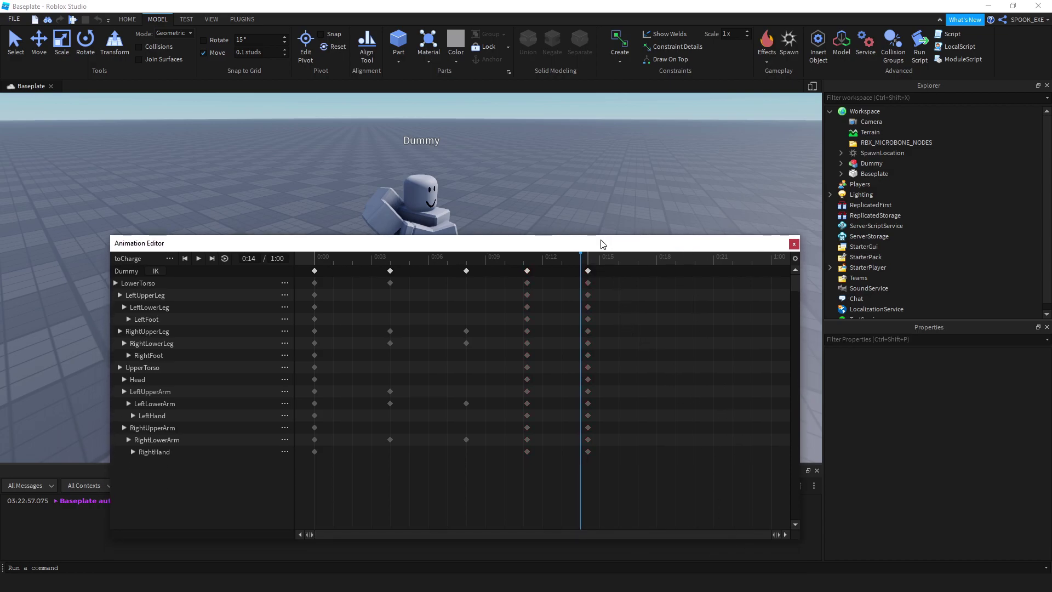
left_click_drag(601, 244, 589, 311)
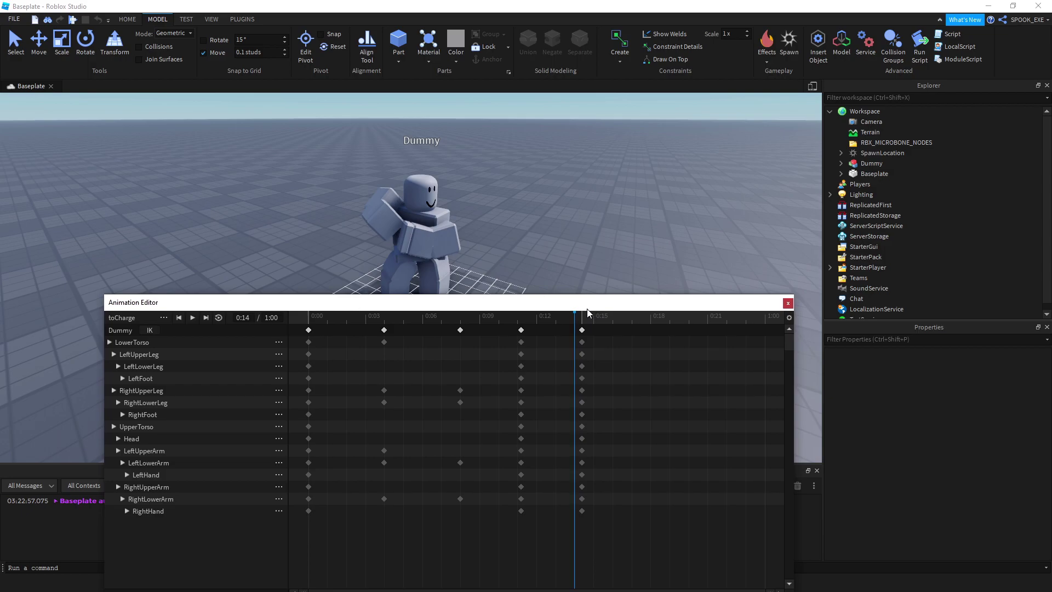
left_click_drag(307, 320, 581, 340)
Step: Widen the editor, enable Move snap, and shift the last two columns to about 0:12 and 0:16
left_click_drag(214, 308, 197, 286)
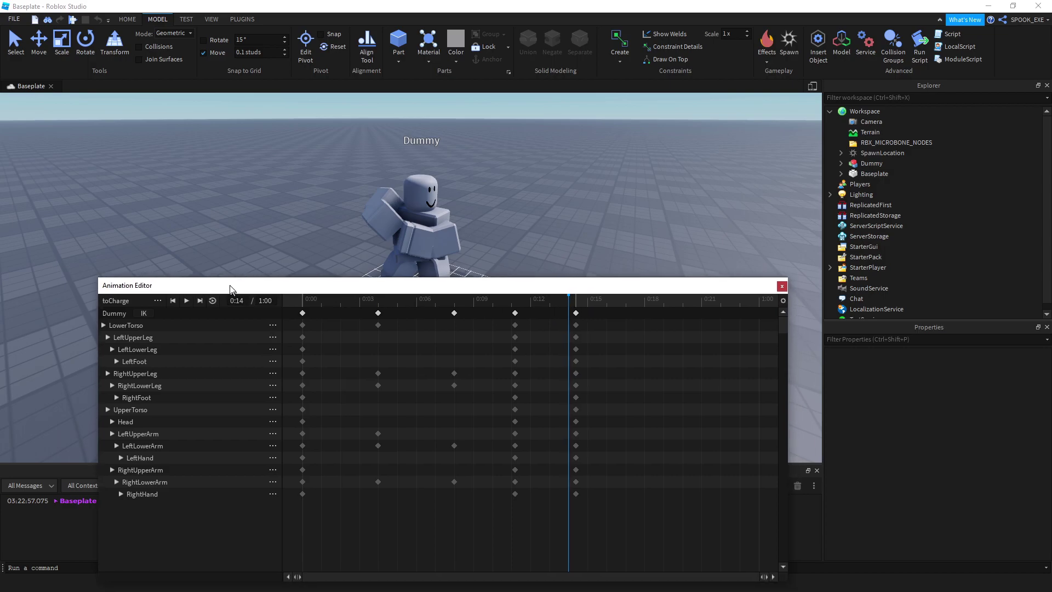
left_click_drag(782, 311, 828, 310)
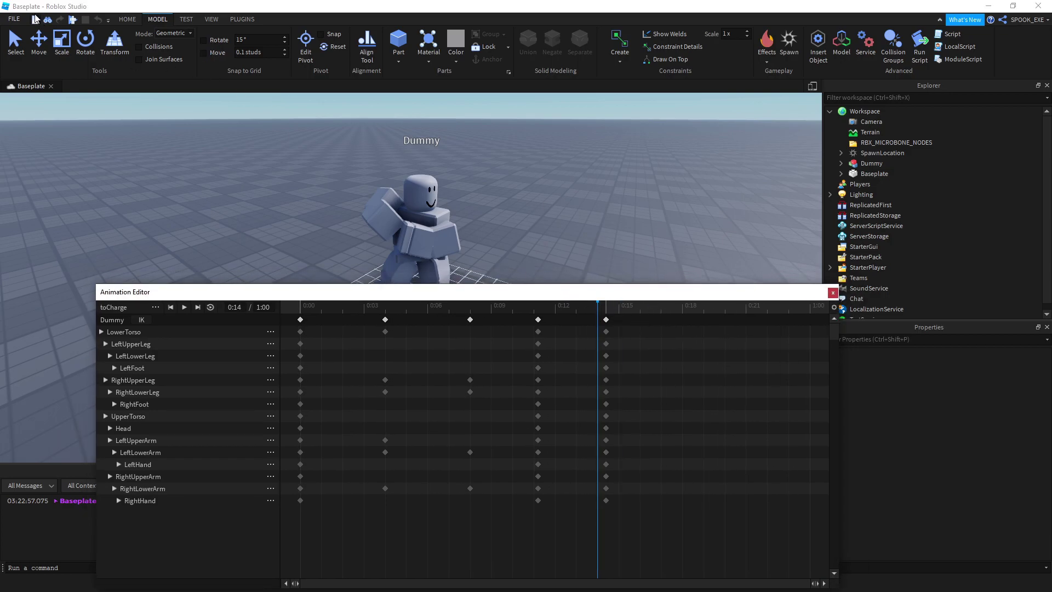
left_click(209, 54)
left_click(606, 319)
left_click_drag(606, 319, 617, 321)
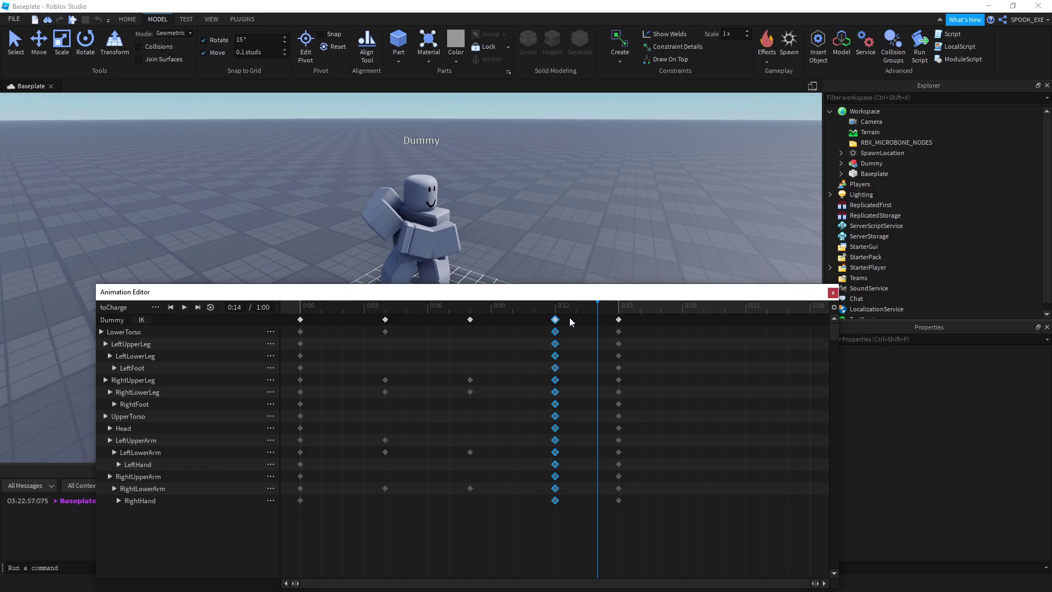
left_click(535, 318)
left_click_drag(619, 319, 639, 320)
Step: Play toCharge, then copy its final keyframe
key("space")
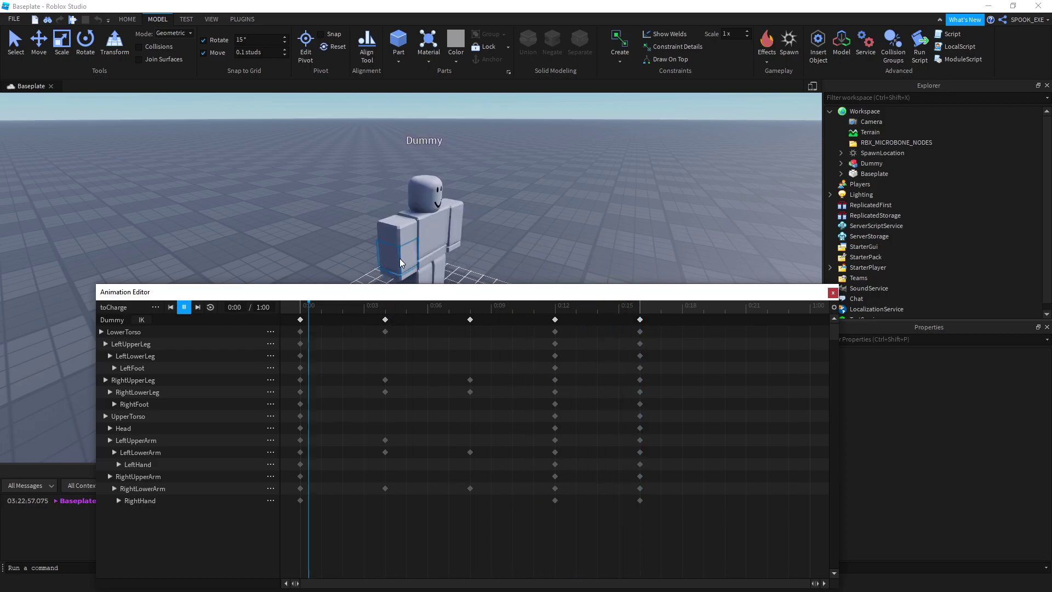
key("space")
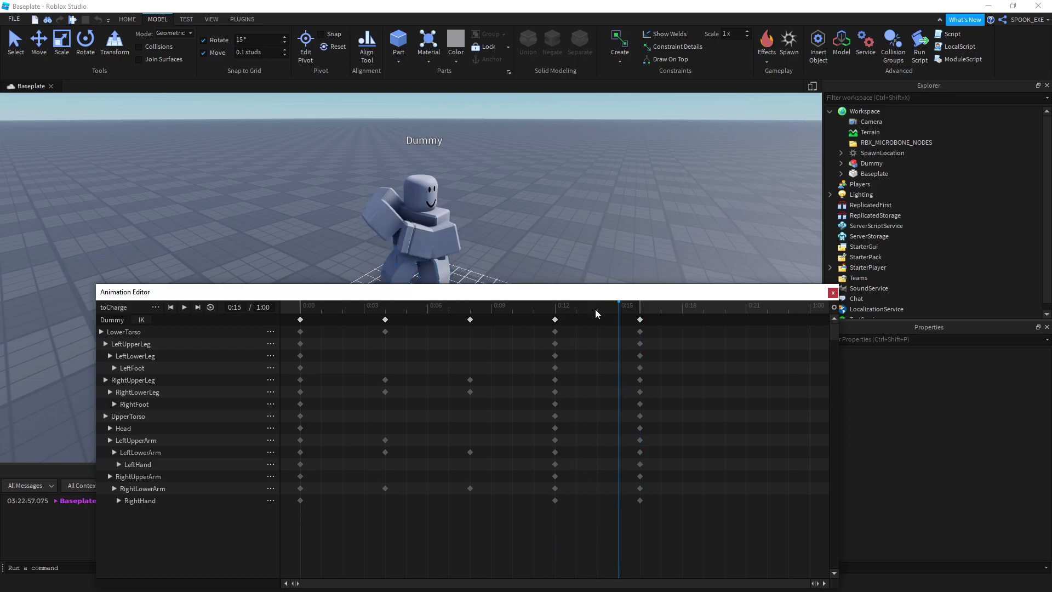
left_click_drag(597, 313, 554, 315)
right_click(643, 326)
key("Escape")
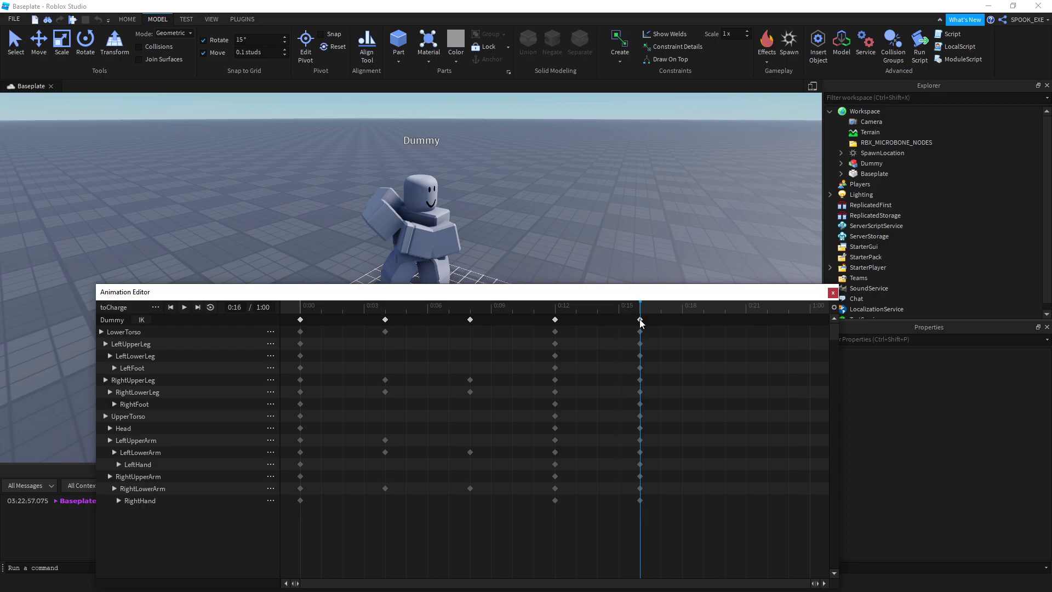
right_click(640, 322)
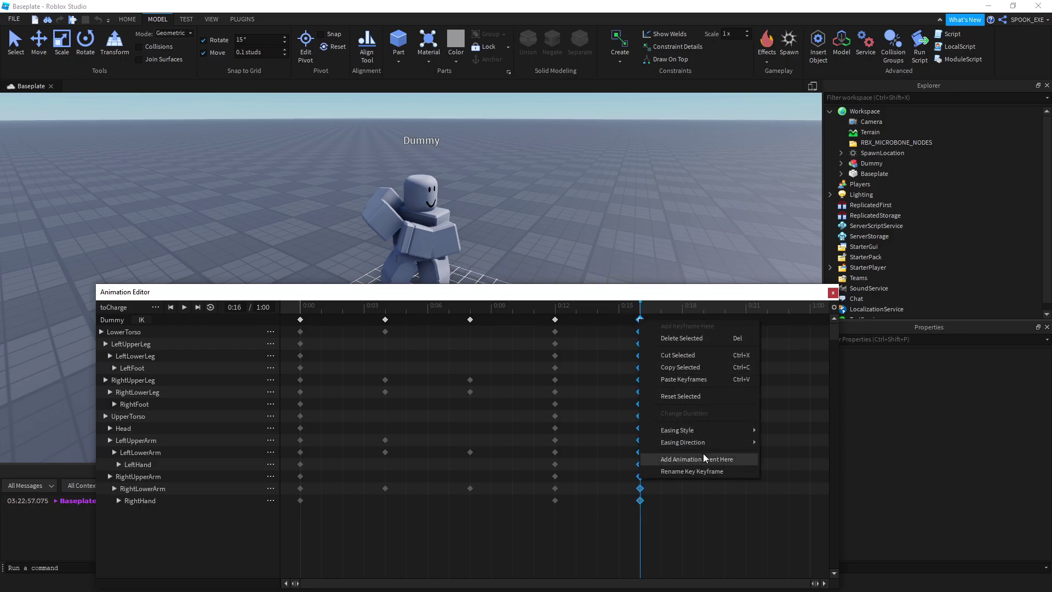
left_click(690, 367)
Step: Save toCharge and load holdCharge
left_click(157, 306)
left_click(184, 324)
left_click(158, 308)
left_click(296, 324)
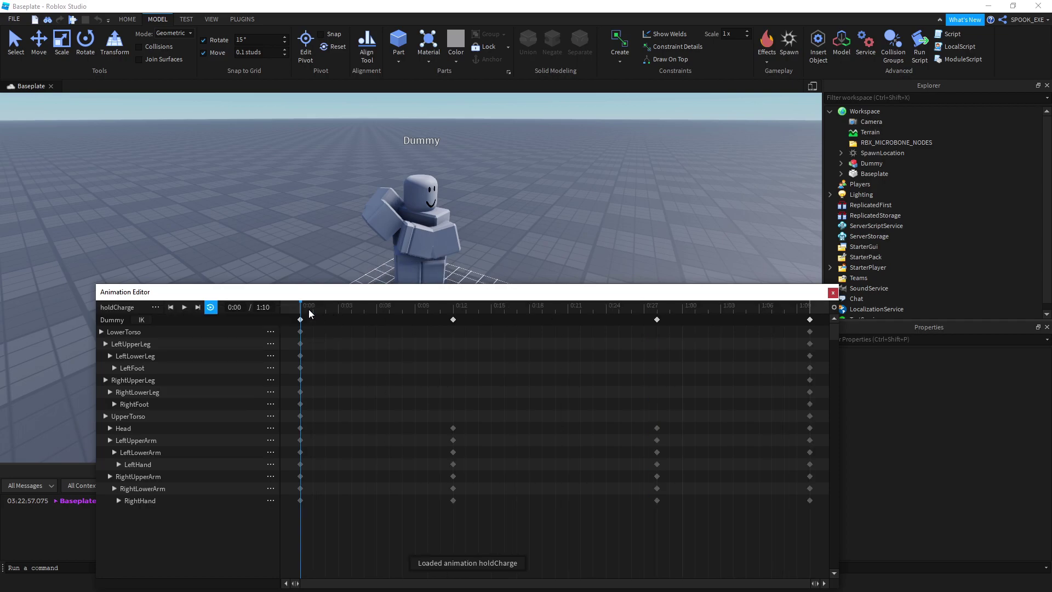
Step: Pull holdCharge's final keyframe column slightly earlier to about 1:07, then preview it
right_click_drag(419, 252, 403, 215)
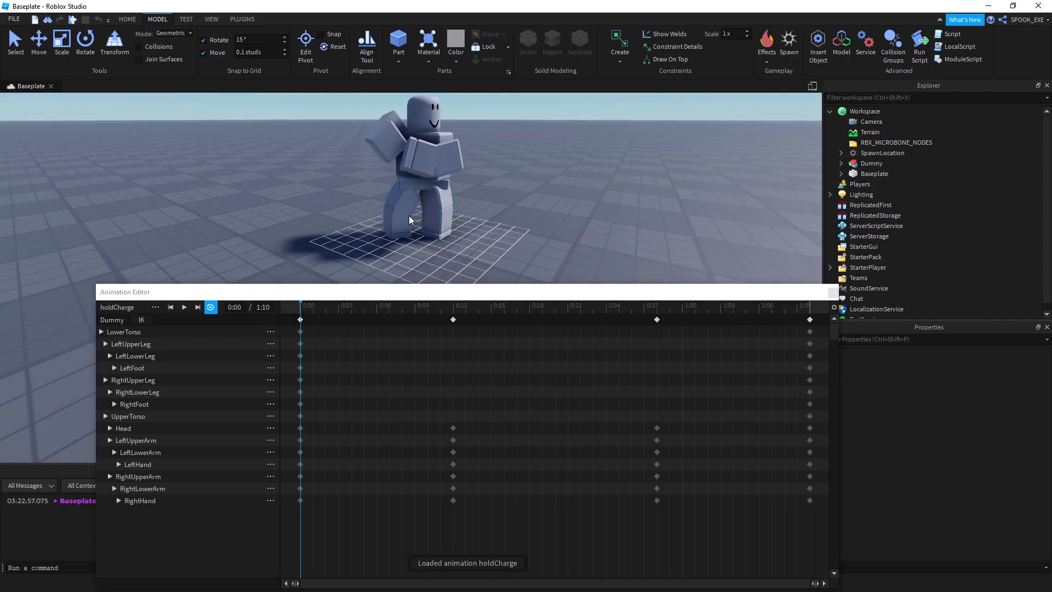
left_click(301, 319)
left_click(809, 311)
left_click_drag(810, 317, 806, 322)
left_click(810, 308)
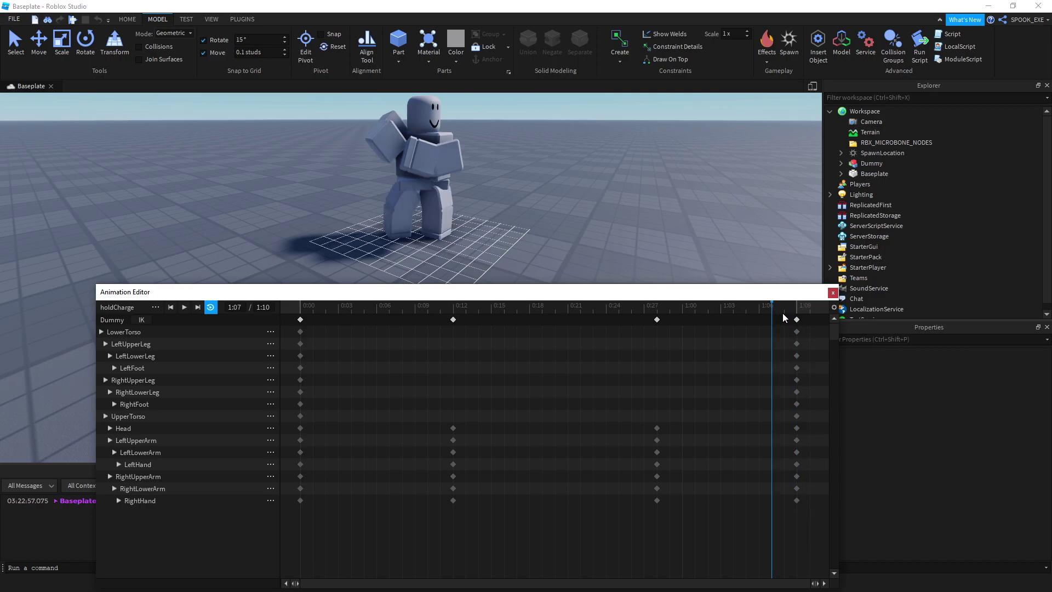
right_click_drag(345, 210, 346, 214)
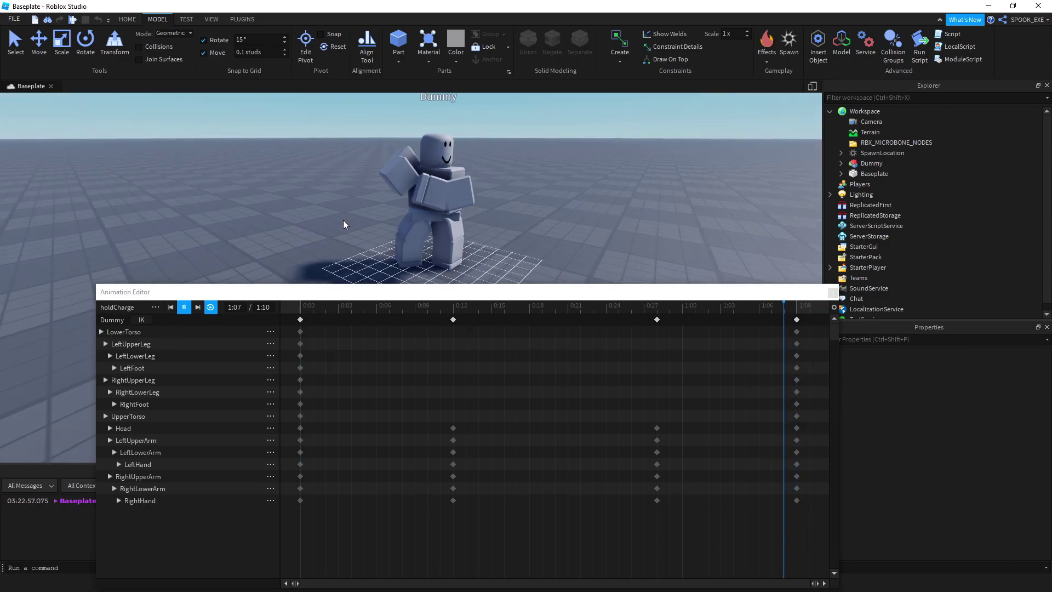
mouse_move(383, 308)
left_mouse_down()
mouse_move(301, 313)
mouse_move(453, 313)
left_mouse_up()
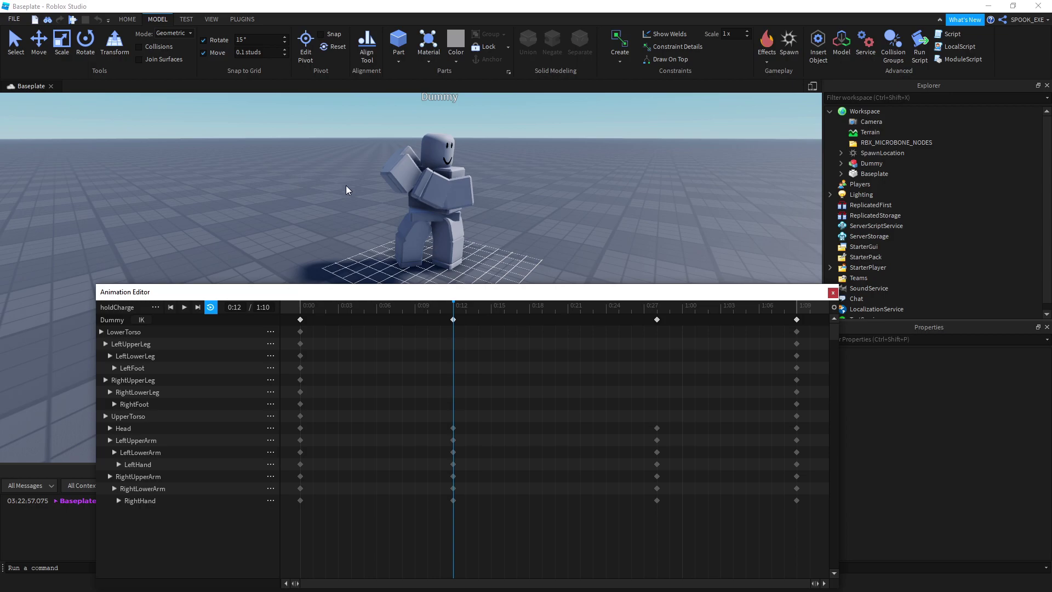
Step: Tweak the left upper and lower leg rotations, then turn off movement snapping
left_click(457, 233)
right_click_drag(460, 230, 461, 231)
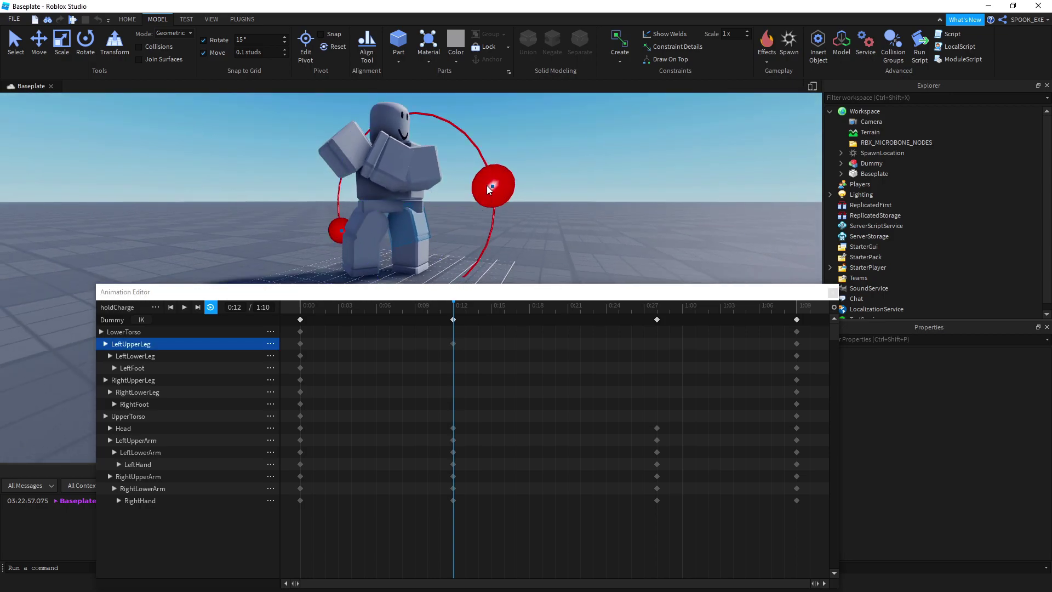
left_click_drag(490, 179, 490, 180)
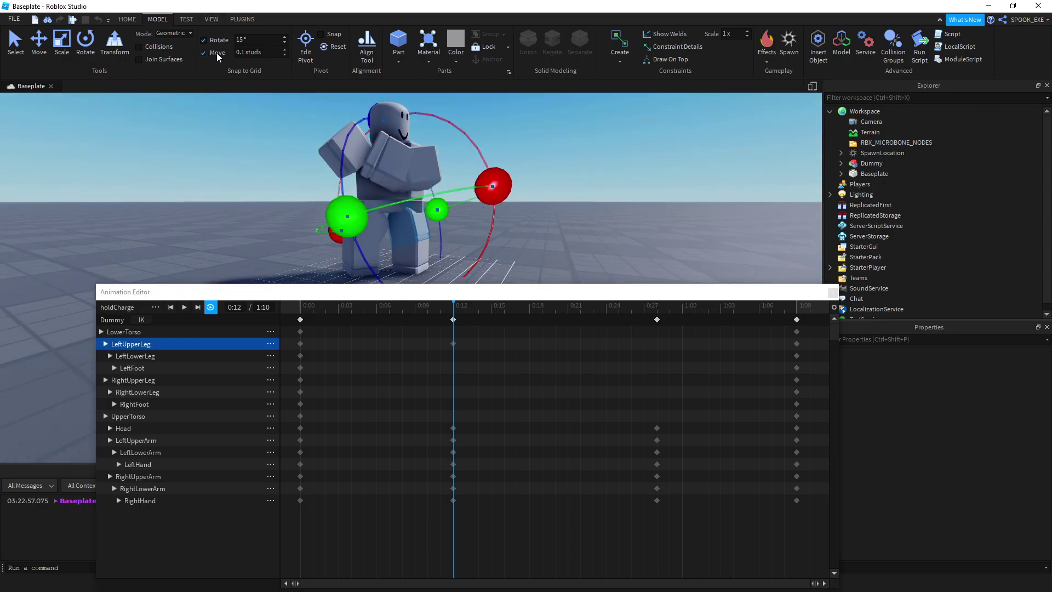
left_click(433, 236)
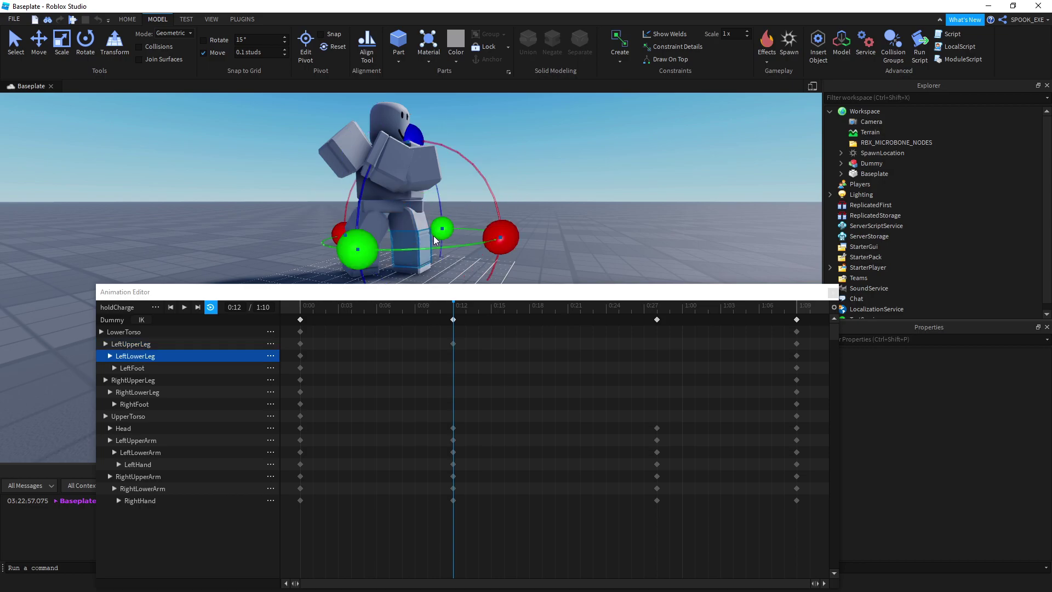
left_click_drag(495, 239, 495, 239)
left_click(363, 230)
right_click_drag(363, 226, 384, 259)
left_click(423, 224)
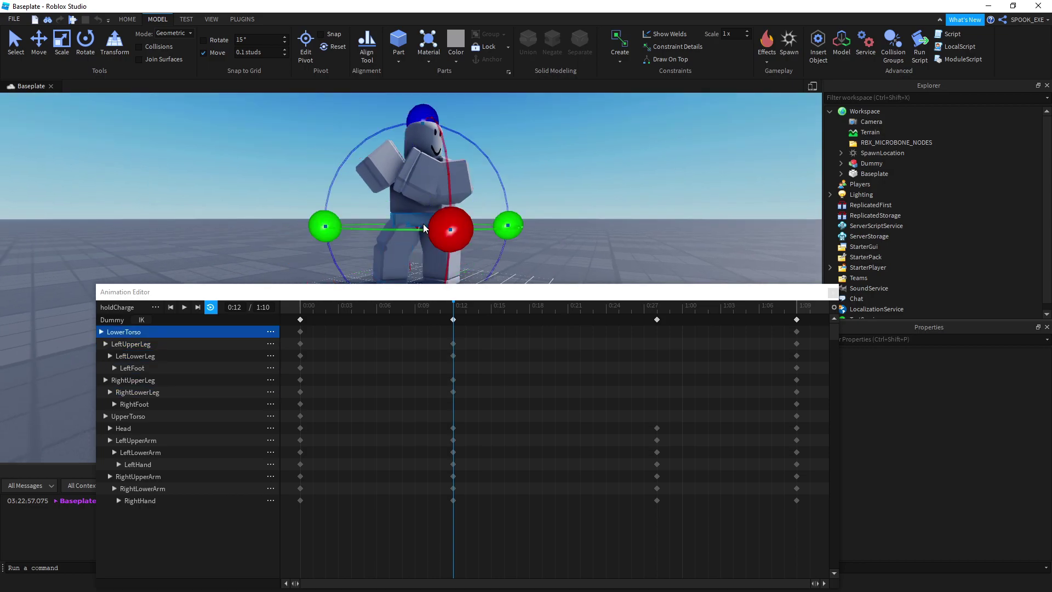
key("ctrl+2")
right_click_drag(425, 151, 426, 152)
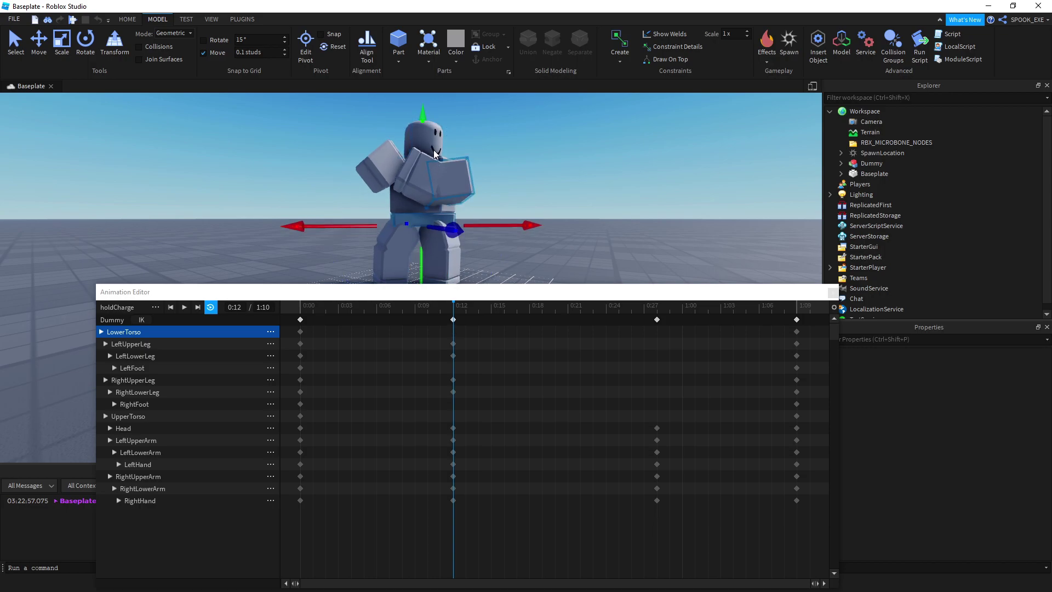
left_click(204, 53)
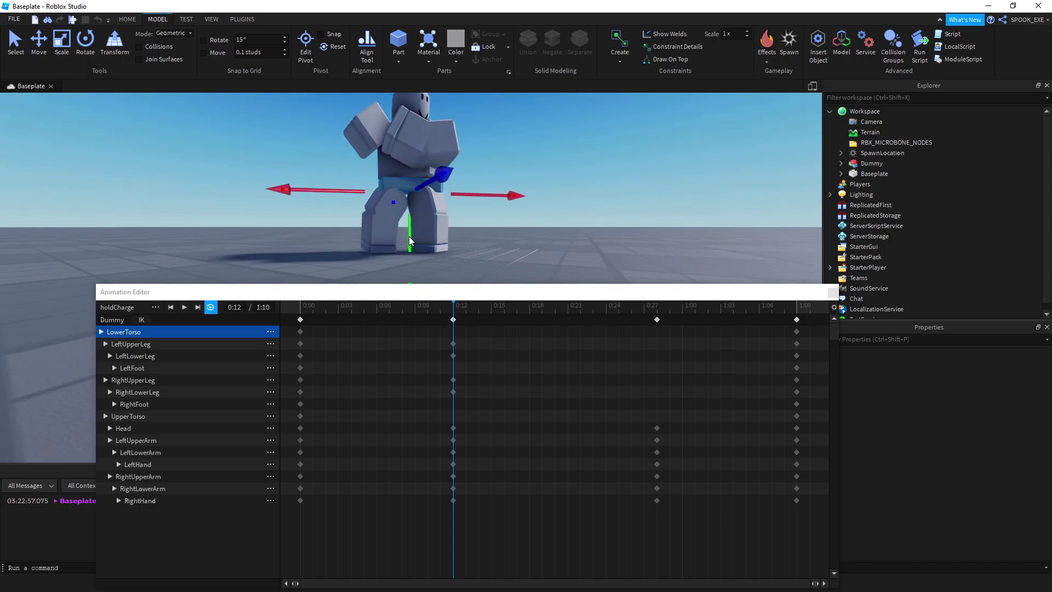
left_click(510, 251)
scroll(509, 250, "down", 3)
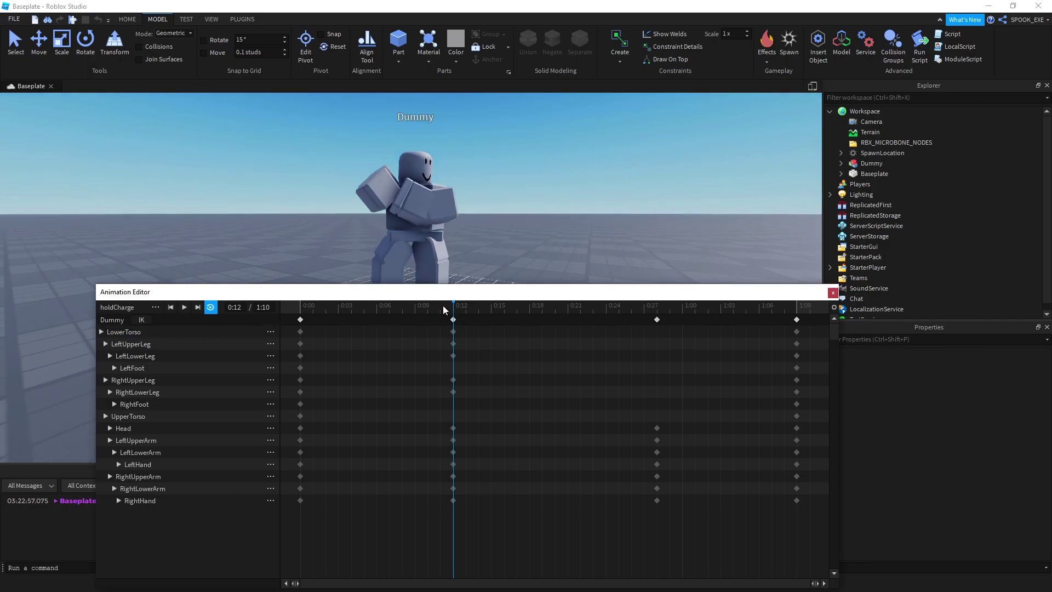
Step: Inspect the torso and leg parts at the 0:28 keyframe from lower camera angles
left_click_drag(439, 306, 407, 310)
right_click_drag(462, 210, 443, 205)
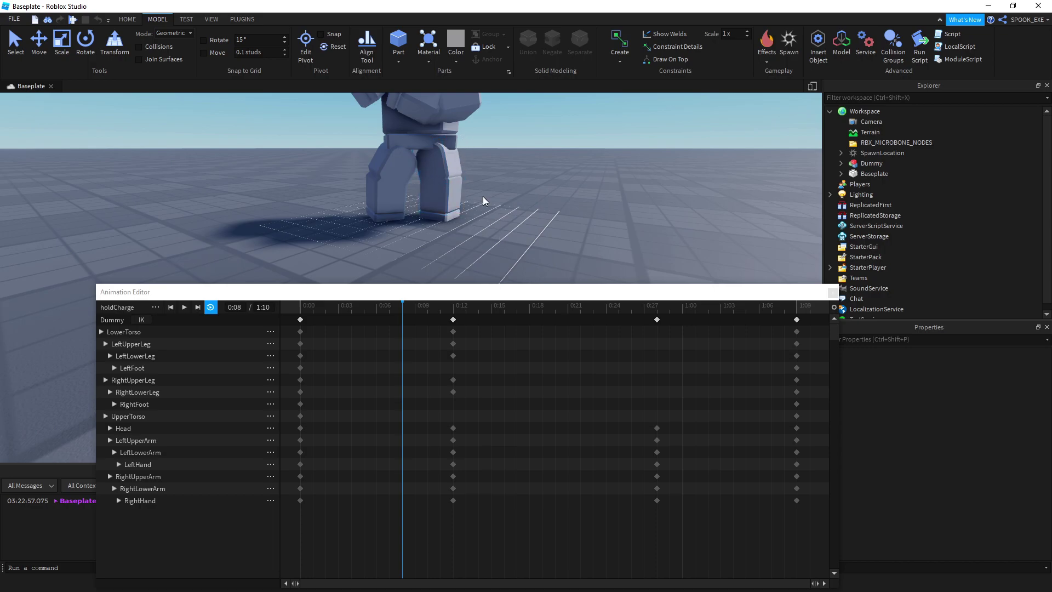
left_click_drag(398, 311, 660, 324)
left_click(417, 127)
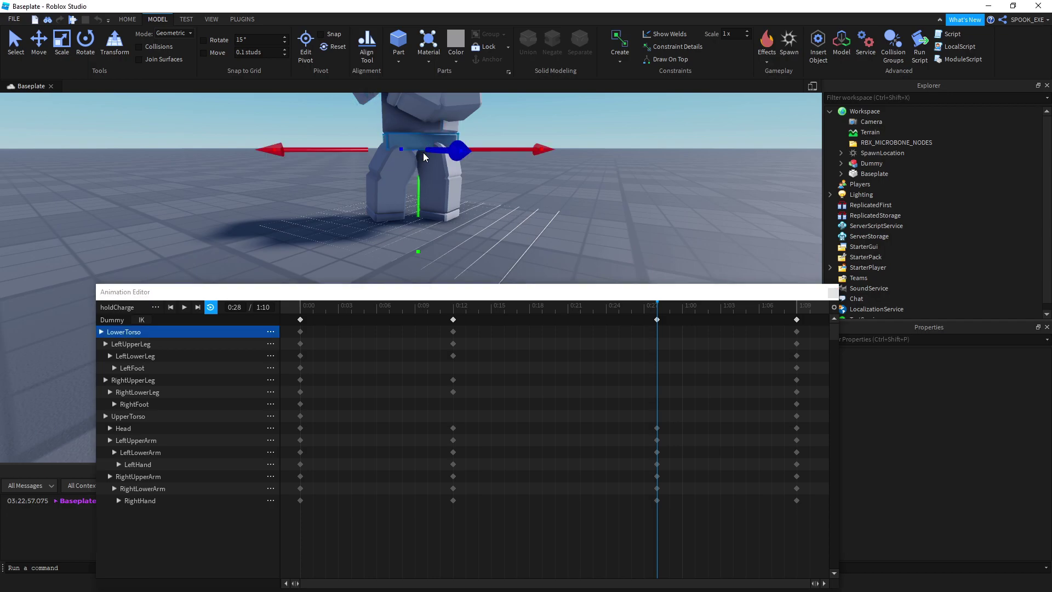
key("ctrl+r")
left_click(443, 169)
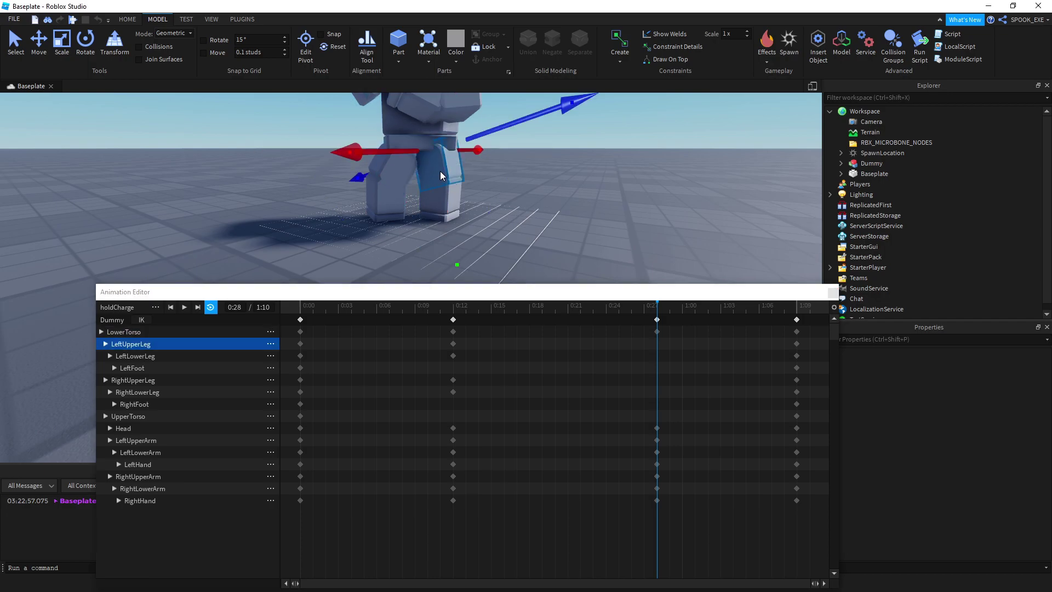
key("ctrl+r")
mouse_move(445, 167)
right_mouse_down()
mouse_move(433, 231)
mouse_move(505, 193)
right_mouse_up()
left_click(369, 188)
right_click_drag(368, 188, 357, 160)
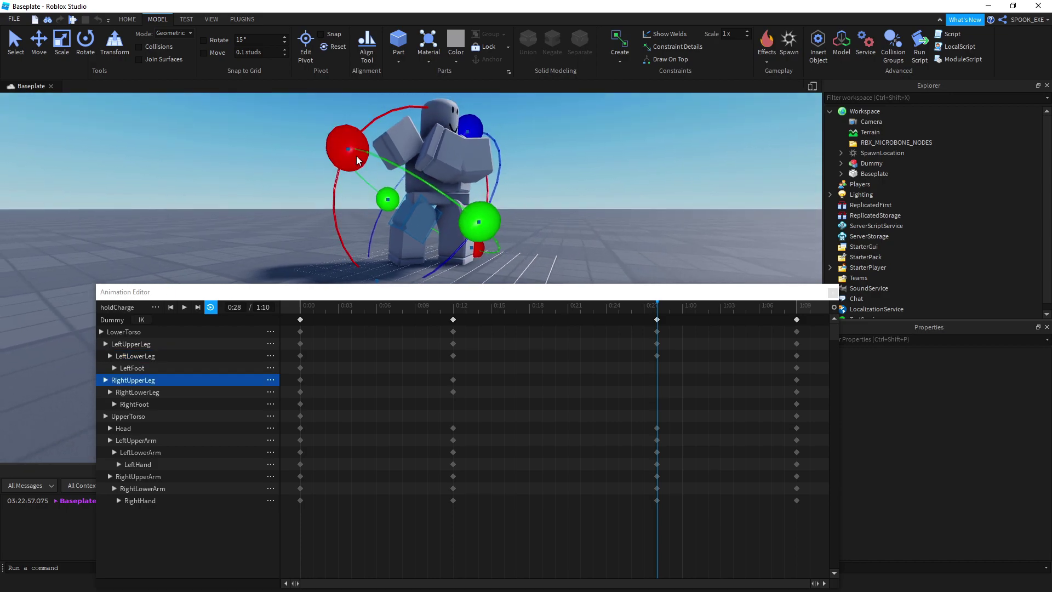
left_click(407, 229)
left_click(323, 232)
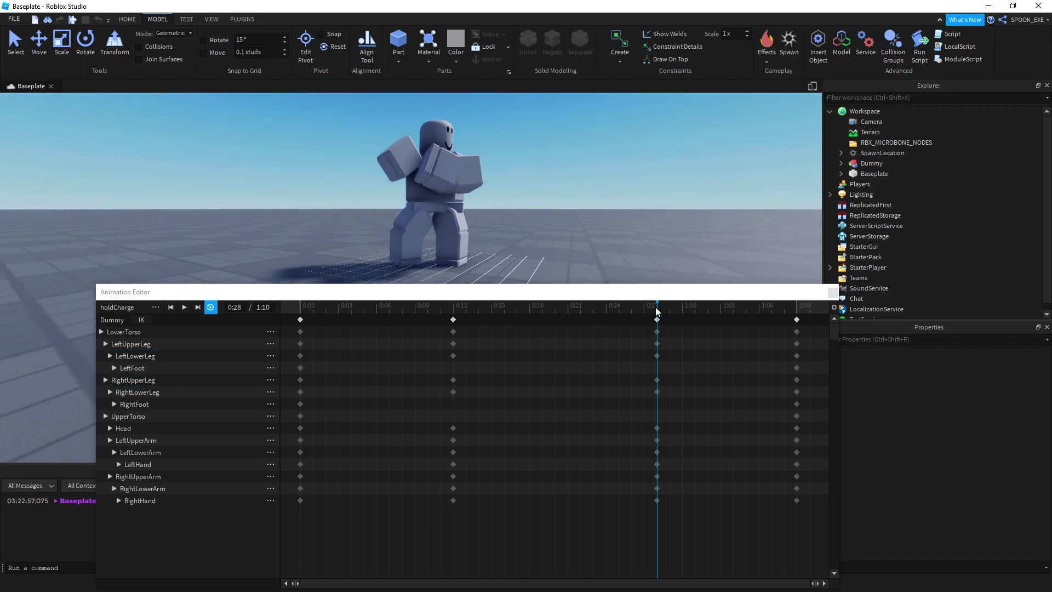
Step: Preview playback, adjust the right upper leg at the 0:28 keyframe, and replay
left_click(308, 327)
key("space")
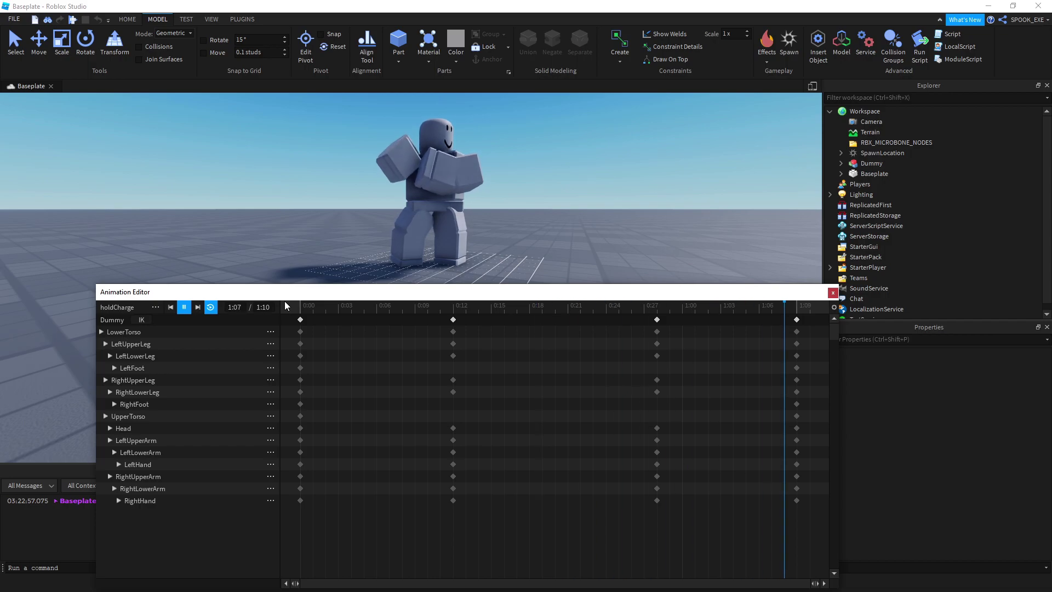
key("space")
left_click(633, 309)
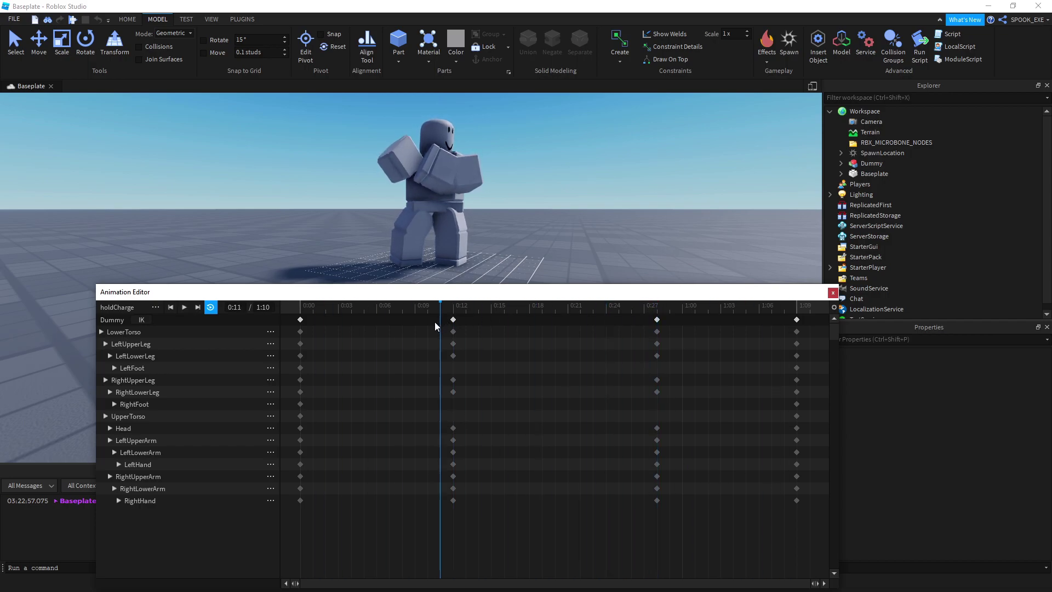
left_click_drag(636, 310, 657, 320)
left_click(410, 221)
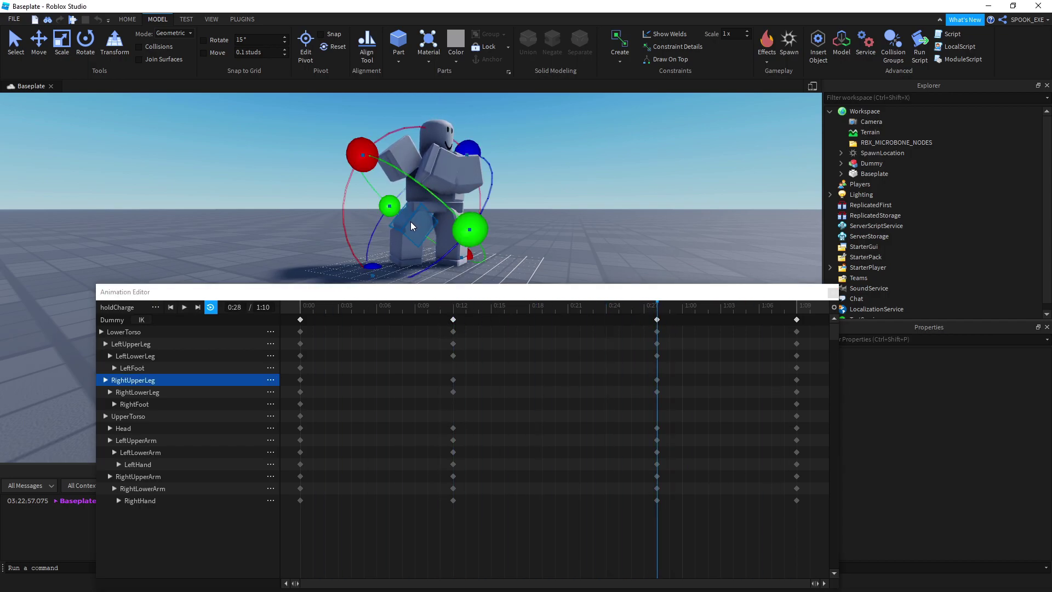
left_click_drag(367, 149, 370, 163)
left_click(415, 247)
left_click(323, 232)
key("space")
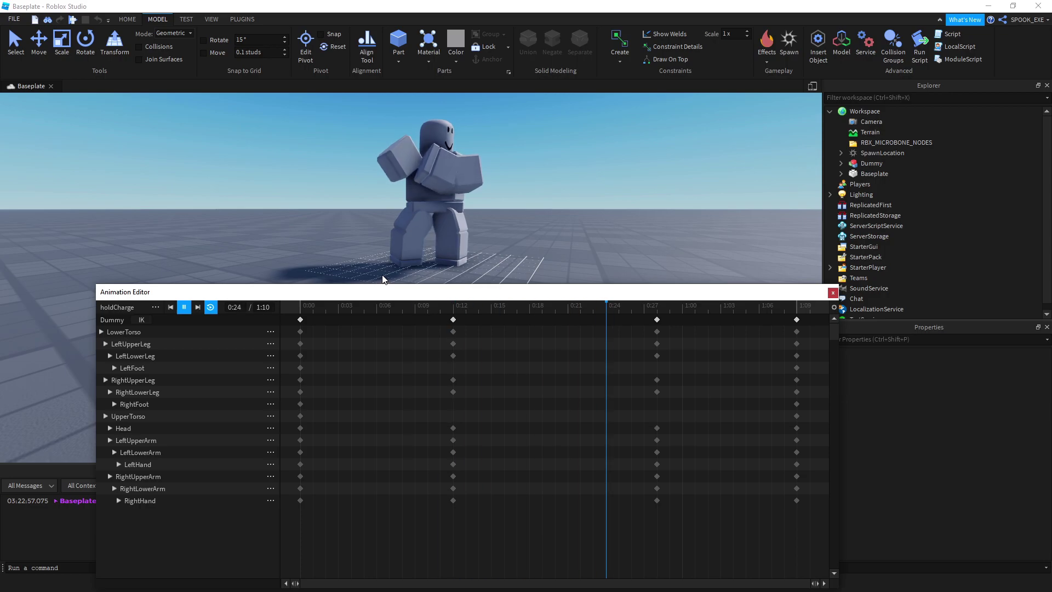
key("space")
Step: Loop holdCharge playback and view the Dummy from a higher, wider angle
left_click_drag(405, 307, 657, 319)
left_click(420, 205)
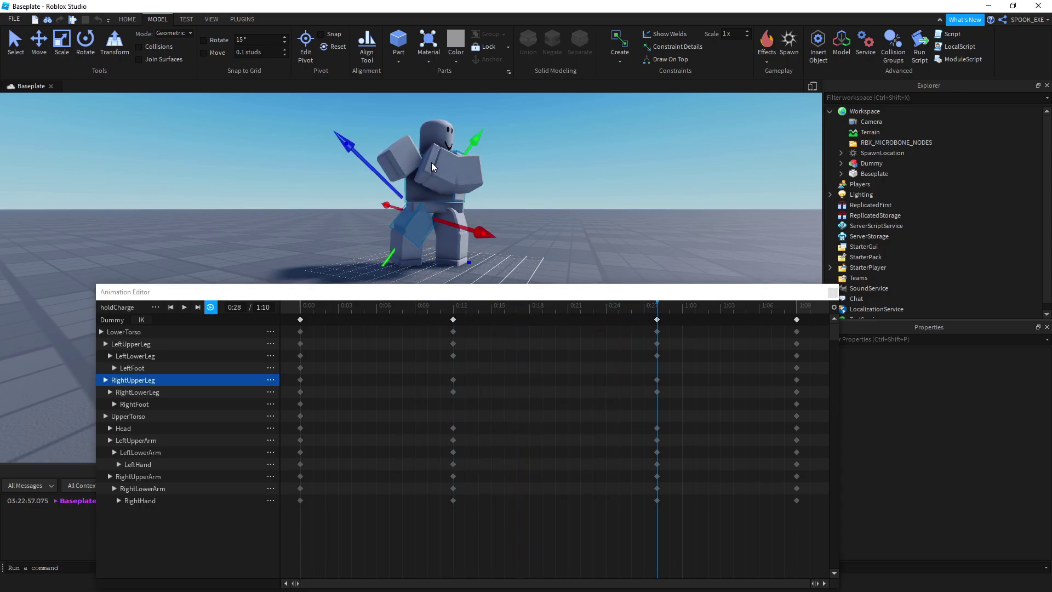
left_click(561, 186)
left_click(184, 306)
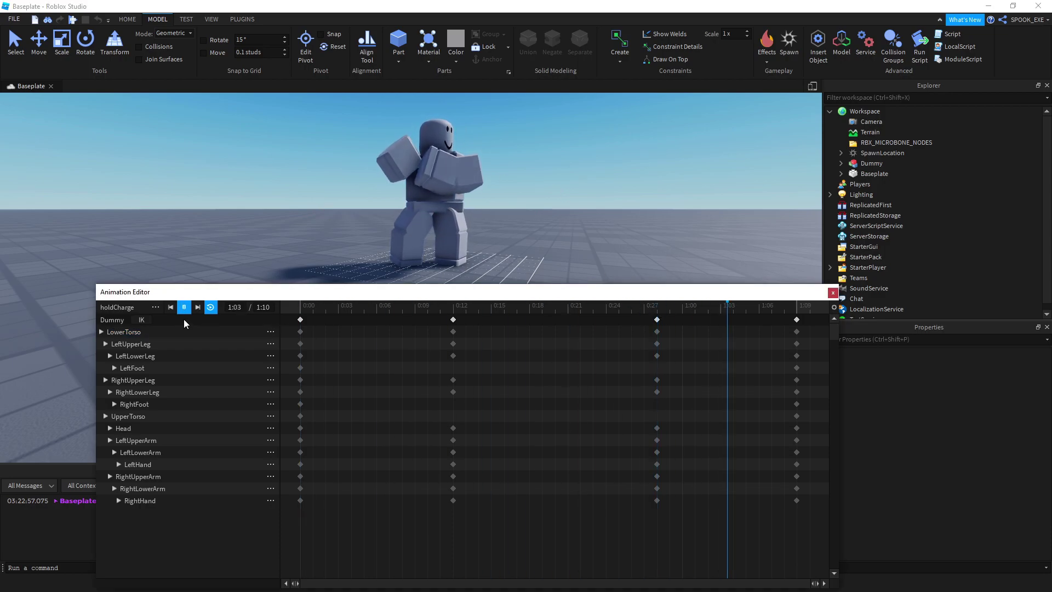
right_click_drag(407, 219, 413, 180)
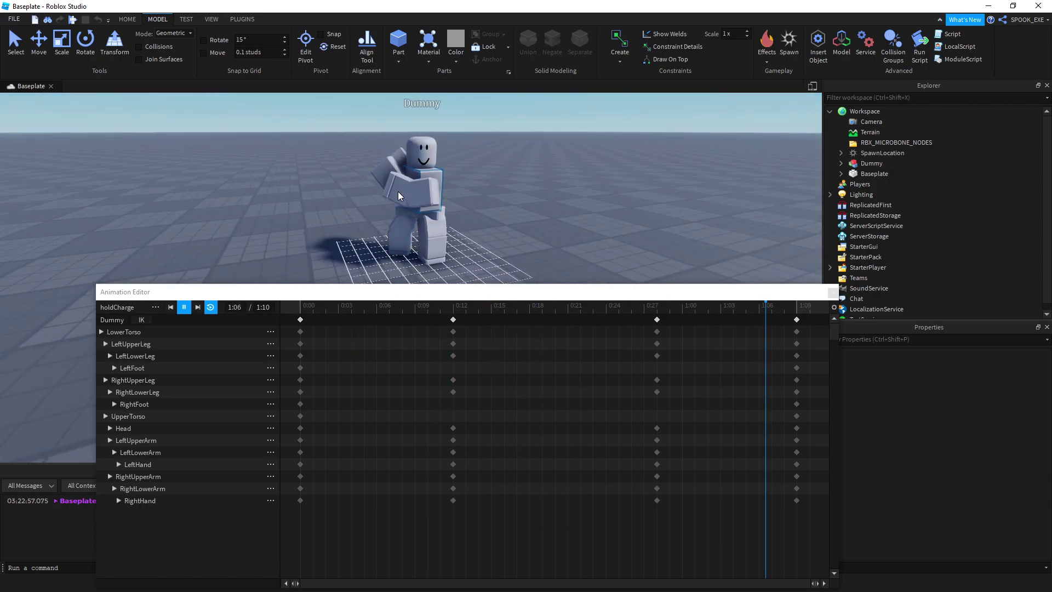
Step: Stop playback and save holdCharge, setting its Animation Priority to Action
right_click_drag(398, 192, 361, 216)
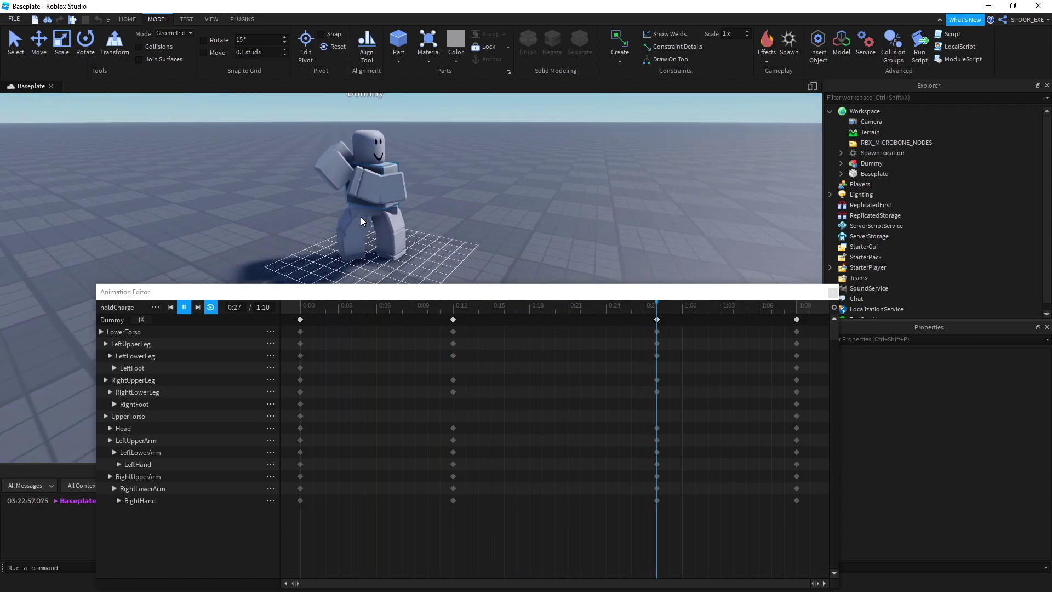
key("space")
left_click(149, 306)
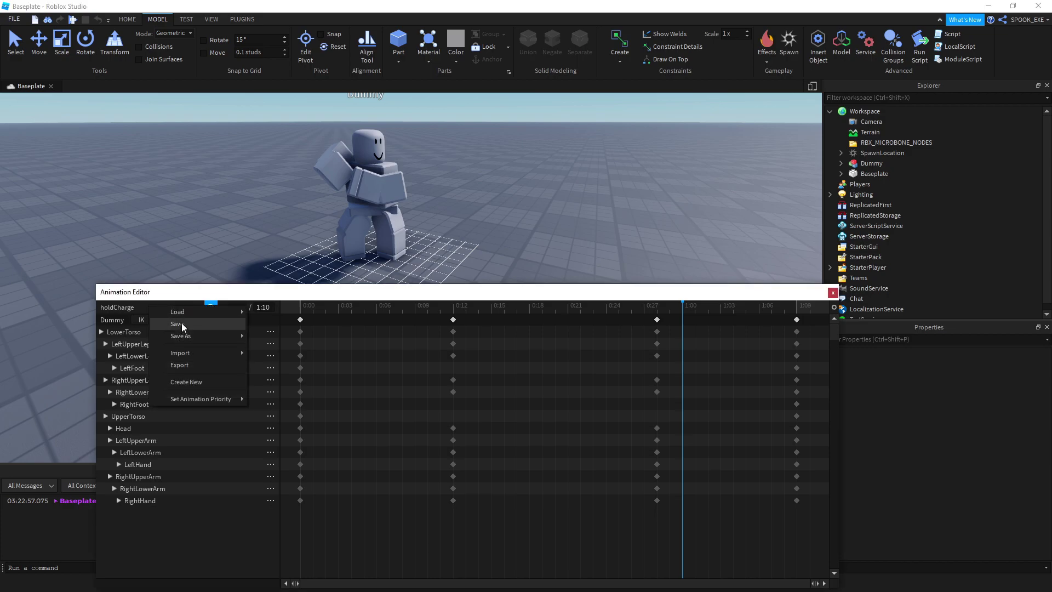
left_click(182, 326)
left_click(155, 307)
mouse_move(201, 402)
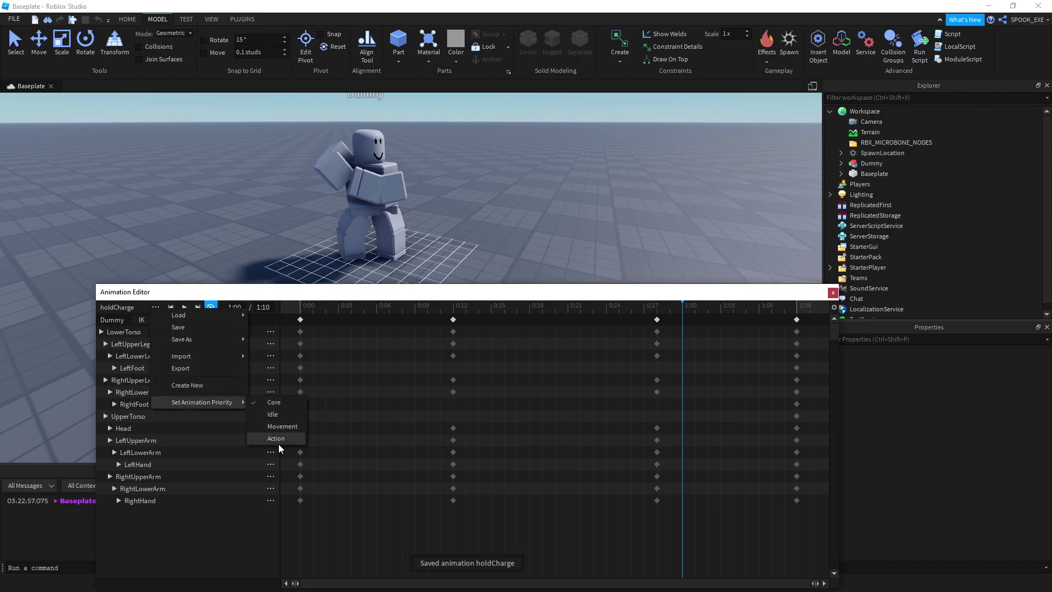
left_click(279, 442)
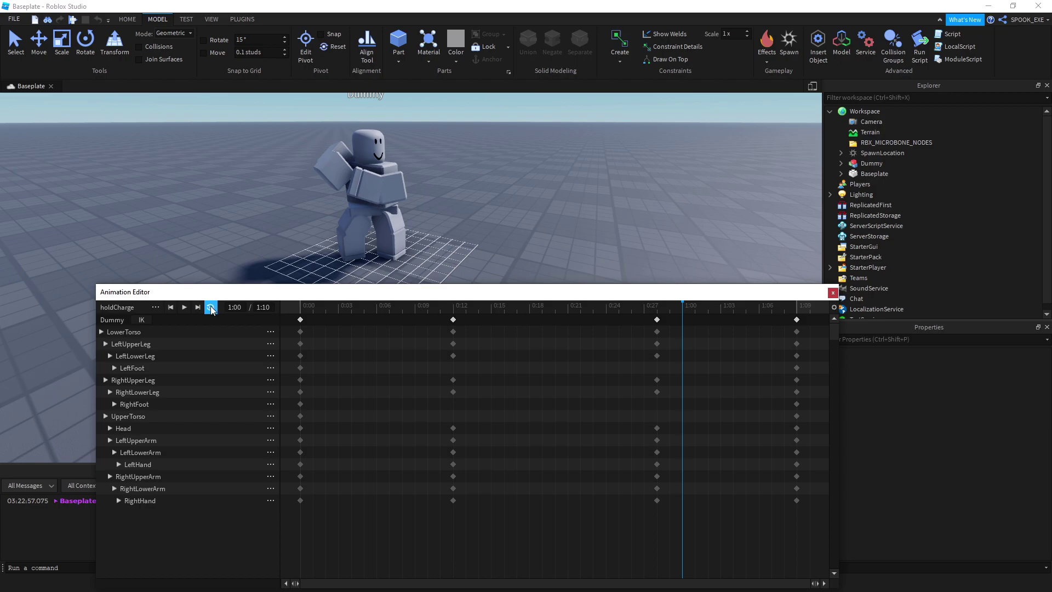
left_click(155, 306)
left_click(180, 329)
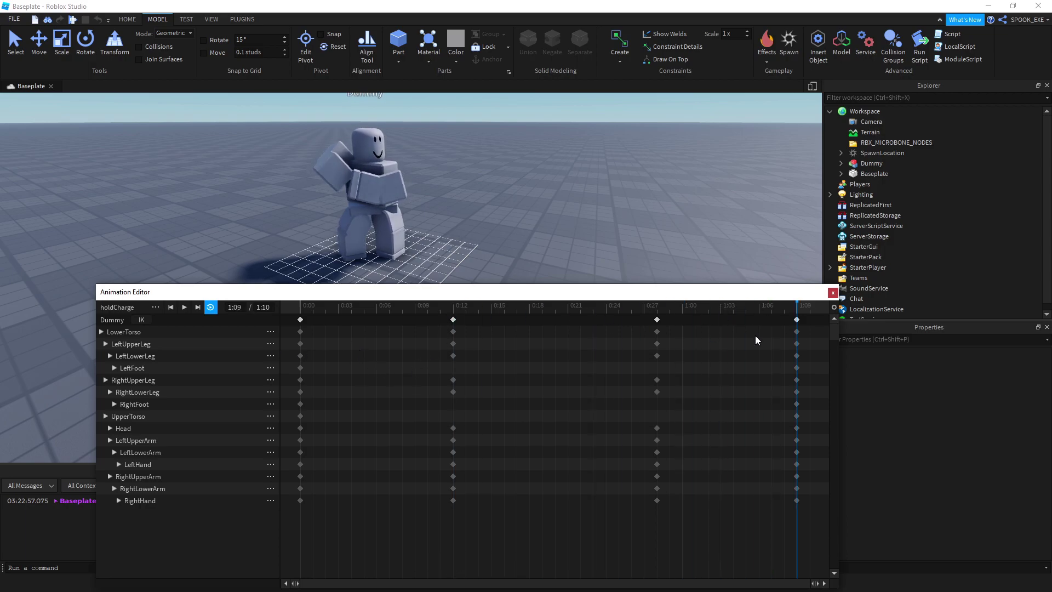
left_click(155, 308)
mouse_move(213, 315)
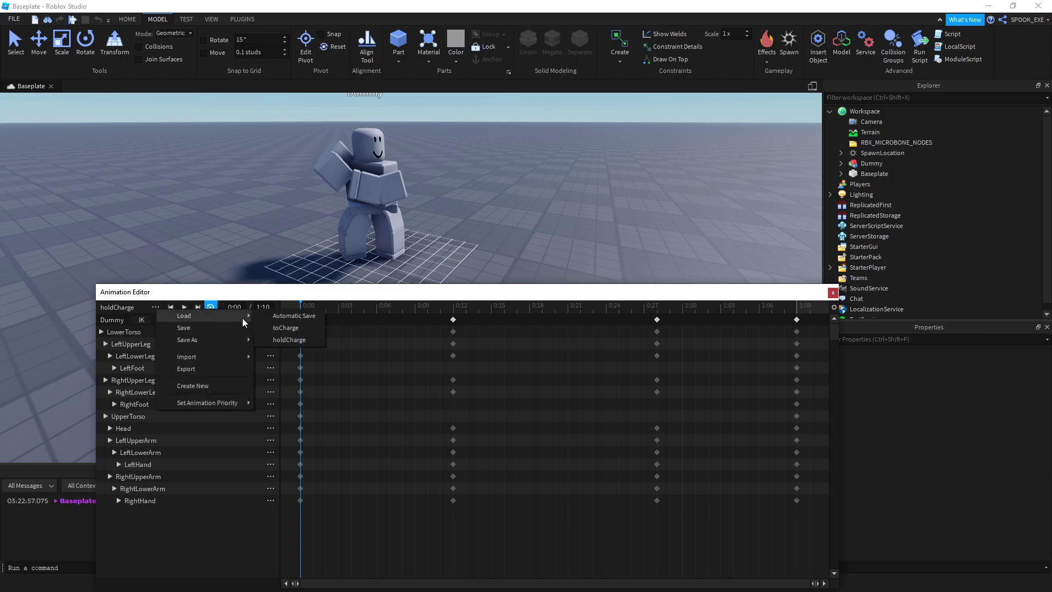
left_click(375, 331)
left_click(156, 308)
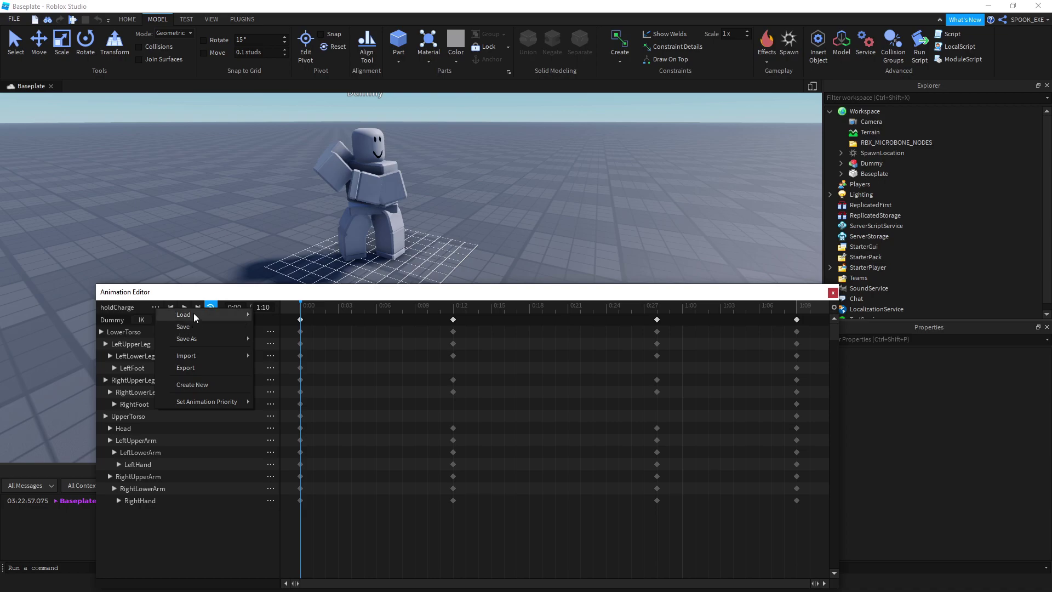
left_click(300, 325)
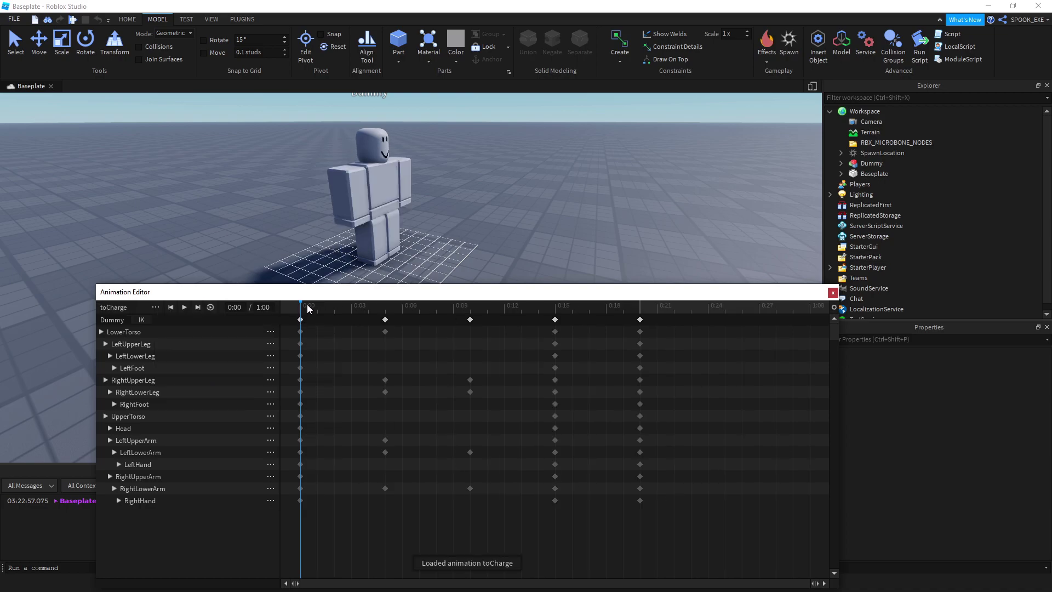
left_click_drag(300, 324, 644, 319)
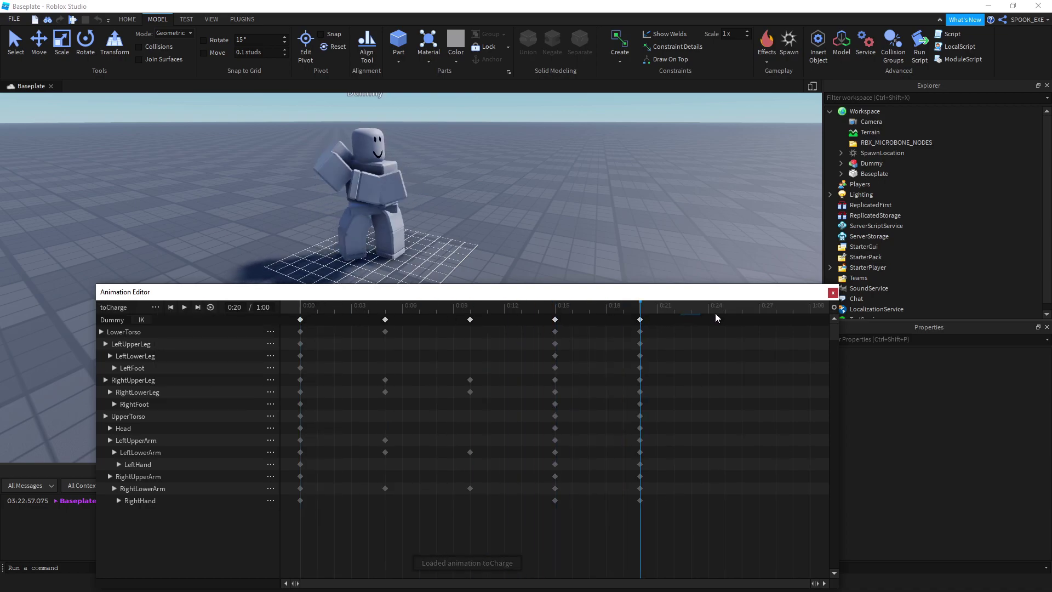
left_click_drag(708, 313, 825, 312)
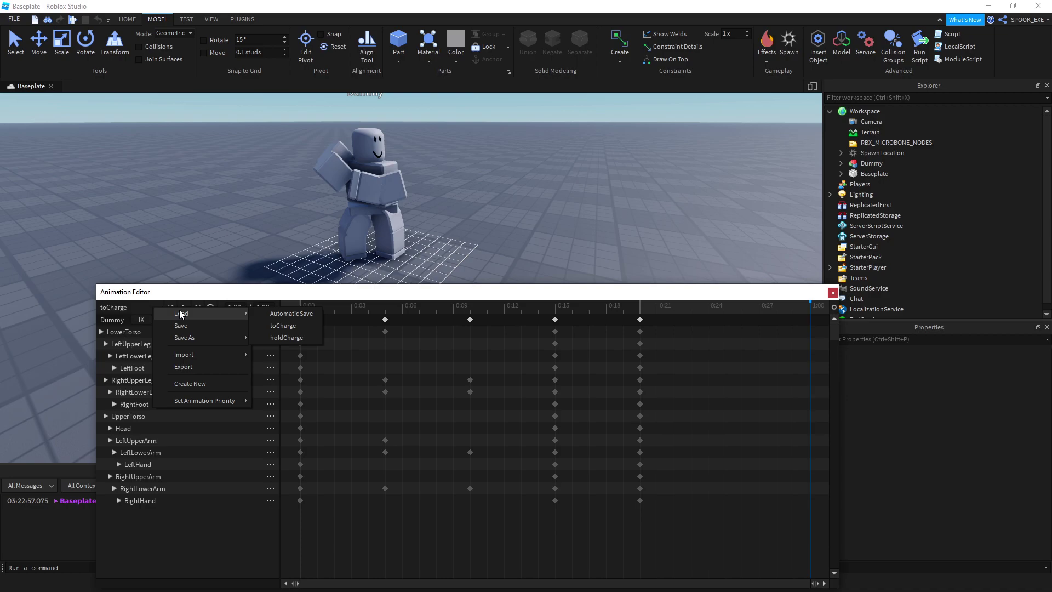
left_click(272, 336)
mouse_move(619, 316)
left_mouse_down()
mouse_move(809, 306)
mouse_move(304, 311)
left_mouse_up()
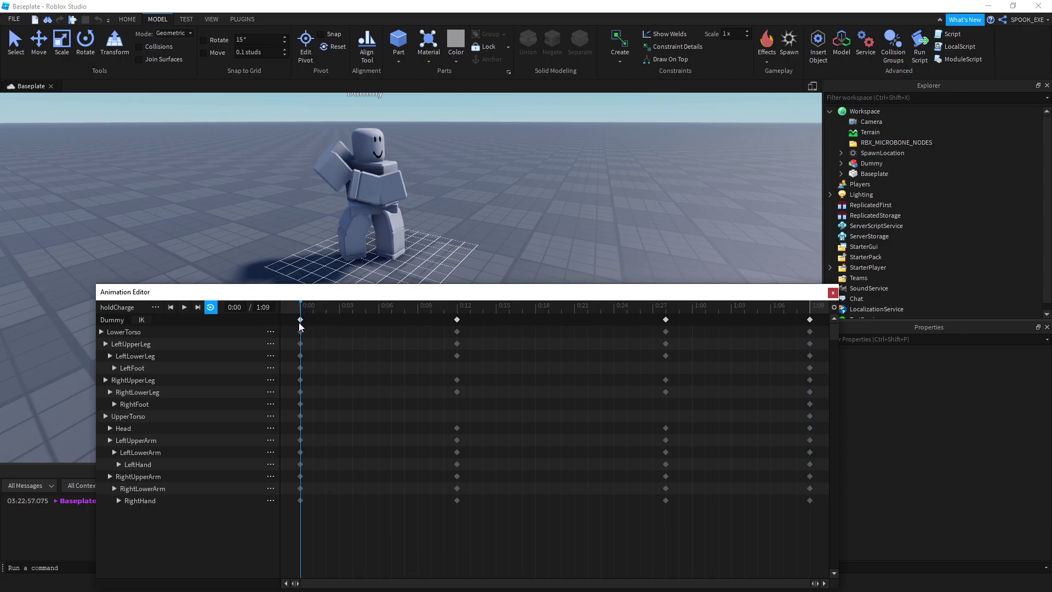
Step: Copy the 0:00 keyframes and create a new animation named fireChargee
left_click(299, 320)
right_click(300, 320)
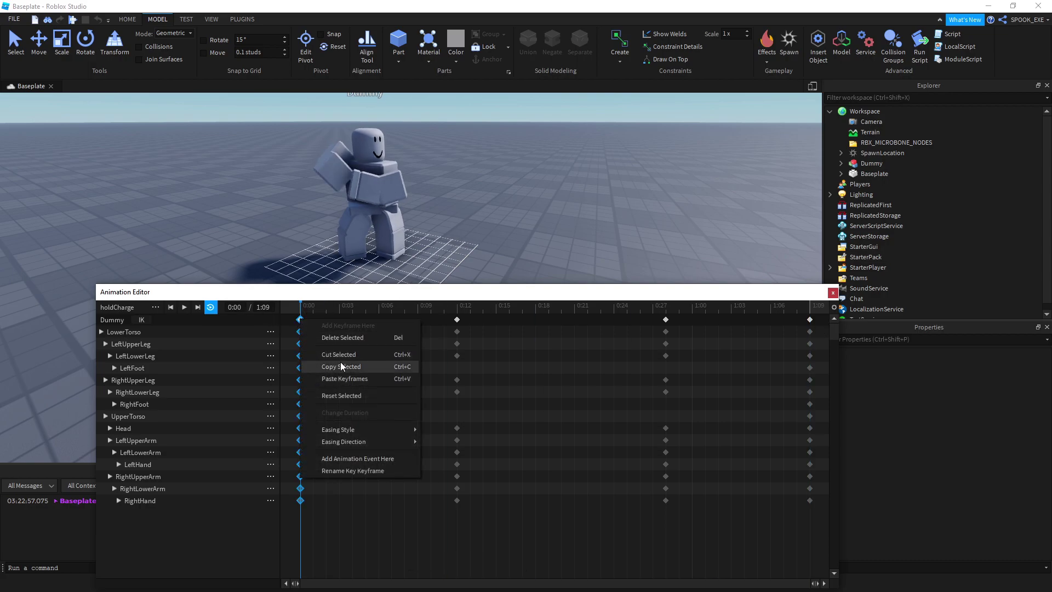
left_click(339, 367)
left_click(155, 307)
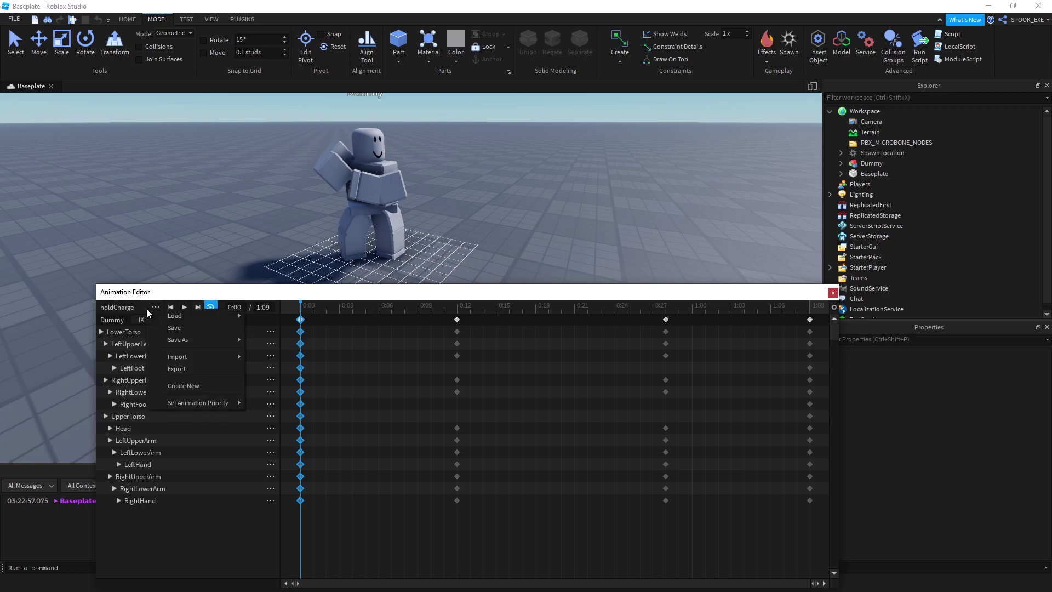
left_click(192, 385)
key("ctrl+a")
key("BackSpace")
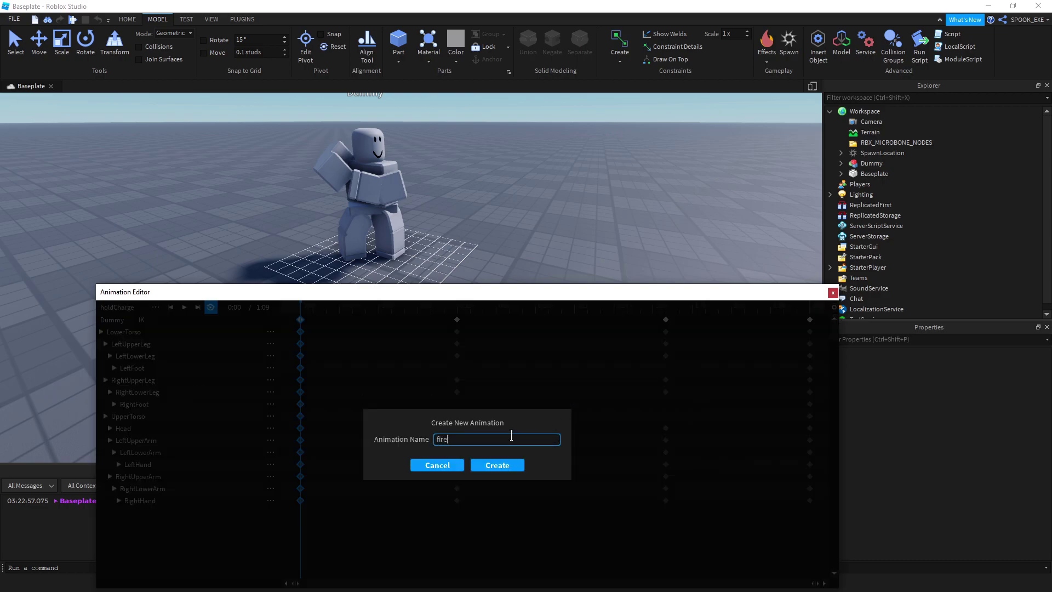
type("rgee")
key("Return")
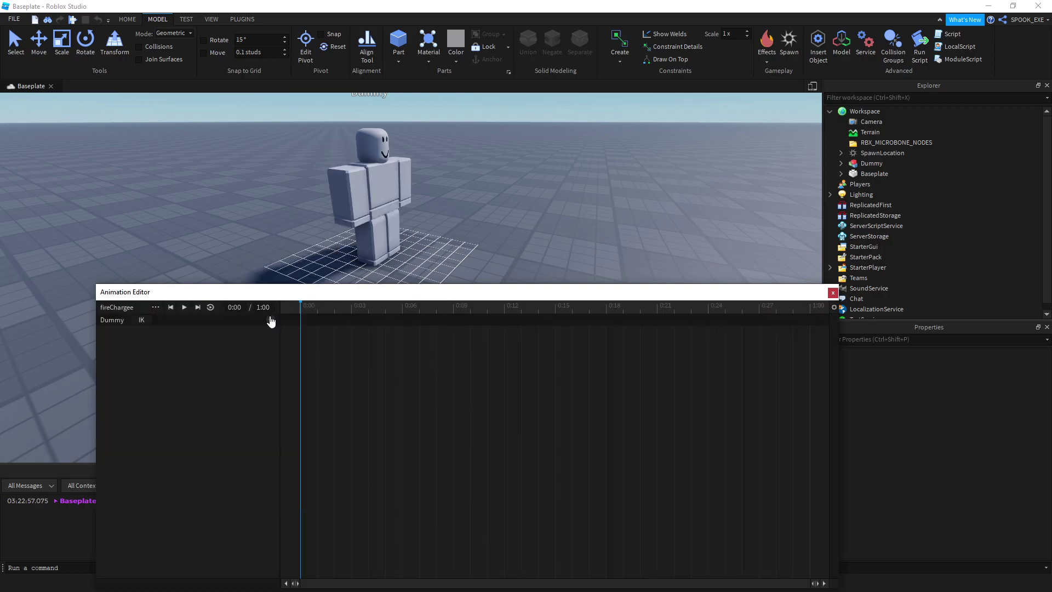
Step: Add tracks for every body part, paste the keyframes at 0:00, and move to 0:09
left_click(270, 319)
left_click(320, 509)
right_click(302, 318)
left_click(327, 379)
left_click(324, 307)
left_click(453, 308)
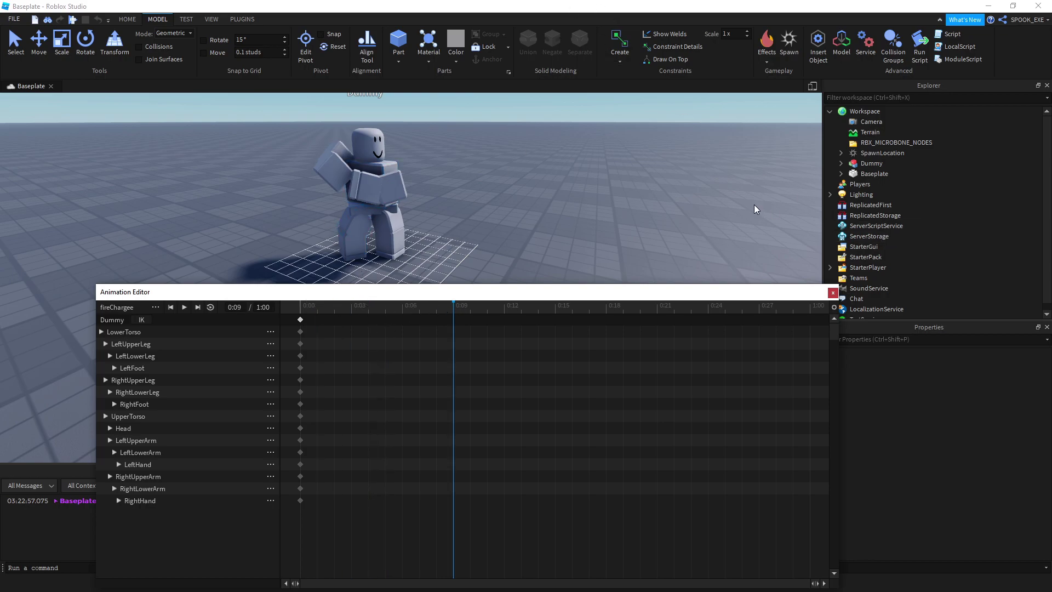
scroll(669, 199, "up", 3)
Step: At 0:09, rotate the UpperTorso and turn the head for the stance
right_click_drag(670, 200, 446, 184)
scroll(446, 184, "down", 3)
scroll(432, 205, "down", 2)
left_click(456, 244)
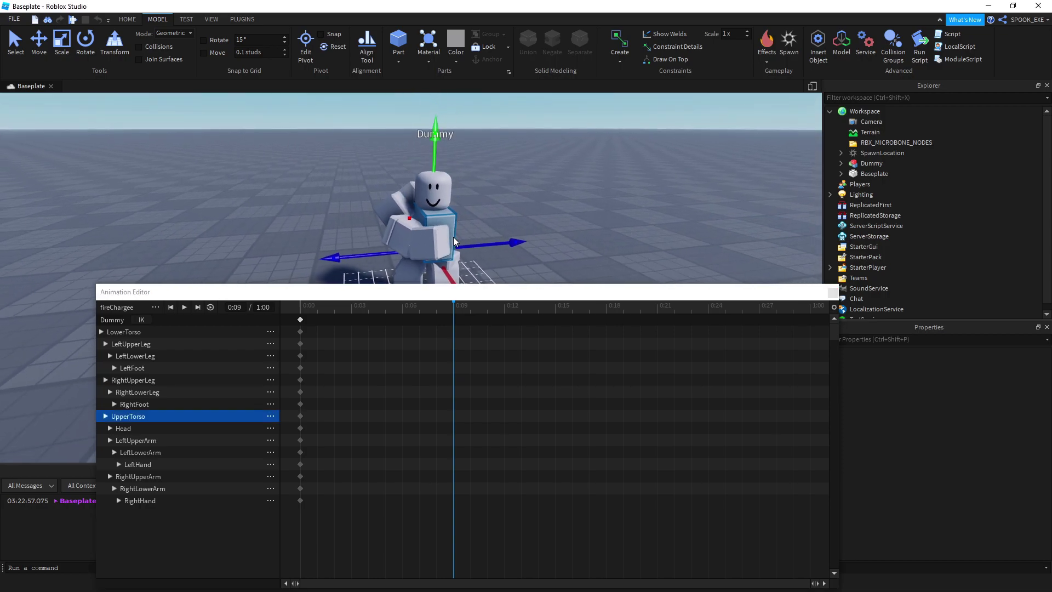
key("ctrl+4")
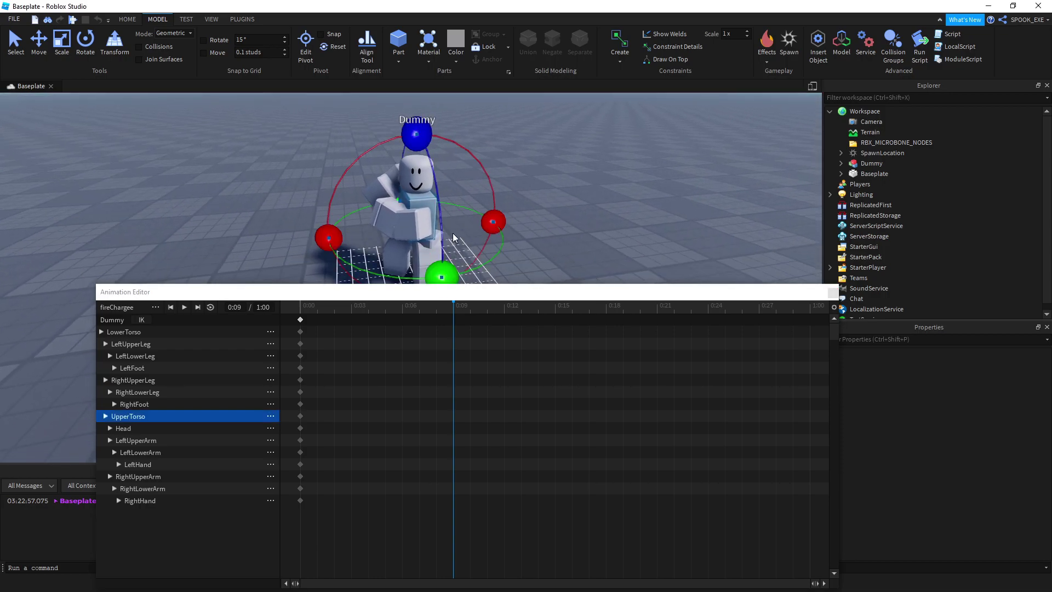
right_click_drag(453, 237, 449, 246)
left_click_drag(449, 245, 502, 236)
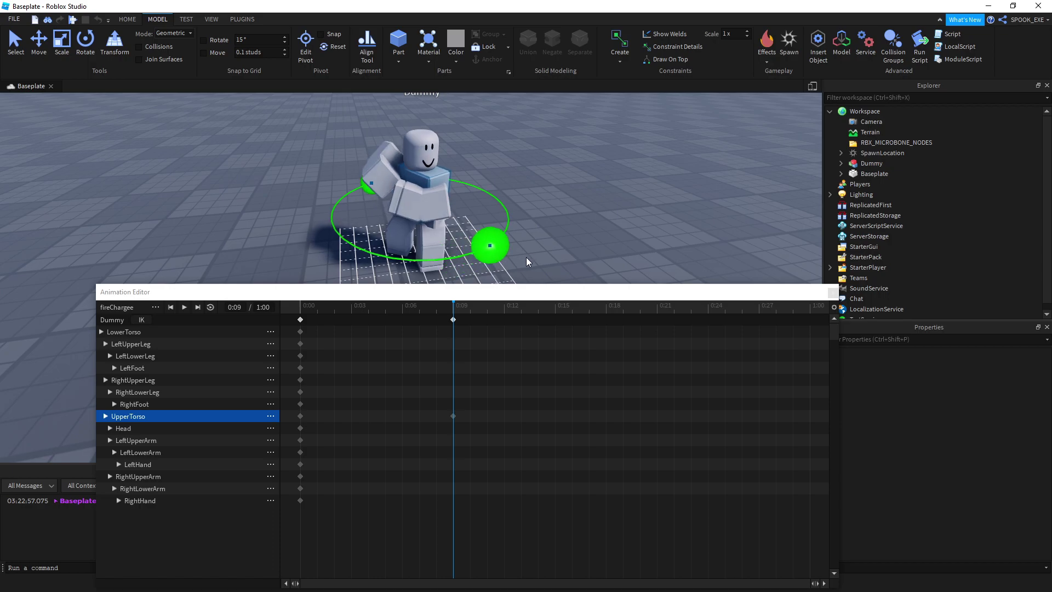
left_click(423, 144)
left_click_drag(336, 189, 326, 182)
Step: Rotate and shift the left upper arm toward its 0:09 position
left_click(383, 157)
left_click(471, 202)
right_click_drag(438, 126, 445, 133)
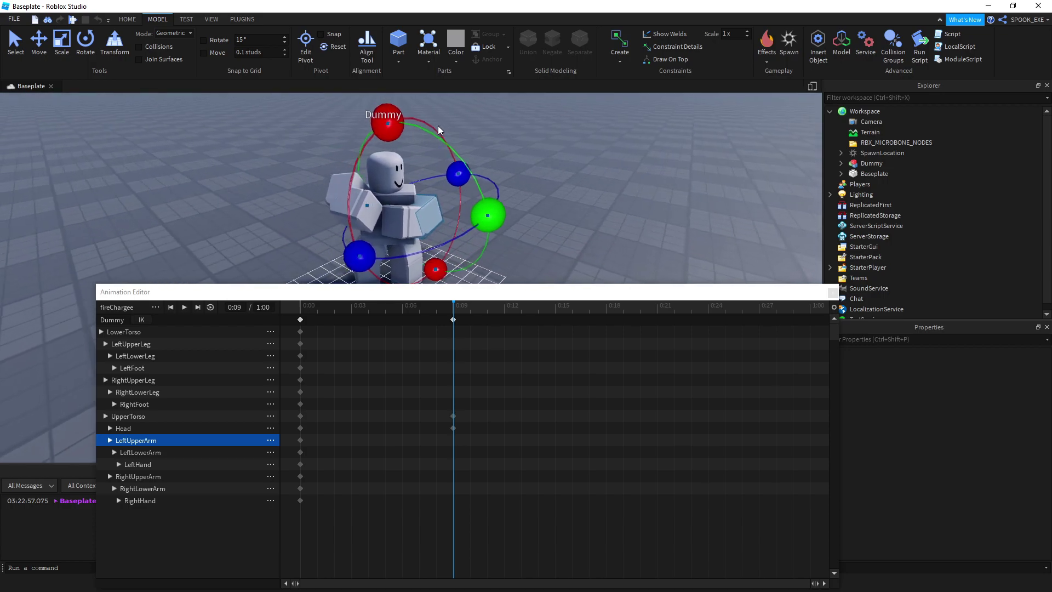
left_click_drag(411, 121, 398, 116)
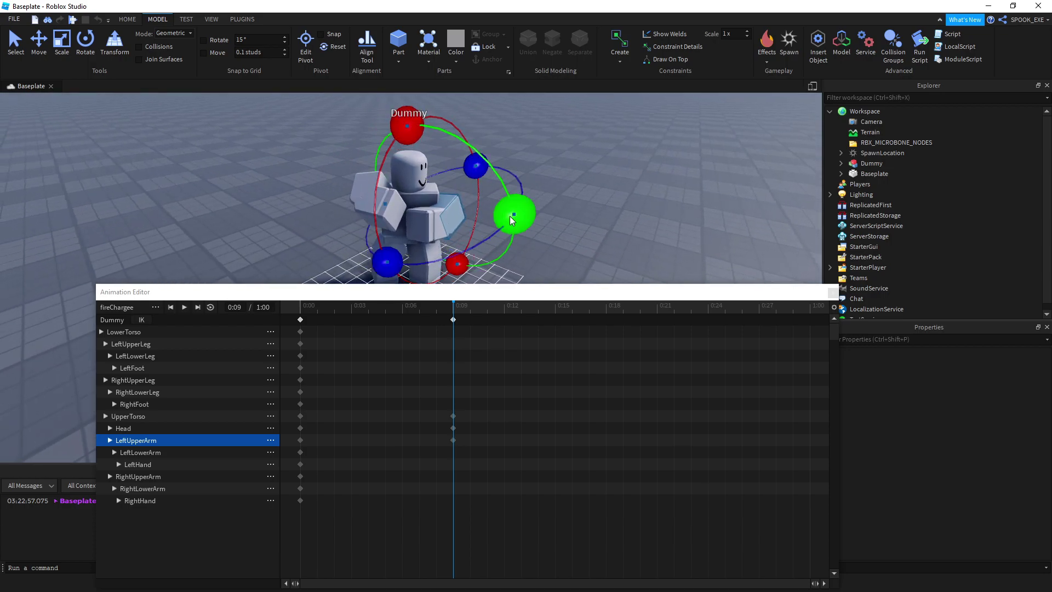
left_click_drag(508, 218, 452, 154)
key("ctrl+2")
mouse_move(469, 236)
left_mouse_down()
mouse_move(536, 228)
mouse_move(471, 177)
left_mouse_up()
key("ctrl+4")
key("ctrl+2")
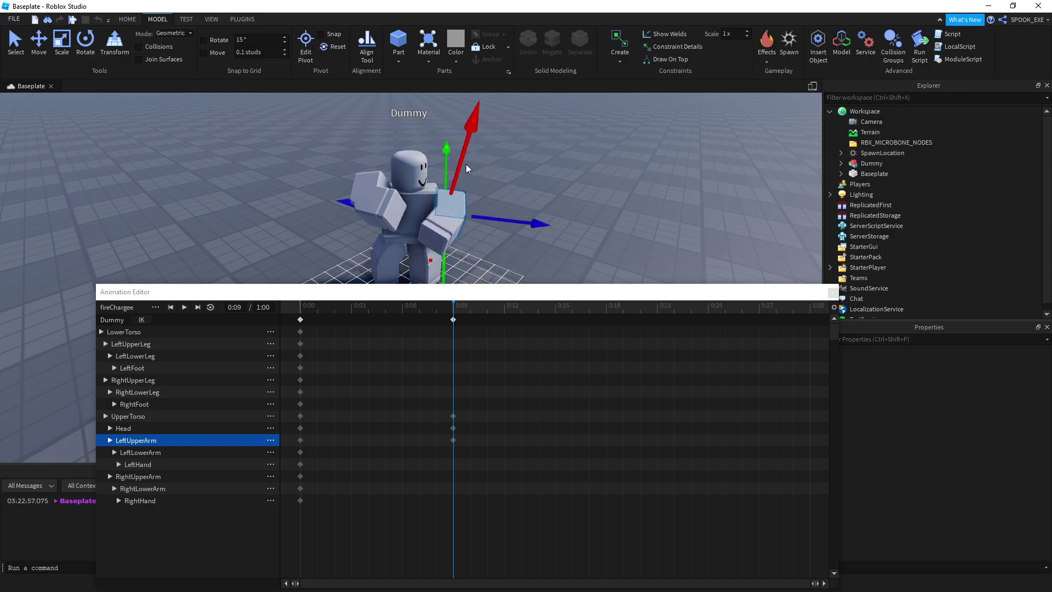
left_click_drag(435, 252, 483, 225)
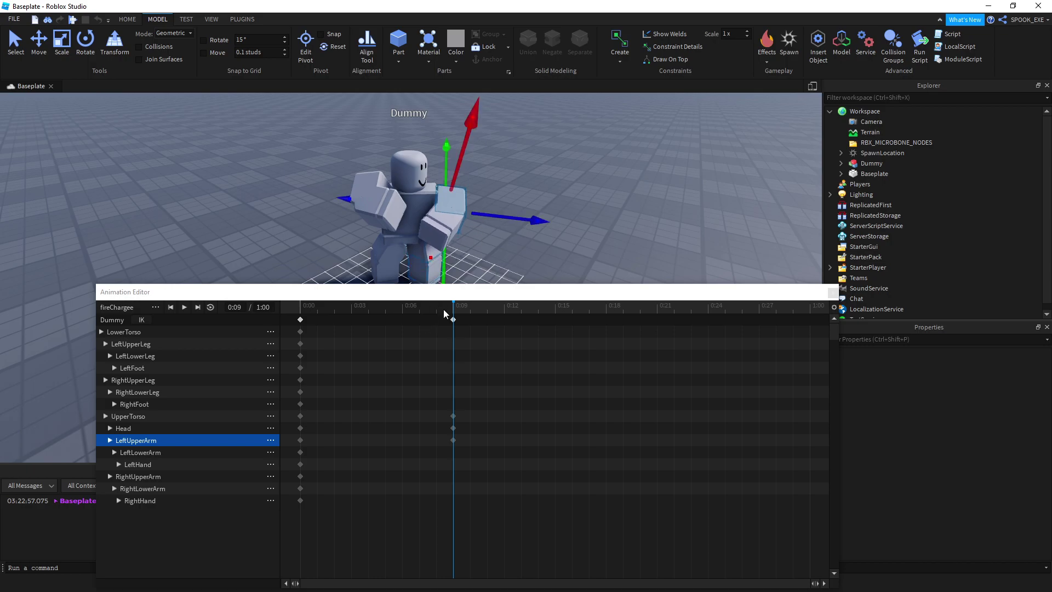
Step: Compare poses on the timeline and rotate the left upper arm into place
left_click_drag(445, 313, 461, 307)
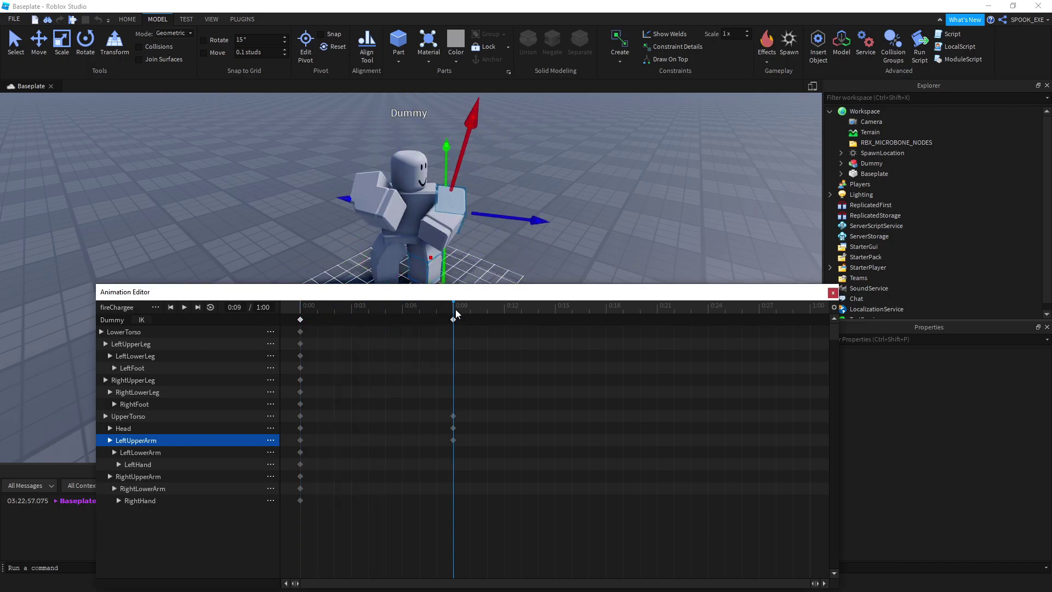
right_click_drag(426, 227, 426, 227)
left_click(300, 311)
key("space")
left_click(499, 199)
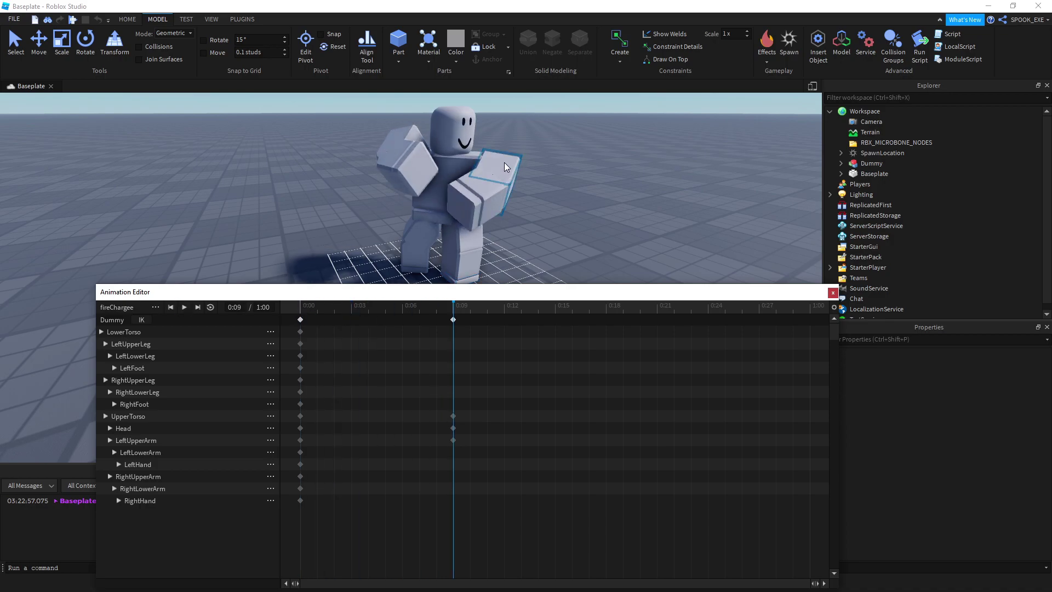
left_click(505, 167)
key("ctrl+r")
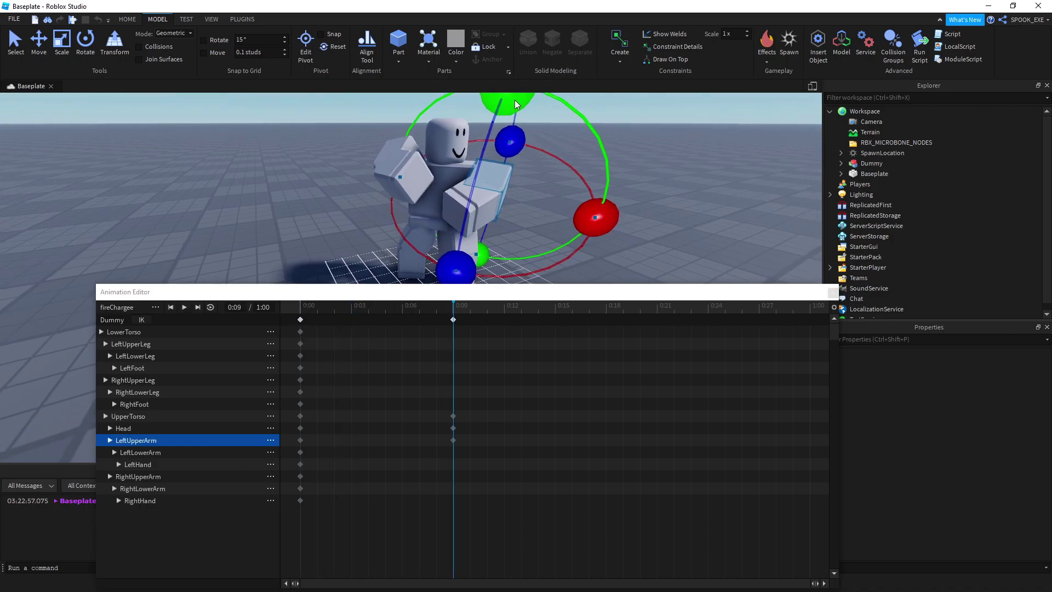
left_click_drag(511, 109, 538, 199)
key("ctrl+r")
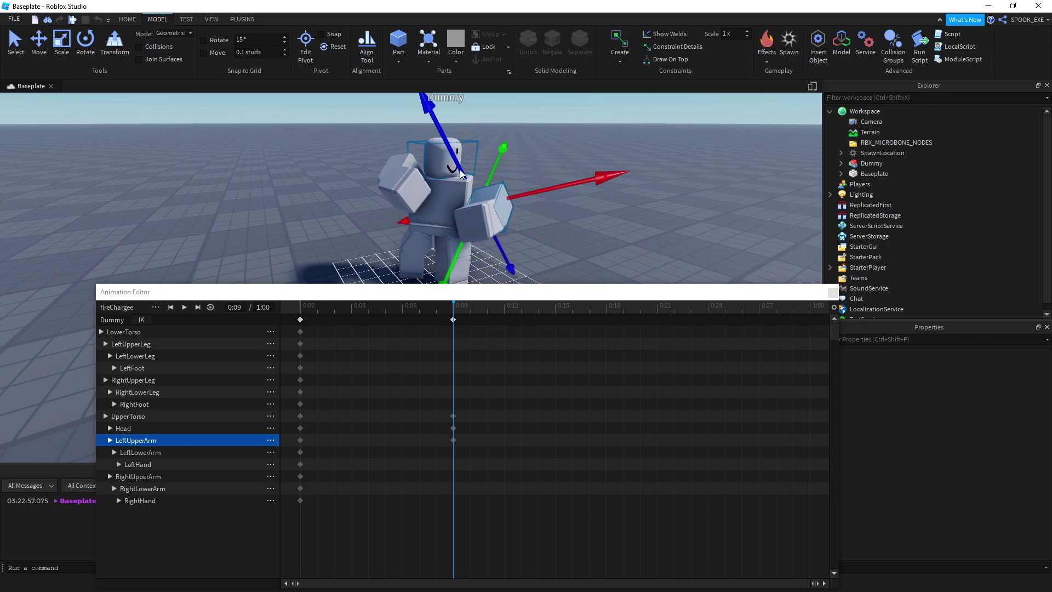
left_click(401, 306)
Step: Preview the fireChargee transition after switching the left arm to world axes
mouse_move(392, 303)
left_mouse_down()
mouse_move(295, 313)
mouse_move(454, 322)
left_mouse_up()
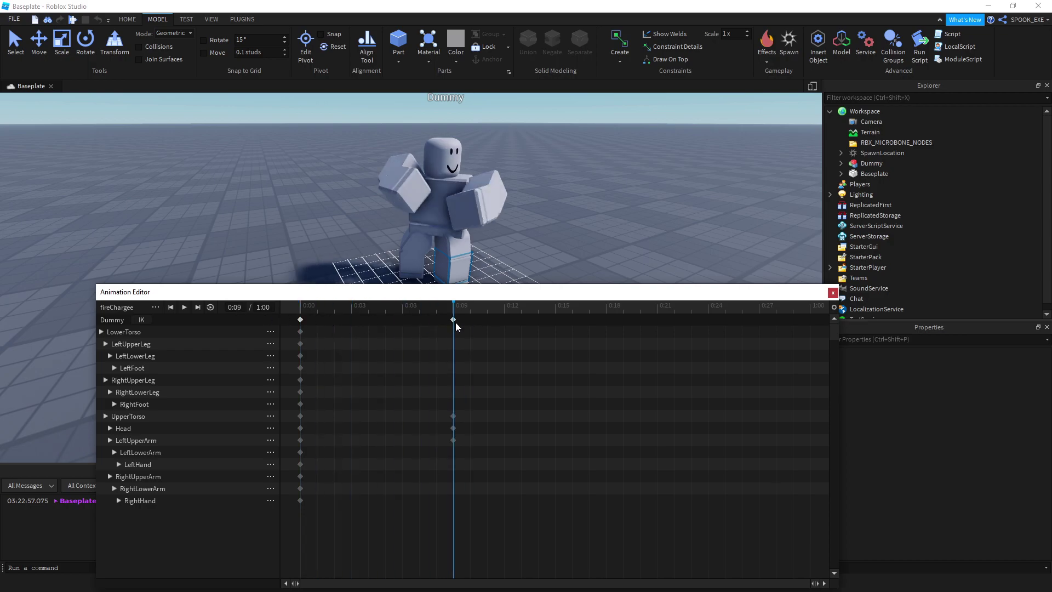
left_click(484, 188)
key("ctrl+l")
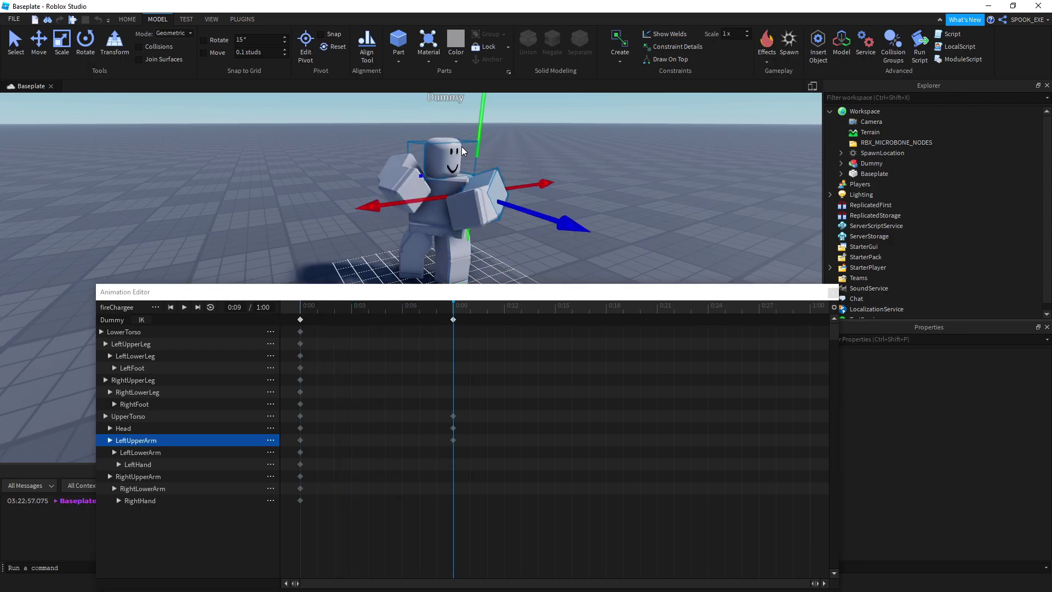
left_click(183, 306)
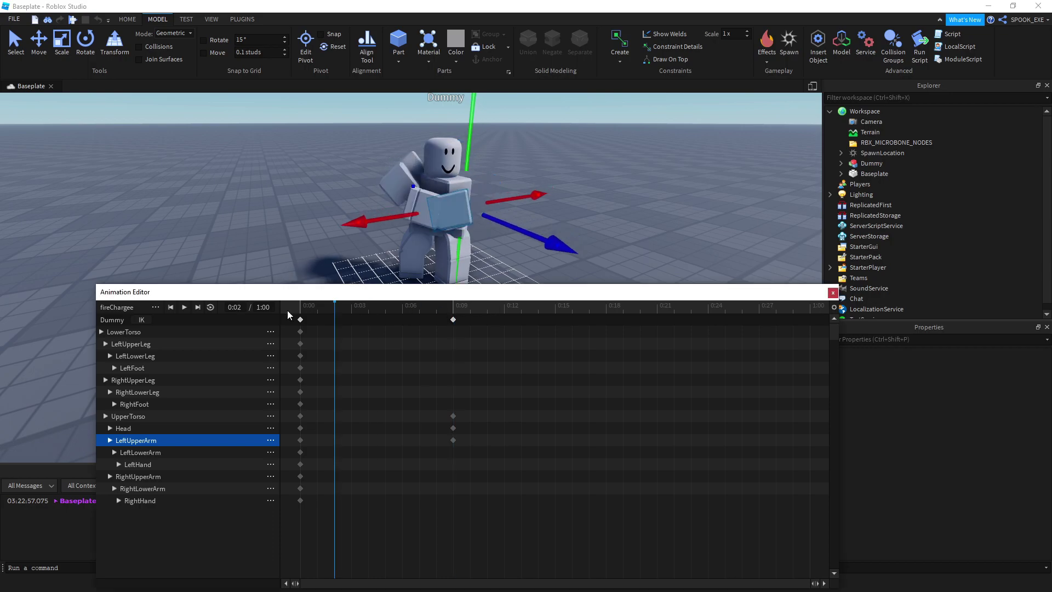
left_click(477, 252)
scroll(494, 252, "down", 2)
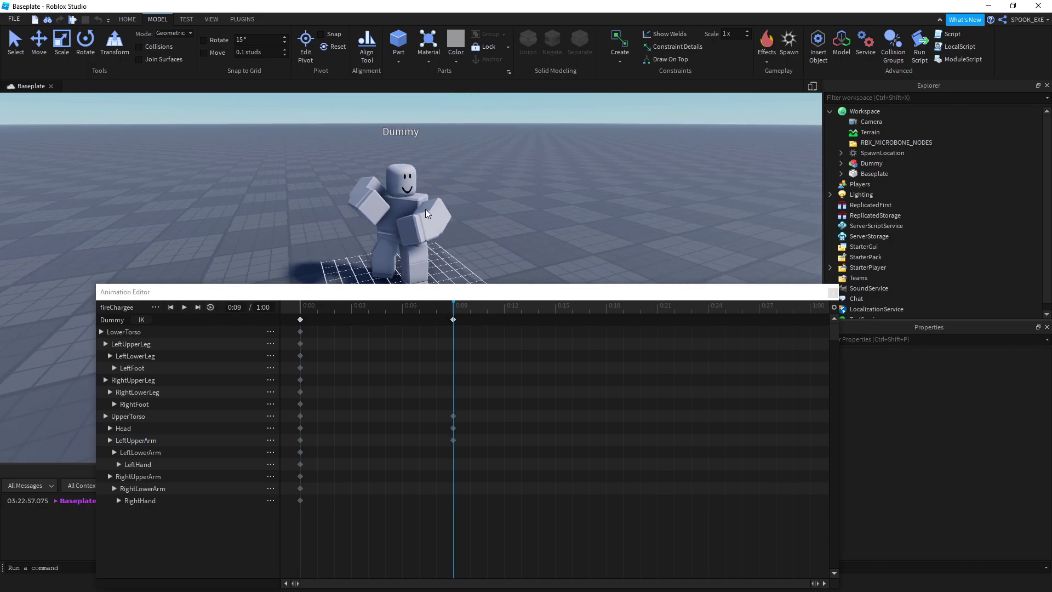
left_click(454, 318)
left_click(394, 243)
scroll(403, 220, "up", 2)
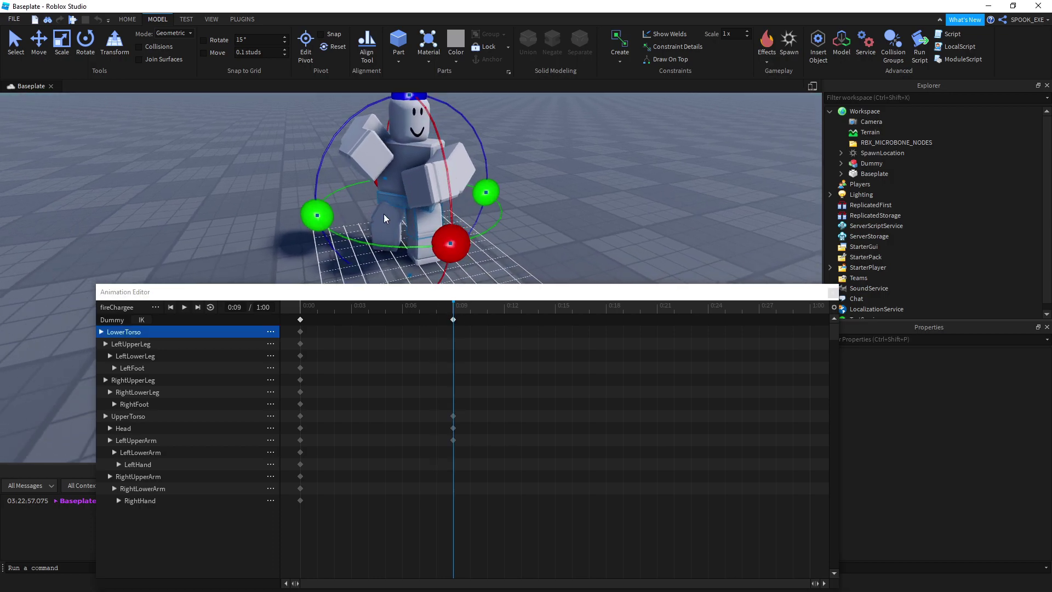
key("ctrl+2")
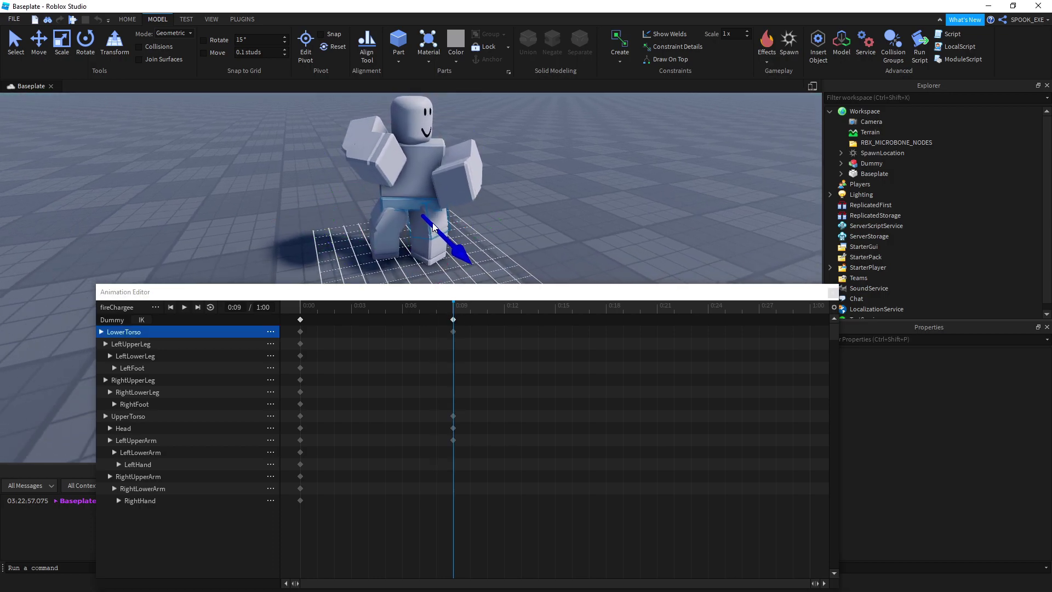
left_click(515, 216)
Step: Bend the right upper and lower legs into the crouch at 0:09
left_click(432, 213)
left_click(388, 208)
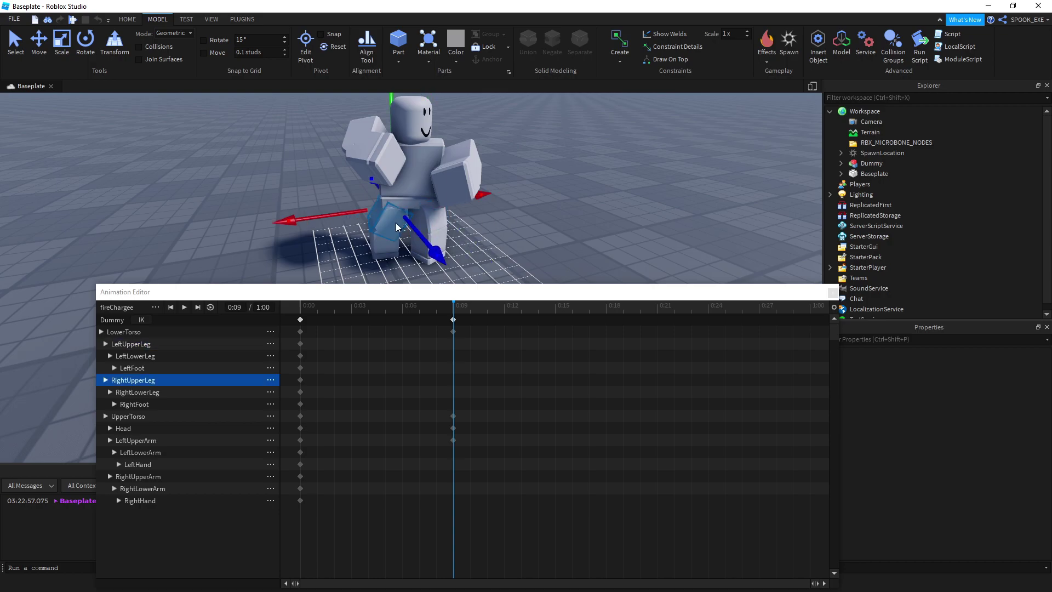
key("ctrl+4")
left_click_drag(397, 109, 382, 140)
left_click(374, 244)
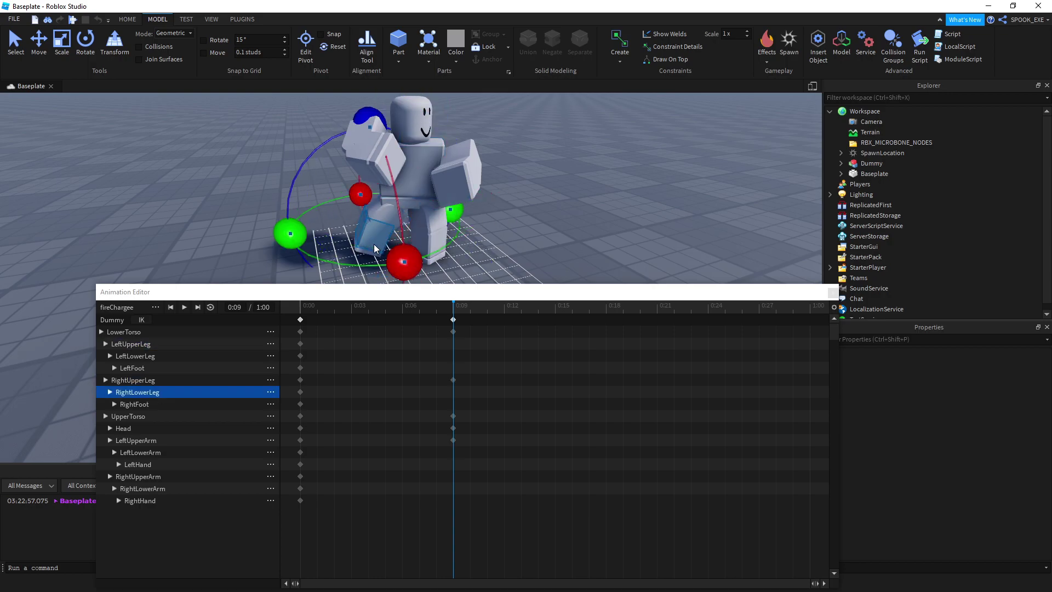
left_click_drag(354, 107, 354, 135)
Step: Rotate the left upper leg into the stance and preview the pose on the timeline
left_click(441, 225)
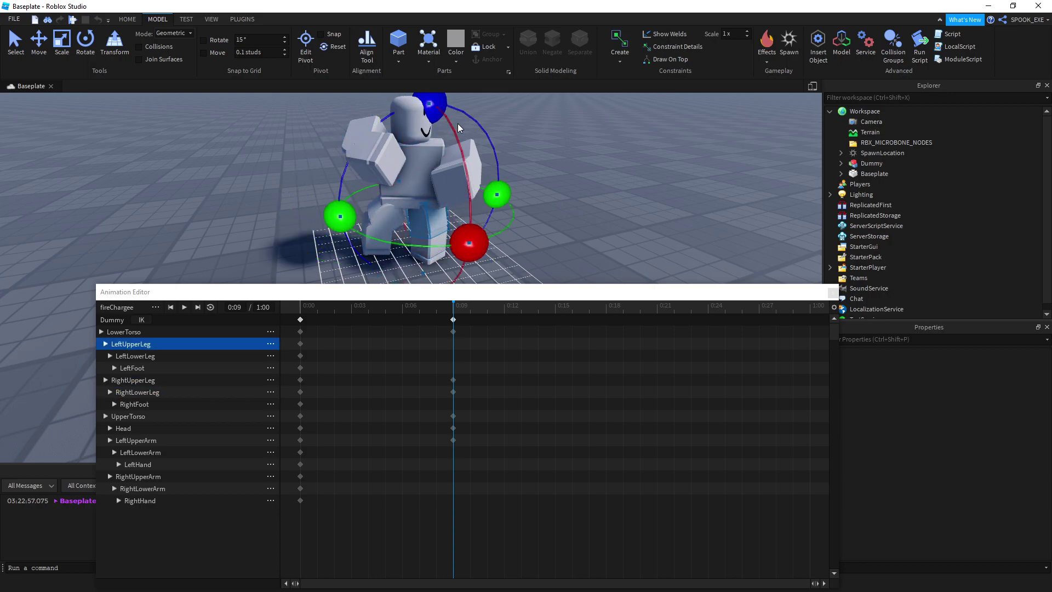
left_click_drag(505, 204, 507, 206)
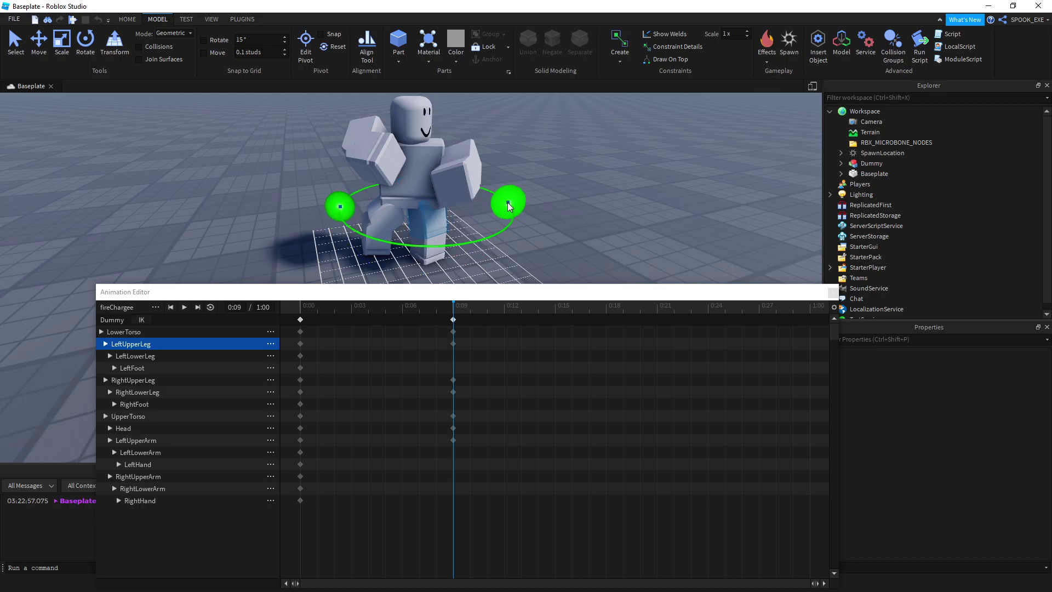
left_click_drag(507, 202, 494, 179)
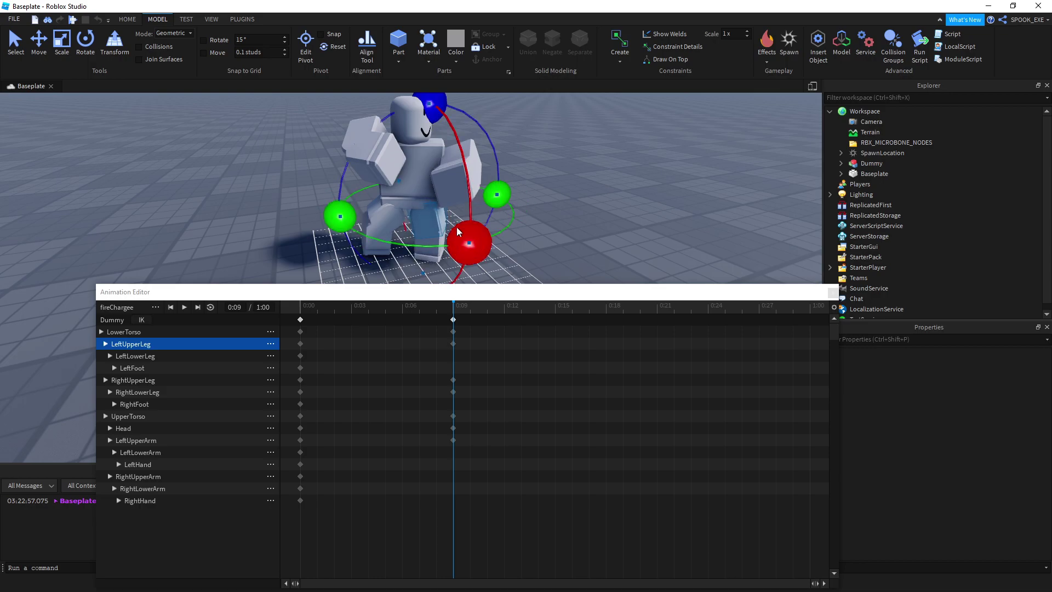
left_click(435, 242)
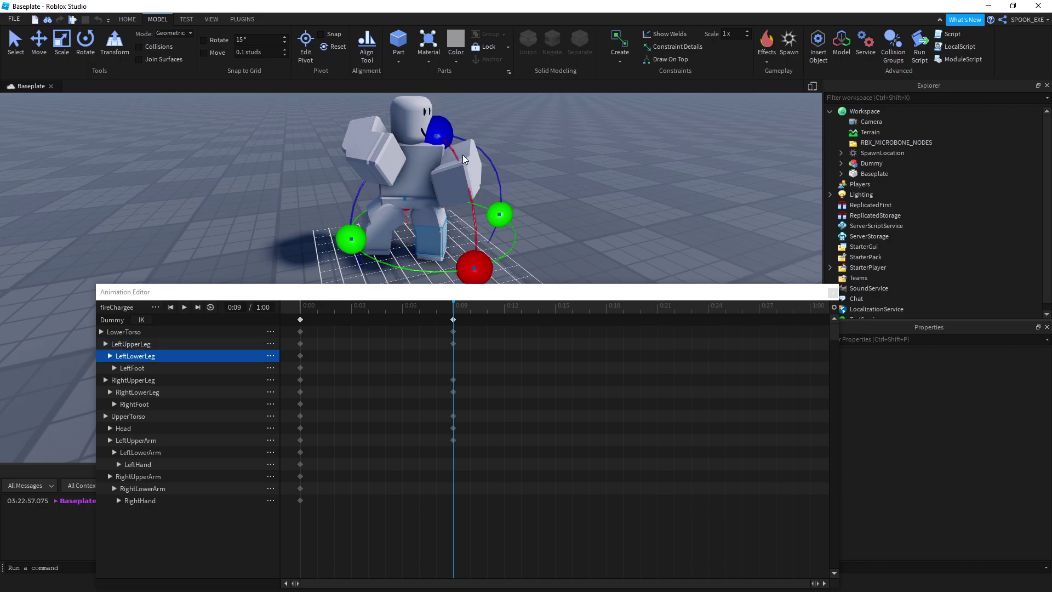
key("ctrl+l")
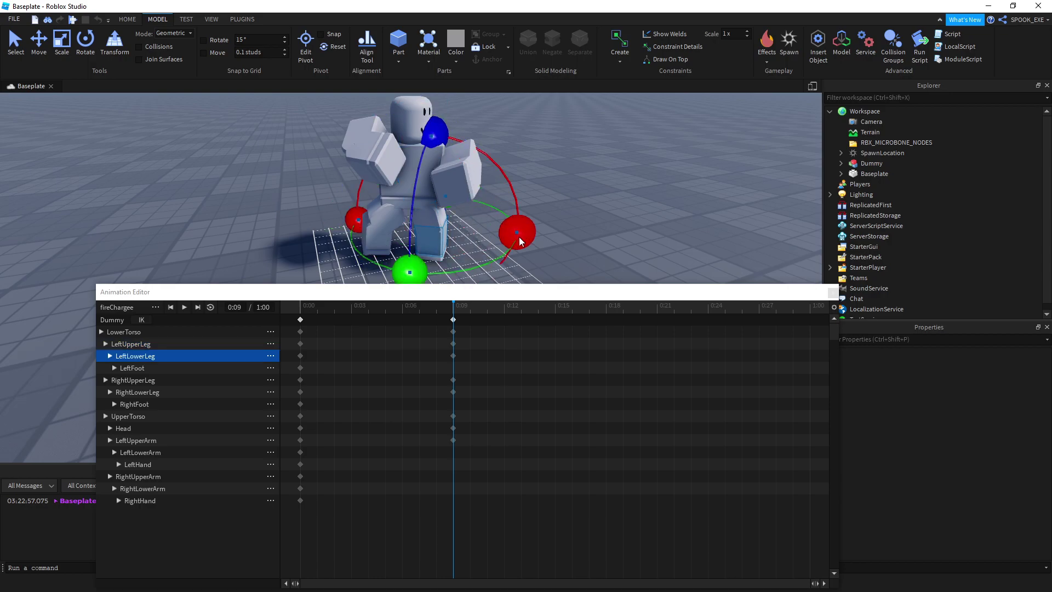
left_click(415, 203)
key("ctrl+2")
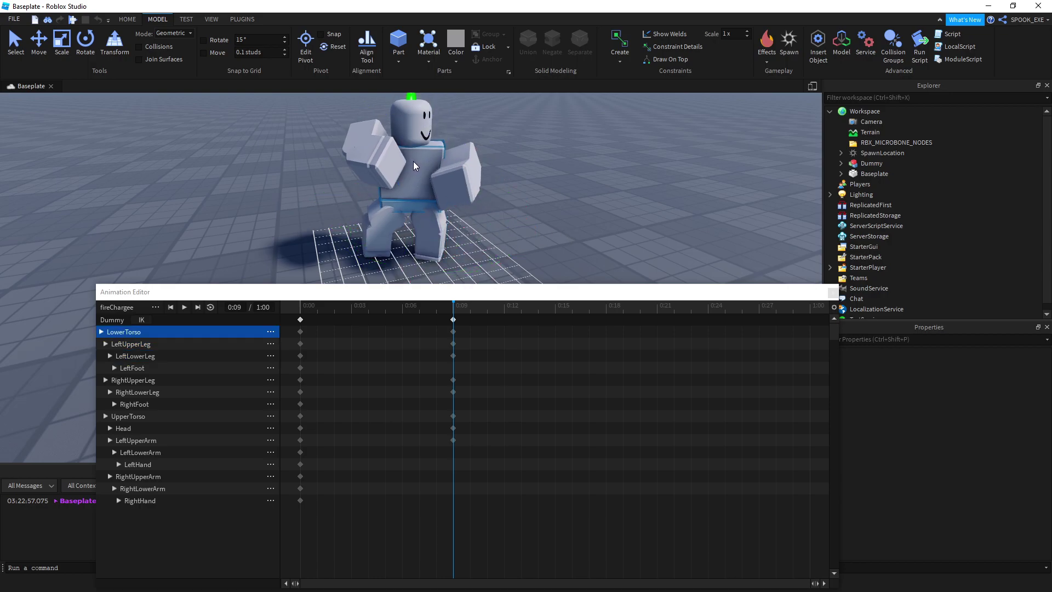
left_click(413, 162)
mouse_move(453, 307)
left_mouse_down()
mouse_move(327, 302)
mouse_move(657, 312)
left_mouse_up()
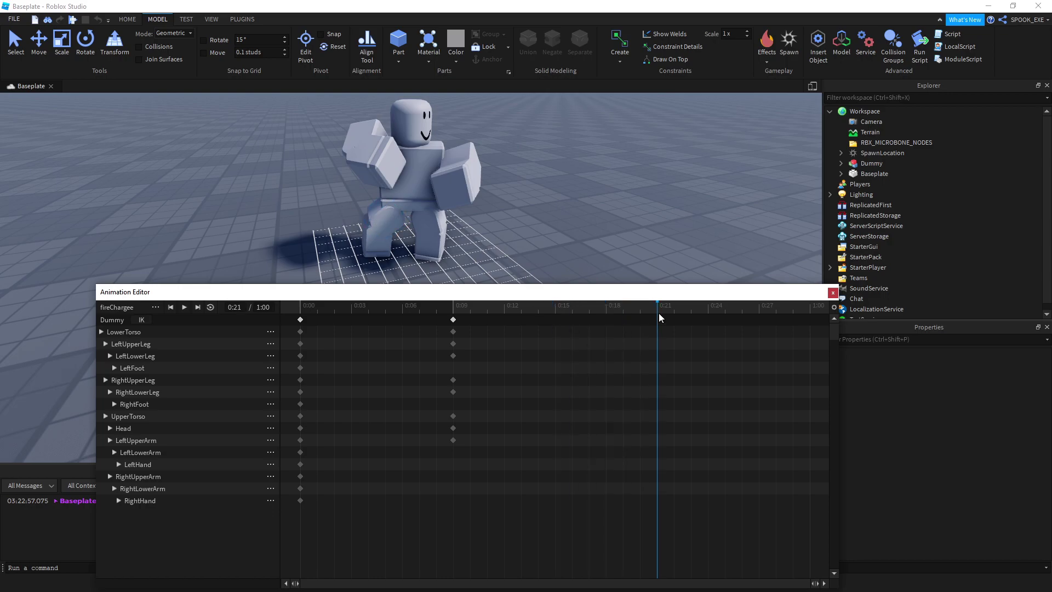
Step: Rotate the Dummy's head and lower torso into the 0:21 fireCharge pose
left_click(401, 132)
key("ctrl+4")
left_click_drag(476, 169, 345, 189)
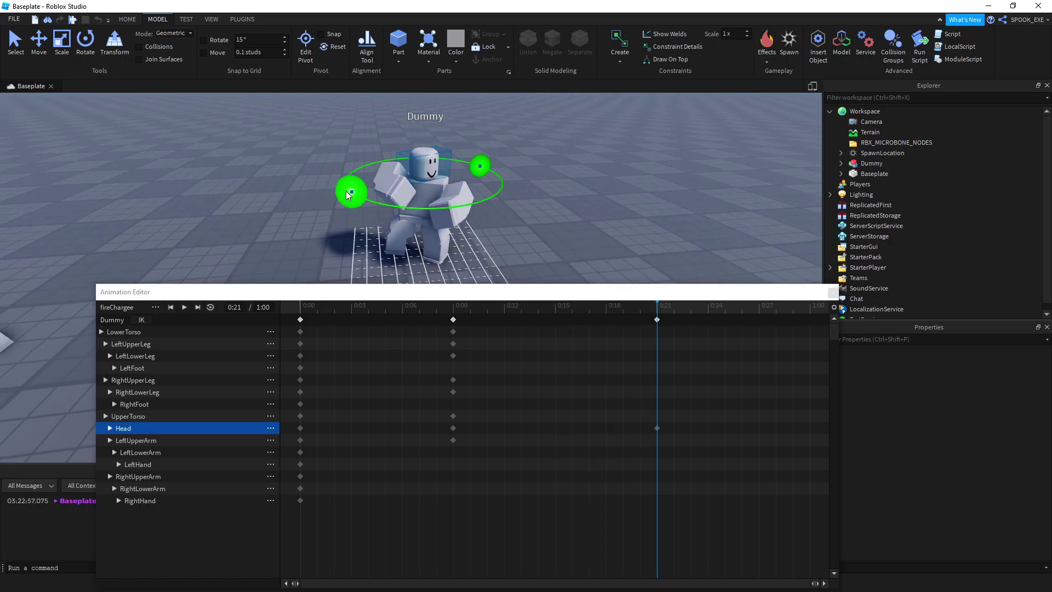
left_click(428, 201)
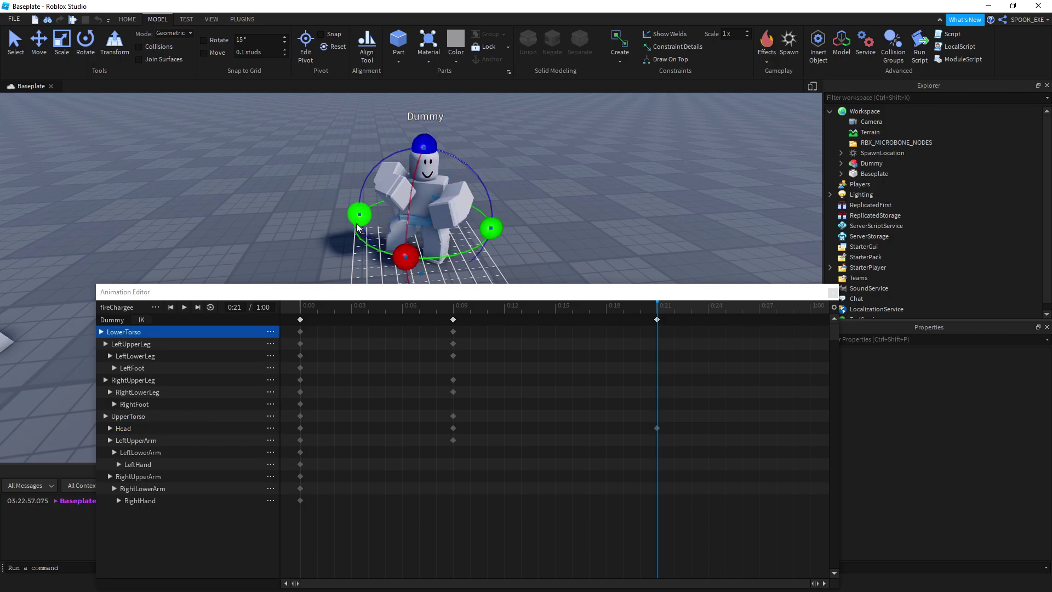
left_click_drag(358, 228, 352, 222)
left_click(411, 168)
left_click_drag(346, 186, 344, 183)
Step: Swing the left upper arm and bend the right lower arm at 0:21
left_click(392, 188)
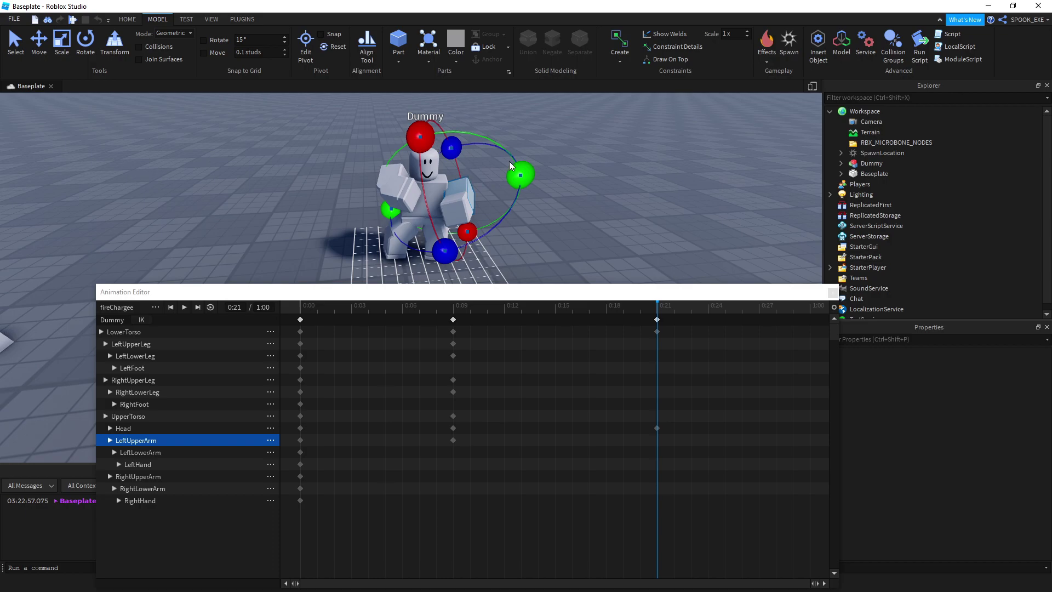
left_click_drag(511, 167, 512, 158)
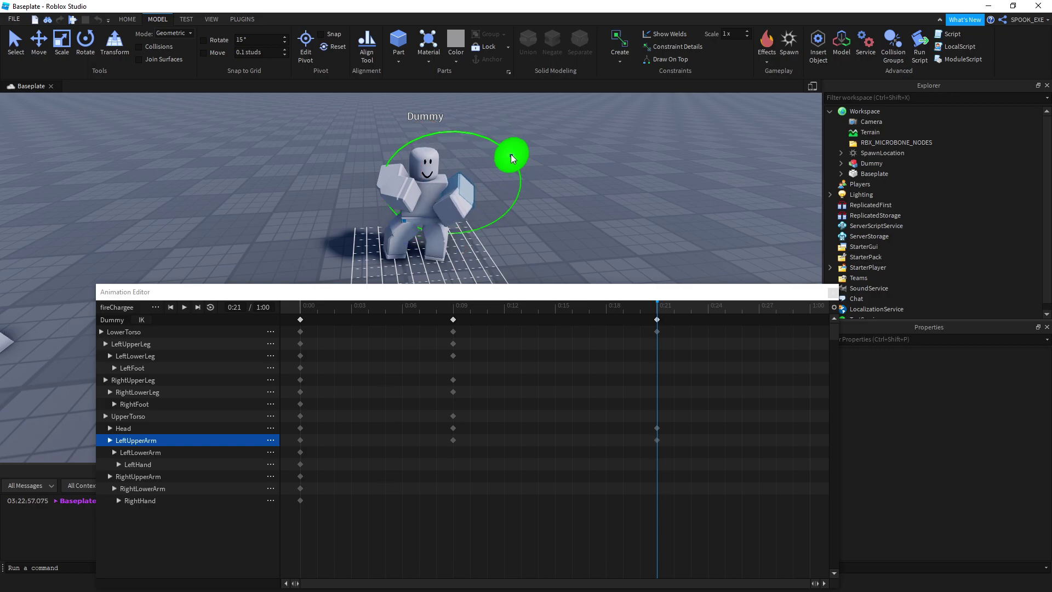
left_click(462, 204)
left_click(395, 185)
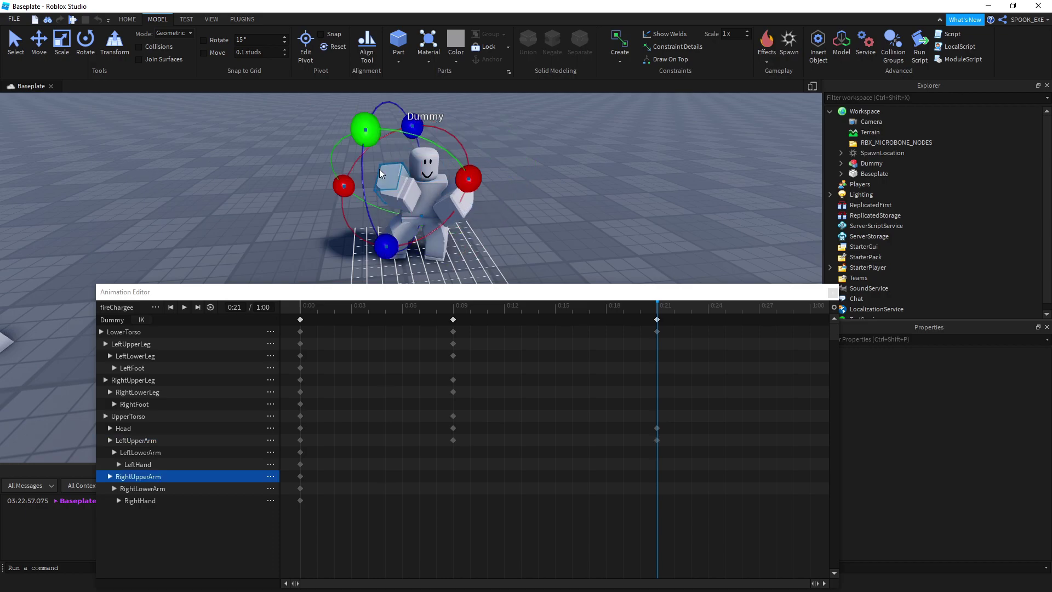
left_click(397, 194)
left_click_drag(423, 130, 442, 162)
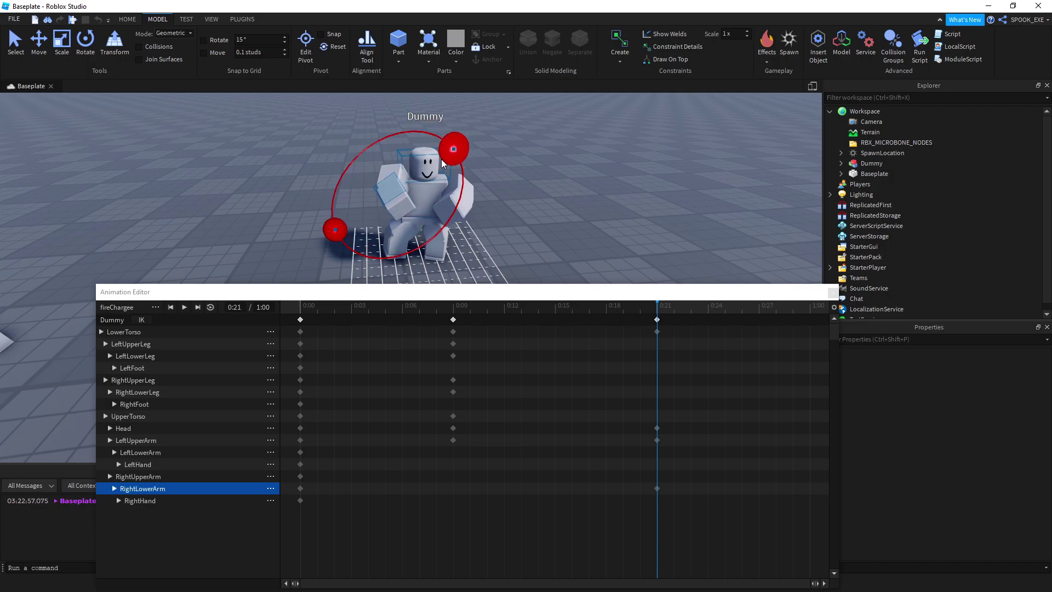
Step: Rotate the right upper arm on several axes at 0:21
left_click(394, 175)
left_click_drag(364, 130, 346, 152)
left_click(521, 166)
left_click(385, 178)
left_click_drag(413, 124, 378, 126)
left_click_drag(440, 162, 438, 129)
Step: Turn the left upper arm and bend the left lower arm at 0:21
left_click(456, 194)
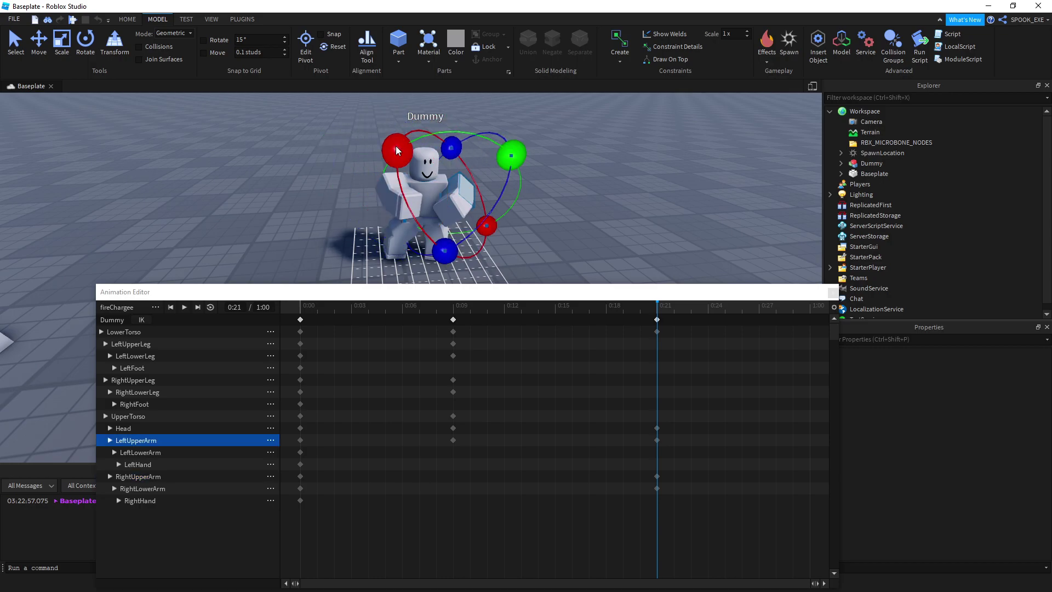
left_click_drag(509, 154, 458, 200)
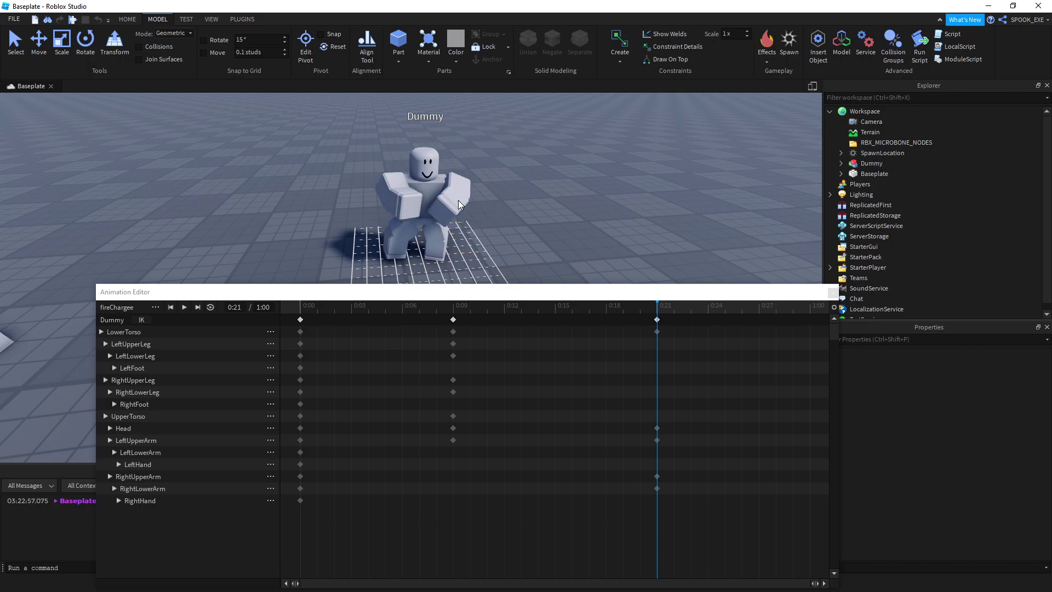
scroll(501, 248, "up", 2)
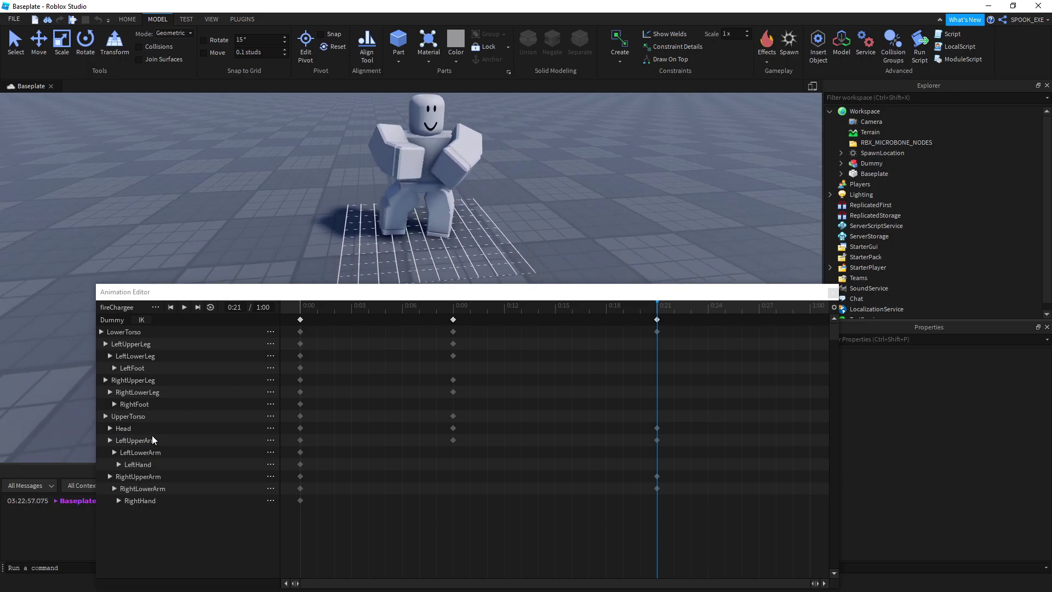
left_click(152, 450)
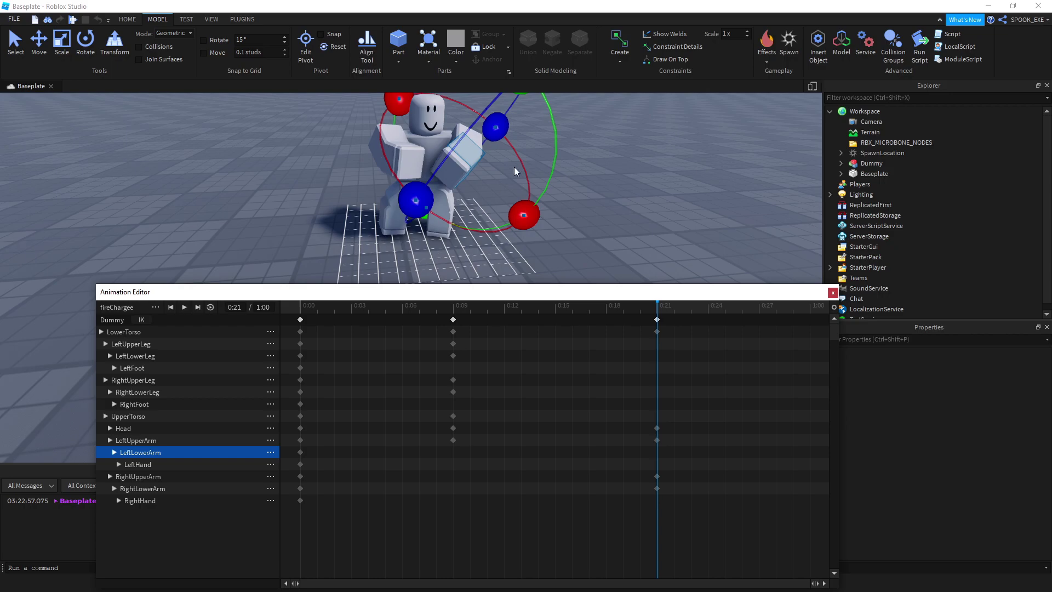
right_click_drag(518, 156, 448, 170)
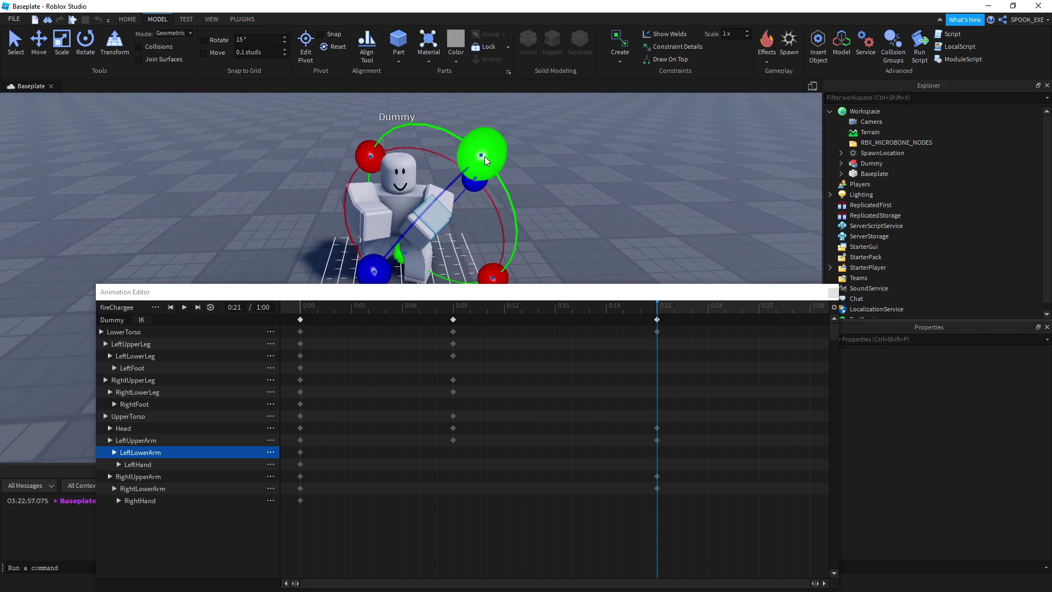
left_click_drag(365, 164, 445, 165)
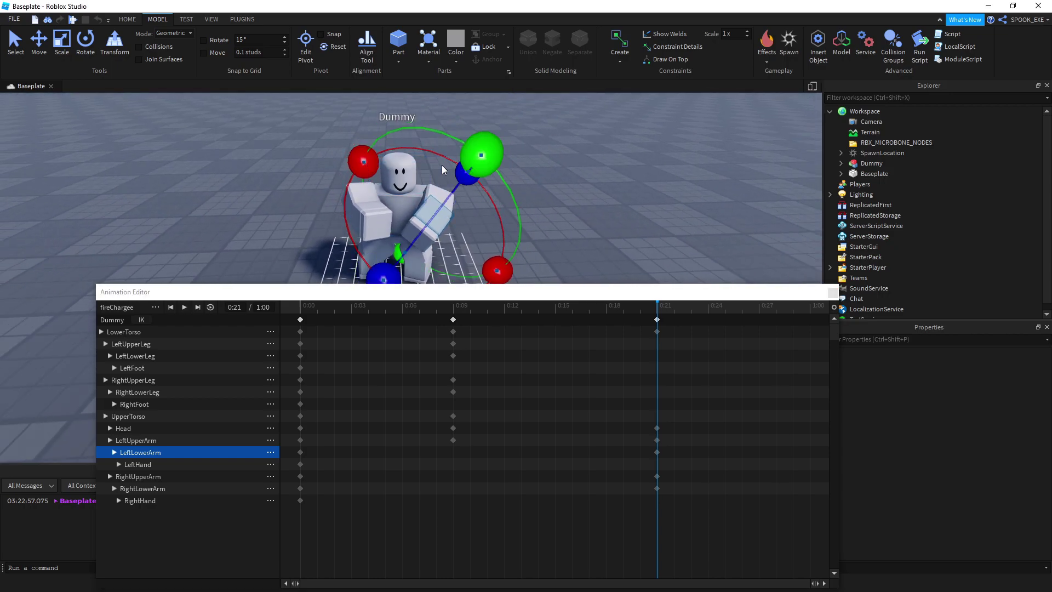
right_click_drag(445, 165, 464, 165)
left_click(377, 203)
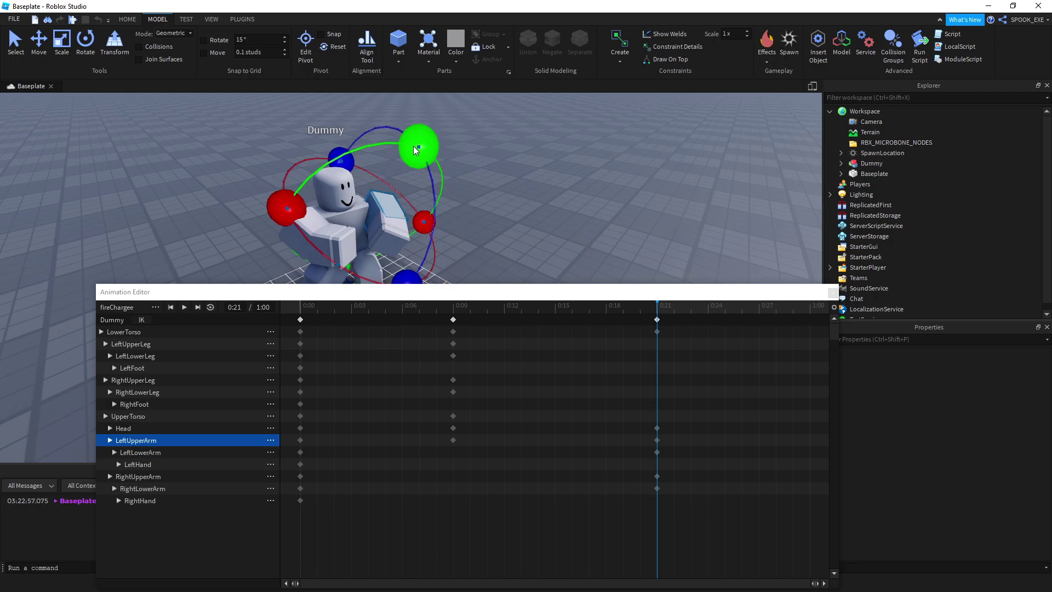
left_click_drag(415, 150, 400, 144)
left_click(476, 190)
right_click_drag(476, 190, 473, 200)
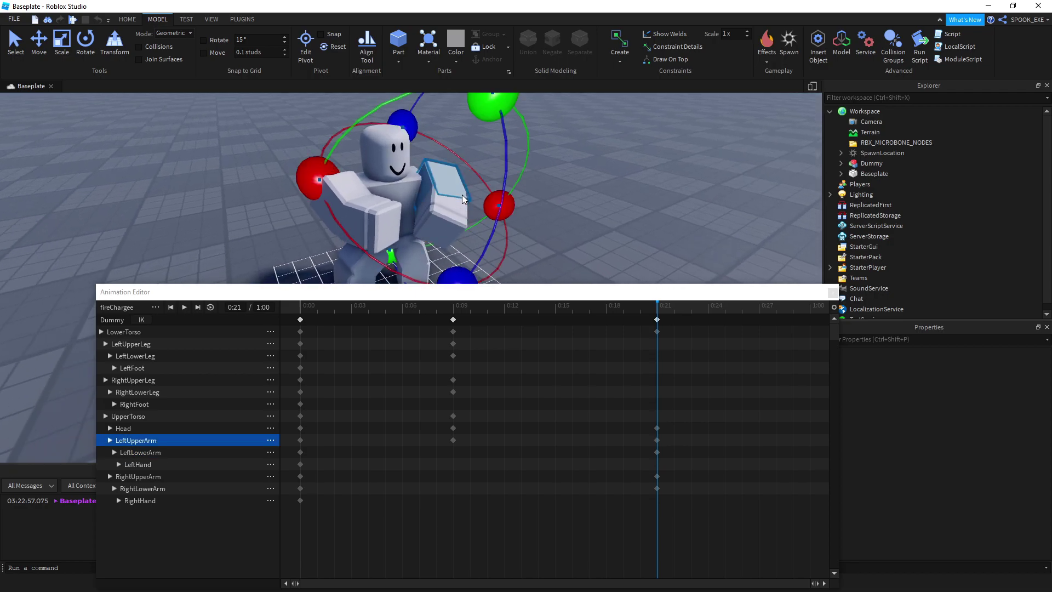
scroll(462, 195, "down", 3)
right_click_drag(548, 180, 447, 187)
scroll(447, 187, "down", 2)
mouse_move(439, 147)
left_mouse_down()
mouse_move(531, 235)
mouse_move(409, 176)
left_mouse_up()
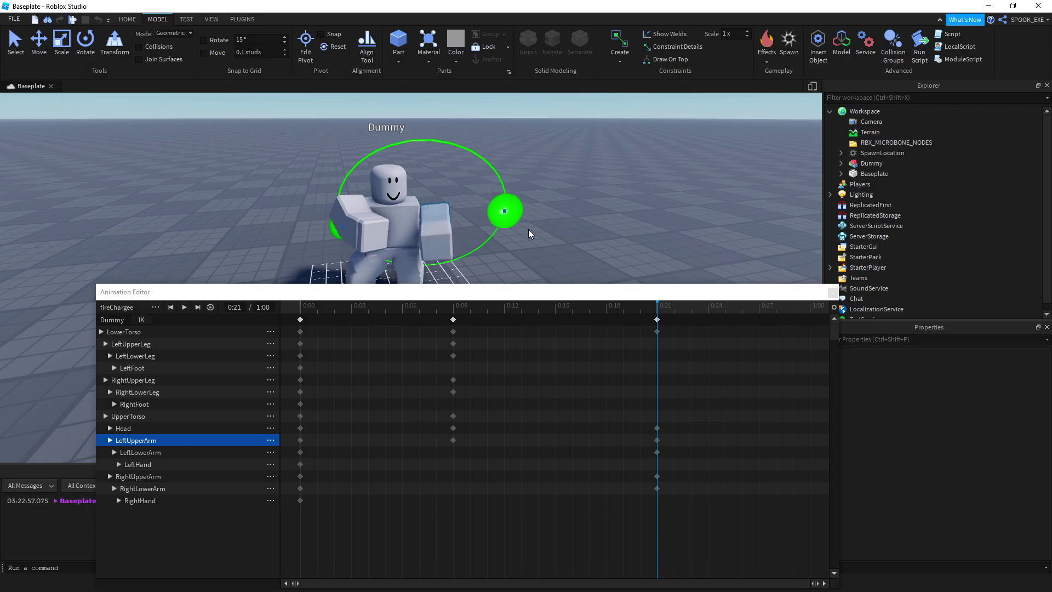
Step: Check the pose from the front and rewind the playhead to 0:00
key("ctrl+2")
right_click_drag(408, 175, 408, 174)
scroll(446, 157, "up", 2)
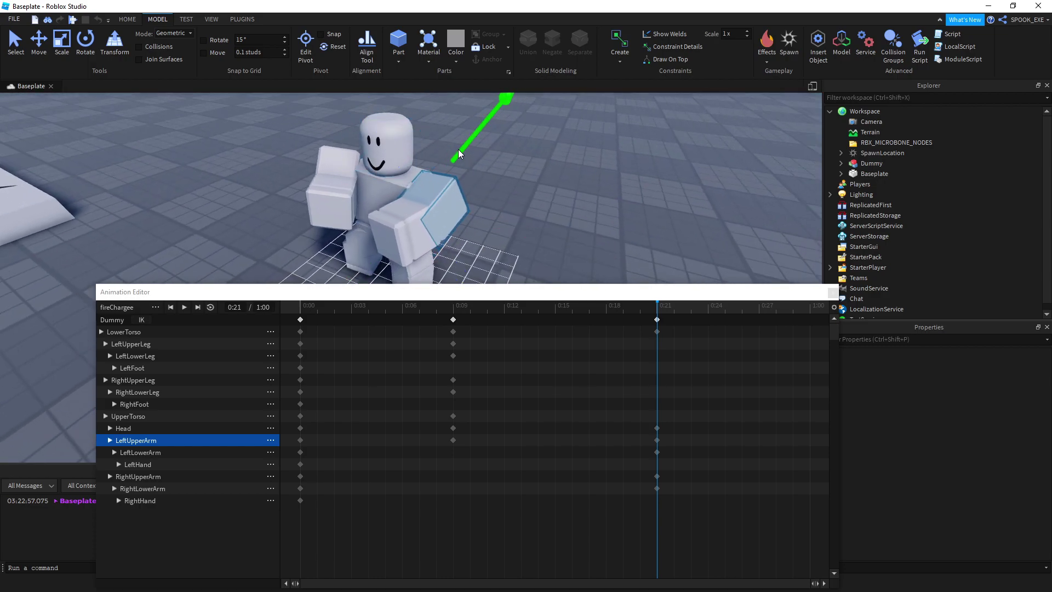
left_click(405, 146)
right_click_drag(404, 146, 548, 156)
left_click(480, 156)
left_click_drag(448, 107, 449, 108)
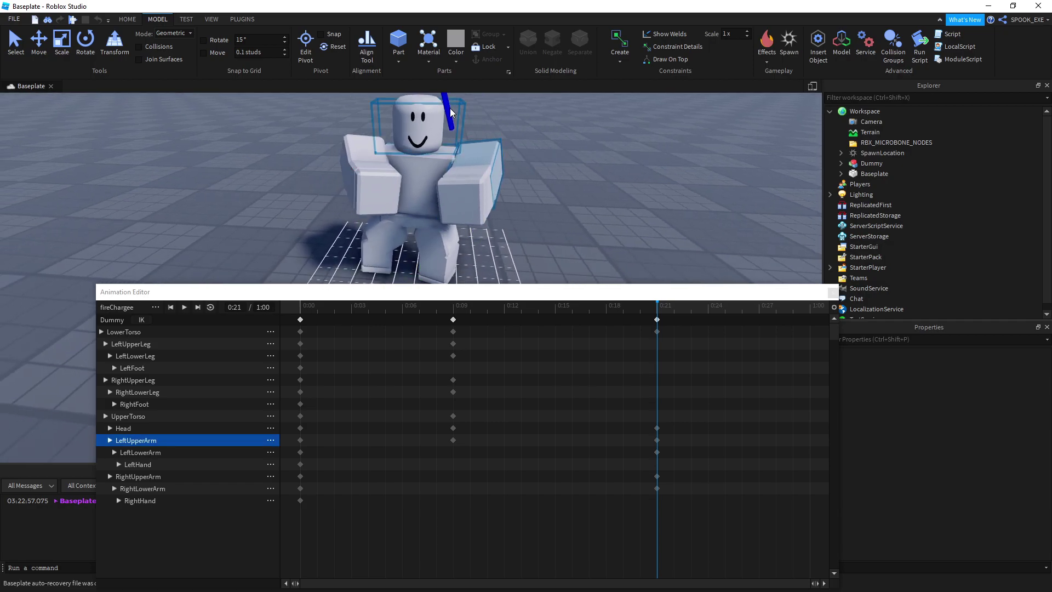
left_click(581, 135)
right_click_drag(581, 135, 643, 324)
Step: Play back fireCharge, then return to the animation's first frame
left_click_drag(656, 307, 275, 328)
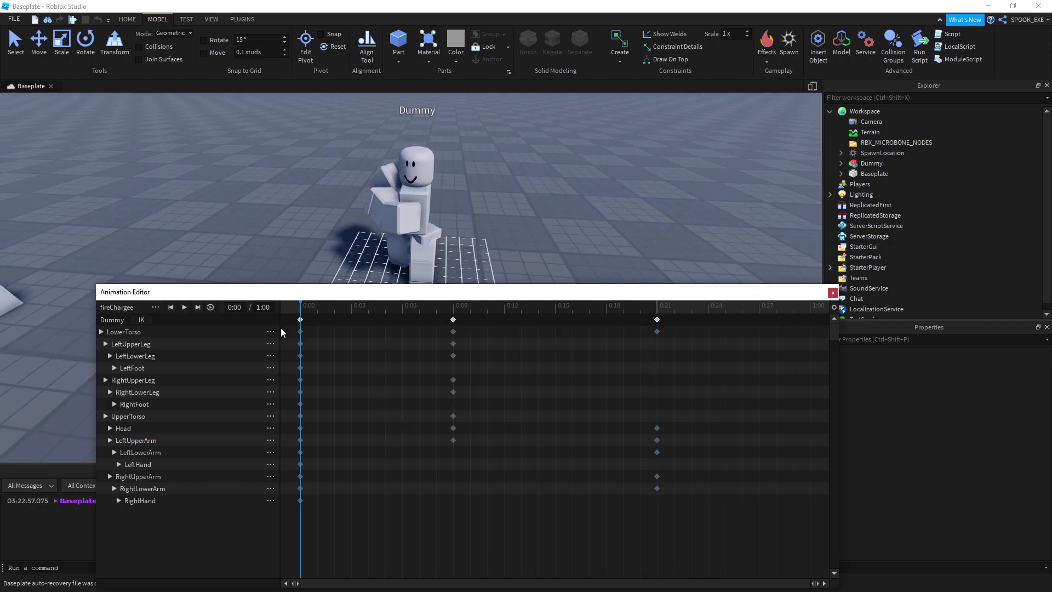
key("space")
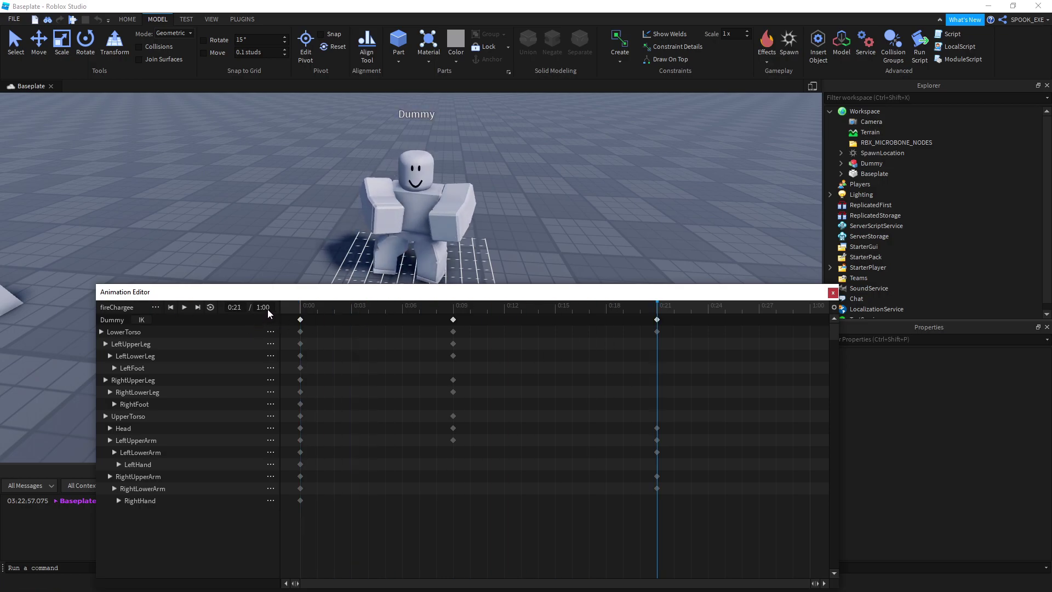
key("space")
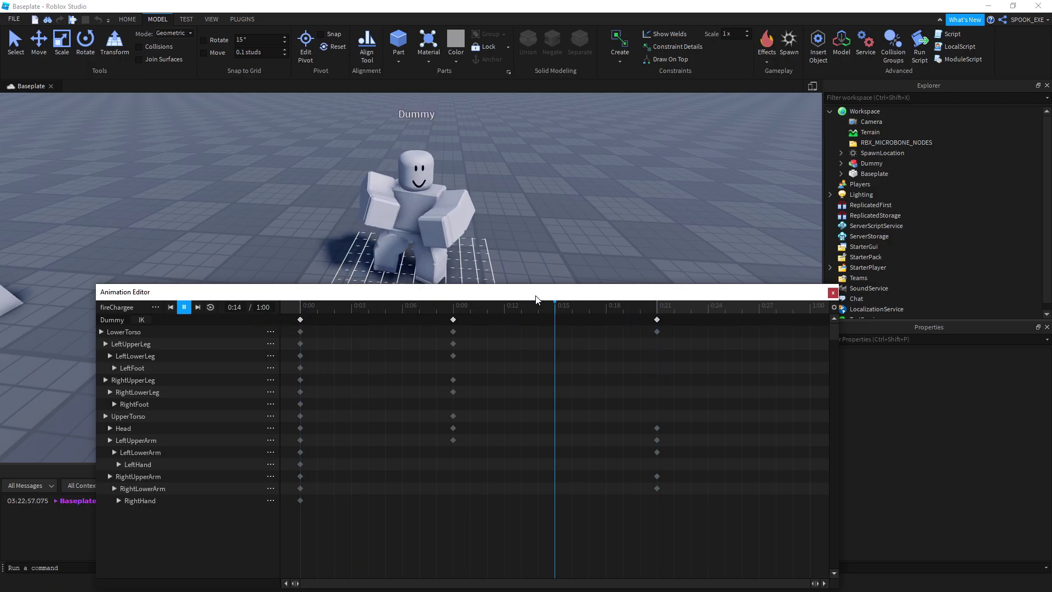
key("space")
left_click_drag(325, 312, 460, 318)
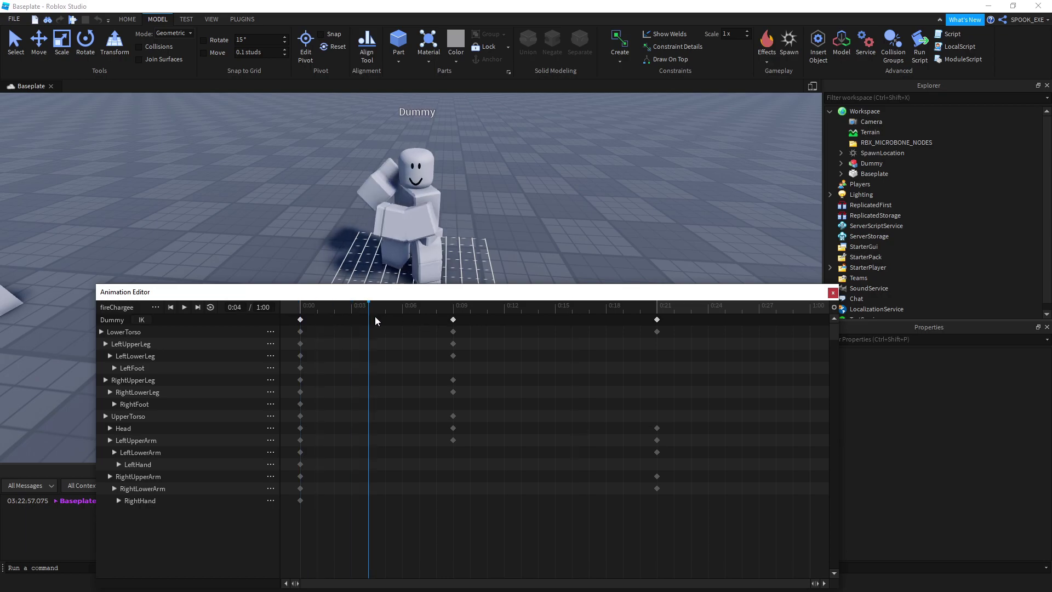
left_click(451, 207)
key("ctrl+l")
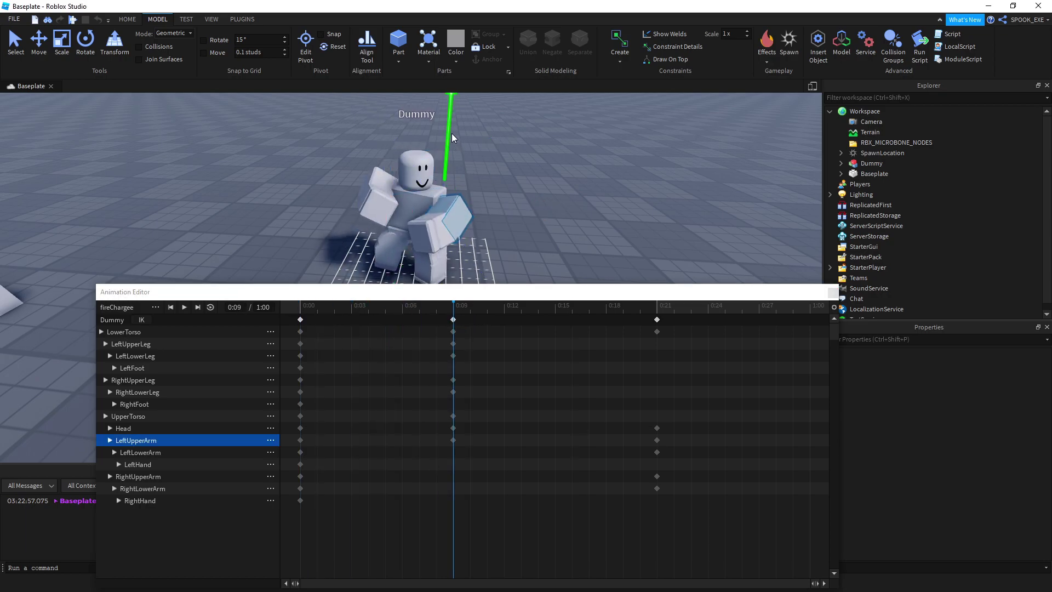
left_click_drag(453, 145, 457, 128)
left_click(301, 307)
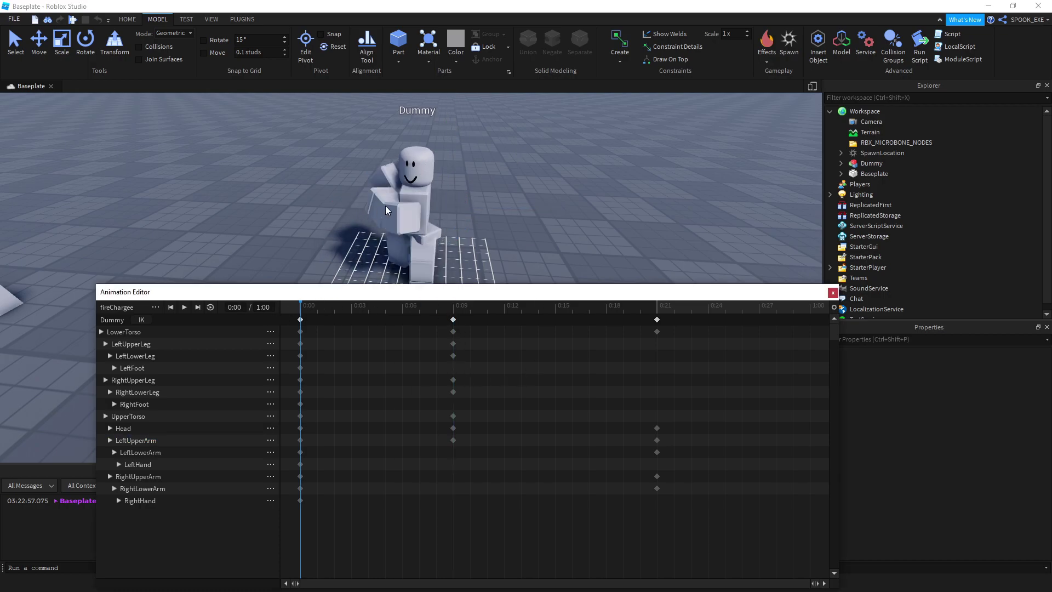
Step: Nudge the left upper arm slightly and preview the animation again
left_click(392, 224)
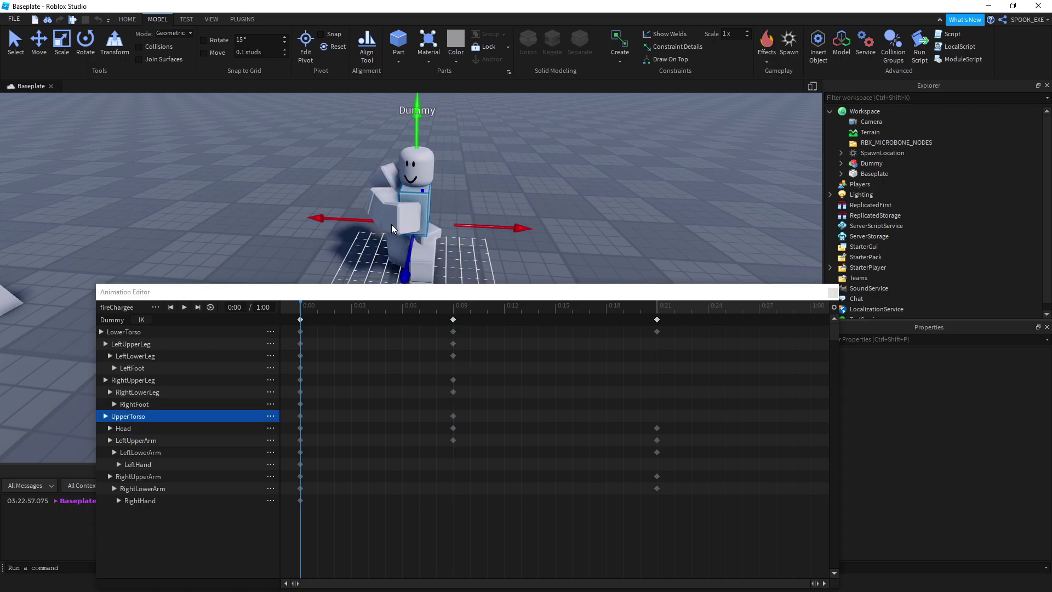
left_click(458, 202)
left_click(138, 476)
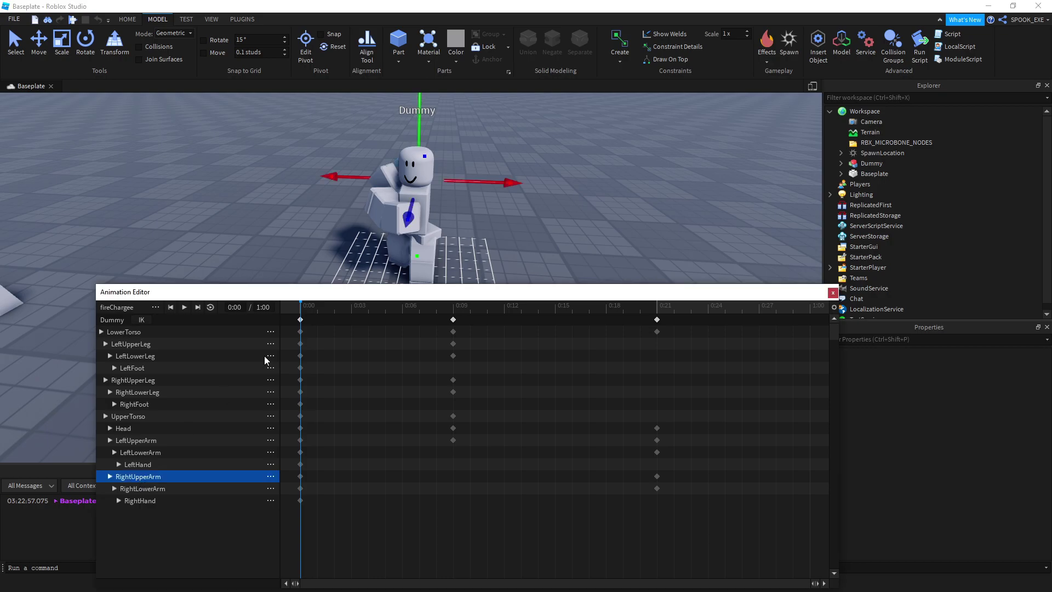
left_click(149, 442)
left_click_drag(422, 146, 421, 140)
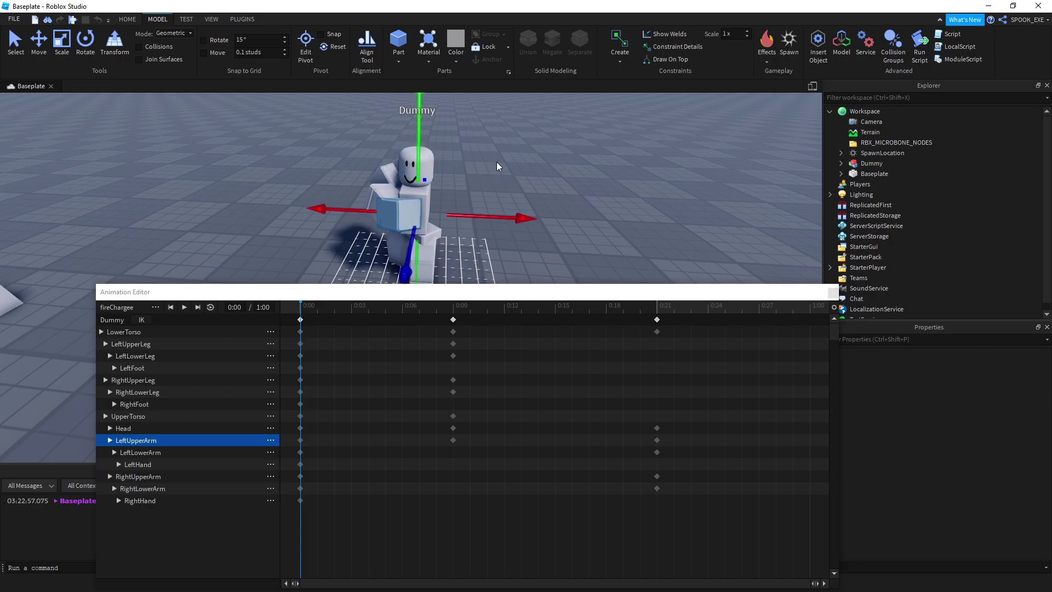
key("space")
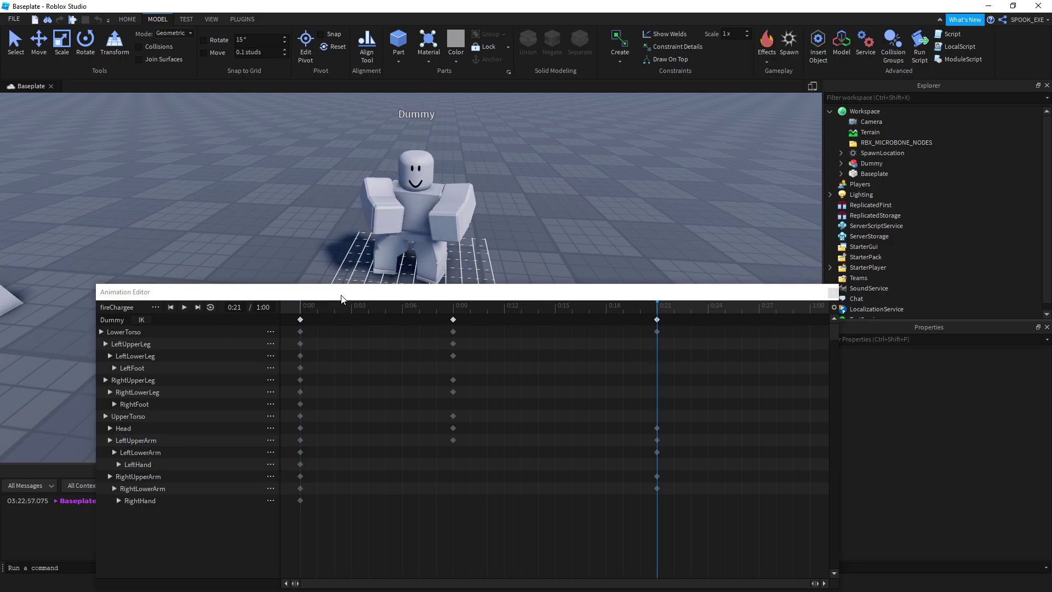
key("space")
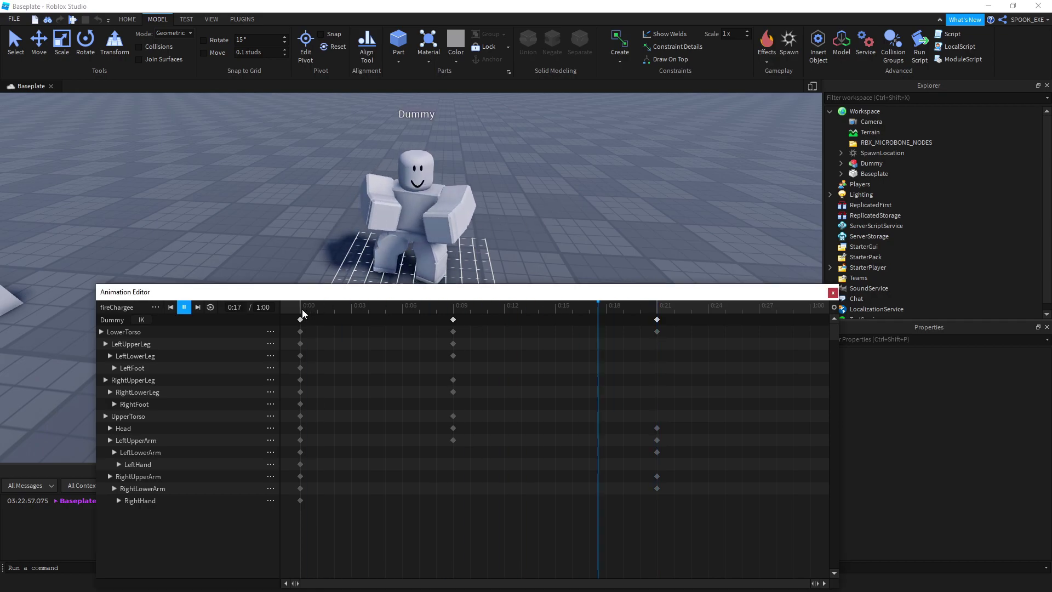
left_click(303, 314)
Step: Scrub through the animation to inspect the 0:09 head pose
right_click_drag(418, 214, 380, 243)
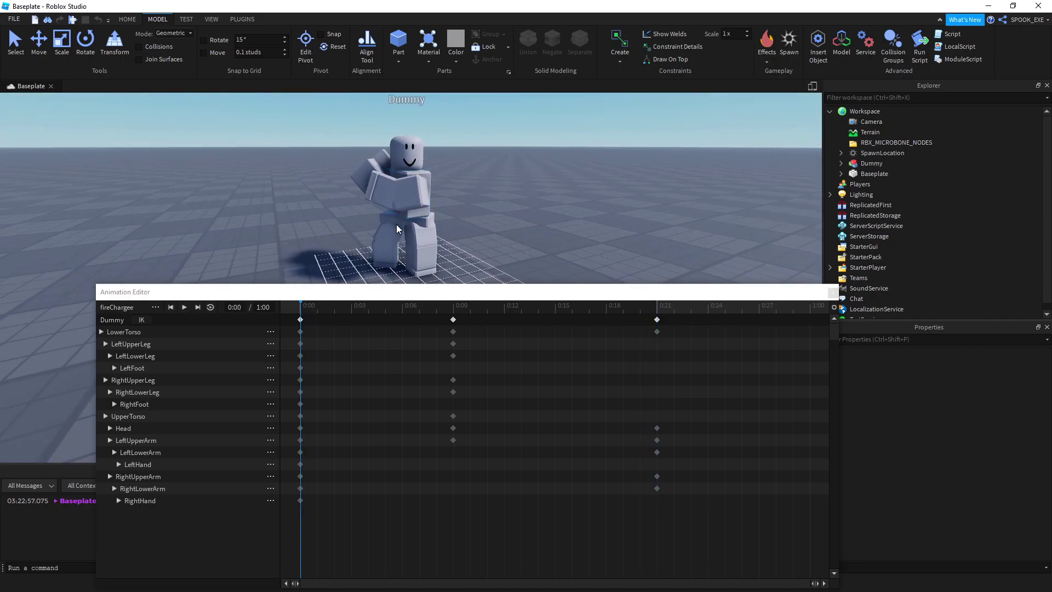
mouse_move(312, 313)
left_mouse_down()
mouse_move(279, 314)
mouse_move(453, 314)
left_mouse_up()
left_click(408, 136)
mouse_move(408, 135)
right_mouse_down()
mouse_move(419, 156)
mouse_move(478, 167)
right_mouse_up()
left_click_drag(482, 169, 485, 177)
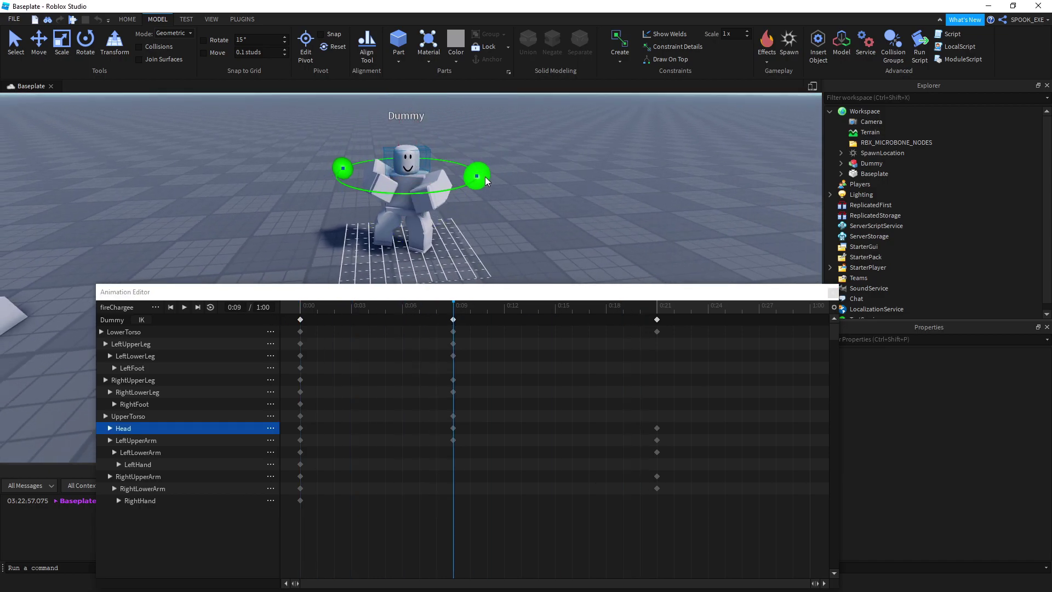
mouse_move(468, 314)
left_mouse_down()
mouse_move(317, 312)
mouse_move(453, 320)
mouse_move(407, 325)
mouse_move(558, 321)
left_mouse_up()
Step: Move the final keyframe column from 0:21 to 0:15 and review the timing
left_click_drag(660, 319, 452, 319)
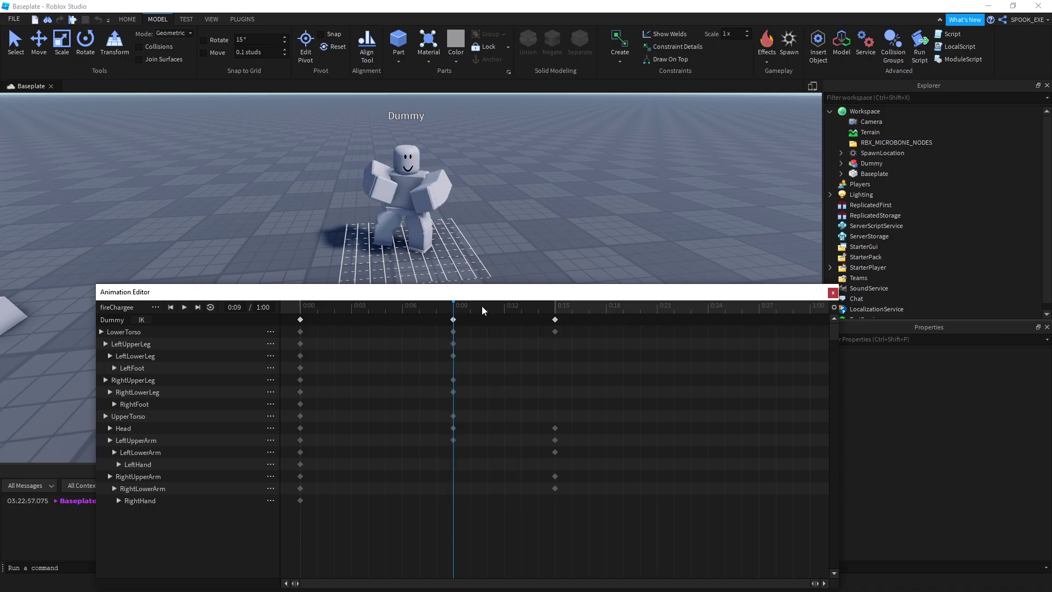
left_click(185, 306)
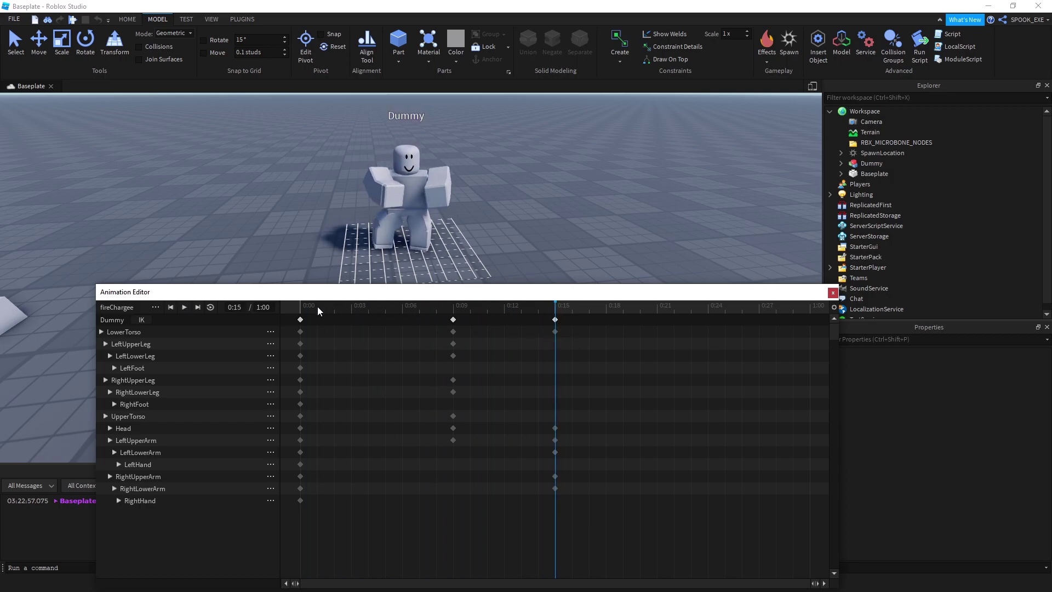
mouse_move(317, 307)
left_mouse_down()
mouse_move(400, 318)
mouse_move(365, 315)
left_mouse_up()
scroll(397, 243, "up", 5)
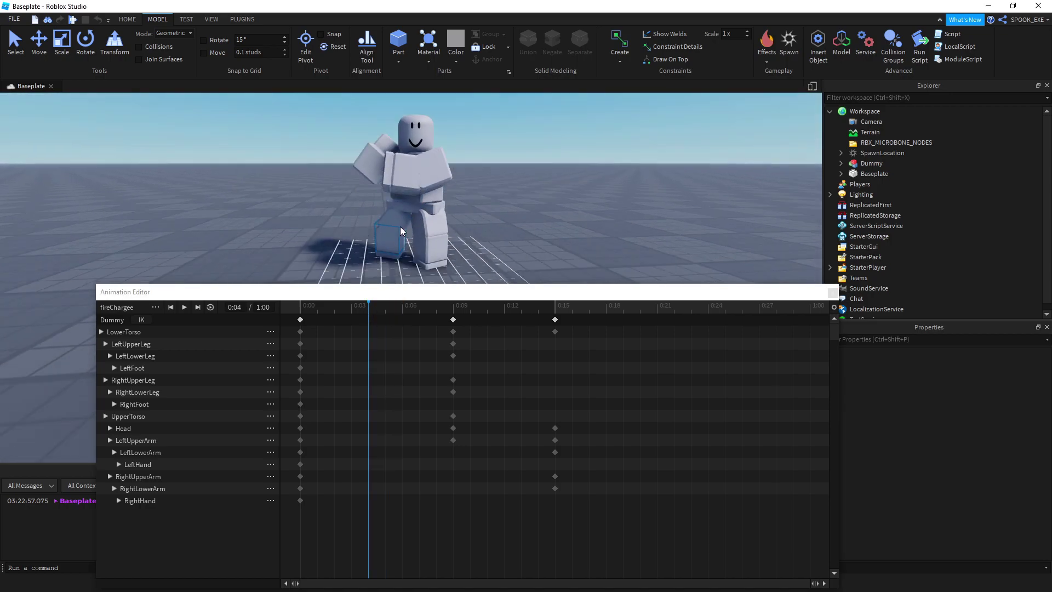
Step: Rotate the right upper and lower leg into a new pose at 0:04
left_click(401, 228)
left_click_drag(386, 124, 416, 138)
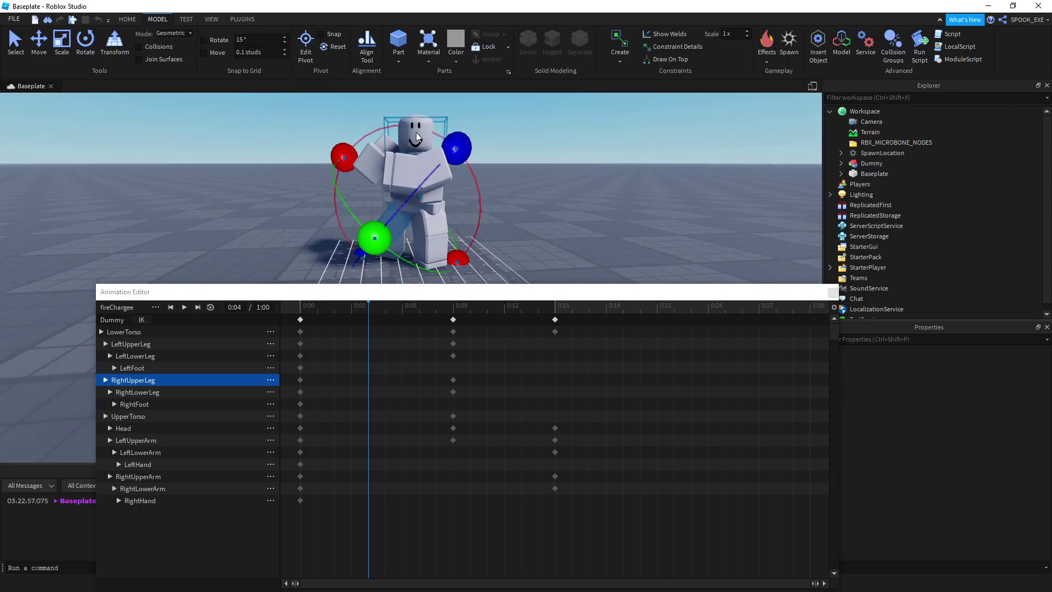
left_click_drag(348, 146, 387, 247)
left_click(404, 250)
left_click(372, 196)
left_click_drag(316, 201, 298, 216)
left_click(298, 217)
Step: Swing the right upper leg sideways and twist the left upper leg at 0:04
left_click(392, 215)
scroll(423, 195, "up", 5)
mouse_move(422, 194)
right_mouse_down()
mouse_move(351, 167)
mouse_move(353, 214)
right_mouse_up()
left_click_drag(362, 239, 388, 247)
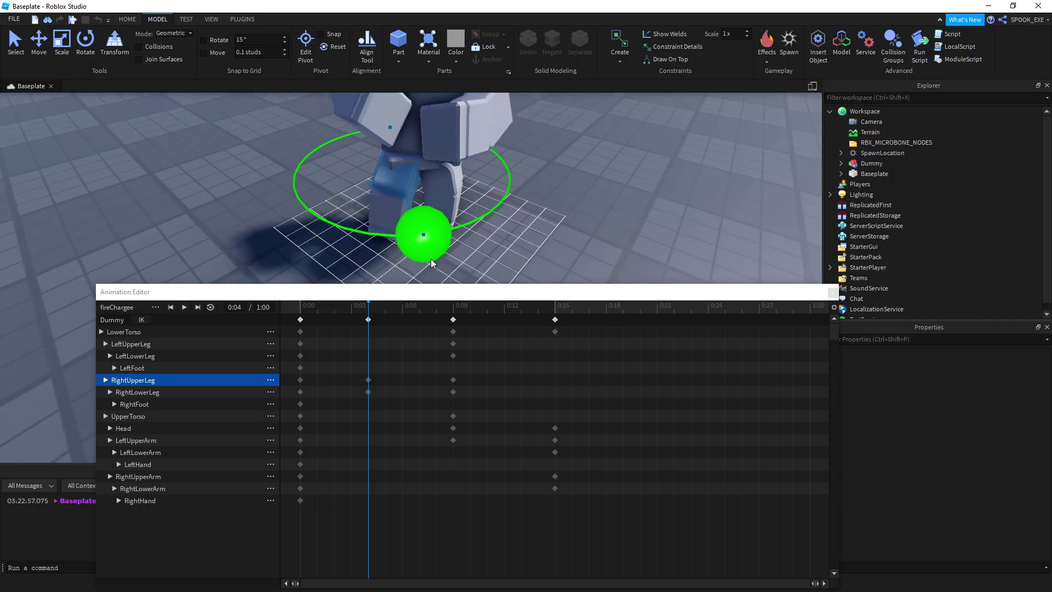
left_click(460, 258)
scroll(530, 260, "down", 3)
scroll(530, 260, "down", 3)
left_click(420, 234)
left_click_drag(496, 213, 585, 219)
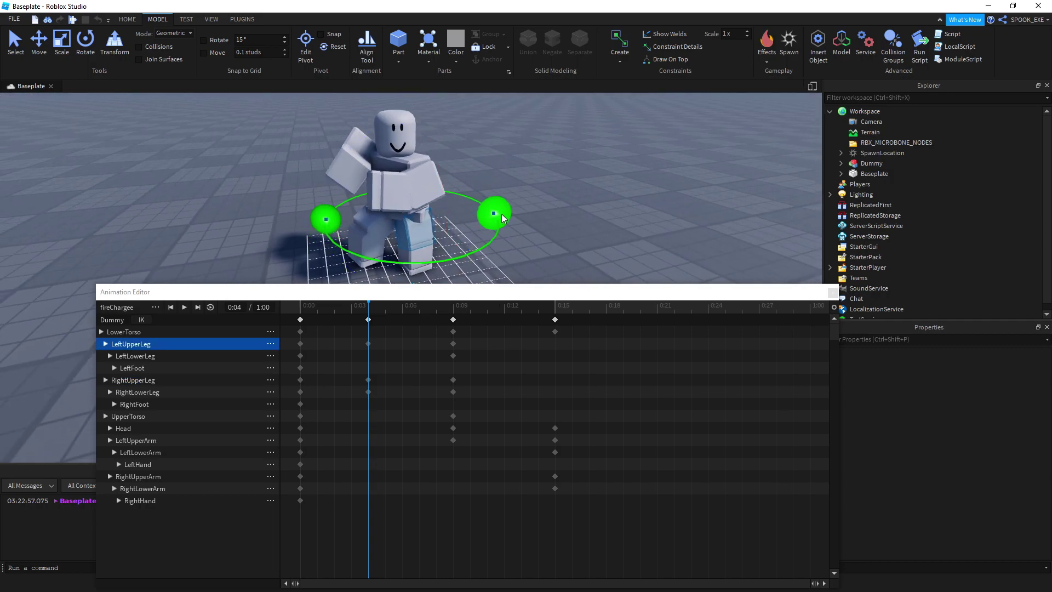
mouse_move(343, 316)
left_mouse_down()
mouse_move(397, 318)
mouse_move(367, 321)
left_mouse_up()
left_click(441, 237)
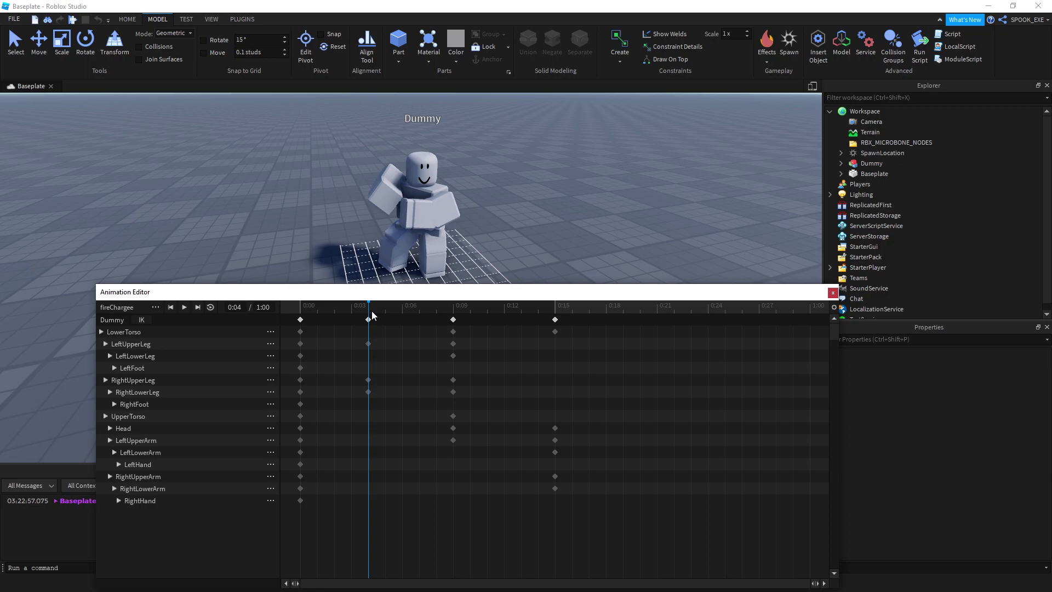
Step: Rotate the right upper leg at 0:09, then scrub back toward the start
mouse_move(370, 316)
left_mouse_down()
mouse_move(448, 314)
mouse_move(348, 318)
mouse_move(461, 326)
left_mouse_up()
left_click(419, 235)
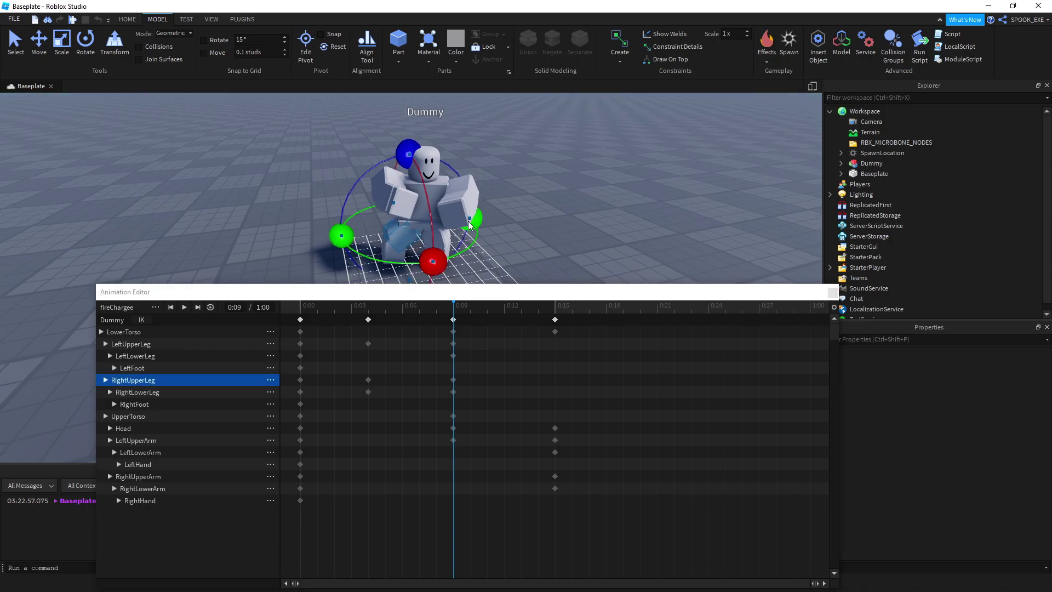
left_click_drag(457, 199, 420, 217)
right_click_drag(393, 212, 401, 207)
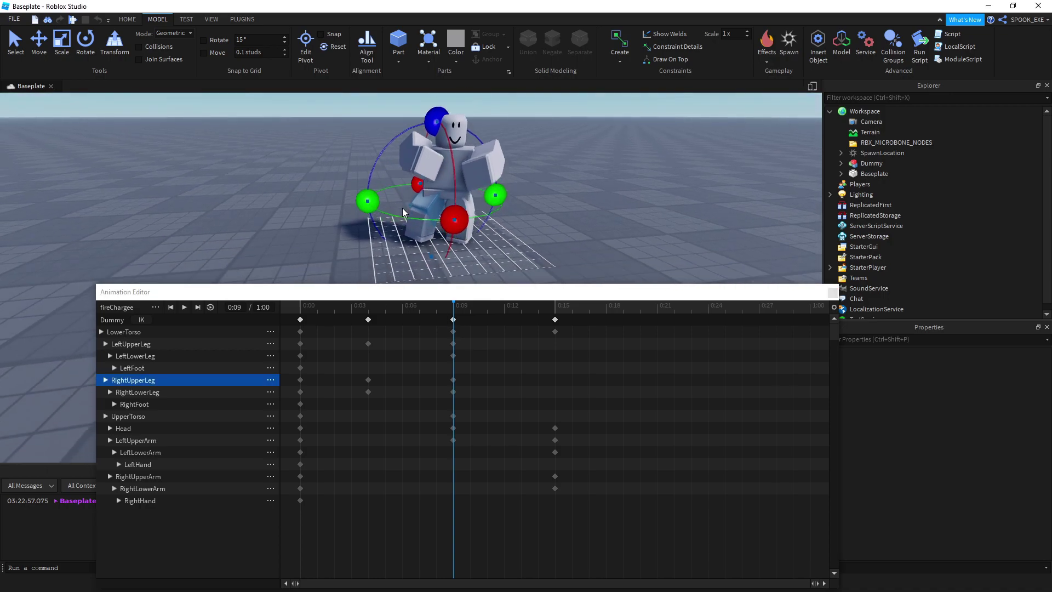
left_click_drag(395, 133, 402, 143)
left_click(677, 200)
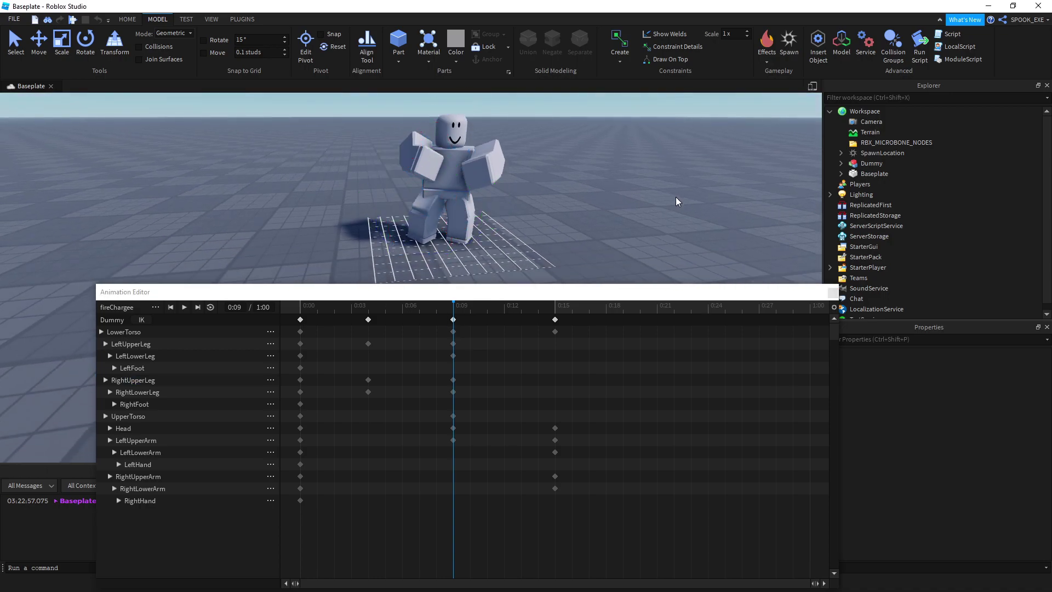
right_click_drag(677, 199, 494, 246)
left_click_drag(453, 311, 311, 316)
Step: Preview the animation and select the LowerTorso track's 0:09 keyframe
key("space")
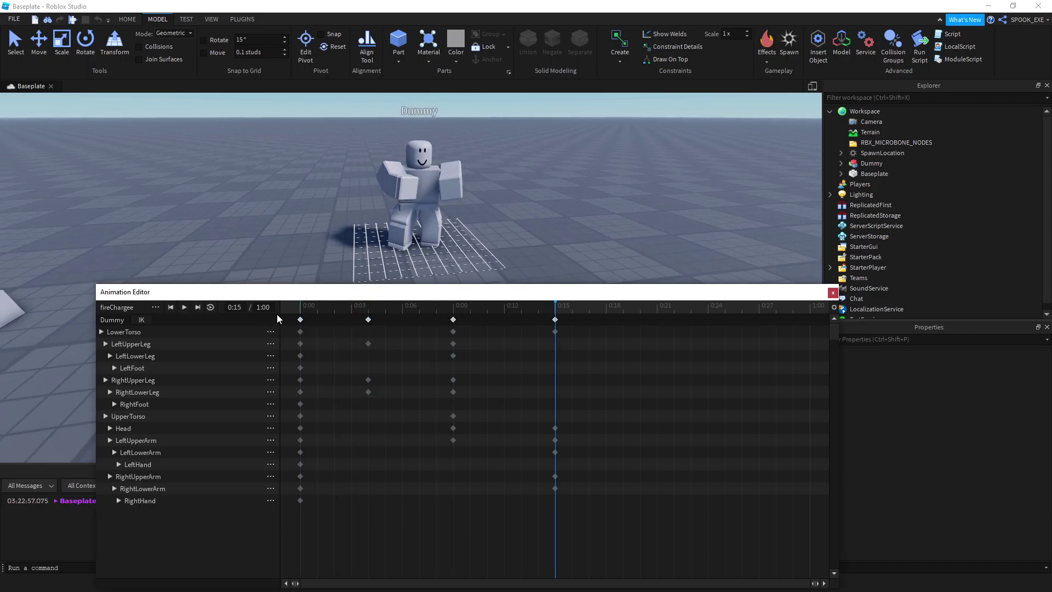
key("space")
left_click(555, 319)
left_click_drag(452, 307, 293, 311)
key("space")
left_click(482, 336)
left_click(198, 332)
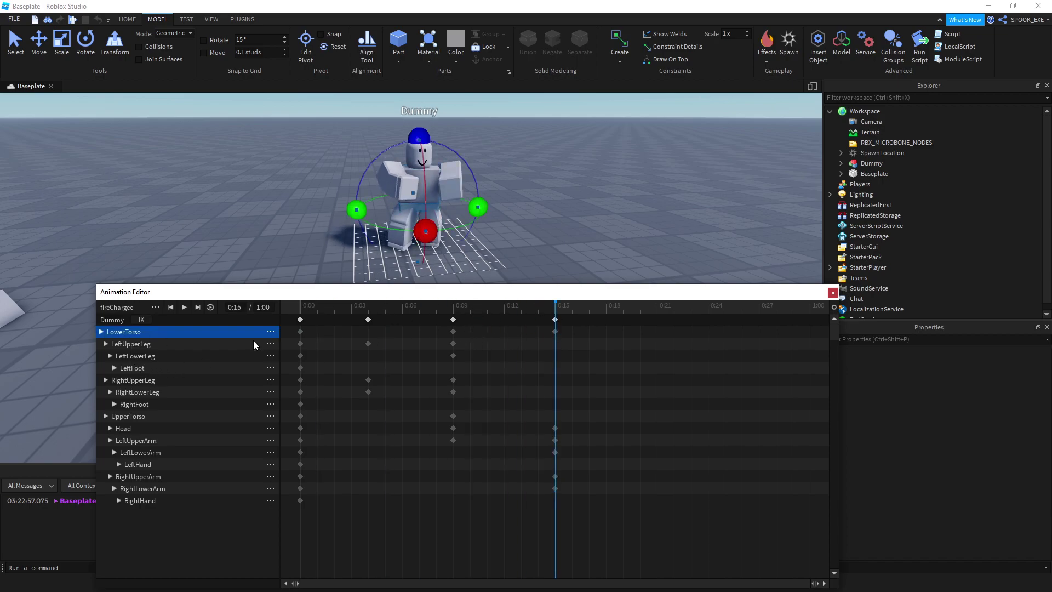
left_click(453, 331)
left_click(574, 315)
Step: Replay from 0:00, then drag the LowerTorso keyframe from 0:09 to 0:15
left_click(304, 324)
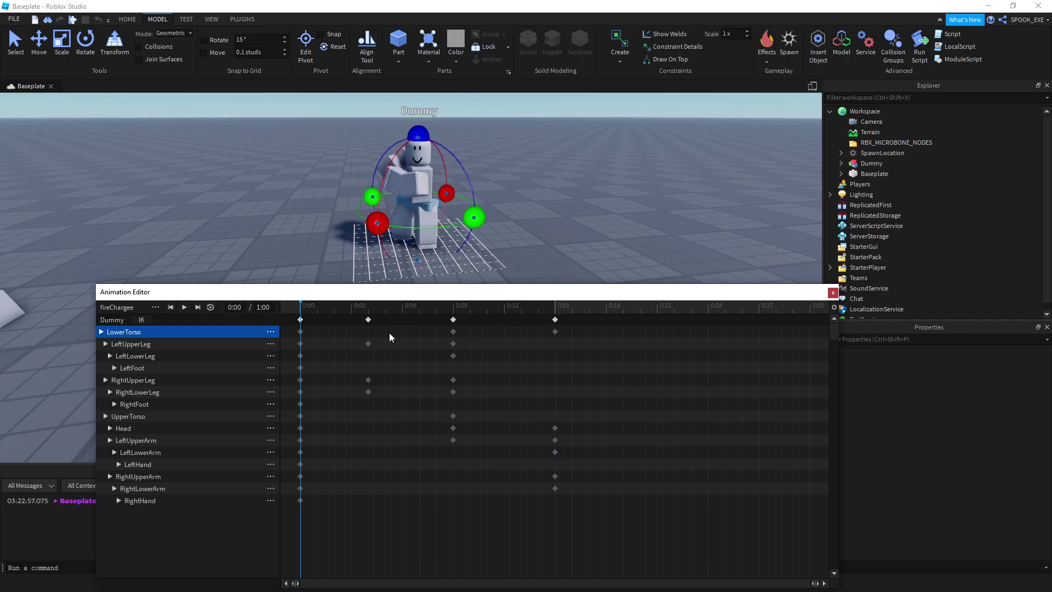
left_click(325, 260)
key("space")
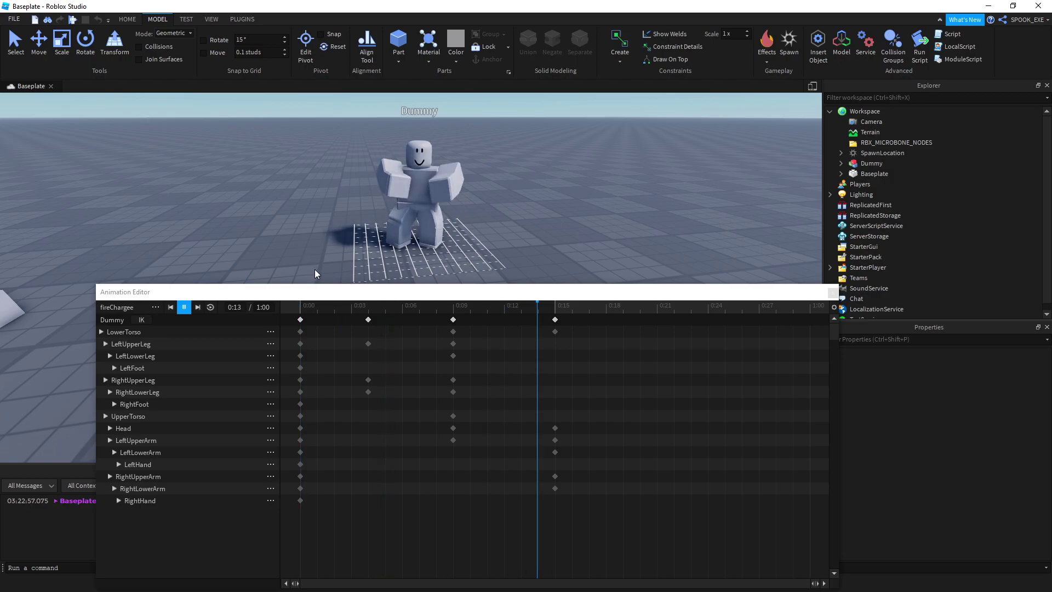
left_click(452, 310)
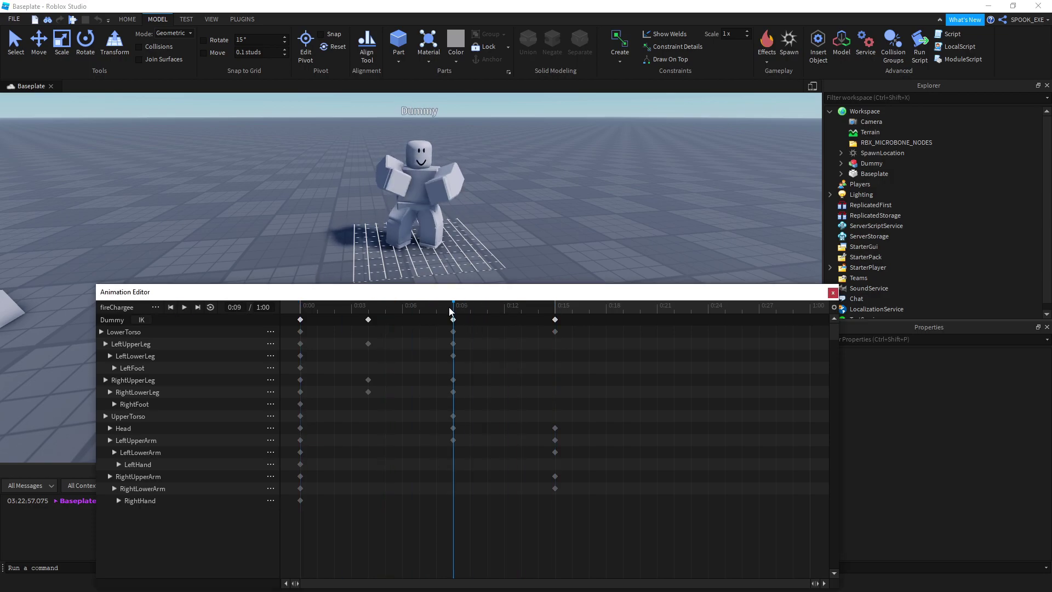
left_click(428, 211)
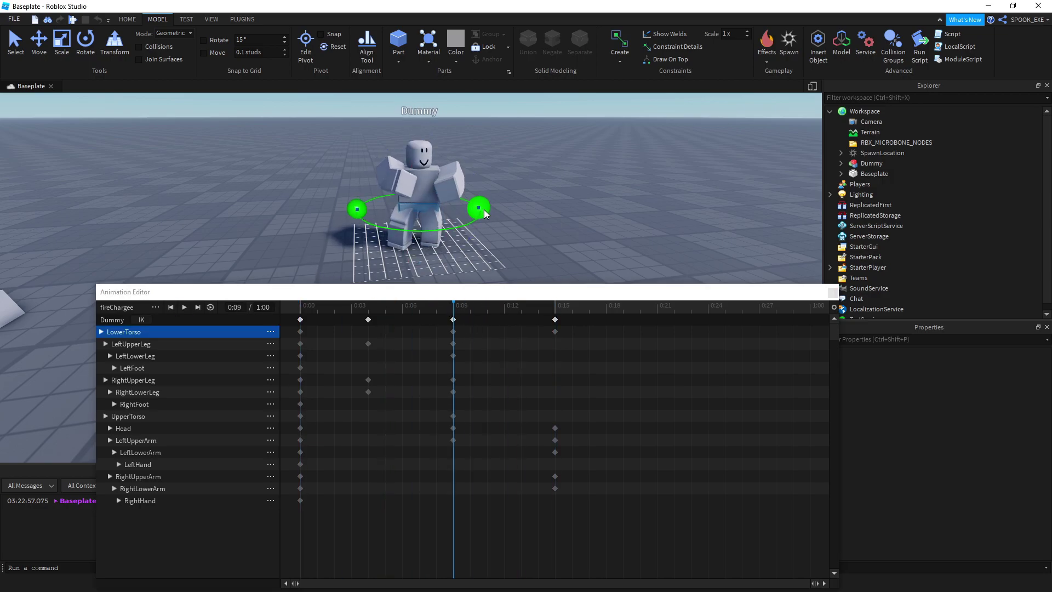
left_click(458, 332)
left_click(453, 331)
left_click_drag(553, 328, 555, 331)
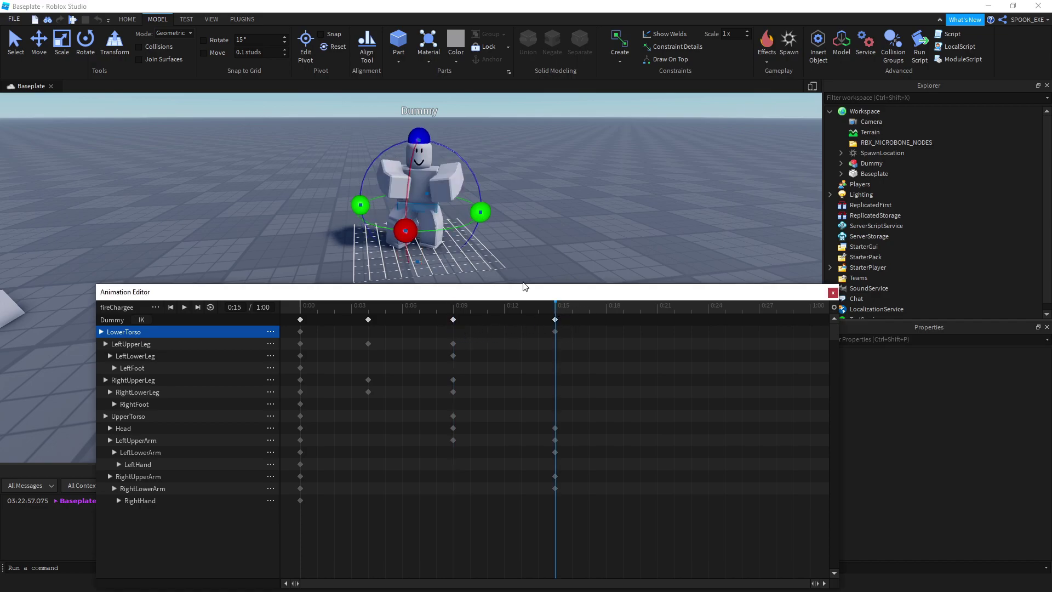
Step: Rotate the left upper arm and bend the left forearm for the 0:15 pose
left_click(496, 191)
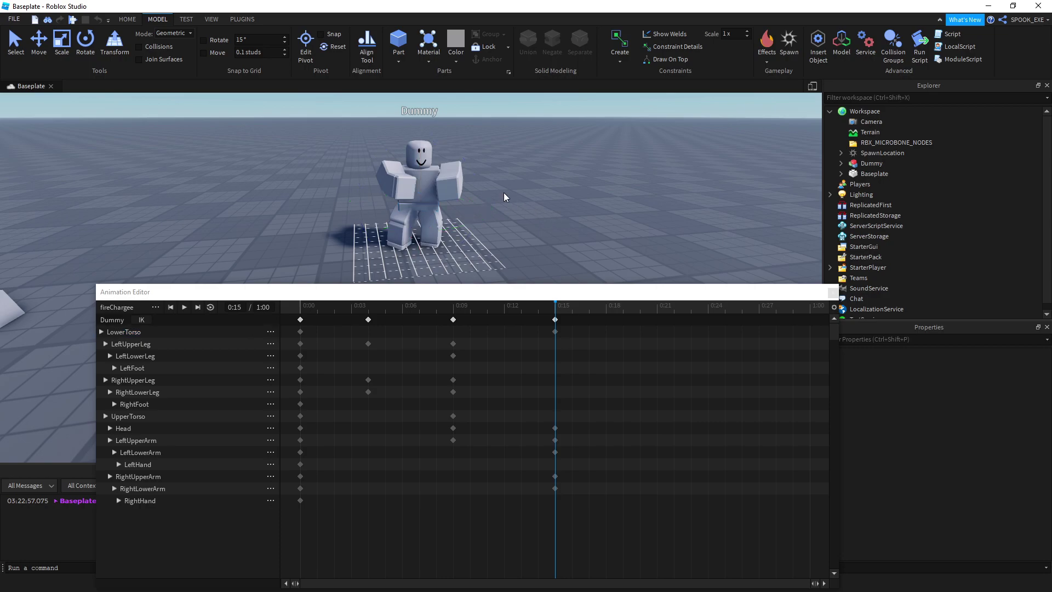
scroll(459, 176, "up", 2)
left_click(472, 183)
scroll(476, 182, "down", 2)
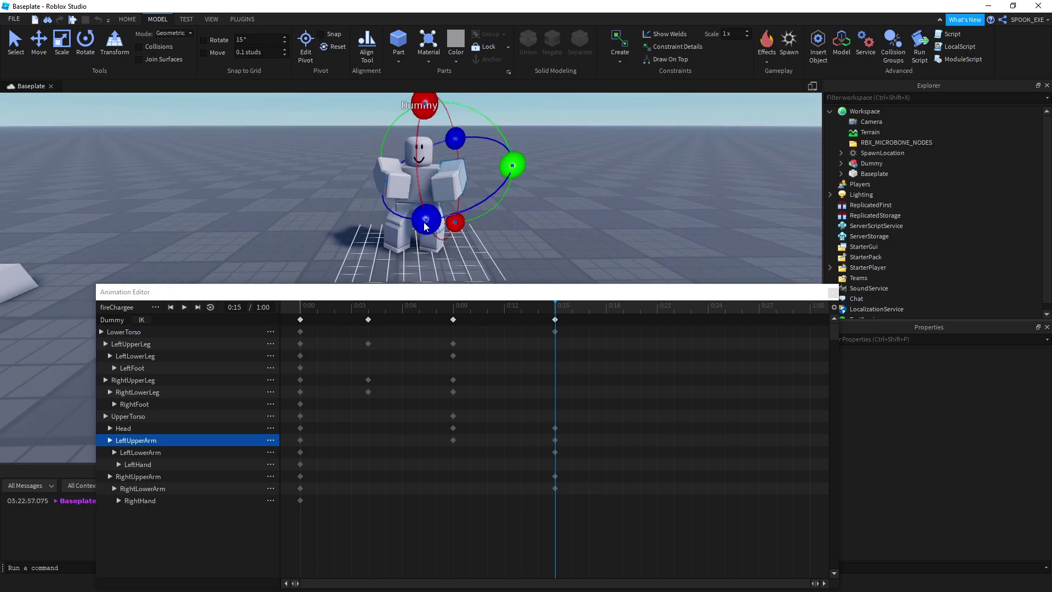
left_click_drag(411, 219, 411, 216)
left_click_drag(427, 105, 427, 117)
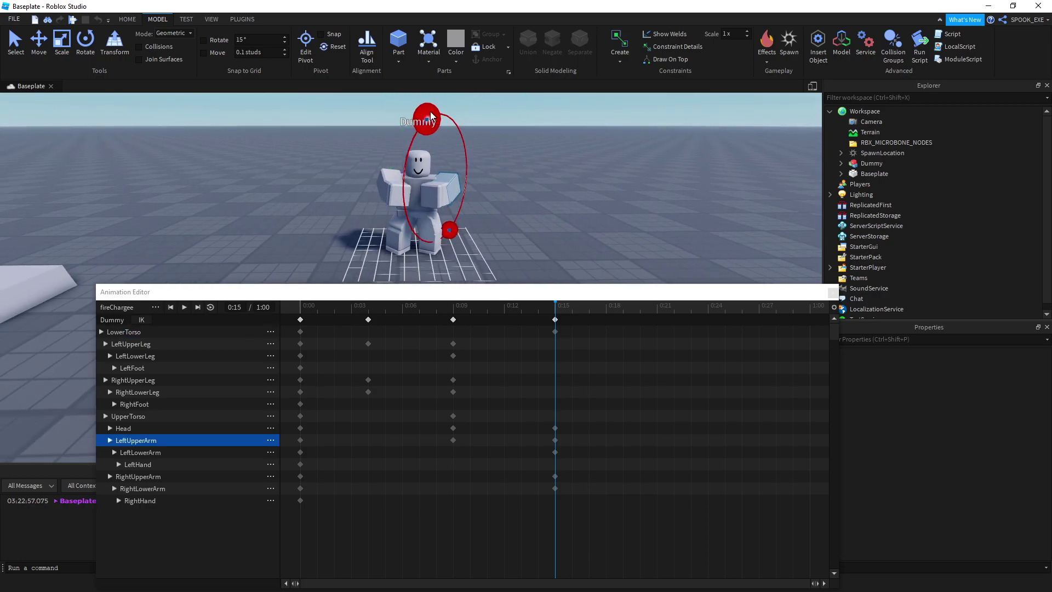
left_click(444, 191)
left_click(448, 193)
left_click(447, 193)
mouse_move(436, 121)
left_mouse_down()
mouse_move(437, 136)
mouse_move(442, 123)
mouse_move(409, 139)
mouse_move(416, 123)
left_mouse_up()
left_click(449, 178)
Step: Rotate the right upper arm on two axes and tilt the left upper arm further
left_click(385, 180)
left_click(390, 183)
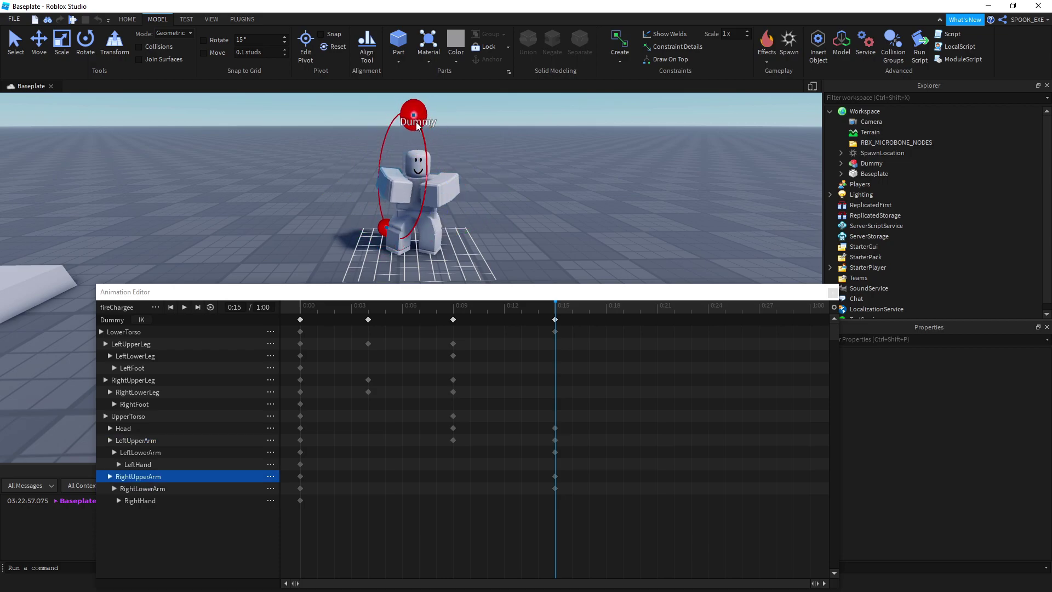
left_click_drag(337, 182, 340, 182)
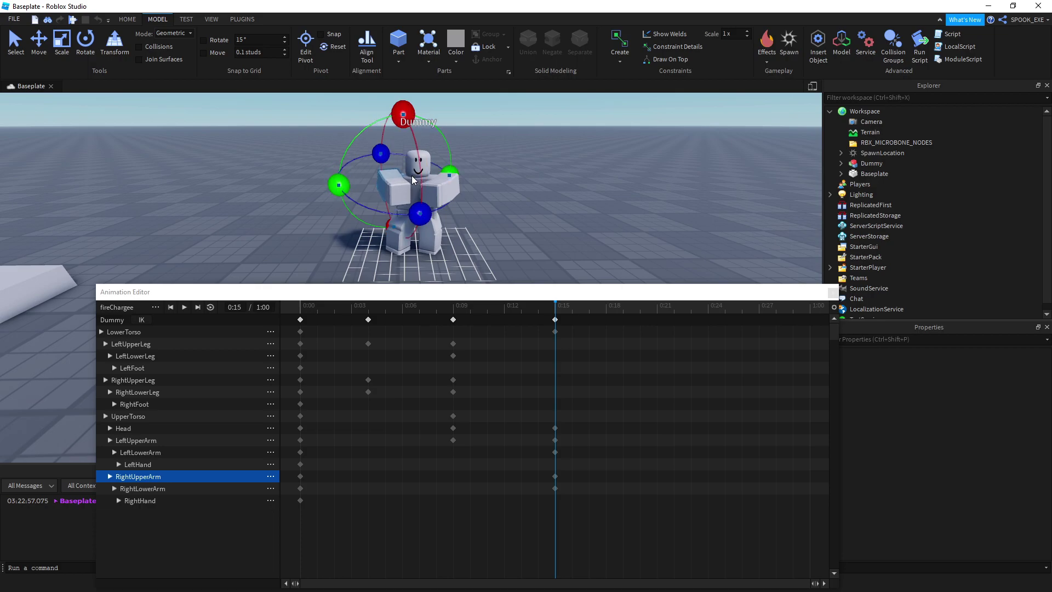
left_click_drag(419, 213, 426, 215)
left_click(455, 180)
left_click_drag(431, 115, 434, 115)
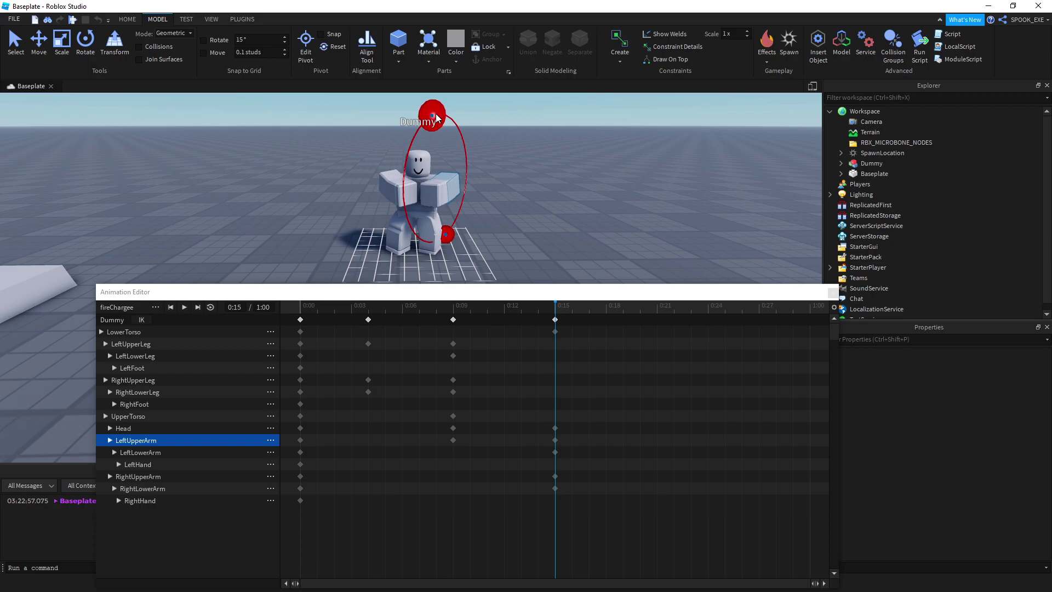
left_click(550, 231)
left_click(461, 182)
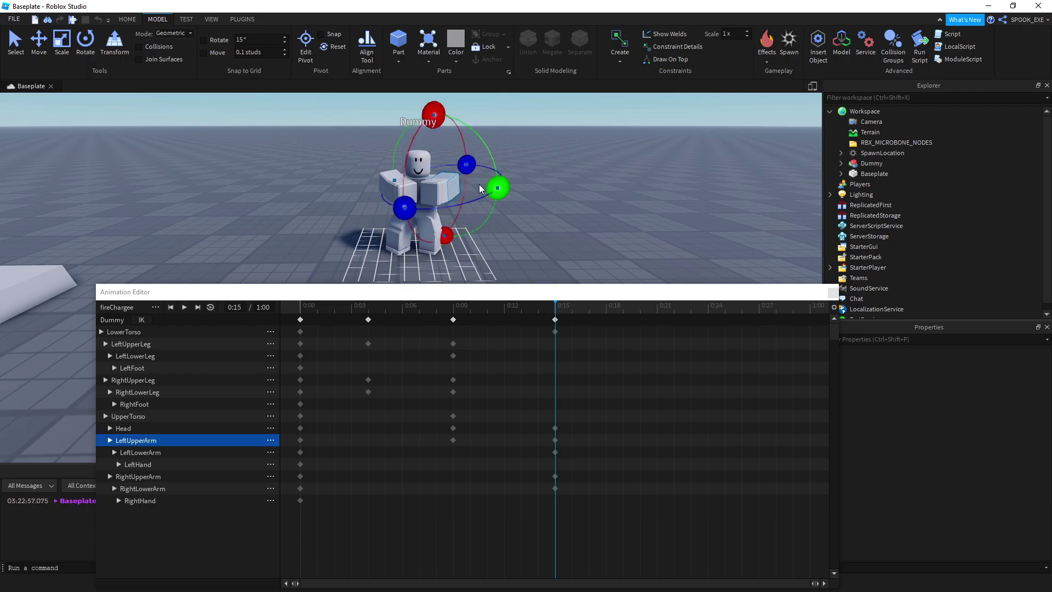
left_click_drag(468, 164, 477, 169)
left_click(508, 162)
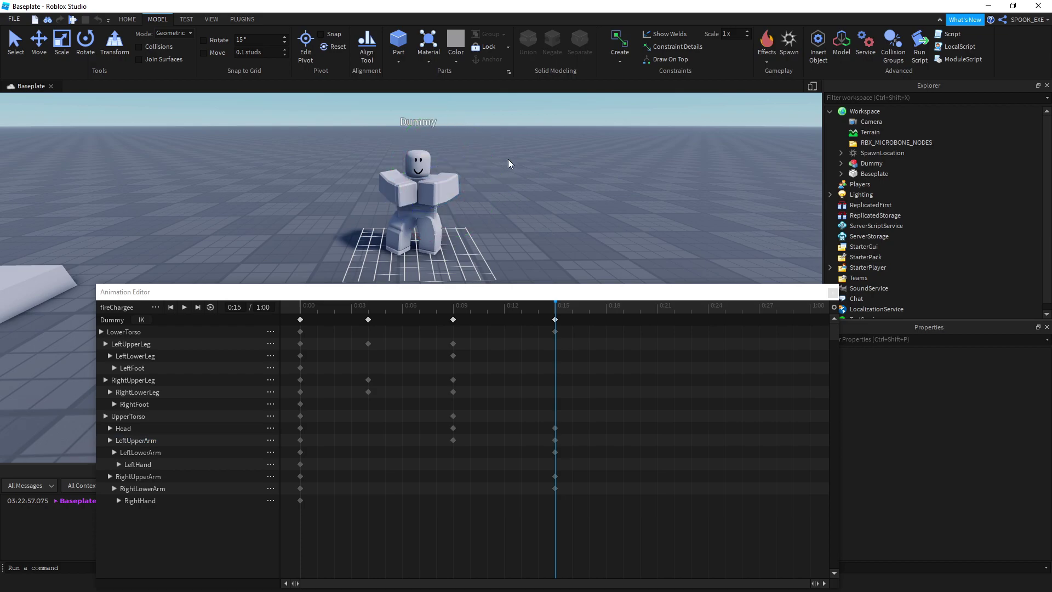
Step: Rotate the right upper leg and bend the right lower leg
left_click(423, 165)
right_click_drag(423, 191, 339, 234)
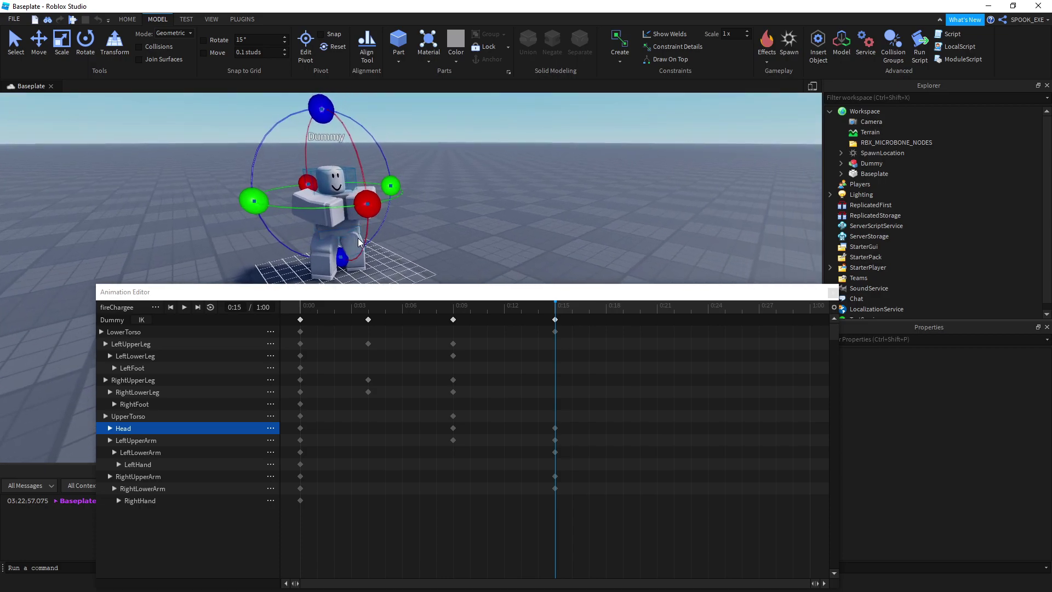
left_click(358, 243)
left_click(344, 261)
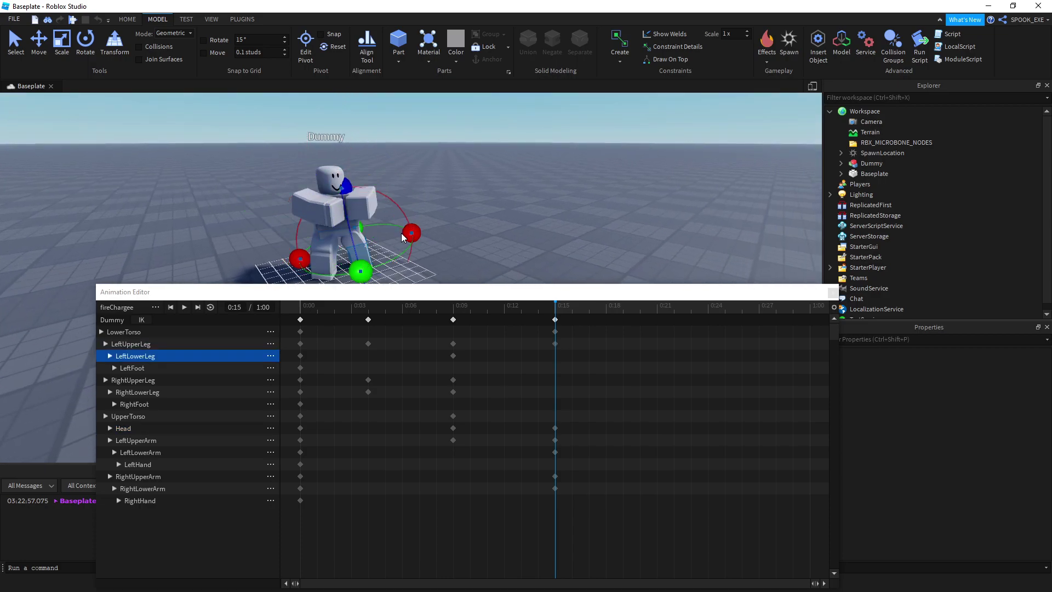
left_click(322, 246)
right_click_drag(318, 247, 431, 161)
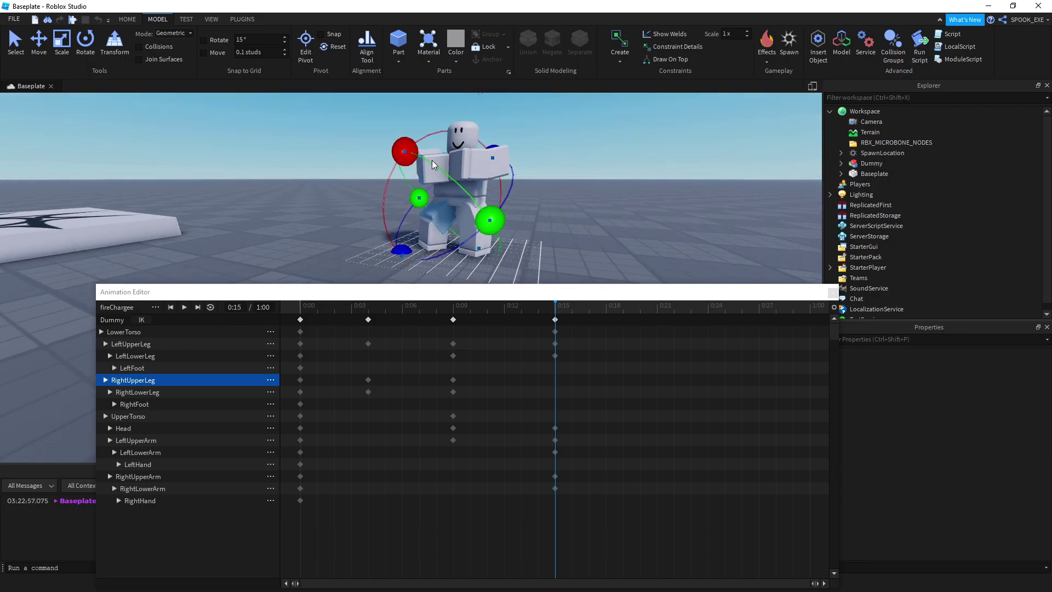
left_click_drag(405, 151, 418, 152)
left_click(431, 237)
left_click_drag(365, 204, 367, 225)
Step: Adjust the left upper leg and bend the left lower leg at 0:15
left_click(461, 202)
left_click(455, 160)
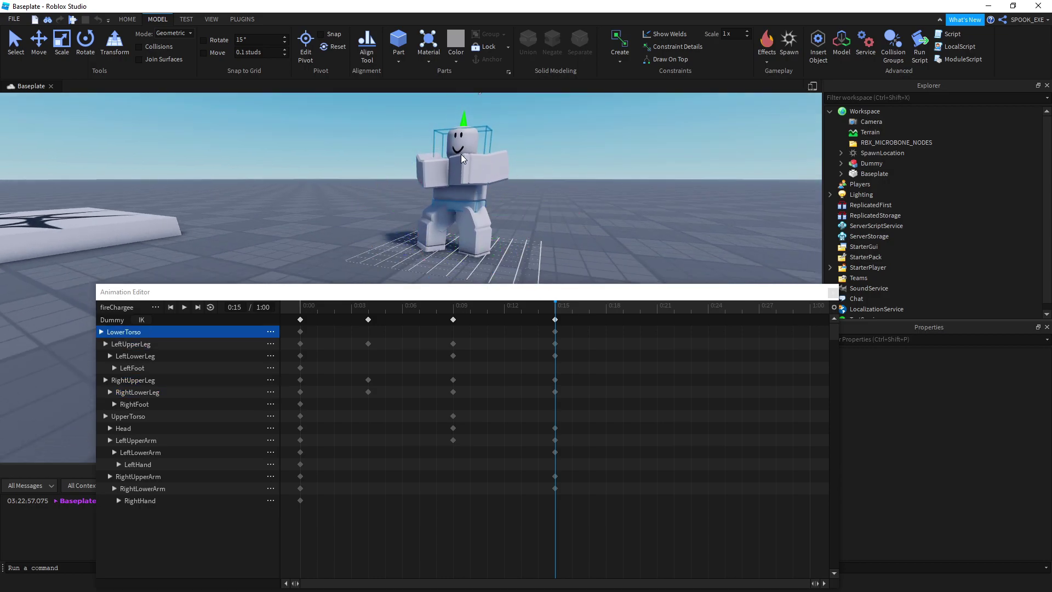
left_click(483, 220)
left_click_drag(510, 181, 523, 155)
left_click(478, 241)
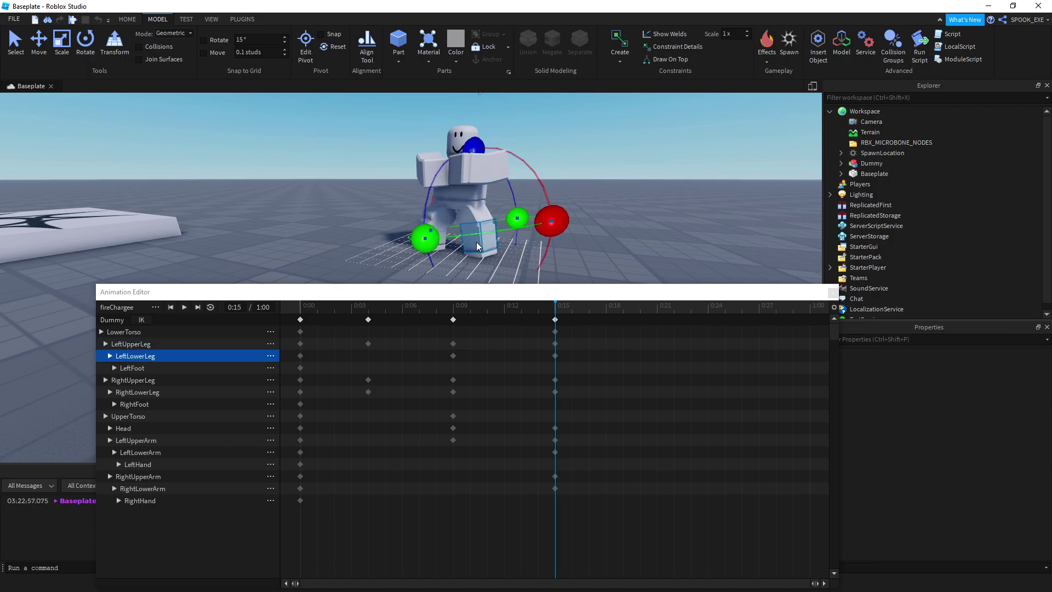
left_click_drag(551, 220, 553, 237)
left_click(595, 208)
mouse_move(595, 208)
right_mouse_down()
mouse_move(513, 198)
mouse_move(551, 317)
right_mouse_up()
mouse_move(551, 317)
left_mouse_down()
mouse_move(281, 335)
mouse_move(582, 355)
mouse_move(343, 358)
mouse_move(453, 362)
left_mouse_up()
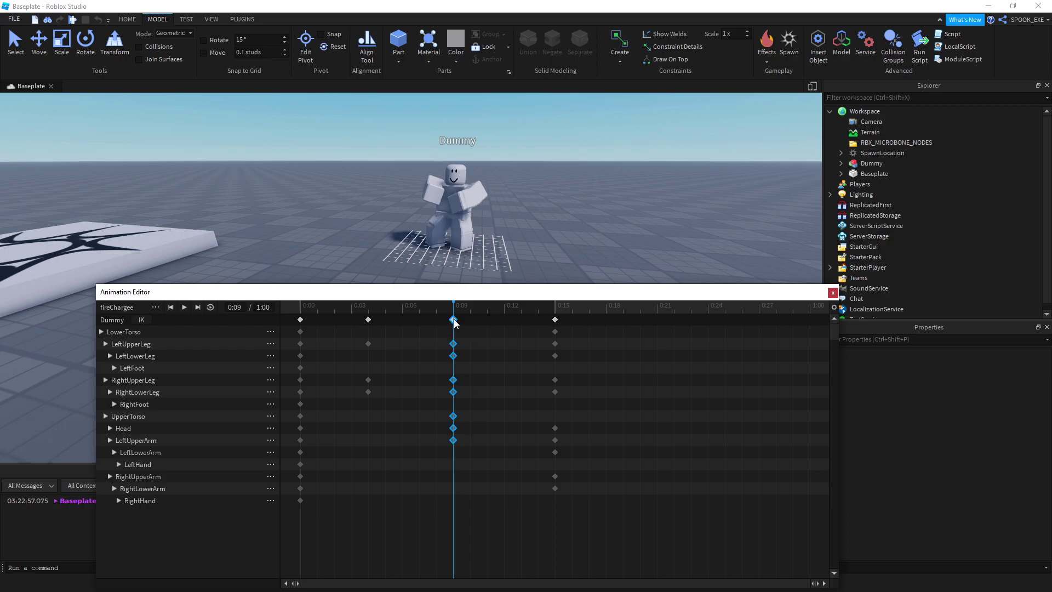
Step: Try the 0:15 pose at 0:09, return it to 0:15, and delete the 0:09 keyframes
left_click_drag(555, 320, 454, 324)
key("space")
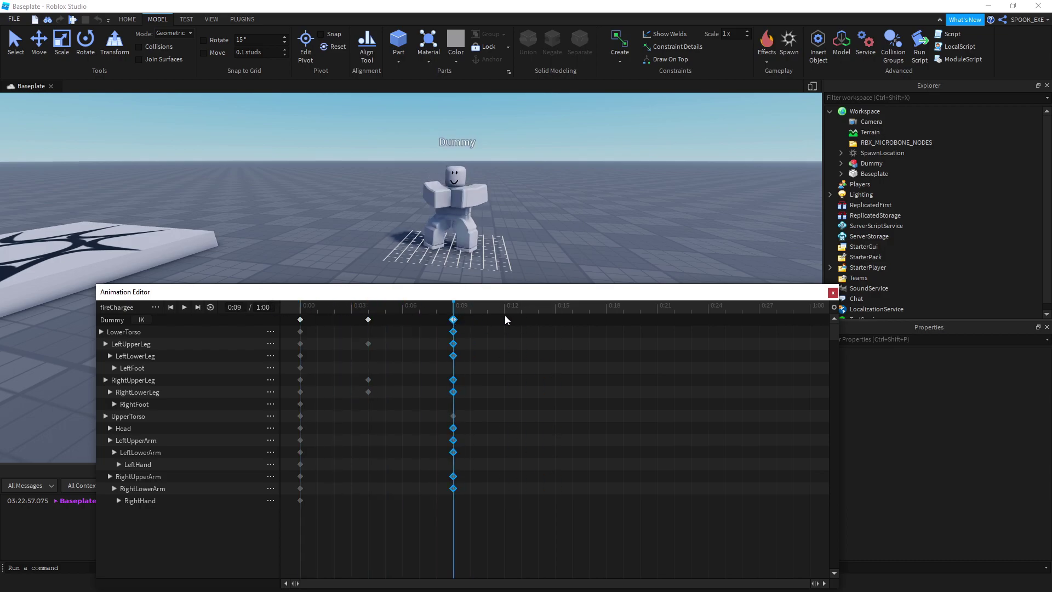
left_click_drag(453, 321, 555, 319)
left_click(602, 318)
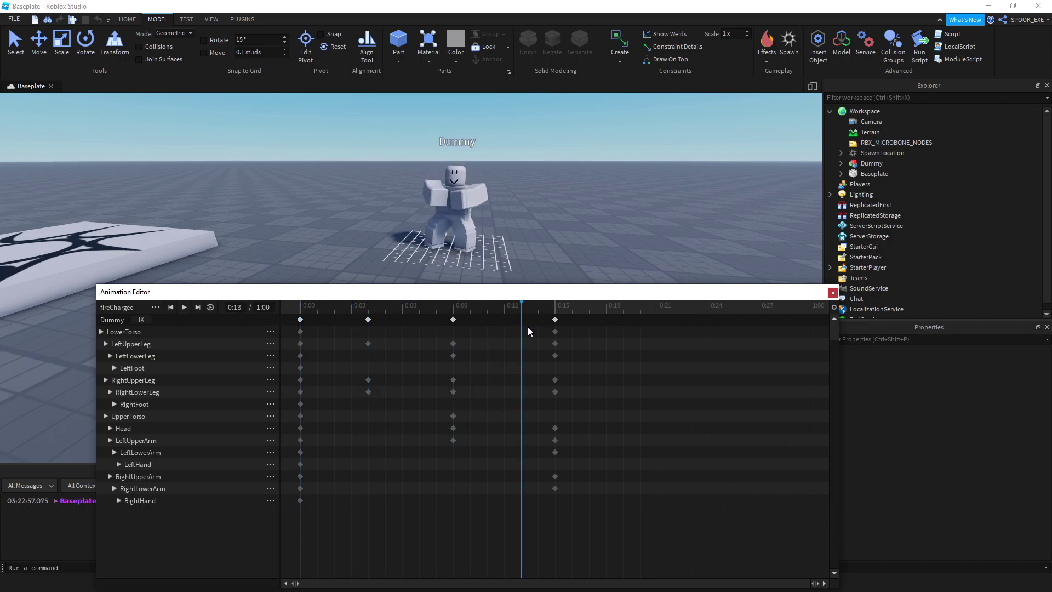
left_click(555, 320)
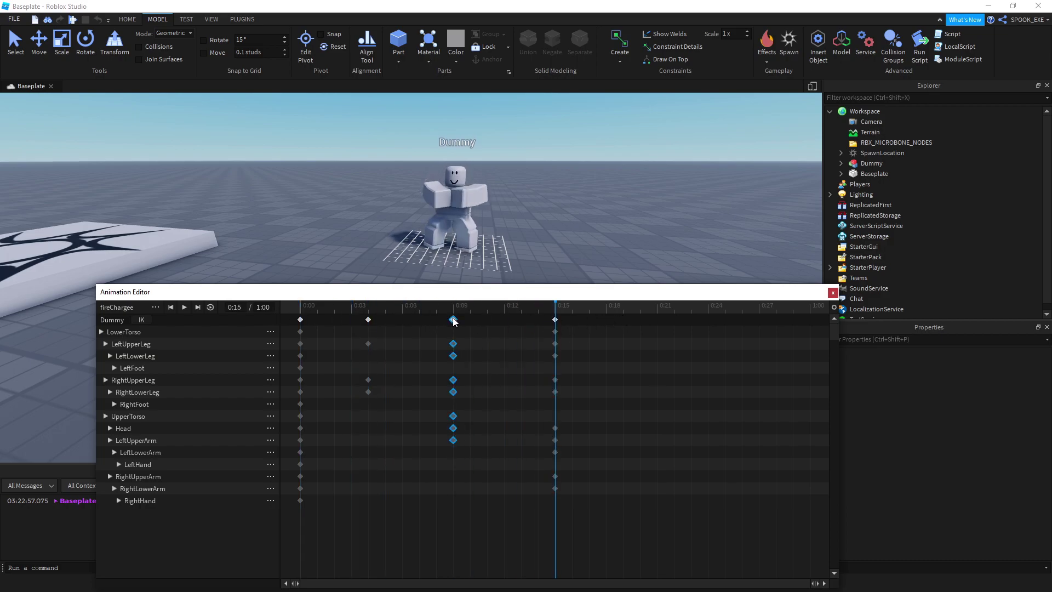
key("Delete")
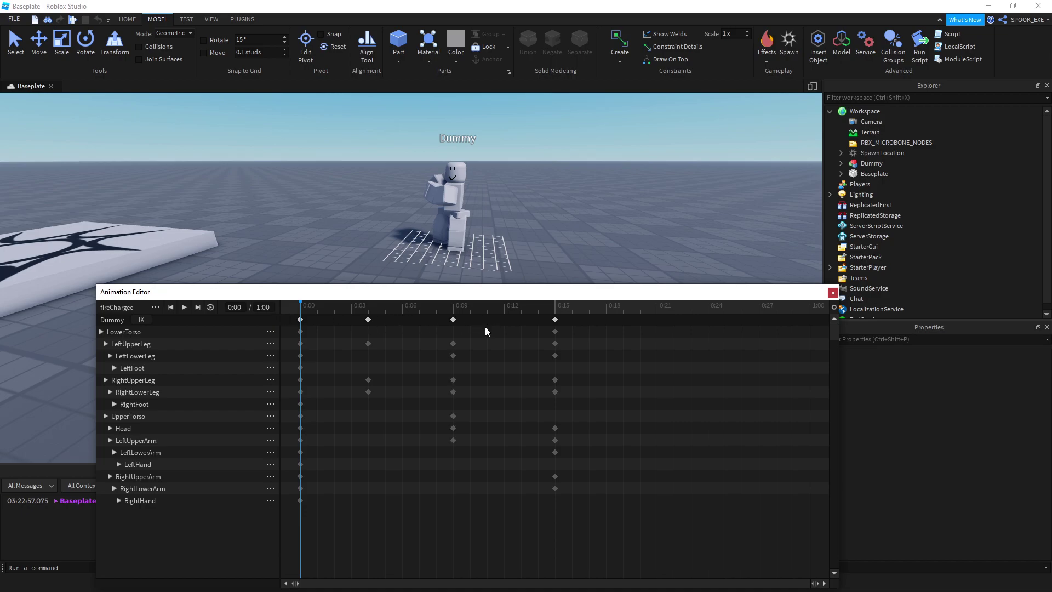
Step: Move some 0:09 keyframes to 0:15, preview, then undo the move
left_click_drag(484, 329, 421, 372)
mouse_move(506, 400)
left_mouse_down()
mouse_move(451, 438)
mouse_move(554, 427)
left_mouse_up()
left_click(473, 327)
left_click(453, 306)
key("space")
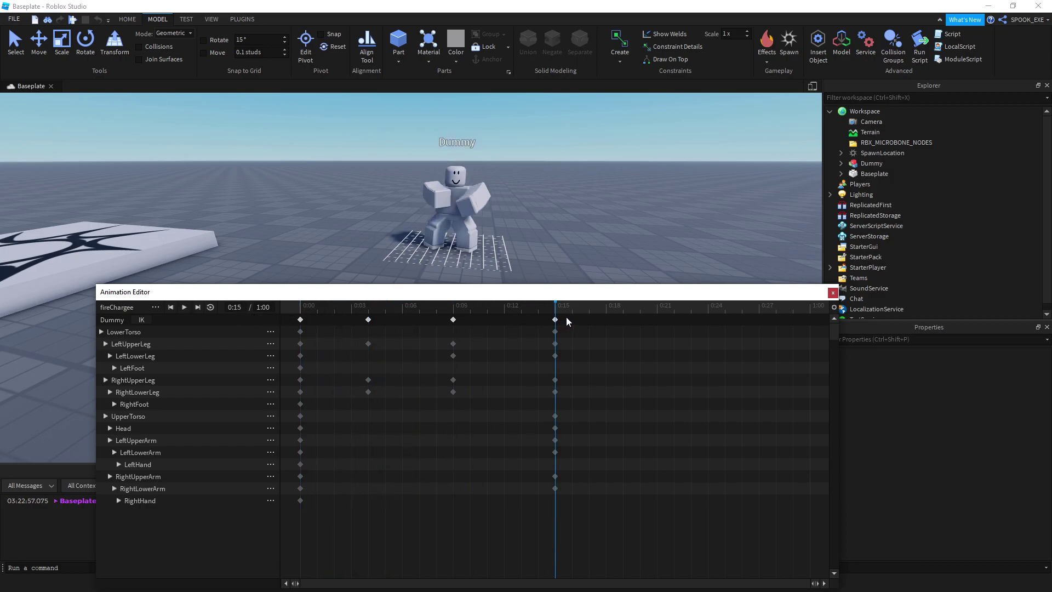
key("ctrl+z")
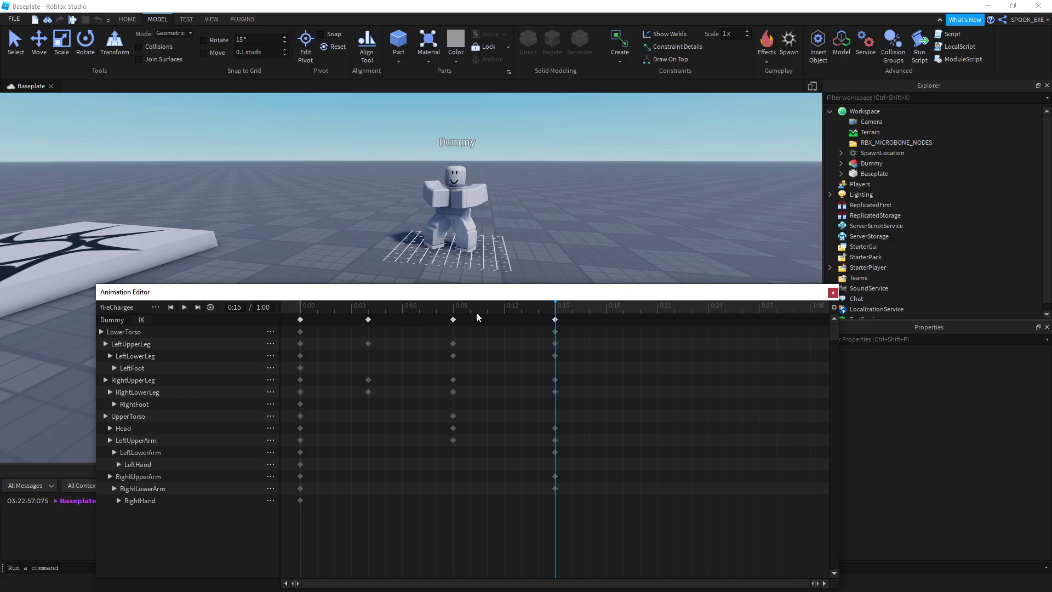
left_click(452, 334)
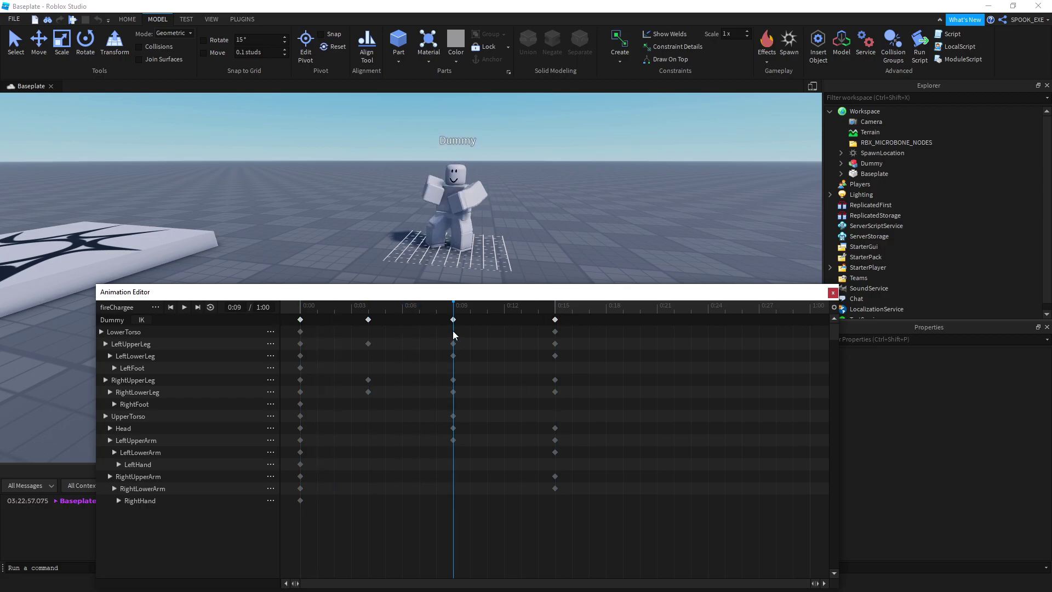
Step: Move the UpperTorso, Head and LeftUpperArm keyframes to 0:15 and scrub to check
left_click_drag(482, 418, 409, 457)
mouse_move(487, 414)
left_mouse_down()
mouse_move(424, 473)
mouse_move(449, 439)
left_mouse_up()
left_click_drag(571, 417, 533, 456)
mouse_move(587, 413)
left_mouse_down()
mouse_move(534, 438)
mouse_move(450, 444)
left_mouse_up()
mouse_move(480, 398)
left_mouse_down()
mouse_move(435, 447)
mouse_move(562, 444)
left_mouse_up()
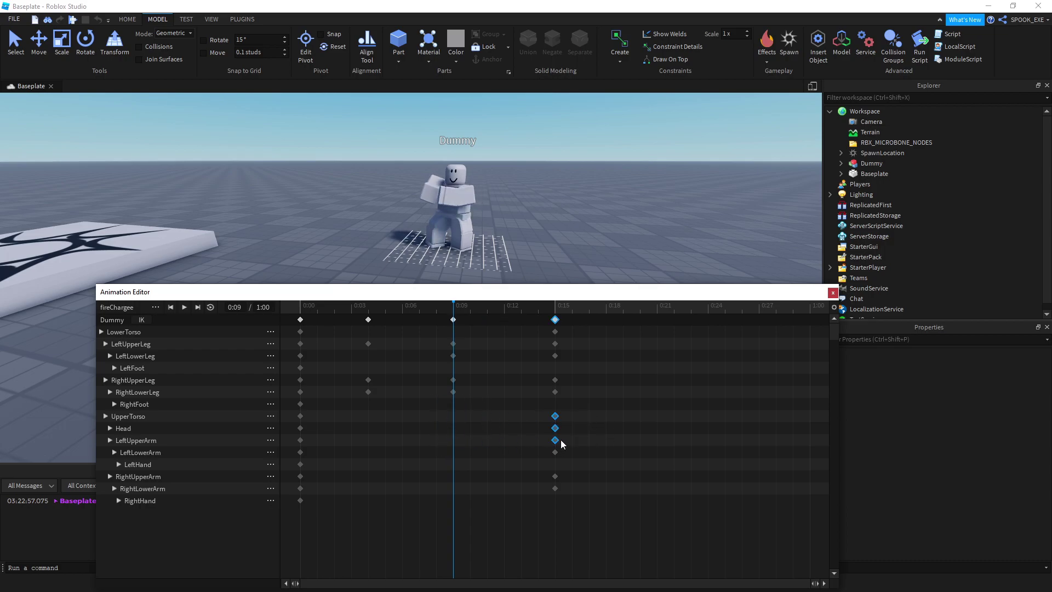
left_click(619, 425)
right_click_drag(467, 240, 525, 254)
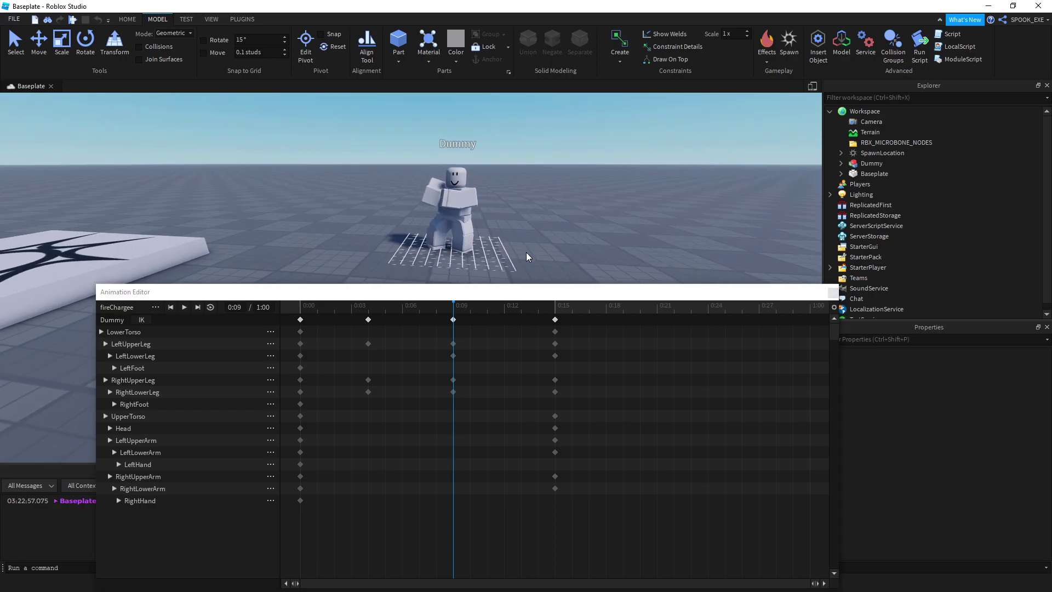
left_click_drag(453, 312, 367, 314)
Step: Replace the 0:09 keys with the earlier leg keys and push the 0:15 pose to 0:18
left_click(453, 319)
key("Delete")
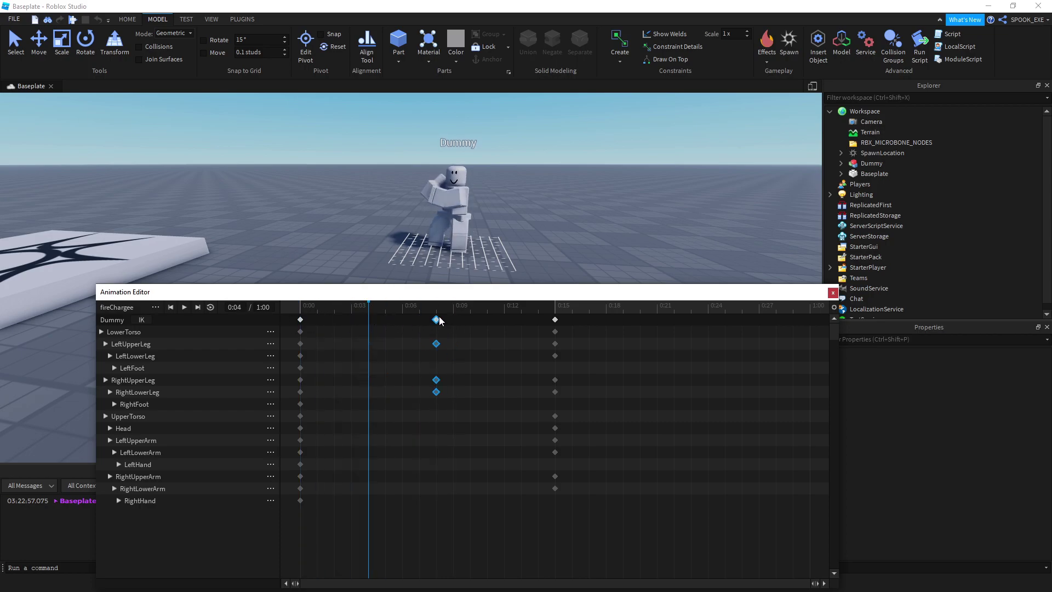
left_click_drag(367, 320, 453, 319)
left_click(555, 319)
left_click_drag(556, 321, 606, 321)
left_click(183, 306)
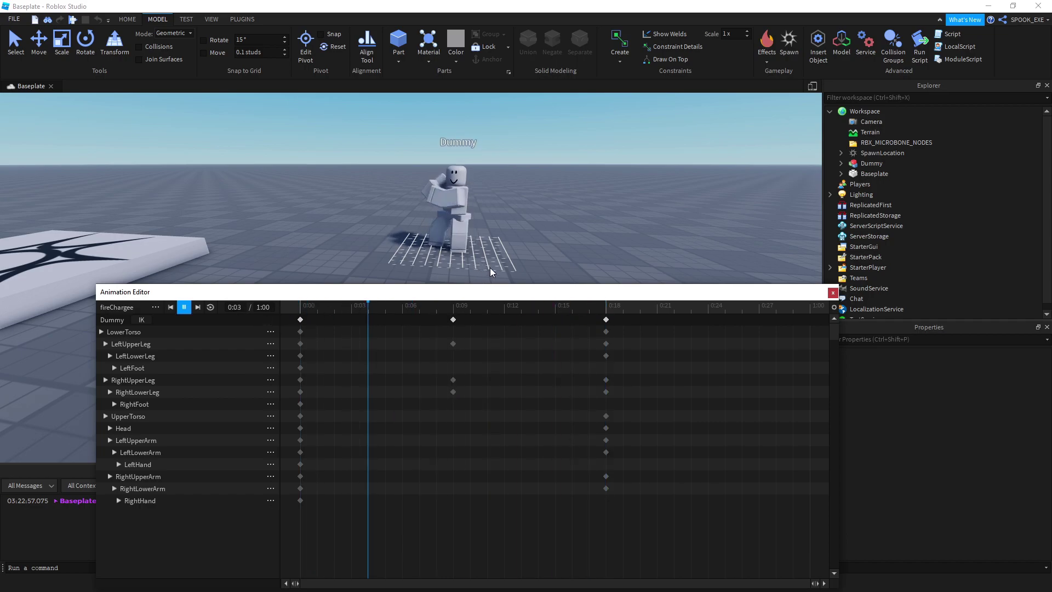
left_click(375, 311)
left_click_drag(374, 311, 456, 315)
scroll(422, 184, "up", 2)
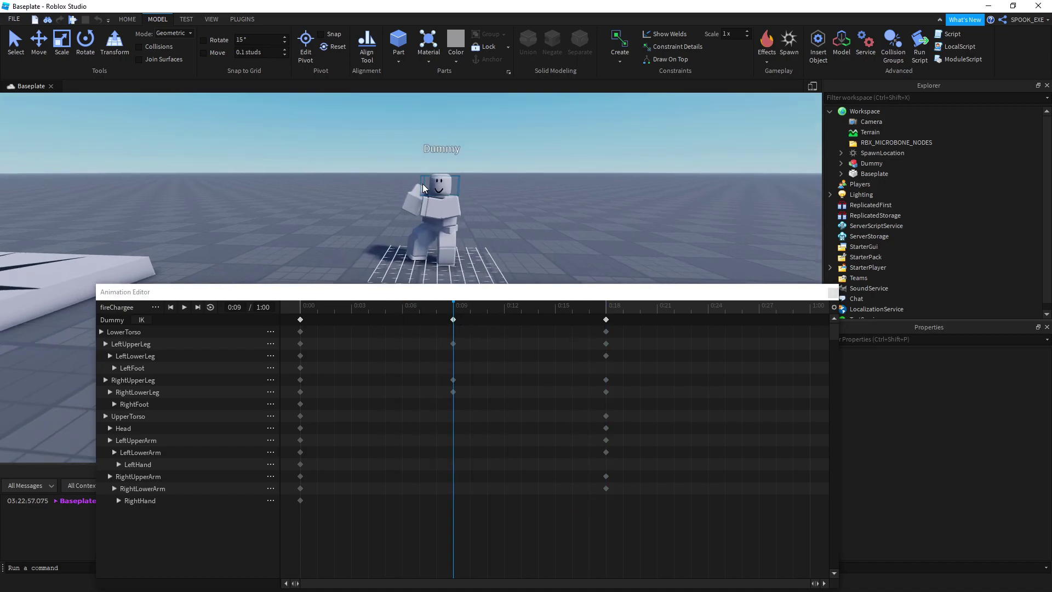
Step: Bend the left forearm at the 0:09 keyframe
left_click(443, 238)
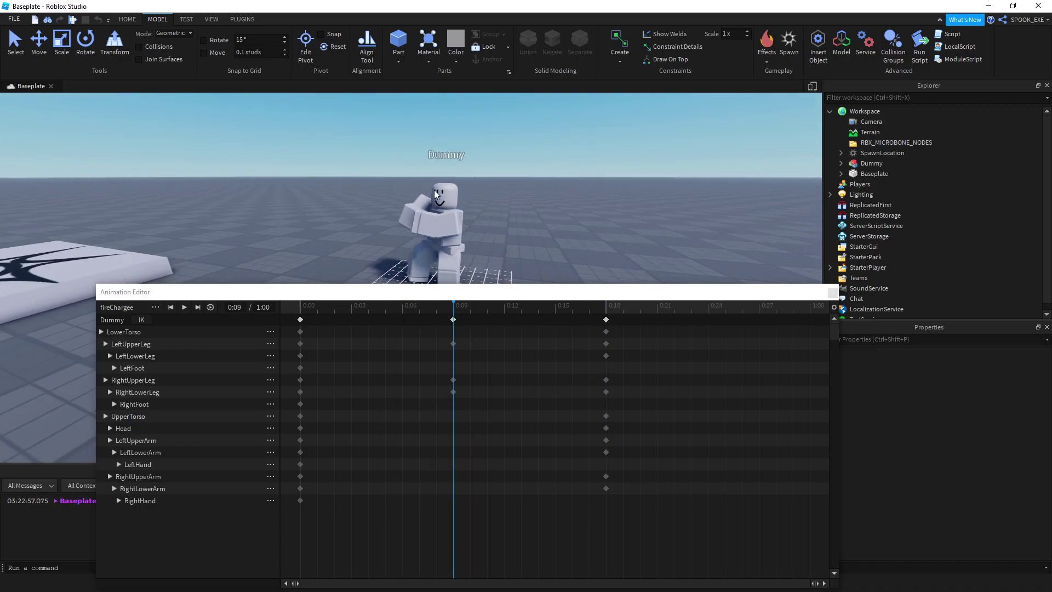
right_click_drag(434, 190, 401, 236)
left_click(162, 452)
mouse_move(485, 104)
left_mouse_down()
mouse_move(451, 105)
mouse_move(496, 119)
mouse_move(448, 110)
left_mouse_up()
Step: Raise the right upper leg and bend the right lower leg at 0:09
left_click(198, 440)
left_click(460, 196)
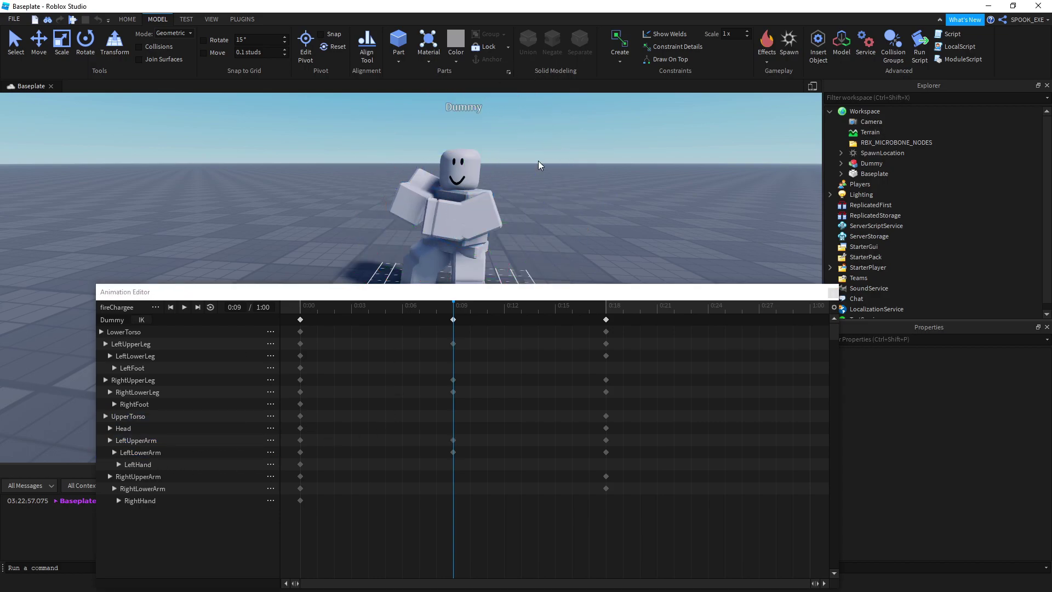
right_click_drag(538, 161, 492, 216)
left_click(442, 235)
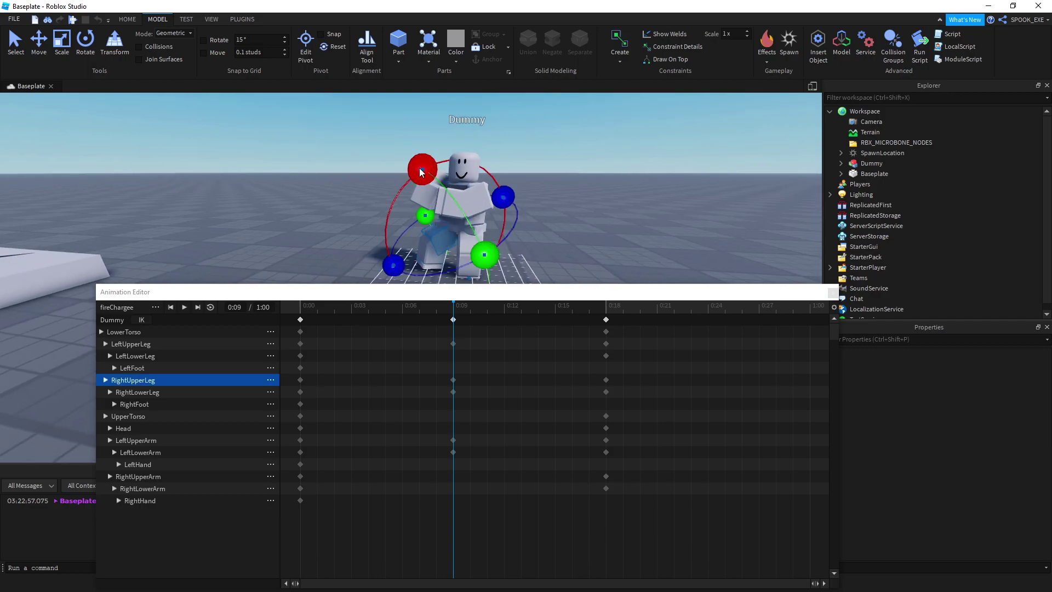
left_click_drag(421, 169, 444, 177)
left_click(431, 248)
left_click_drag(369, 203, 364, 222)
Step: Bend the left lower leg at 0:09
right_click_drag(505, 228, 505, 228)
left_click(420, 259)
right_click_drag(420, 259, 353, 276)
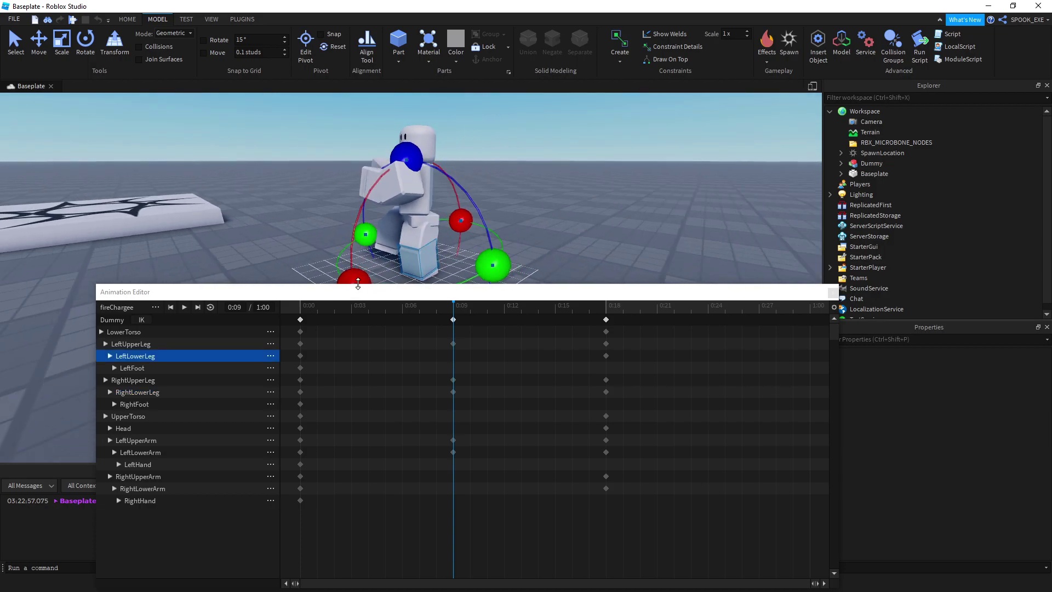
left_click_drag(354, 276, 359, 238)
left_click(437, 226)
left_click(383, 258)
Step: Rotate the lower torso and left upper leg slightly, then preview the pose
left_click(578, 173)
right_click_drag(577, 173, 424, 228)
left_click(424, 227)
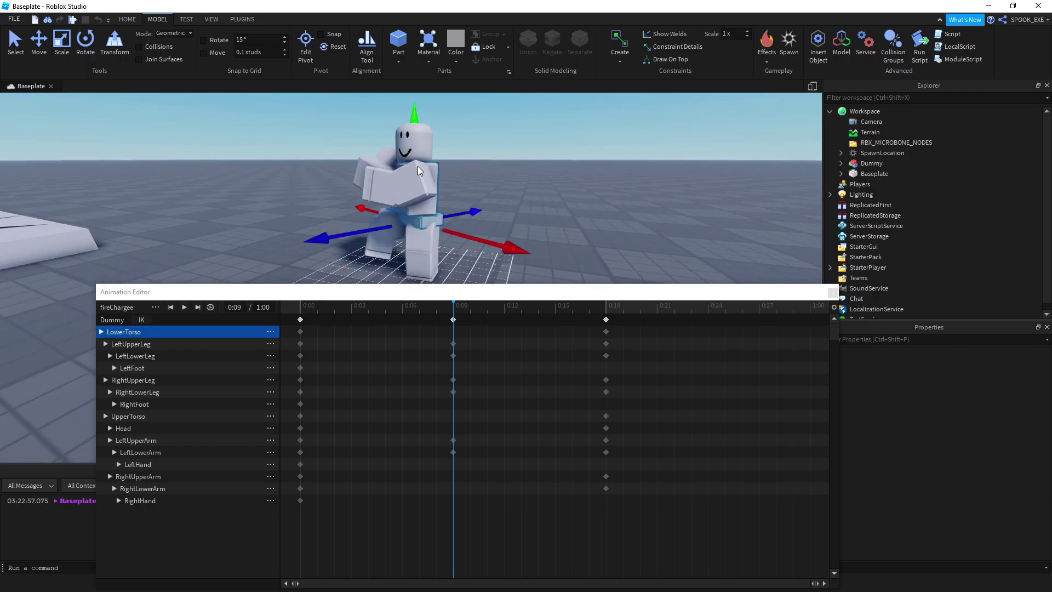
left_click_drag(415, 162, 416, 158)
left_click(447, 173)
mouse_move(448, 173)
right_mouse_down()
mouse_move(487, 193)
mouse_move(420, 195)
right_mouse_up()
left_click(419, 193)
left_click_drag(424, 93, 431, 100)
left_click(508, 115)
right_click_drag(509, 115, 457, 215)
mouse_move(455, 319)
left_mouse_down()
mouse_move(295, 316)
mouse_move(455, 318)
left_mouse_up()
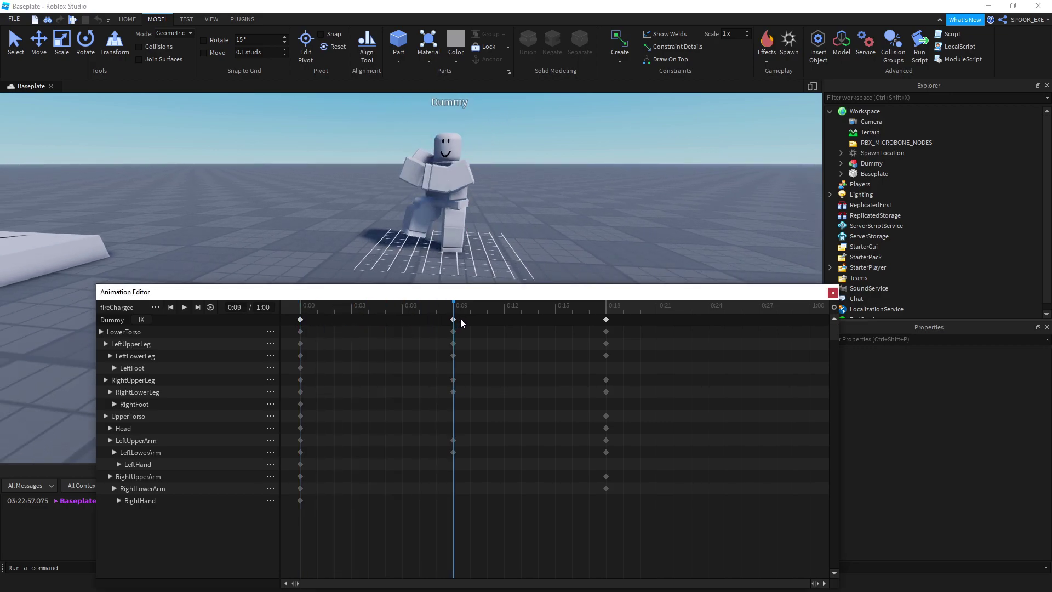
scroll(441, 175, "up", 5)
scroll(442, 174, "down", 5)
Step: Rotate the right lower arm into the charging pose and preview around 0:08
right_click_drag(441, 175, 447, 161)
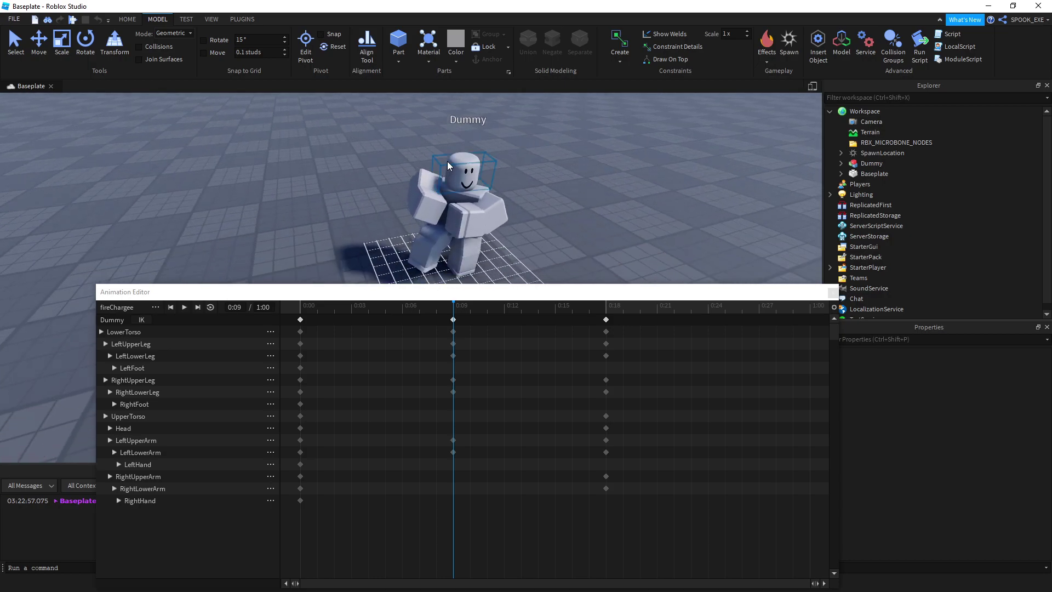
left_click(419, 195)
right_click_drag(419, 195, 417, 220)
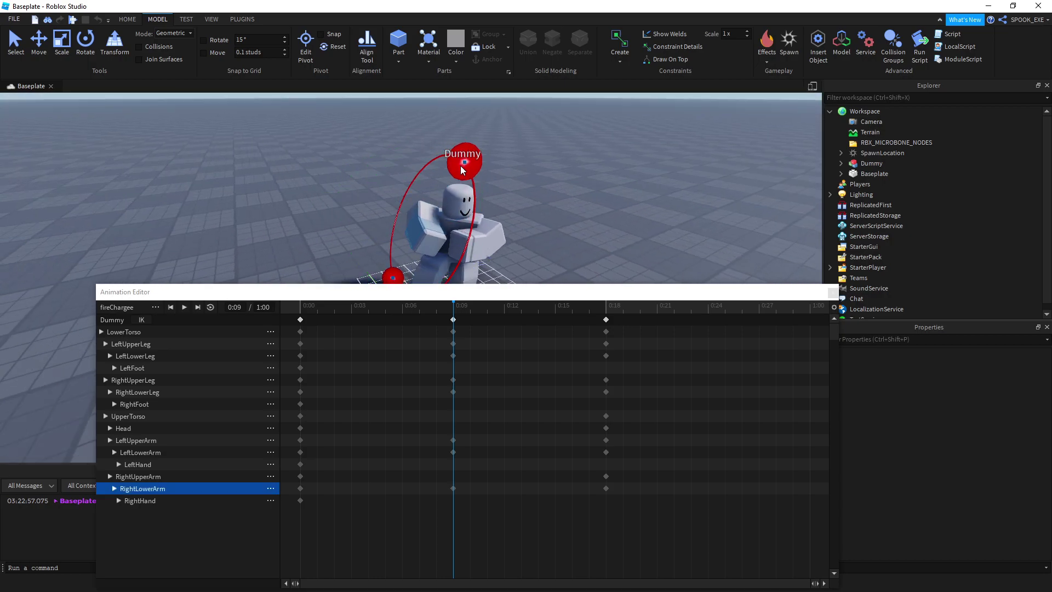
left_click(511, 159)
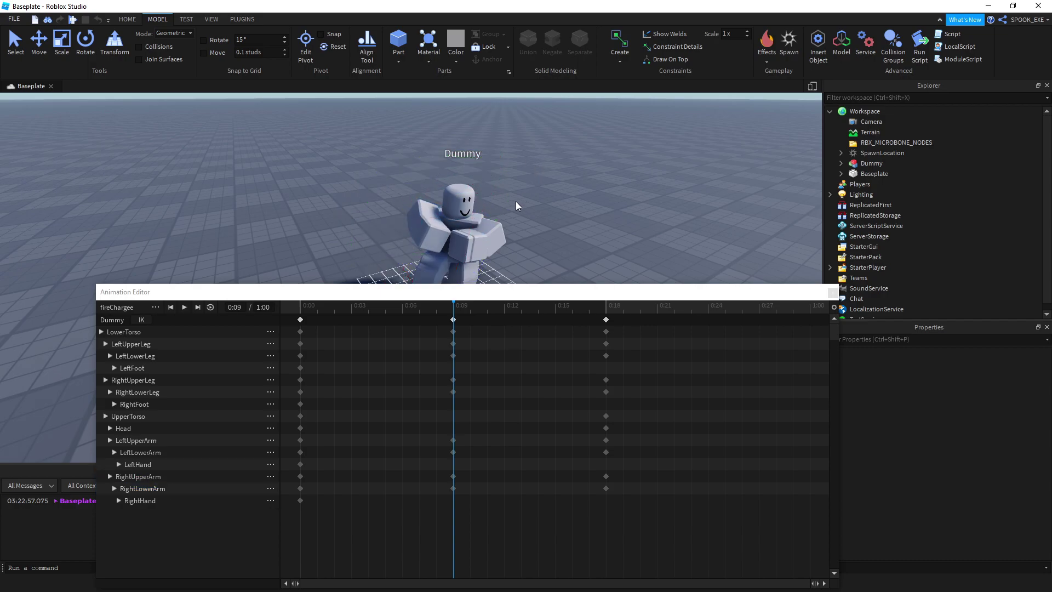
right_click_drag(515, 201, 441, 223)
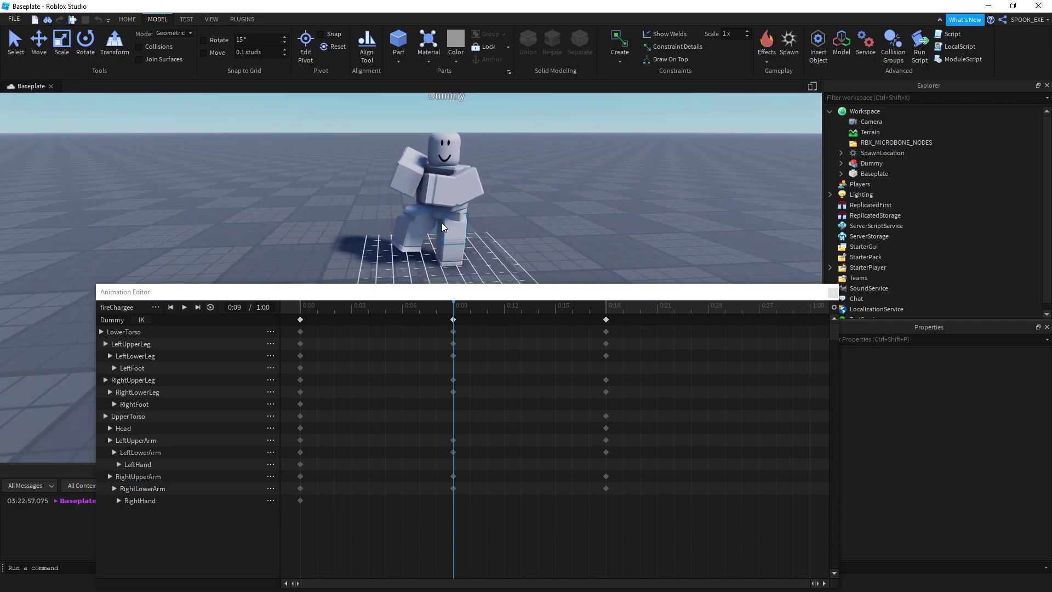
mouse_move(453, 306)
left_mouse_down()
mouse_move(436, 311)
mouse_move(598, 320)
mouse_move(327, 313)
mouse_move(457, 320)
left_mouse_up()
Step: Turn the left upper leg around its vertical axis and bend the left lower leg
left_click(461, 228)
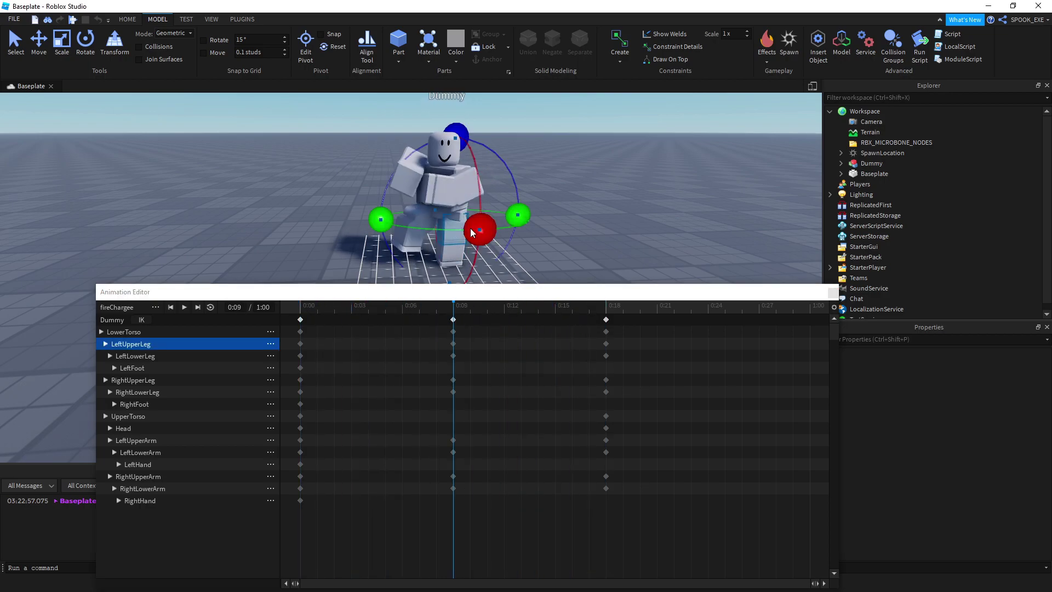
left_click_drag(517, 216, 525, 204)
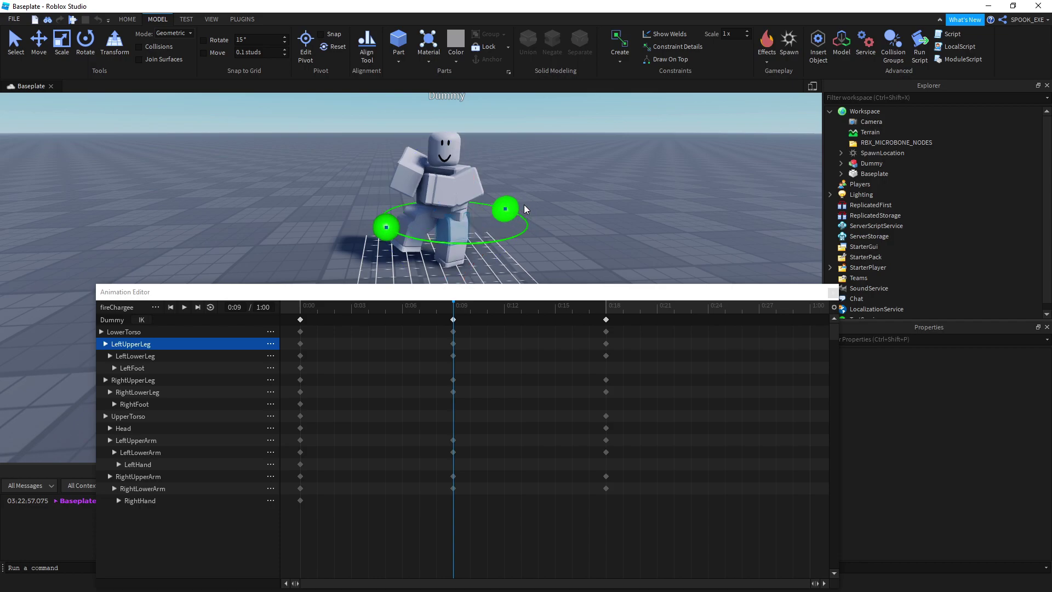
left_click(441, 348)
left_click(459, 256)
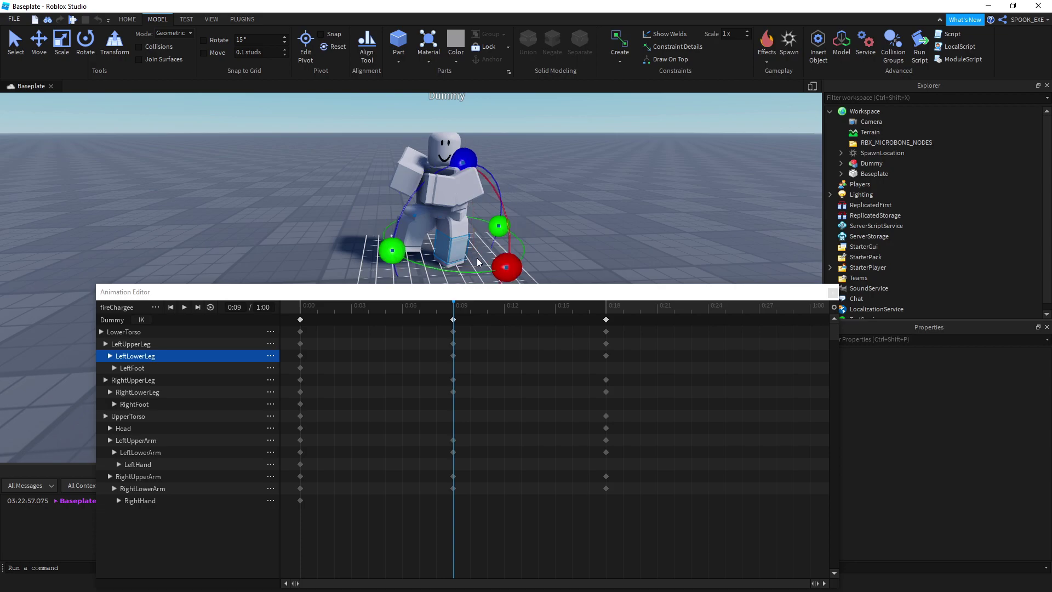
left_click_drag(506, 266, 507, 246)
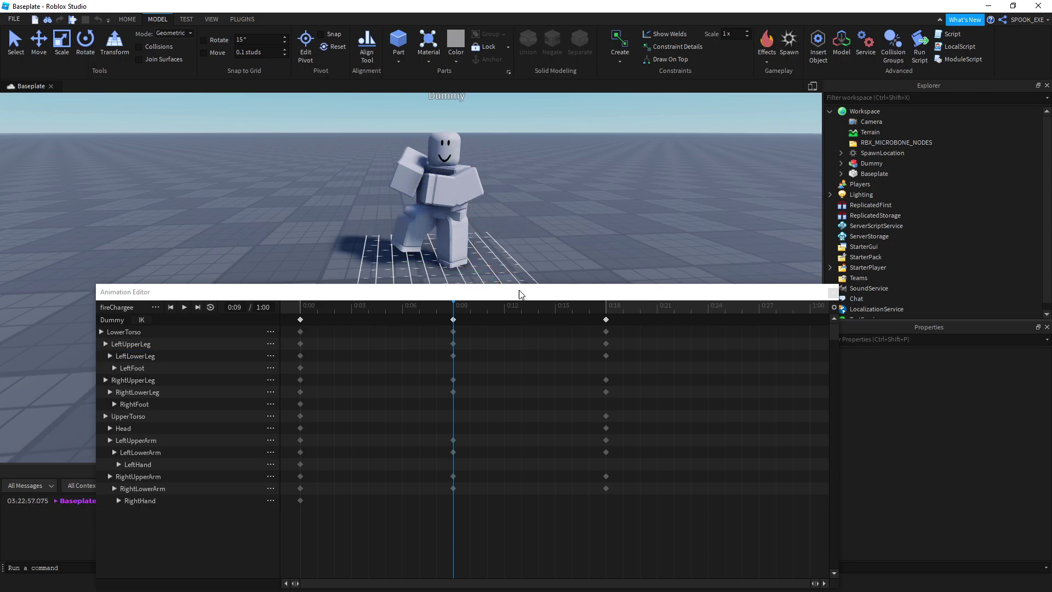
left_click_drag(453, 309, 281, 313)
Step: Readjust the left upper leg's rotation and preview the motion across the timeline
left_click(444, 250)
right_click_drag(445, 250, 463, 244)
mouse_move(463, 244)
left_mouse_down()
mouse_move(429, 207)
mouse_move(481, 194)
left_mouse_up()
left_click(523, 255)
right_click_drag(523, 255, 304, 309)
mouse_move(305, 309)
left_mouse_down()
mouse_move(570, 327)
mouse_move(282, 331)
mouse_move(590, 338)
mouse_move(279, 332)
mouse_move(586, 334)
mouse_move(605, 324)
left_mouse_up()
Step: Copy the 0:18 pose to a new keyframe at 0:24 and loop playback
left_click(606, 318)
key("ctrl+c")
left_click(717, 311)
key("ctrl+v")
left_click(717, 333)
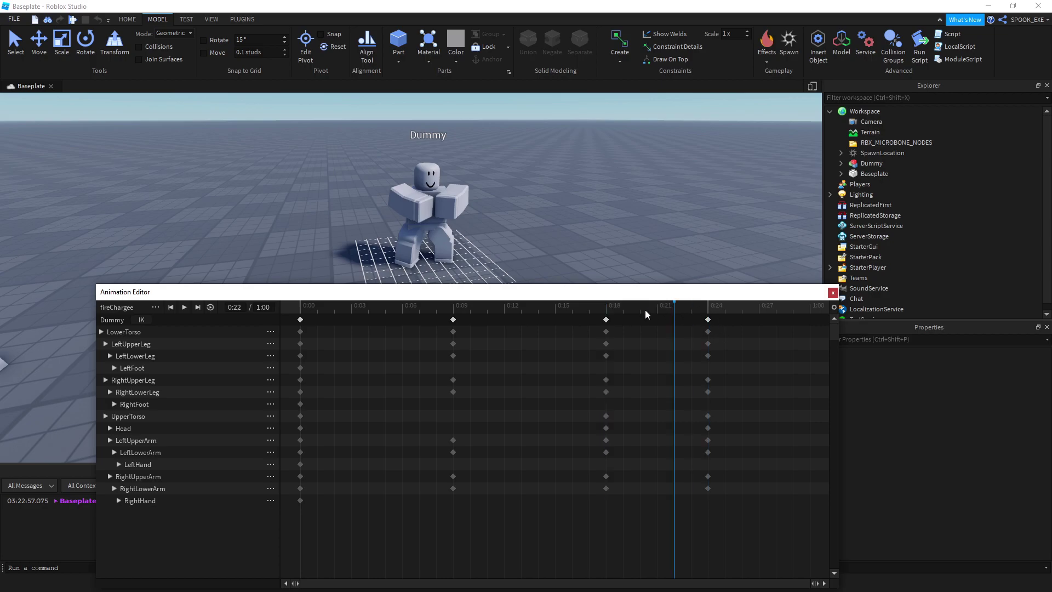
left_click(184, 307)
left_click(210, 308)
key("space")
key("space")
Step: Shift the 0:18 and 0:24 keyframes earlier, replay, and save fireChargee
left_click(605, 319)
left_click(707, 319, "shift")
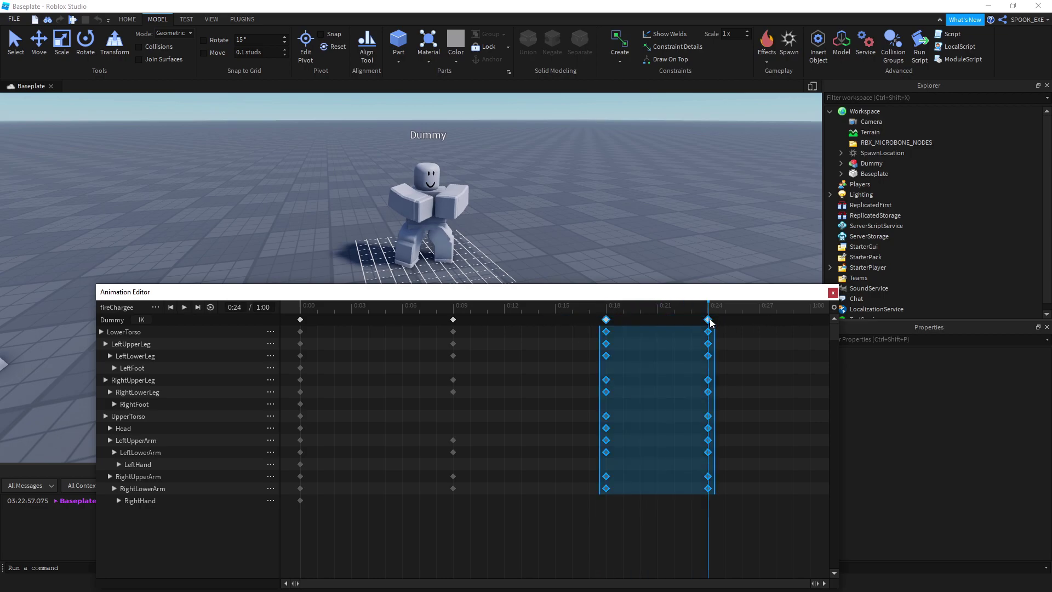
left_click_drag(707, 320, 657, 320)
key("space")
key("space")
left_click_drag(695, 327, 283, 503)
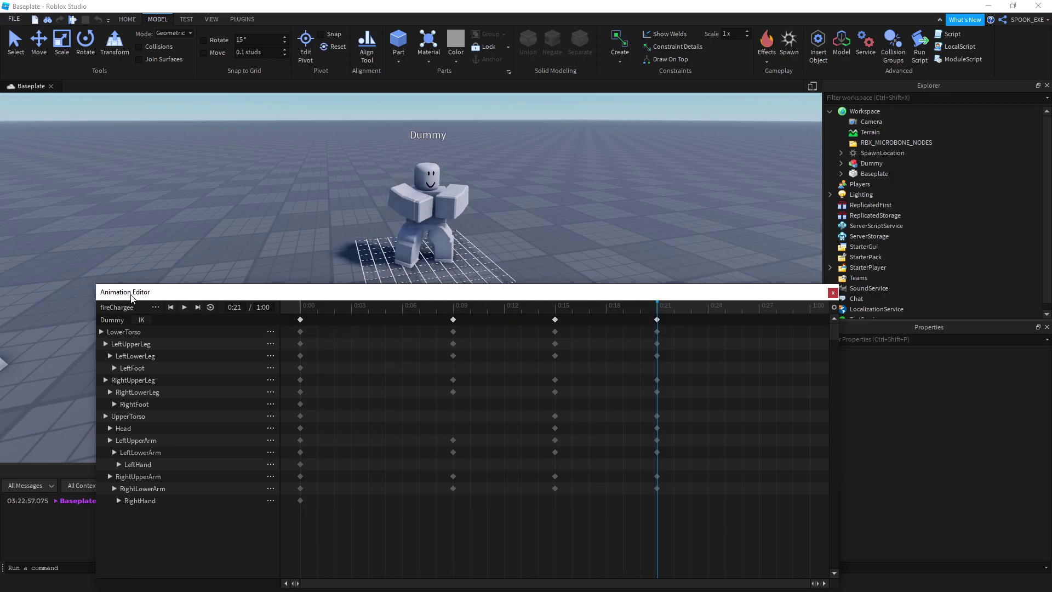
left_click(156, 307)
left_click(197, 328)
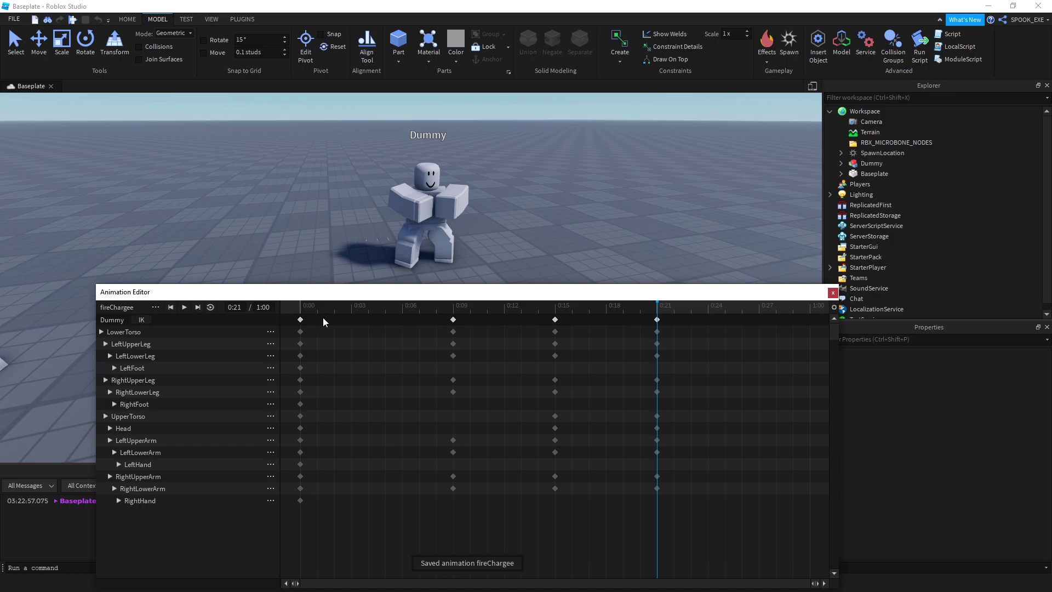
Step: Pull the keyframe columns to about 0:08, 0:14 and 0:20, resave, and replay
mouse_move(449, 321)
left_mouse_down()
mouse_move(675, 319)
mouse_move(640, 319)
left_mouse_up()
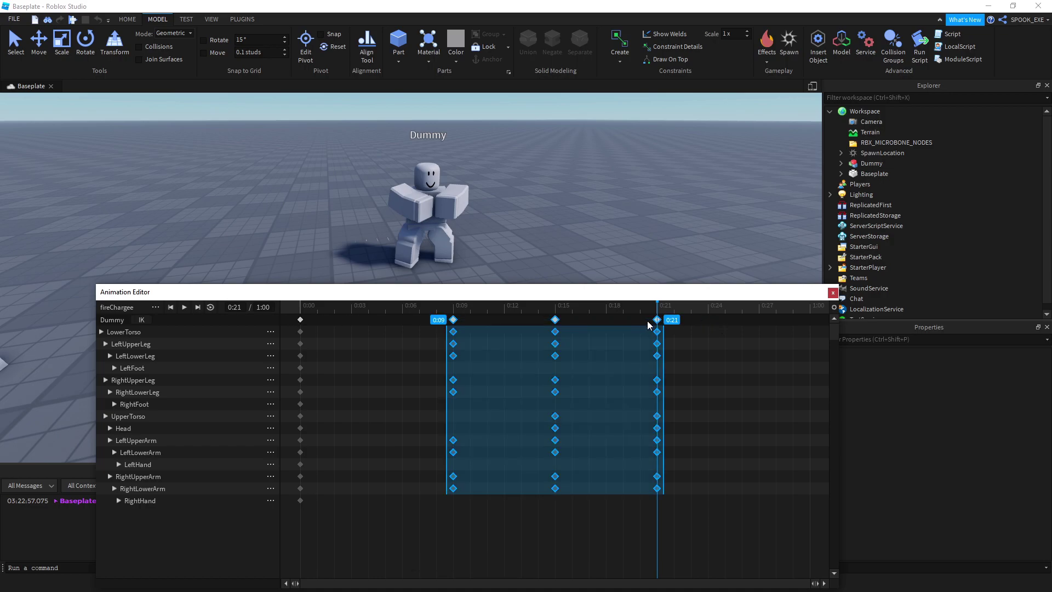
left_click(155, 308)
left_click(189, 326)
key("space")
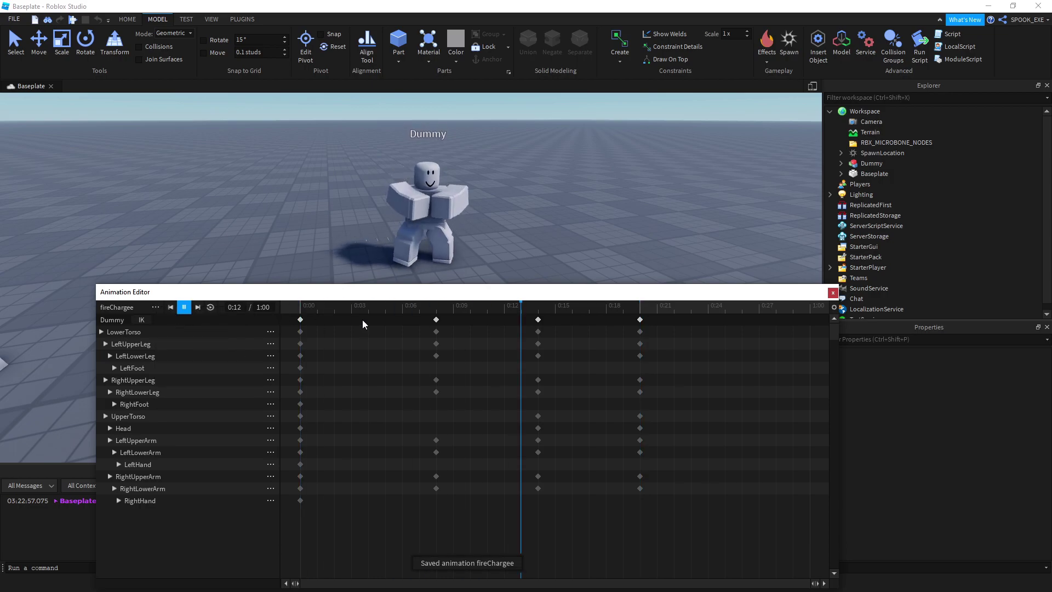
key("space")
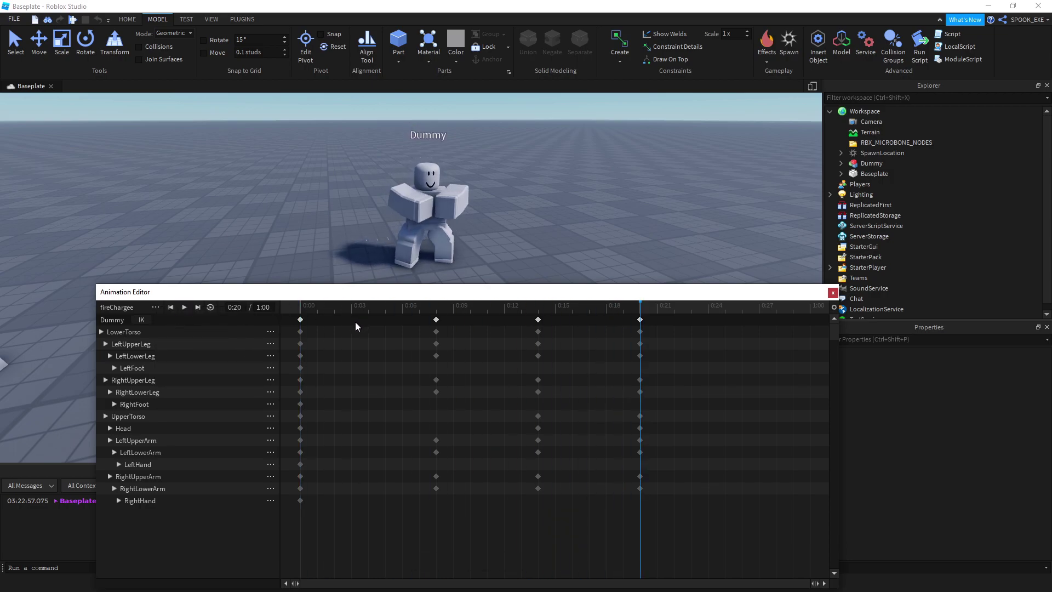
key("space")
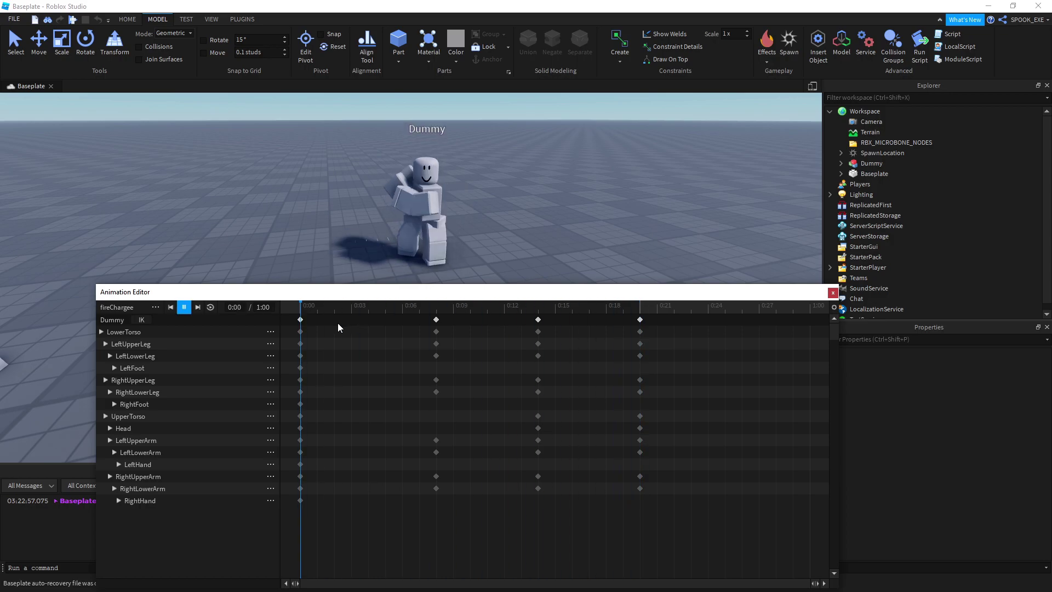
Step: Rotate the Dummy's left upper leg at the 0:08 keyframe
key("space")
left_click_drag(293, 312, 436, 317)
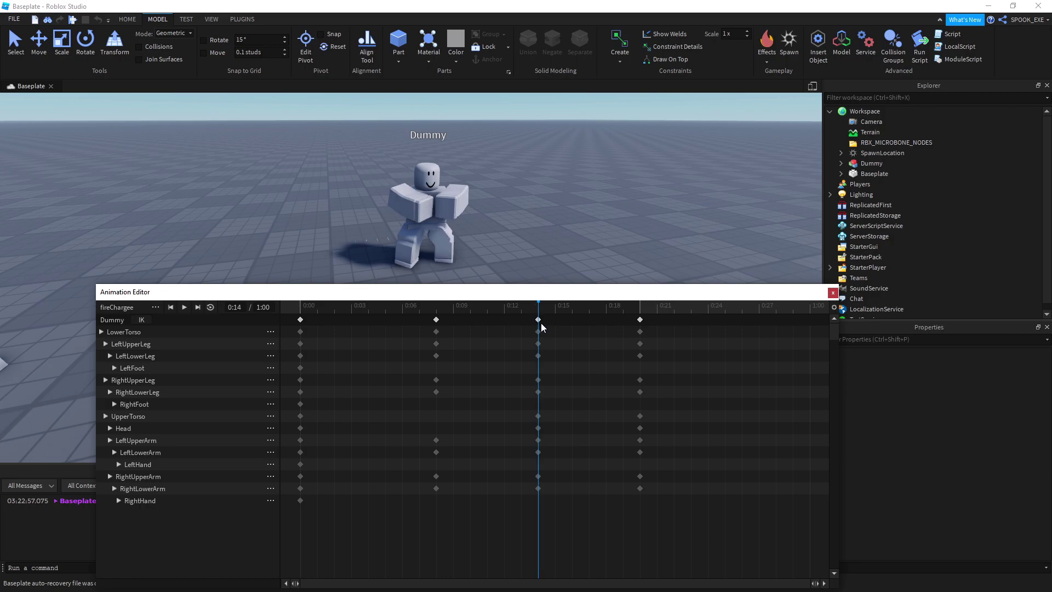
mouse_move(436, 316)
left_mouse_down()
mouse_move(522, 329)
mouse_move(430, 335)
left_mouse_up()
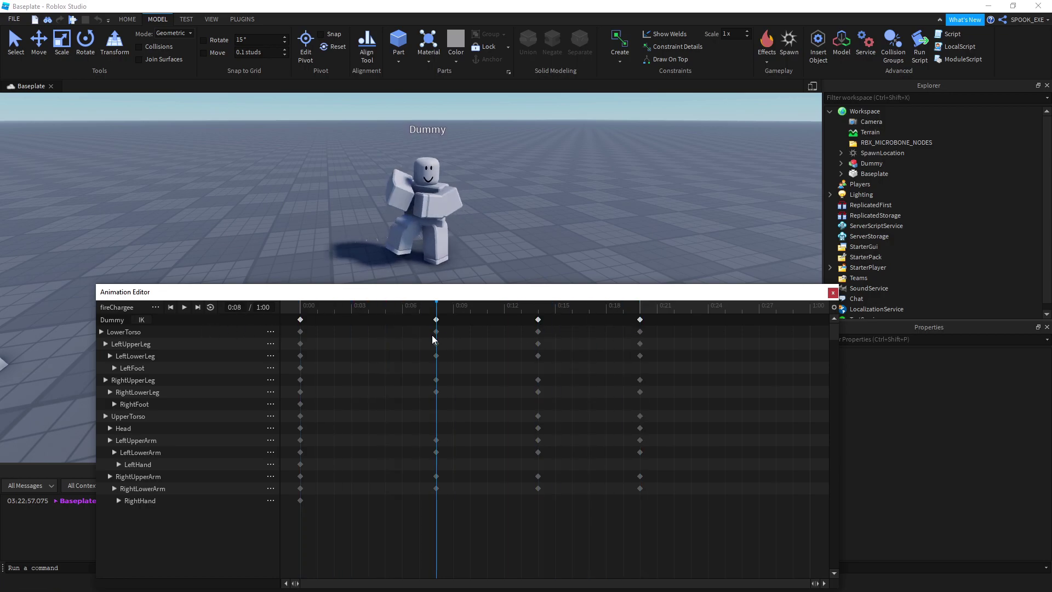
left_click(442, 236)
left_click_drag(484, 230, 490, 240)
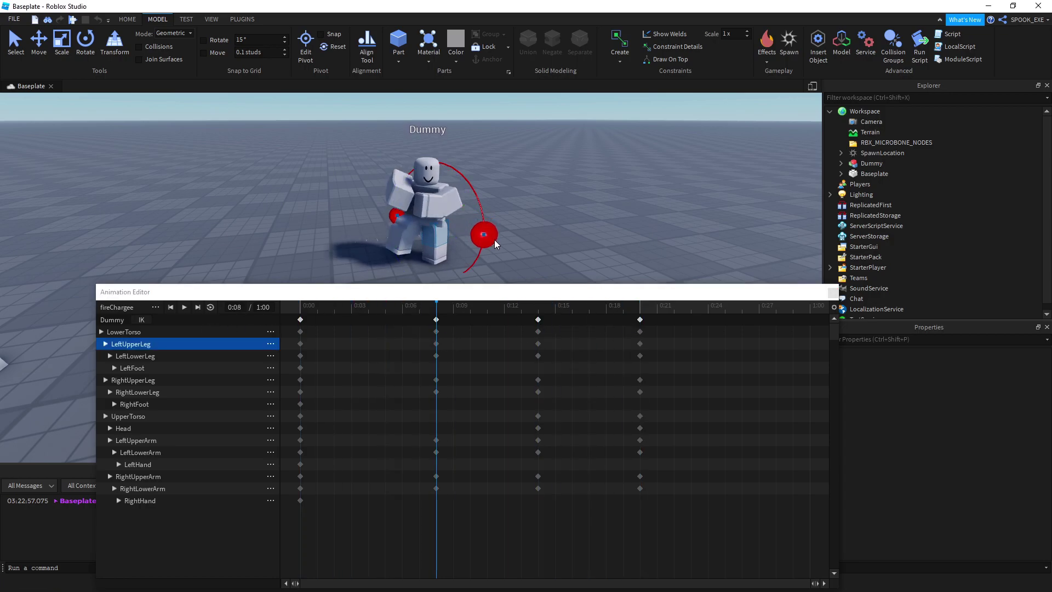
left_click(438, 319)
left_click(441, 244)
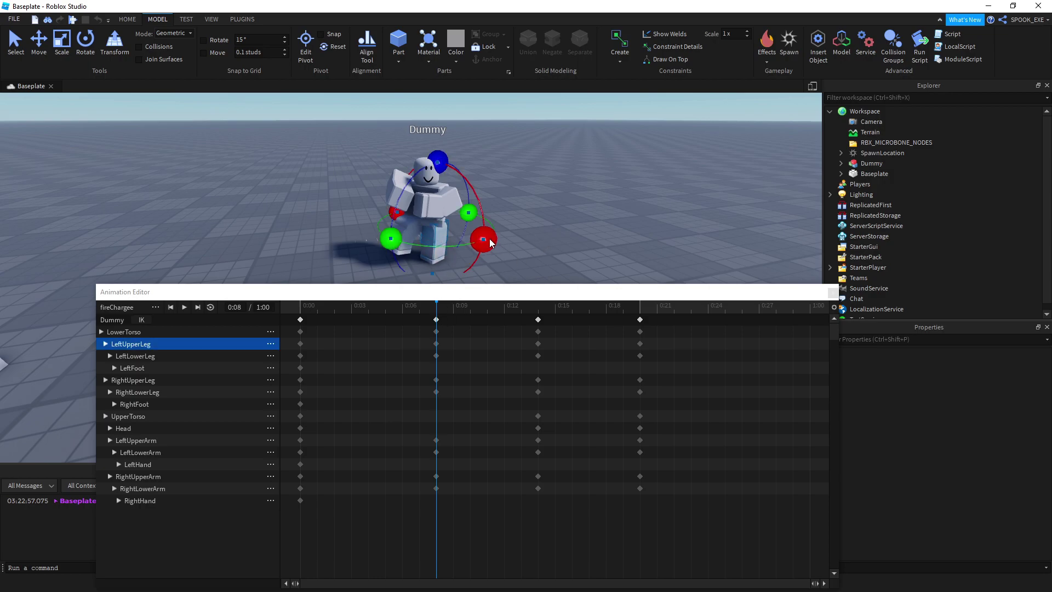
left_click_drag(484, 234, 492, 238)
left_click(438, 315)
Step: Replay from the start, then select the lower torso at 0:08 in move mode
left_click_drag(438, 315, 240, 318)
key("space")
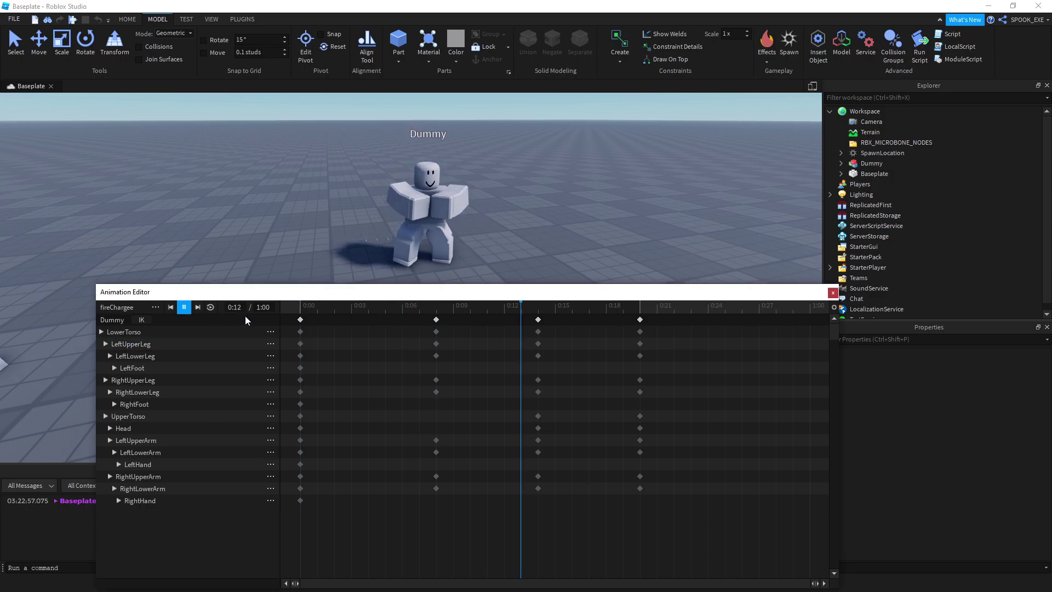
key("space")
mouse_move(423, 304)
left_mouse_down()
mouse_move(289, 319)
mouse_move(449, 323)
mouse_move(436, 320)
left_mouse_up()
left_click(422, 220)
key("ctrl+2")
Step: Review fireChargee's poses from 0:00 through 0:14
left_click(443, 316)
left_click_drag(443, 315, 300, 312)
left_click(424, 189)
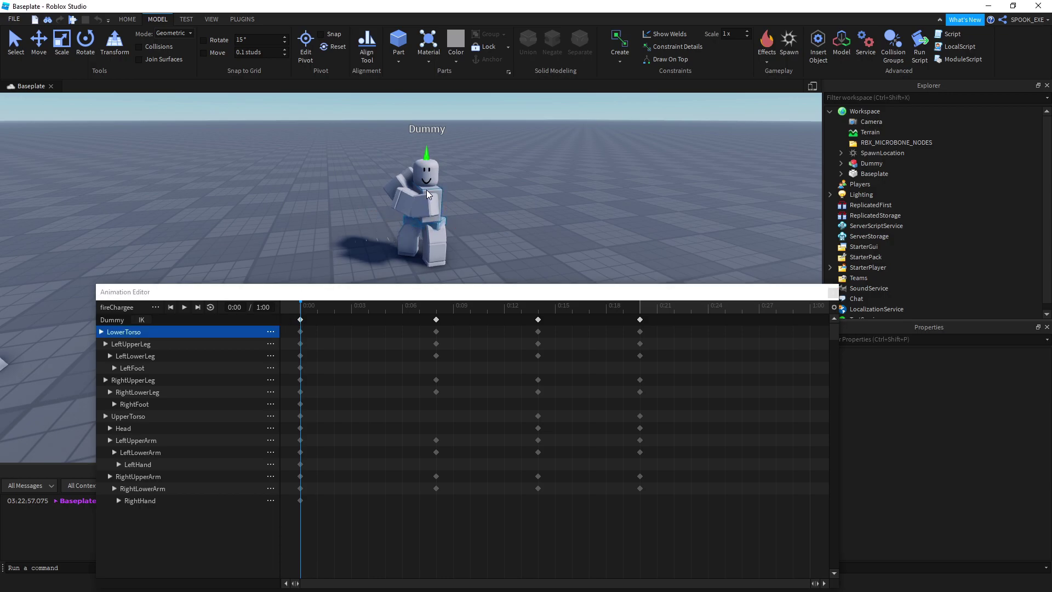
left_click(489, 191)
left_click(341, 309)
mouse_move(340, 309)
left_mouse_down()
mouse_move(640, 317)
mouse_move(254, 320)
mouse_move(587, 328)
mouse_move(244, 338)
mouse_move(438, 339)
left_mouse_up()
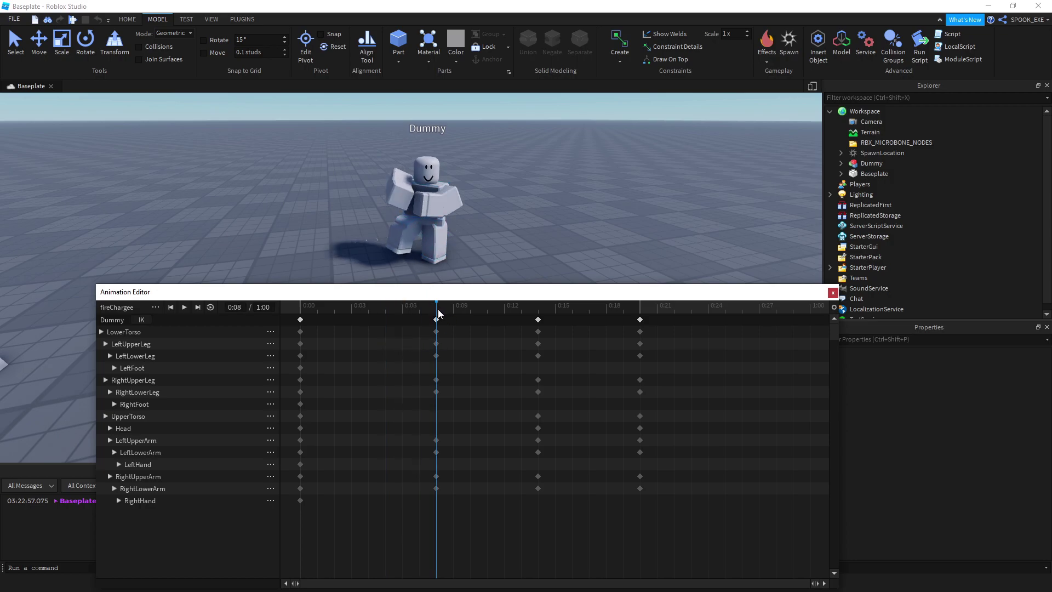
left_click_drag(435, 312, 534, 320)
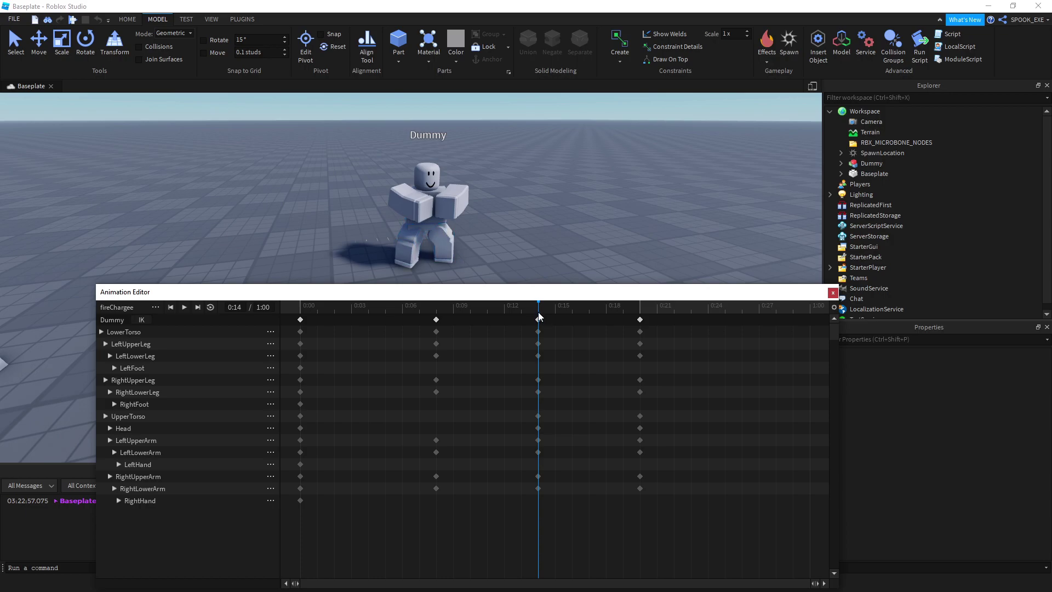
Step: Focus the view on the lower torso and nudge the left upper leg at 0:08
left_click_drag(537, 313, 302, 309)
left_click(437, 222)
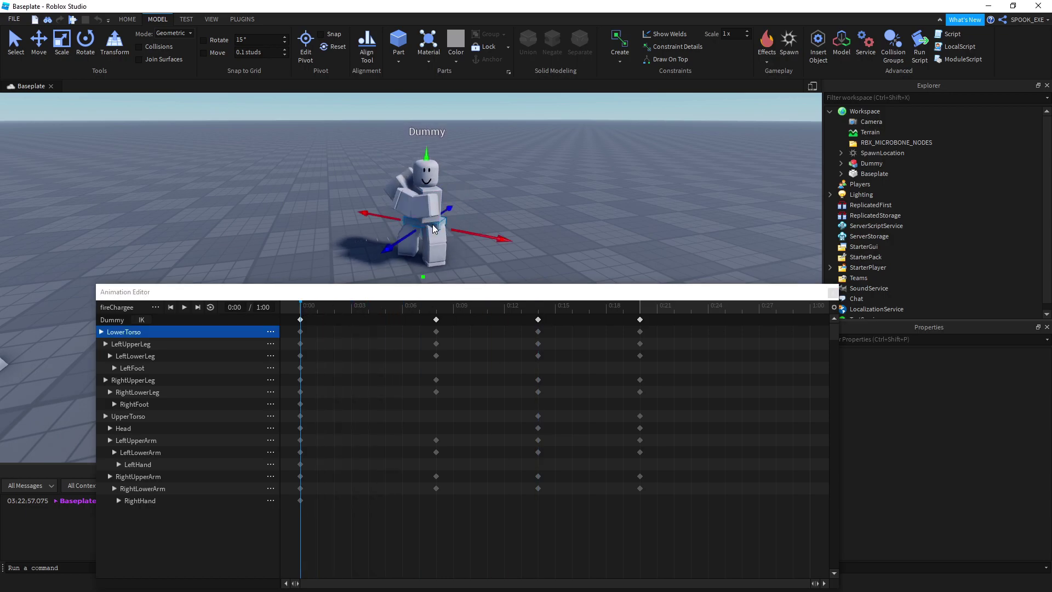
key("f")
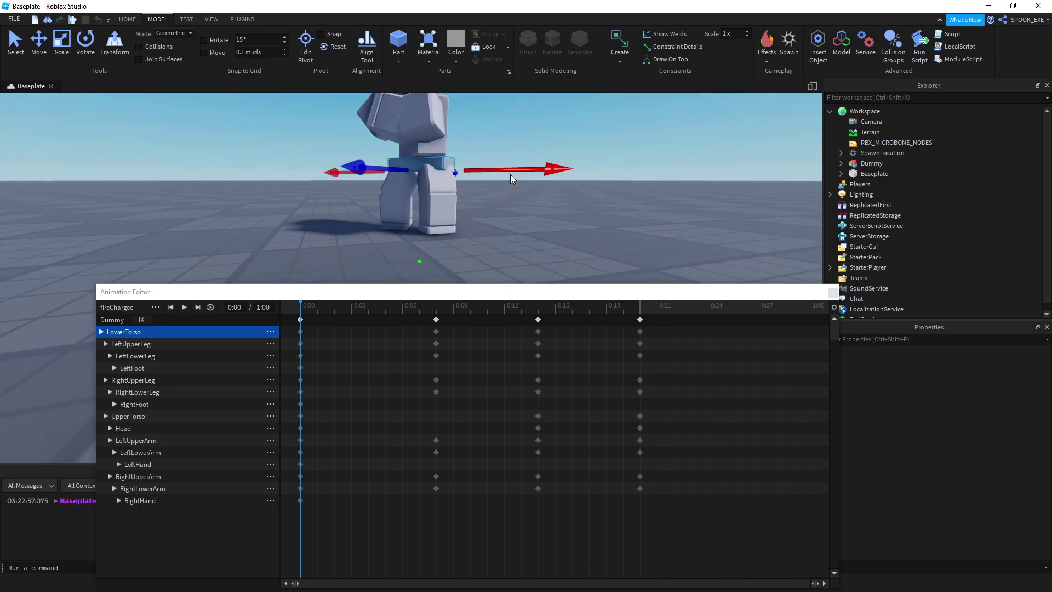
left_click(443, 247)
left_click_drag(372, 308, 436, 309)
scroll(446, 205, "down", 5)
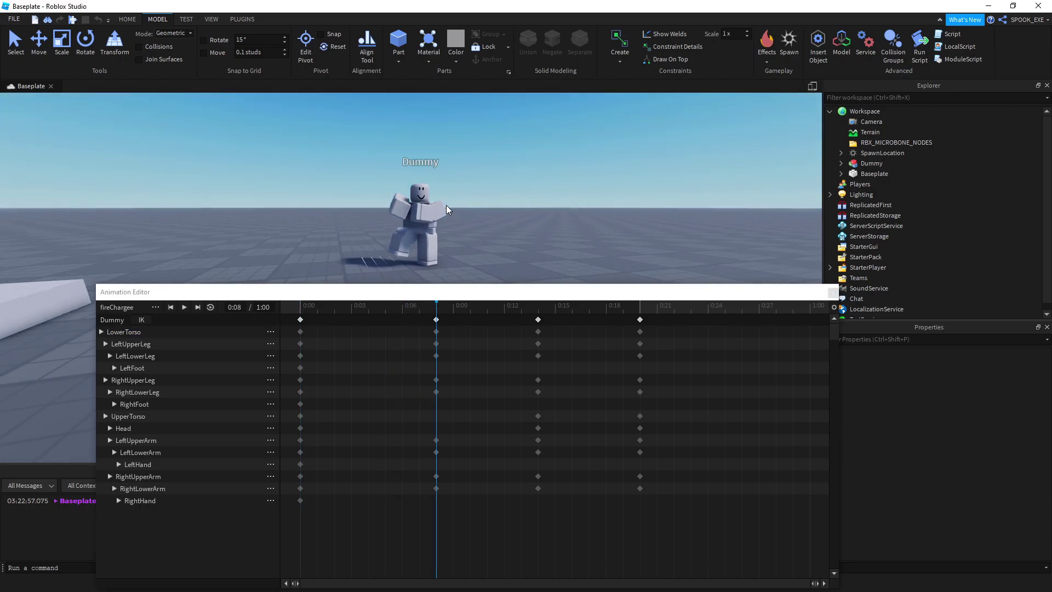
left_click(432, 244)
left_click_drag(478, 222, 486, 222)
left_click(502, 210)
left_click(424, 216)
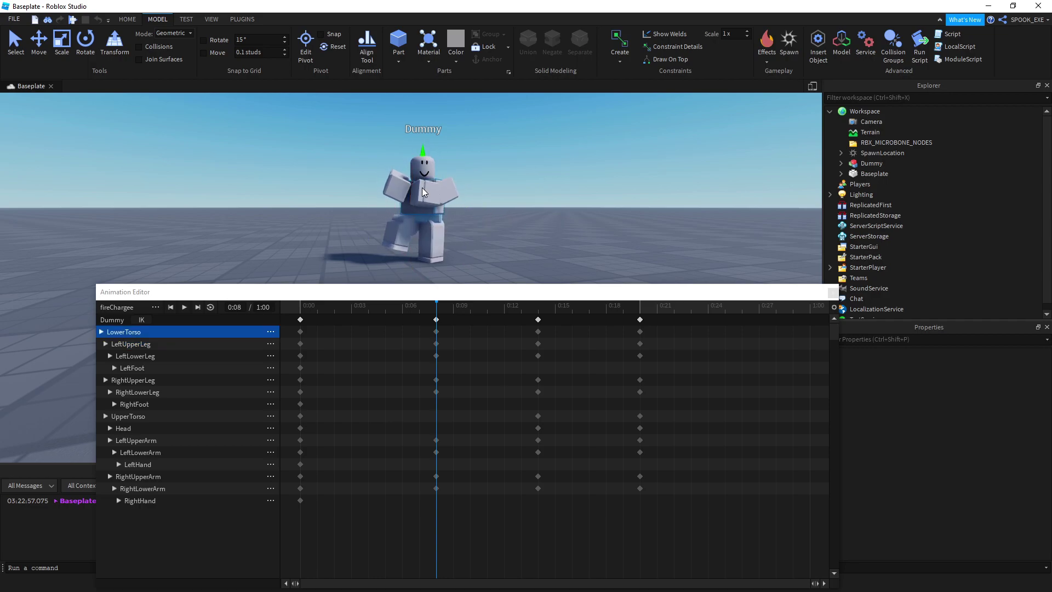
left_click(434, 318)
Step: Rotate the right upper leg into the crouch at the 0:14 keyframe
left_click(499, 309)
left_click(533, 309)
left_click(462, 254)
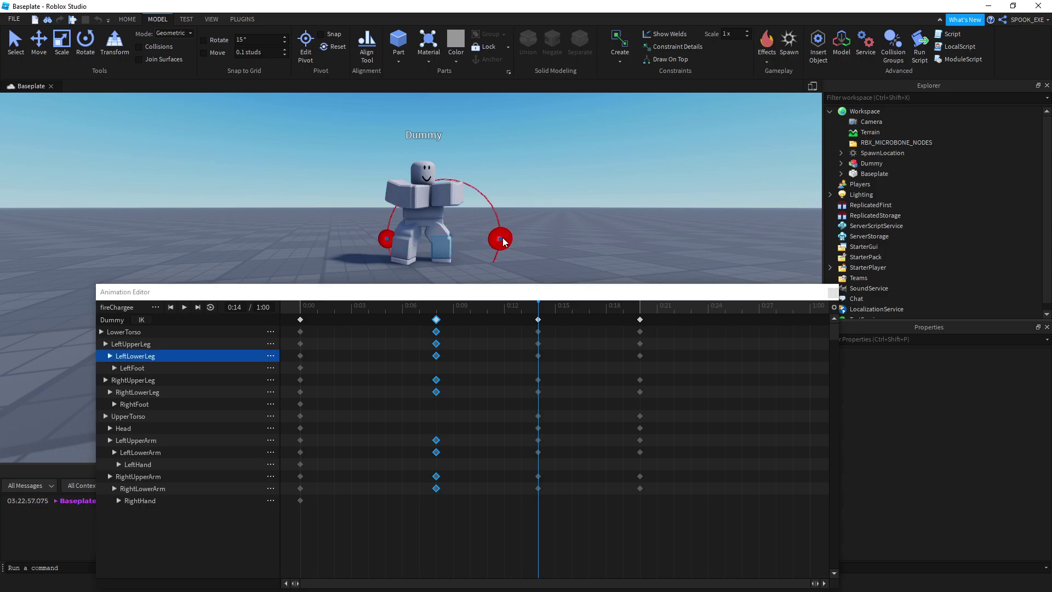
left_click(404, 248)
scroll(426, 235, "up", 3)
scroll(427, 235, "up", 3)
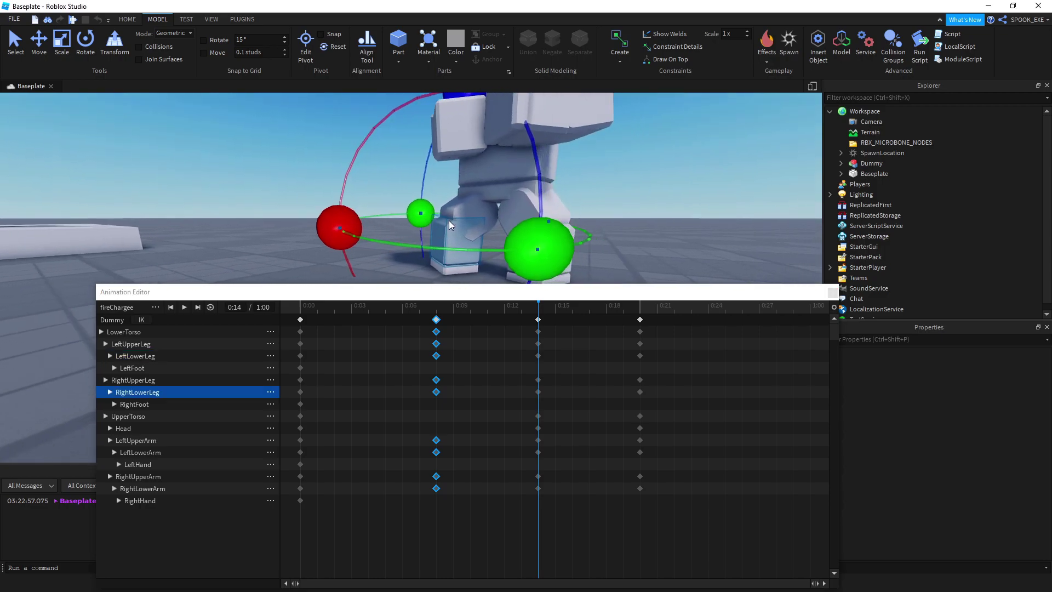
right_click_drag(451, 217, 420, 220)
scroll(420, 220, "down", 3)
scroll(428, 247, "up", 3)
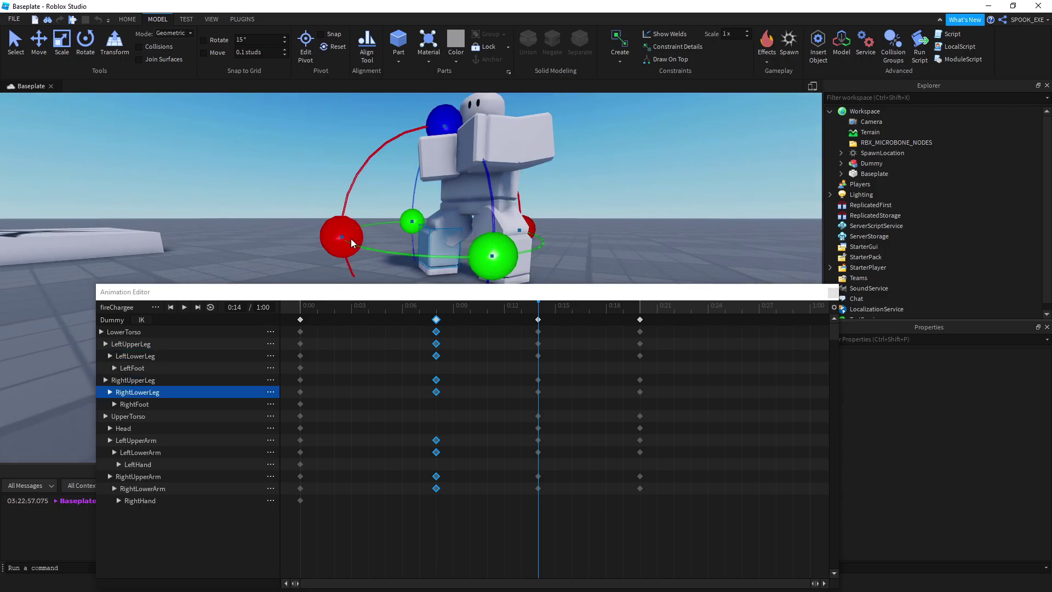
left_click(351, 241)
left_click(440, 214)
scroll(435, 214, "up", 3)
scroll(436, 214, "up", 2)
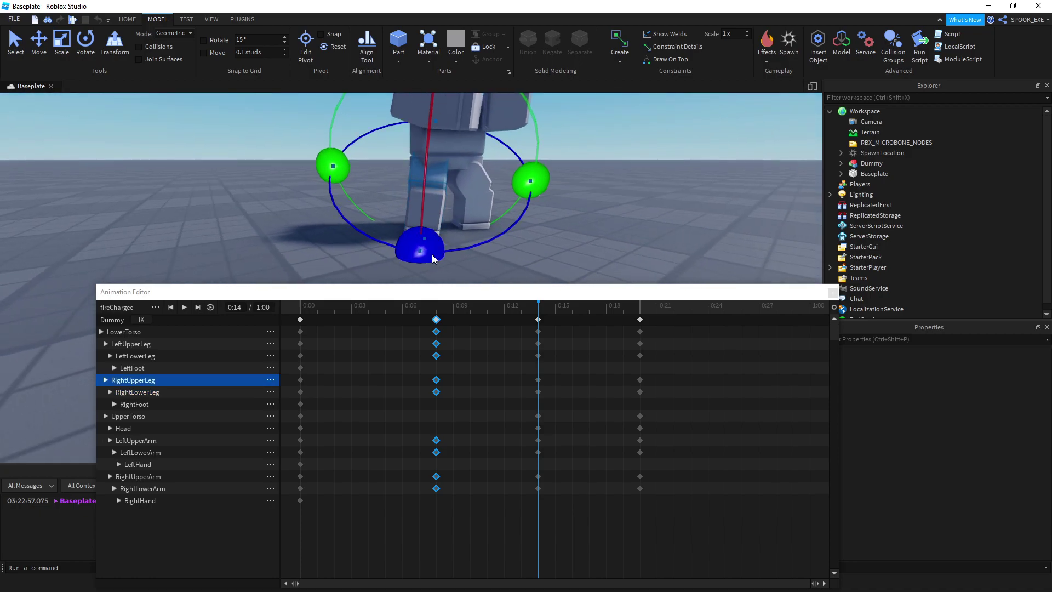
left_click_drag(531, 171, 529, 164)
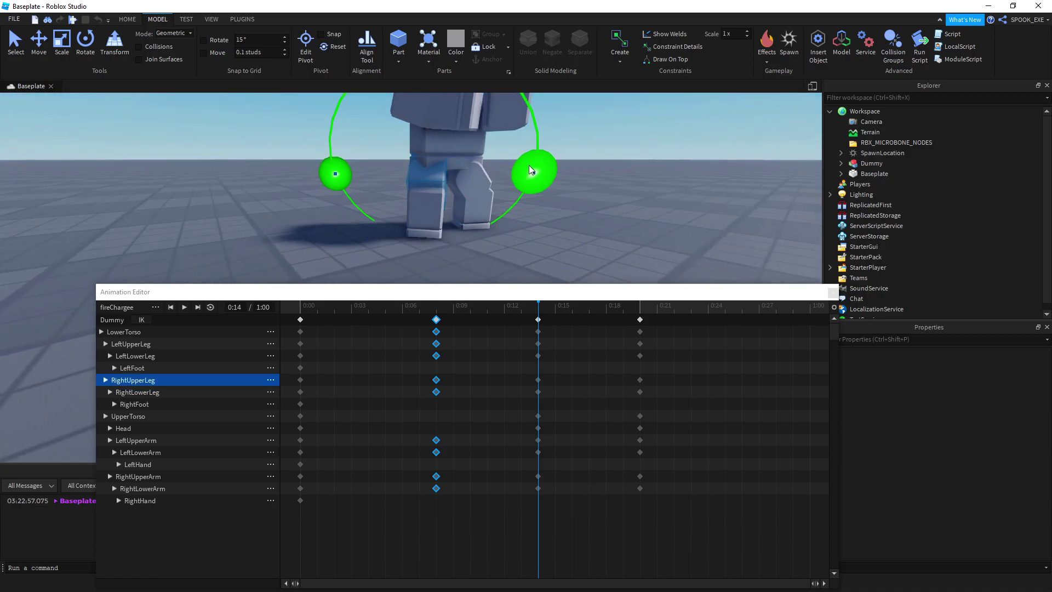
left_click(379, 184)
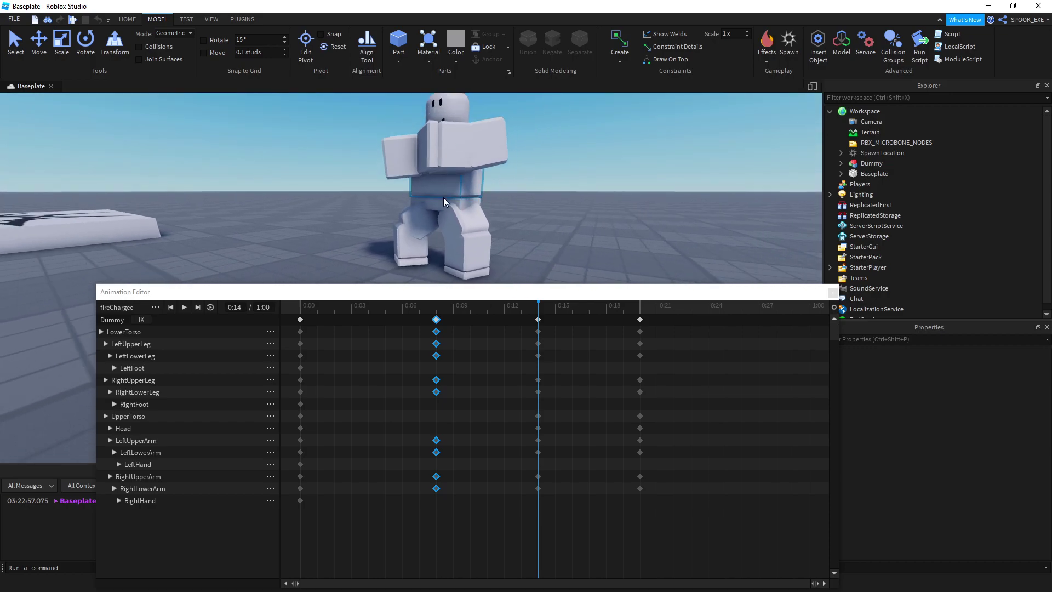
Step: Rotate the left upper leg at 0:14 to widen the crouch, then switch to move mode
left_click(443, 200)
left_click(464, 224)
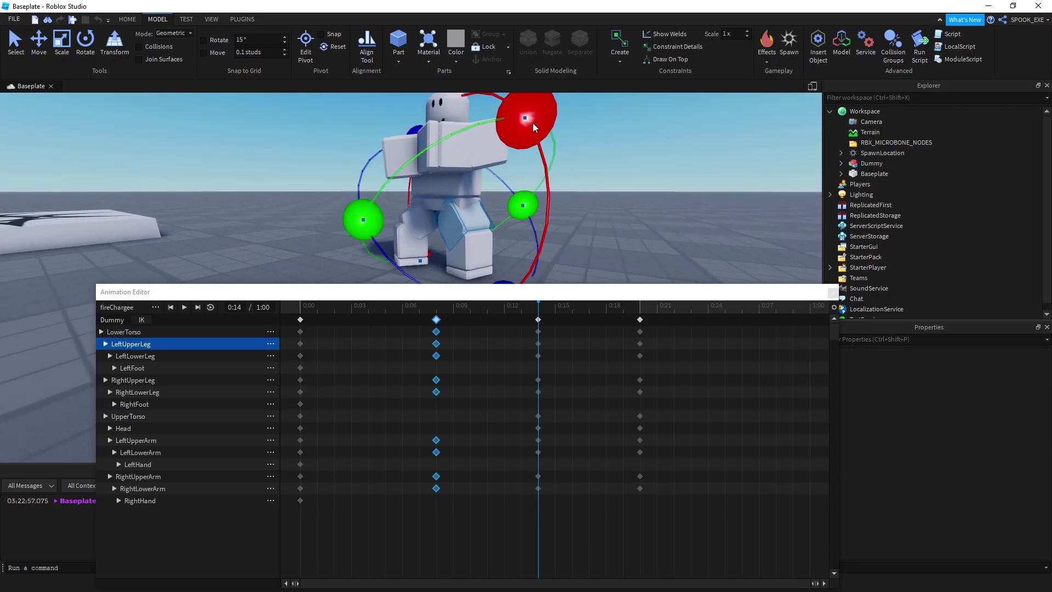
right_click_drag(529, 130, 493, 249)
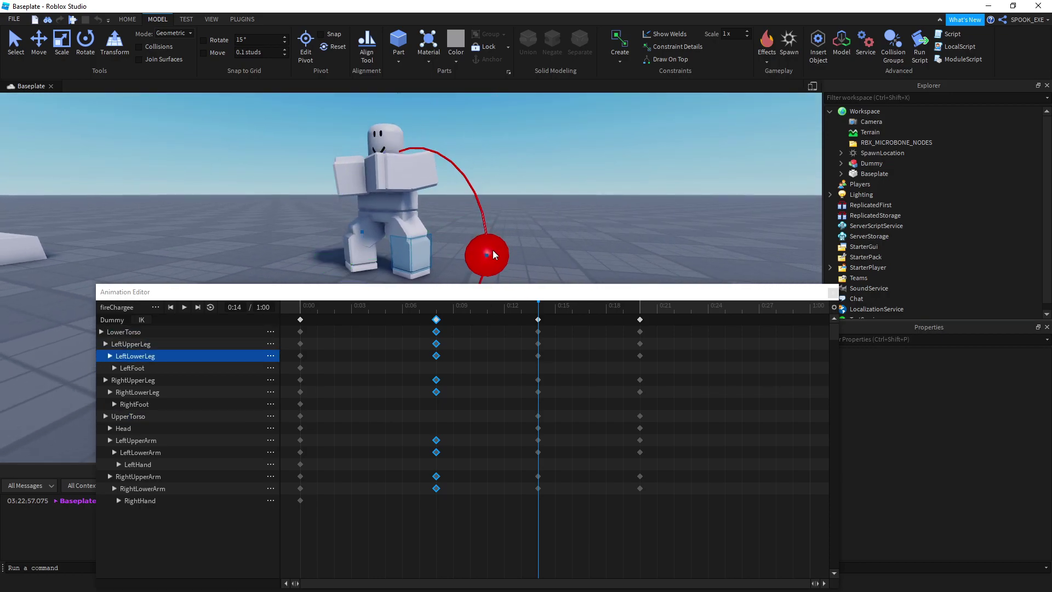
left_click(544, 240)
left_click(380, 213)
key("ctrl+r")
left_click(543, 247)
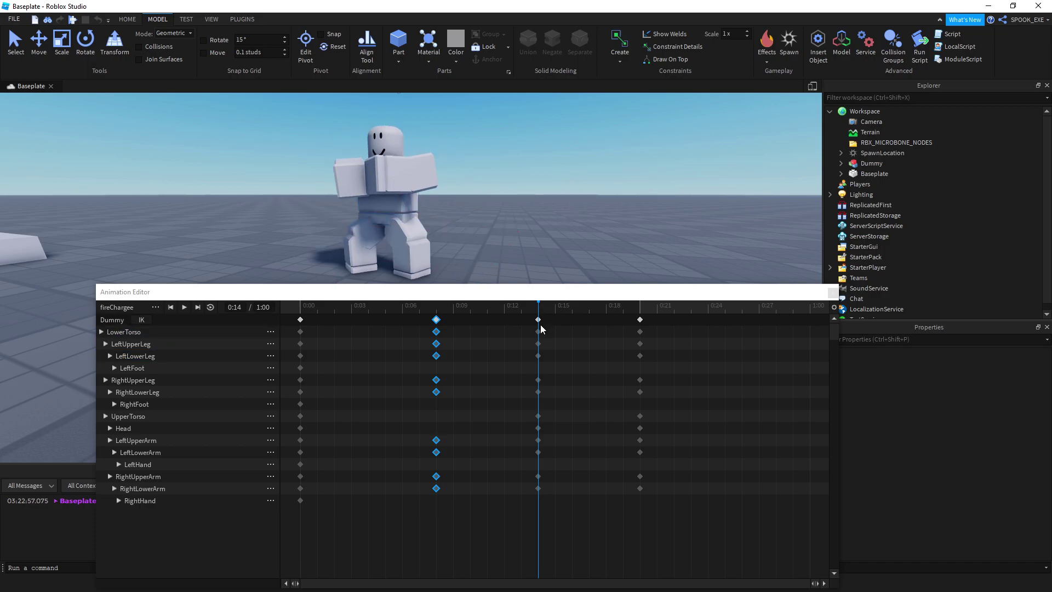
Step: Shift the 0:14 and 0:18 keyframe columns to about 0:15 and 0:19
left_click(623, 309)
left_click(183, 306)
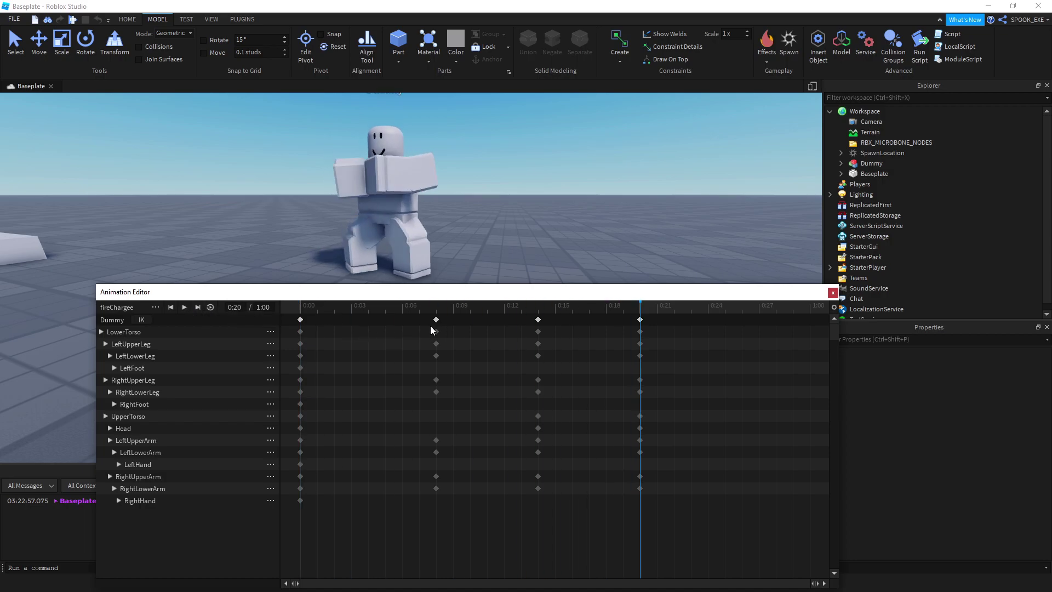
left_click_drag(371, 308, 536, 328)
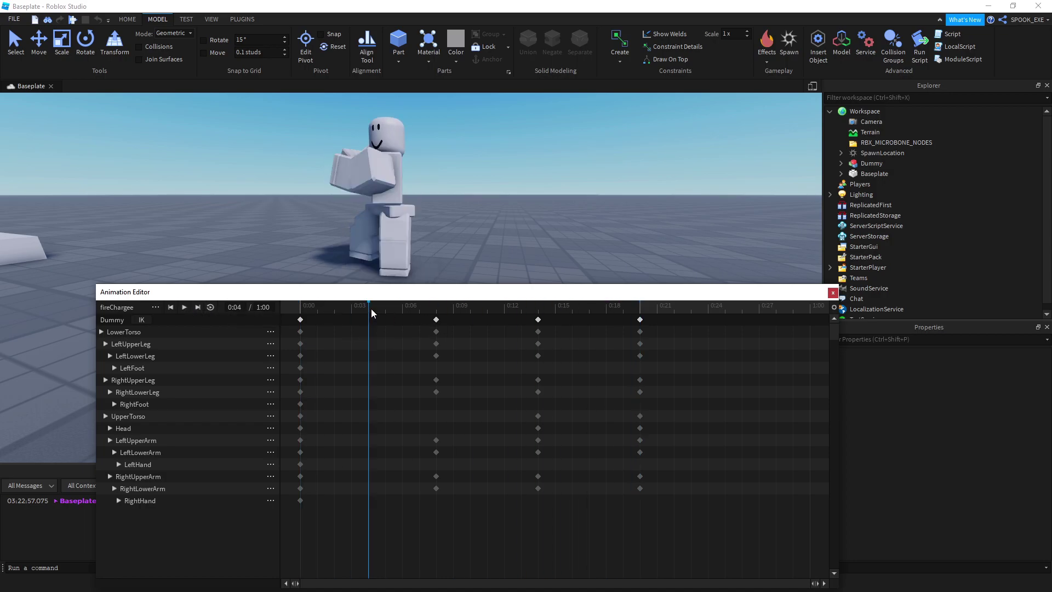
left_click(538, 320)
left_click_drag(537, 320, 555, 320)
left_click(639, 320)
left_click_drag(640, 320, 656, 319)
Step: Move the 0:07 keyframes to about 0:06, check the timing, and save fireChargee
left_click(184, 306)
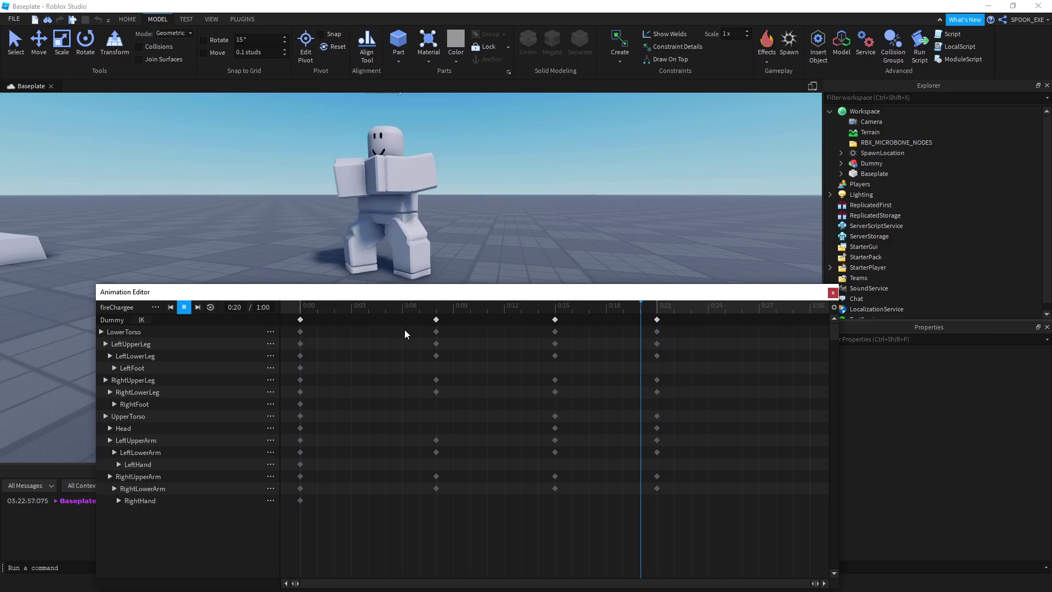
left_click(418, 320)
mouse_move(418, 319)
left_mouse_down()
mouse_move(402, 320)
mouse_move(435, 356)
left_mouse_up()
left_click(182, 307)
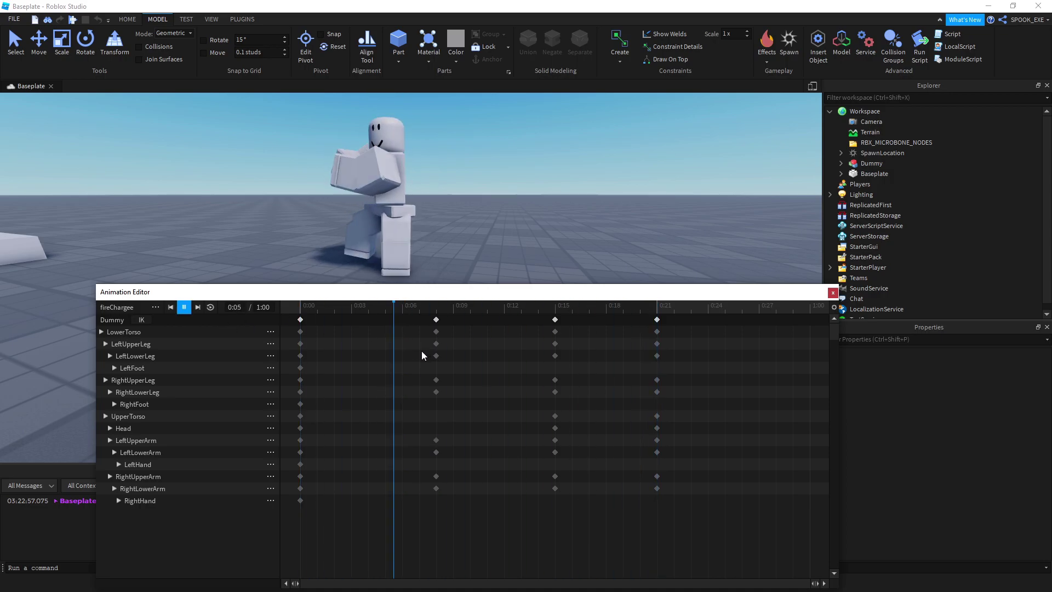
scroll(217, 223, "down", 3)
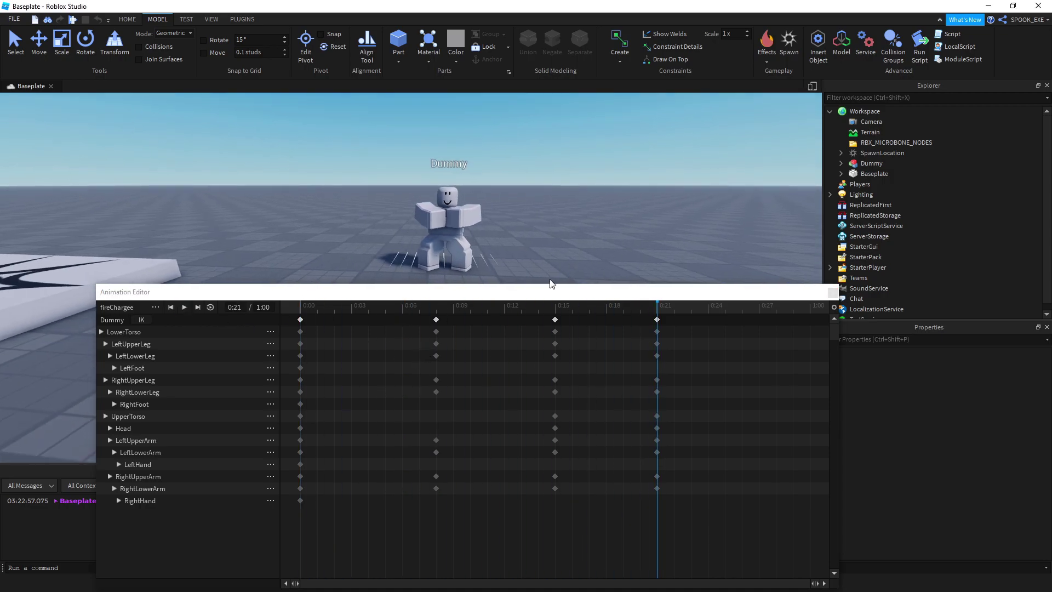
right_click_drag(218, 224, 503, 254)
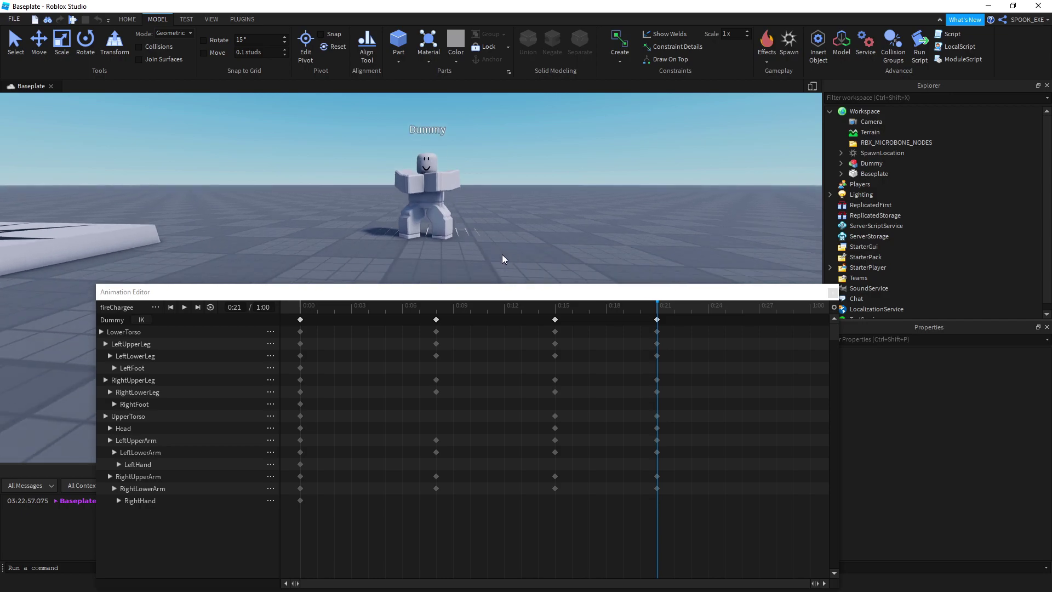
left_click(156, 306)
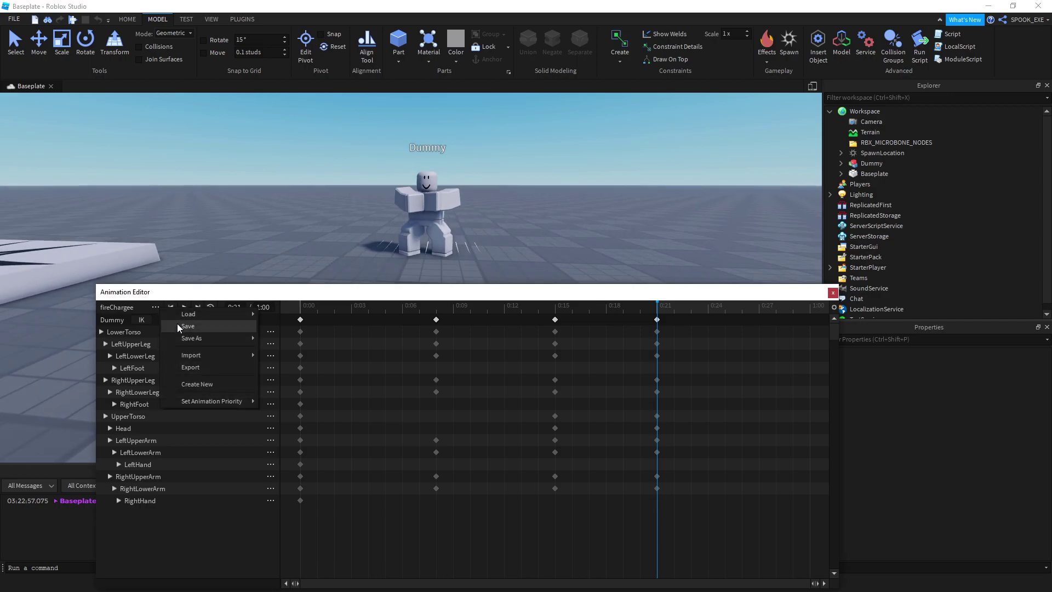
left_click(177, 324)
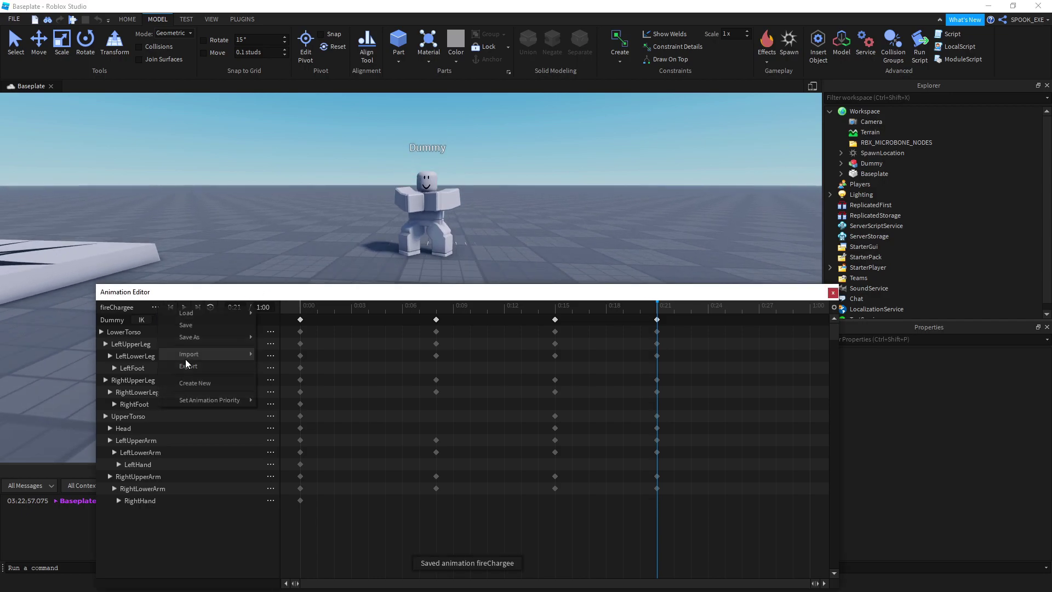
Step: Drag the 0:21 keyframes to the timeline end and save fireChargee again
left_click(155, 306)
right_click_drag(518, 257, 667, 316)
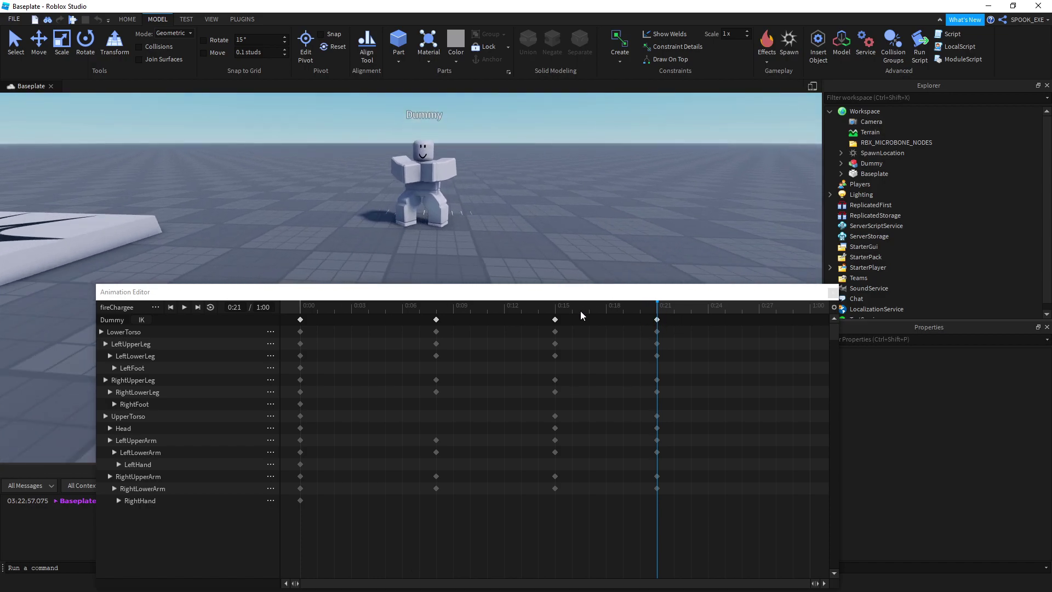
mouse_move(587, 310)
left_mouse_down()
mouse_move(280, 313)
mouse_move(657, 313)
left_mouse_up()
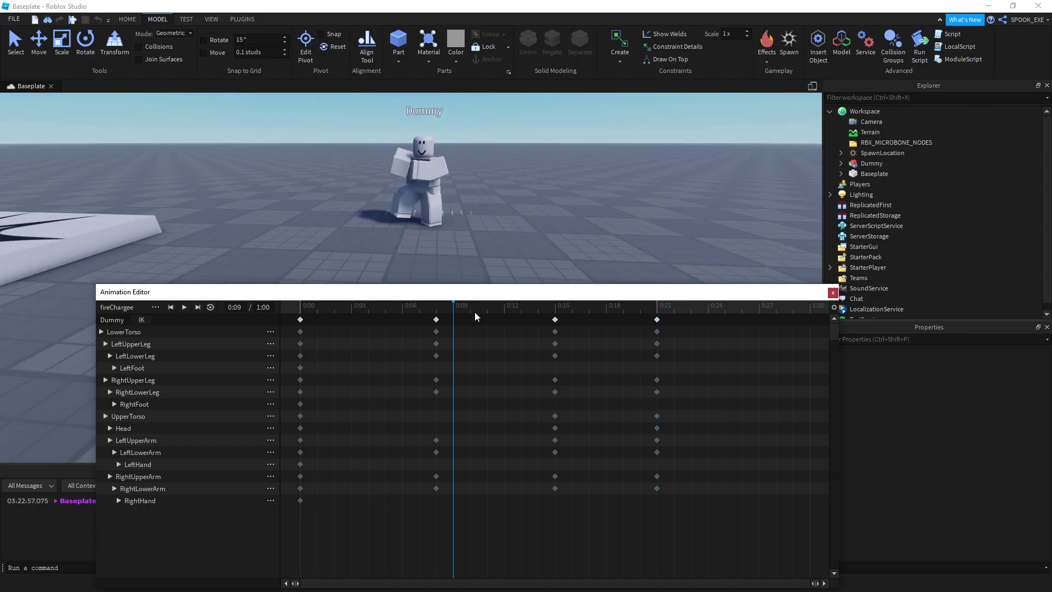
left_click(658, 319)
mouse_move(679, 325)
left_mouse_down()
mouse_move(830, 319)
mouse_move(531, 306)
left_mouse_up()
key("space")
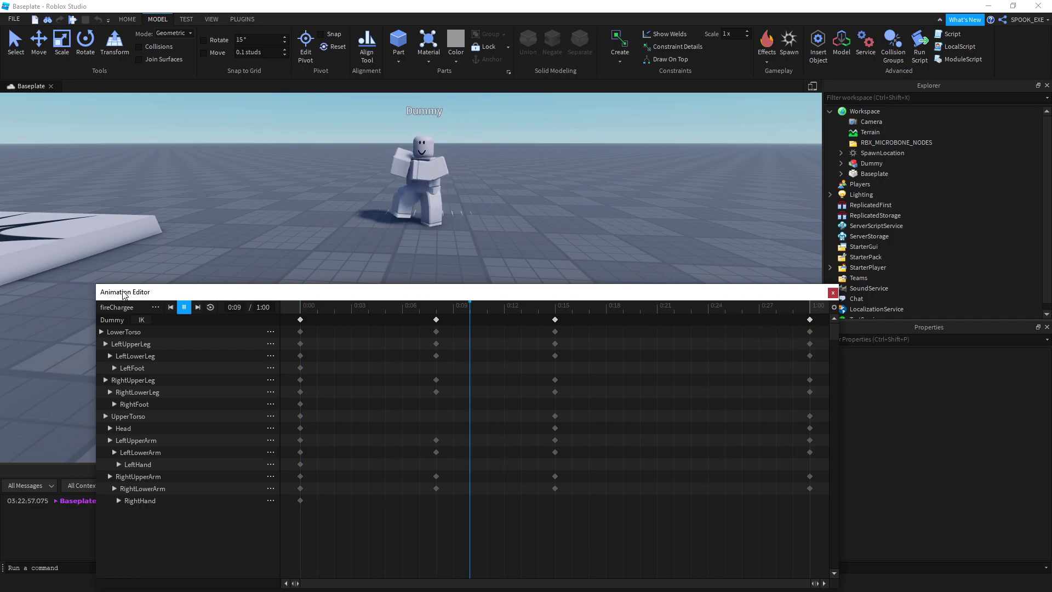
left_click(156, 307)
left_click(182, 327)
left_click(155, 307)
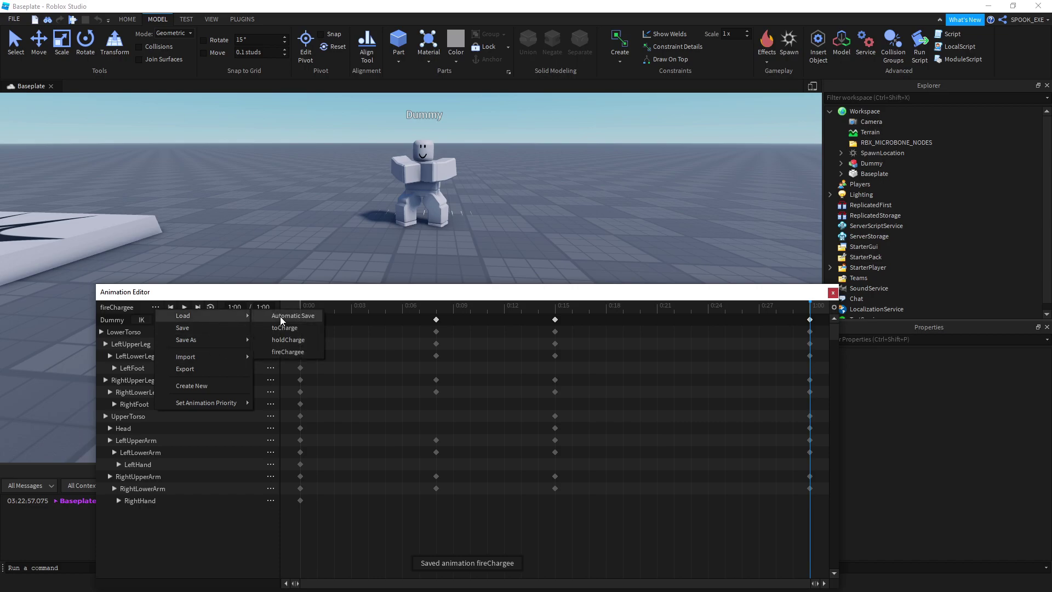
Step: Load toCharge and move its final keyframes from 0:24 to about 0:22
left_click(317, 326)
left_click_drag(309, 313, 706, 327)
key("space")
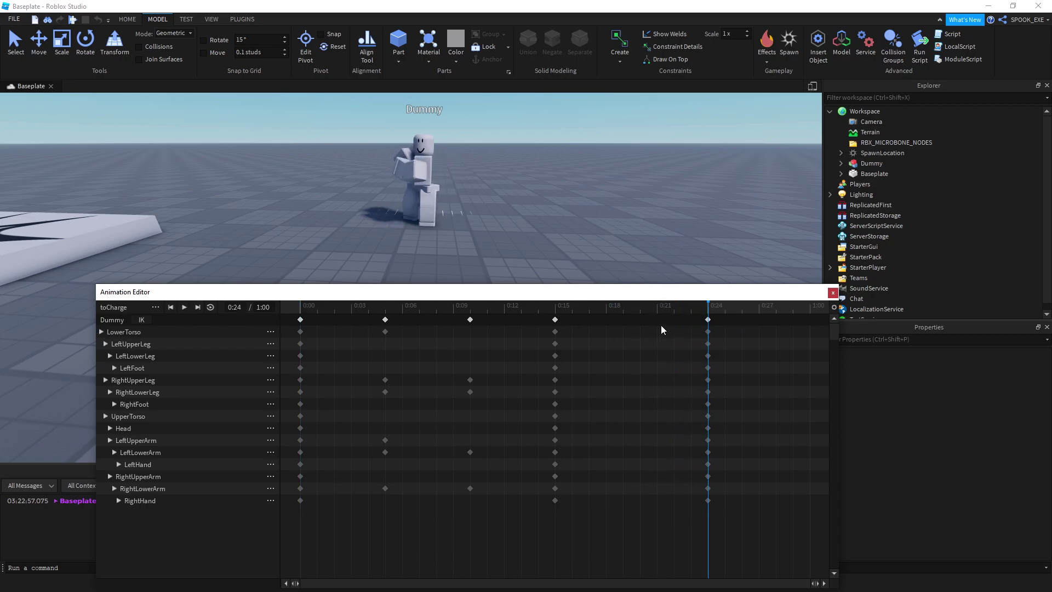
left_click_drag(712, 321, 674, 321)
key("space")
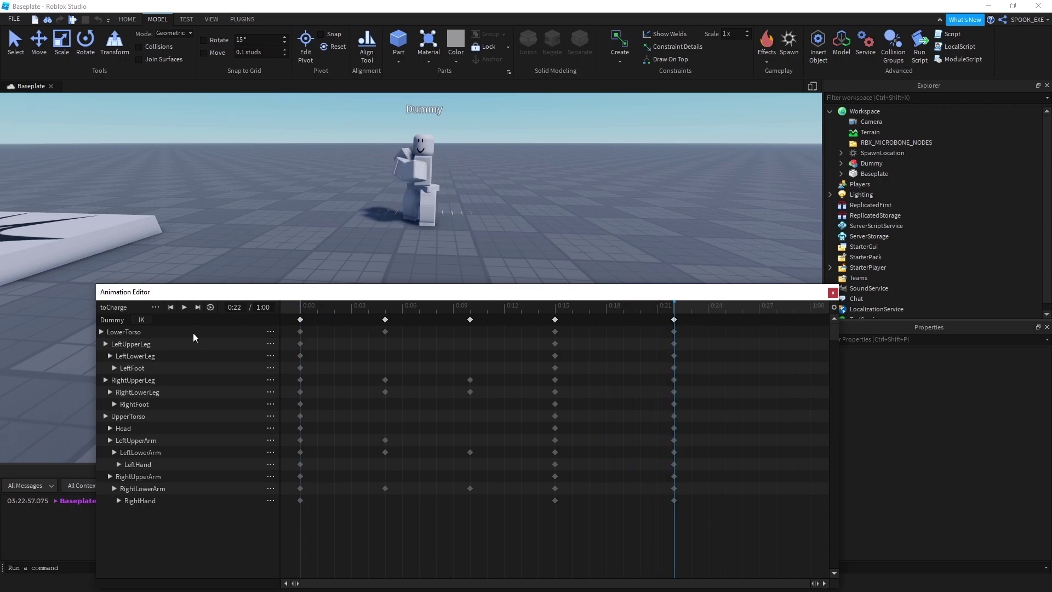
Step: Save the toCharge animation, dismissing the place-file save window
left_click(155, 308)
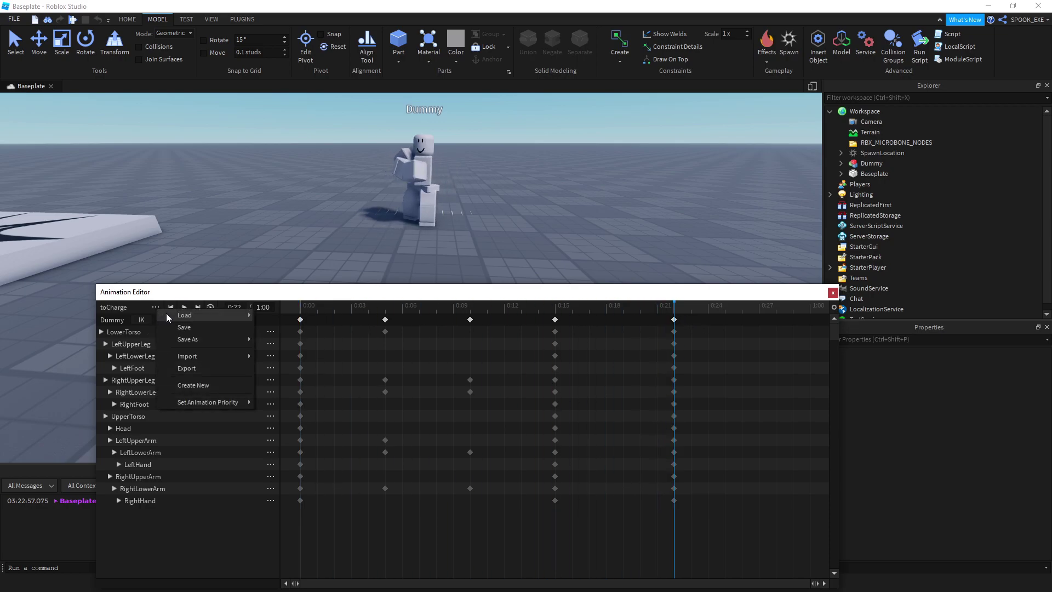
left_click(280, 326)
key("ctrl+s")
left_click(488, 290)
left_click(155, 308)
left_click(180, 324)
left_click(156, 308)
Step: Load holdCharge and rescale all its keyframes by changing the duration from 39 to 26 frames
mouse_move(185, 315)
left_click(288, 324)
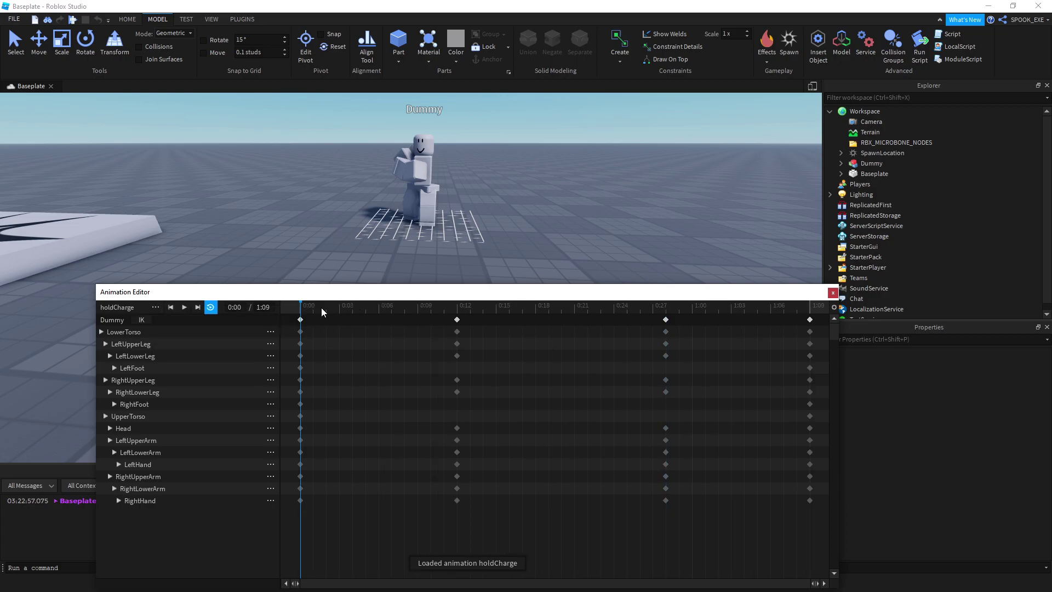
key("space")
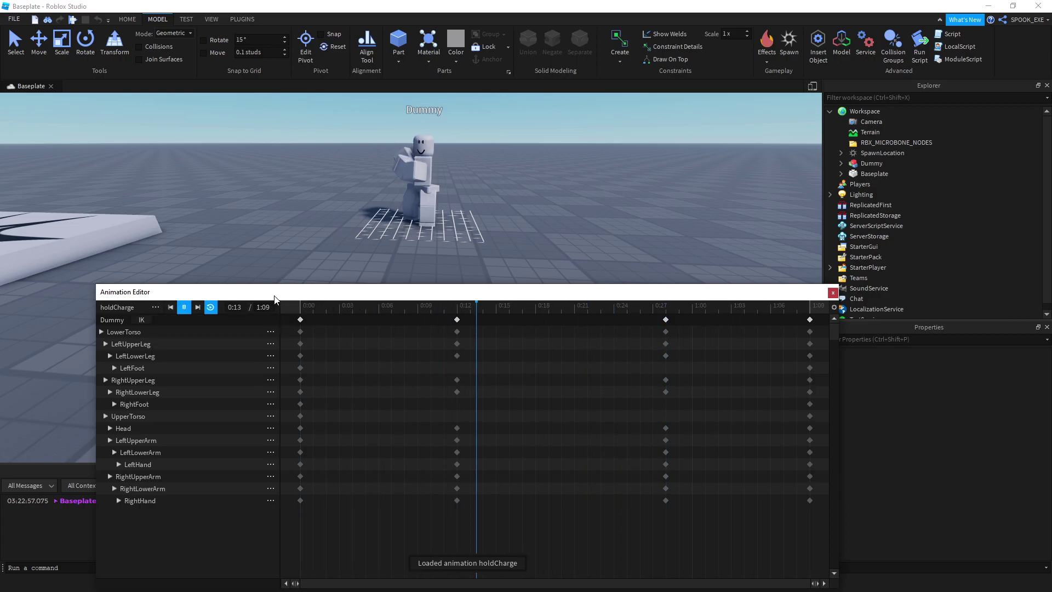
key("space")
key("ctrl+a")
scroll(817, 329, "down", 1)
scroll(815, 330, "up", 1)
right_click(814, 331)
left_click(879, 413)
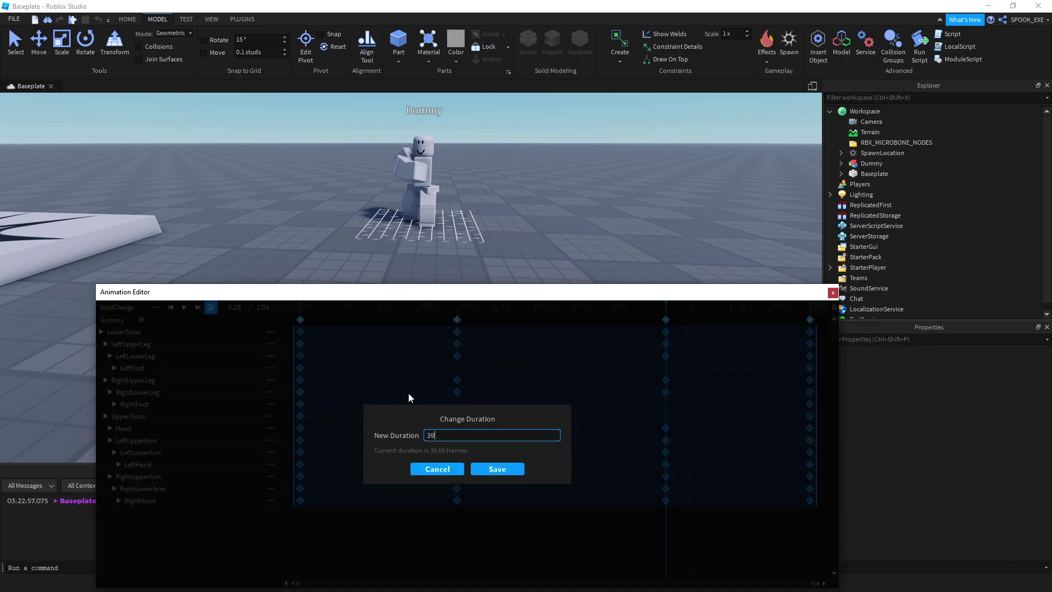
double_click(430, 435)
type("26")
left_click(479, 469)
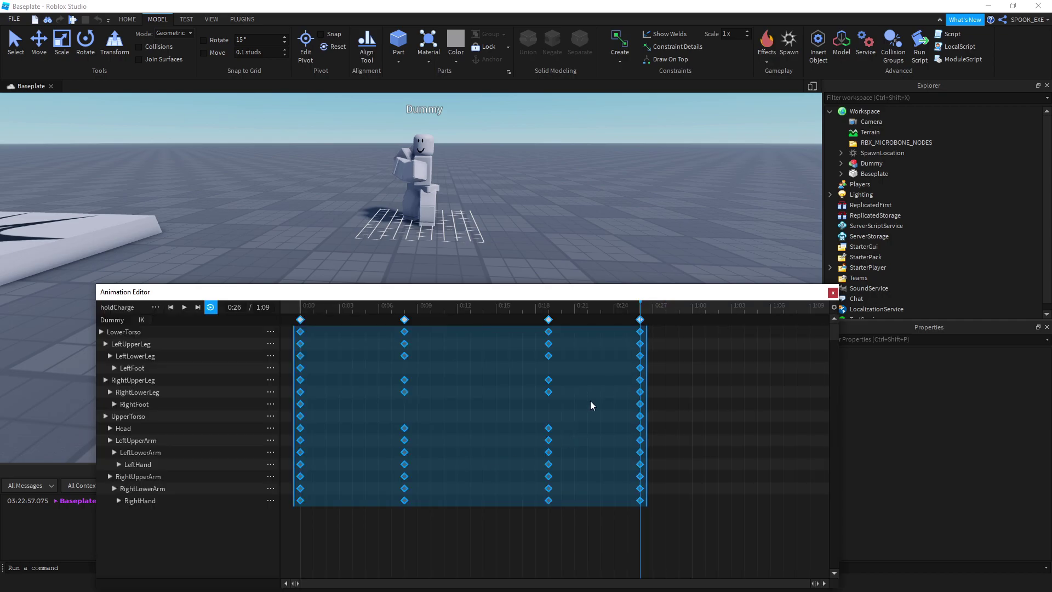
key("space")
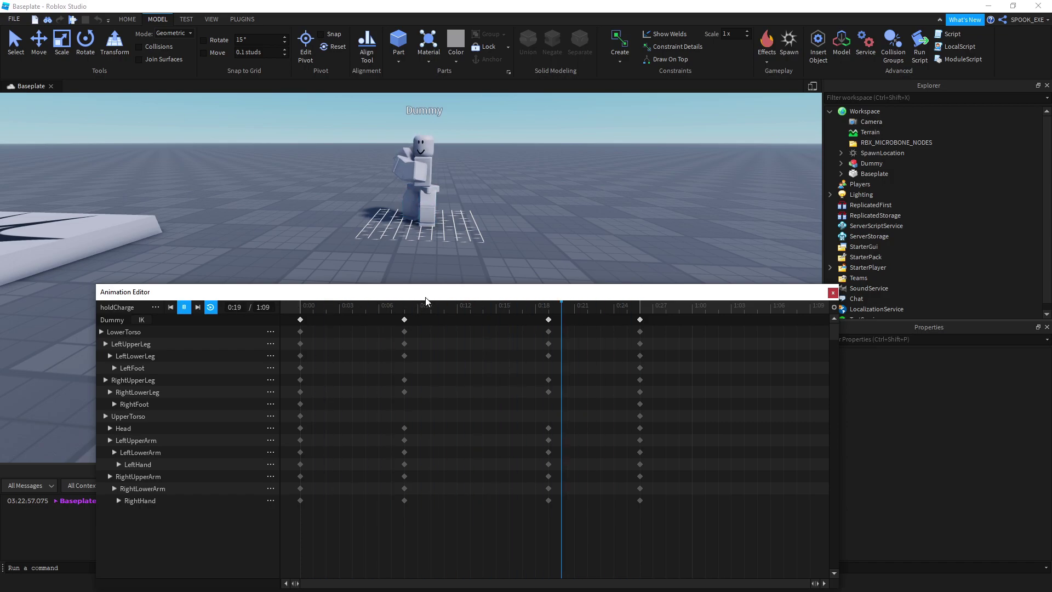
Step: Go to holdCharge's 0:19 keyframe and rotate the left leg parts
key("space")
left_click_drag(286, 311, 548, 309)
scroll(427, 259, "up", 3)
right_click_drag(551, 313, 476, 227)
left_click(412, 210)
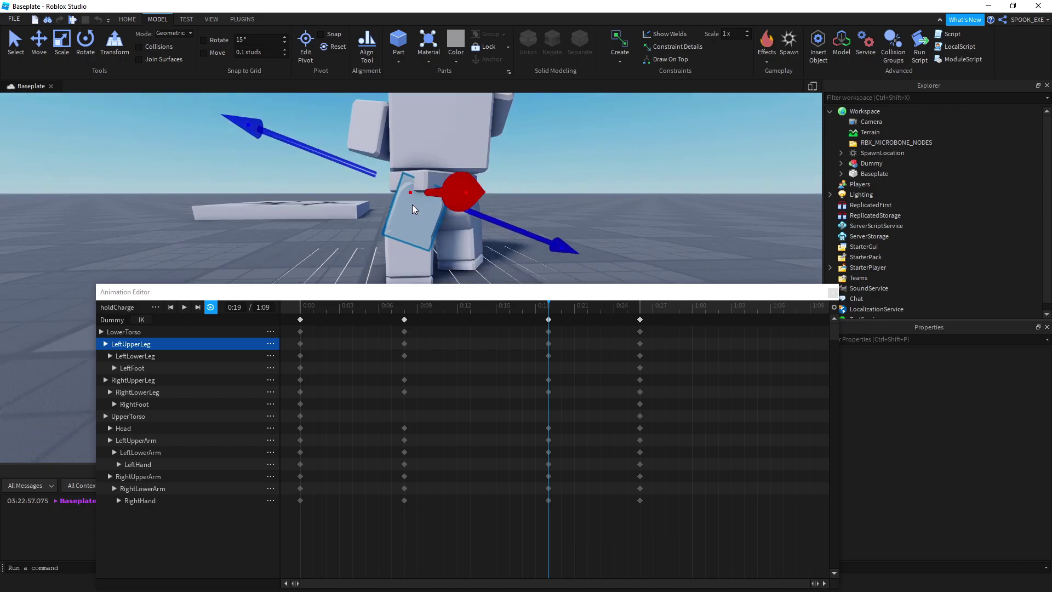
key("ctrl+r")
left_click(397, 250)
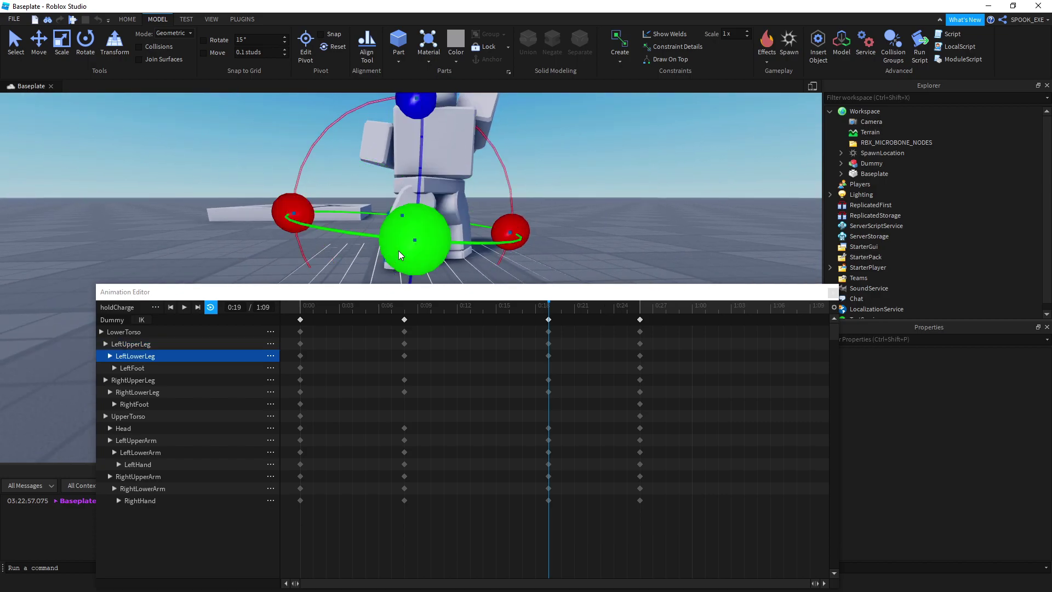
left_click_drag(293, 217, 291, 219)
Step: Rotate the right upper and lower legs, then play holdCharge back
right_click_drag(322, 212, 431, 127)
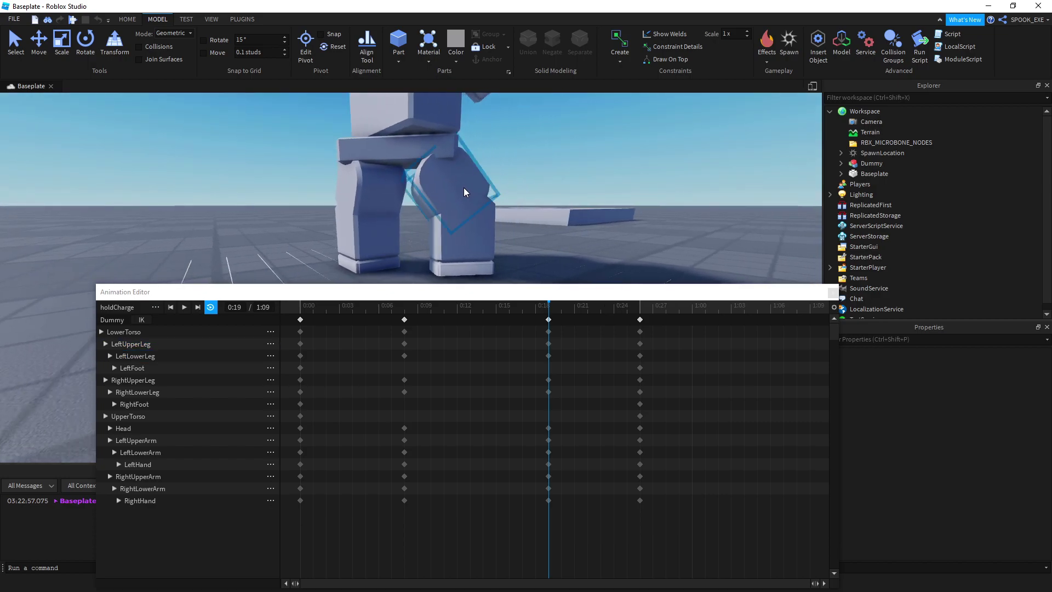
left_click(431, 127)
left_click_drag(474, 127, 469, 123)
left_click(424, 238)
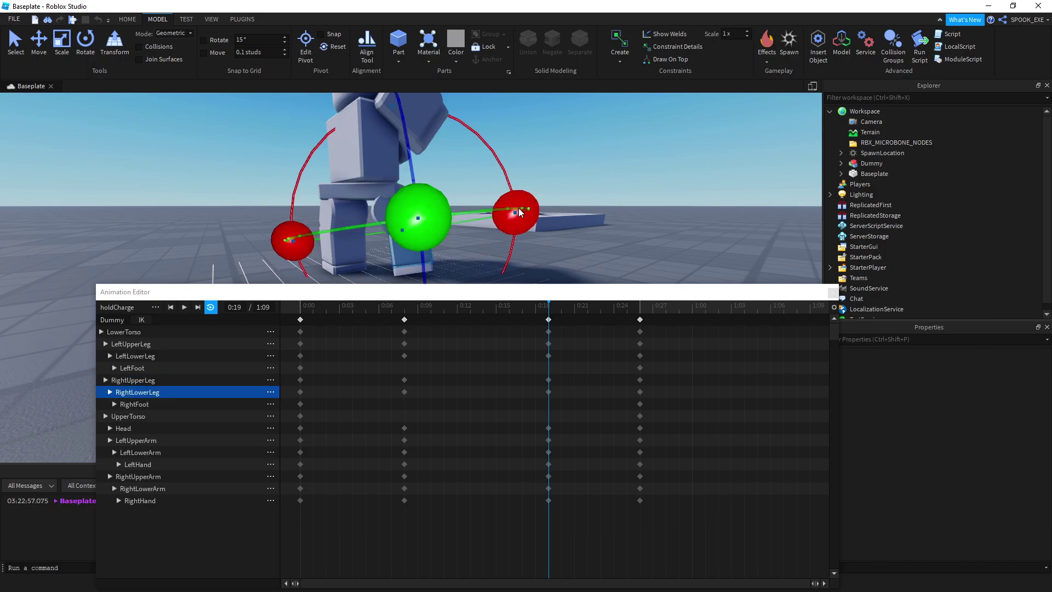
left_click_drag(524, 208, 528, 224)
mouse_move(528, 225)
right_mouse_down()
mouse_move(592, 246)
mouse_move(545, 270)
mouse_move(548, 308)
mouse_move(428, 206)
right_mouse_up()
left_click(593, 245)
left_click(443, 213)
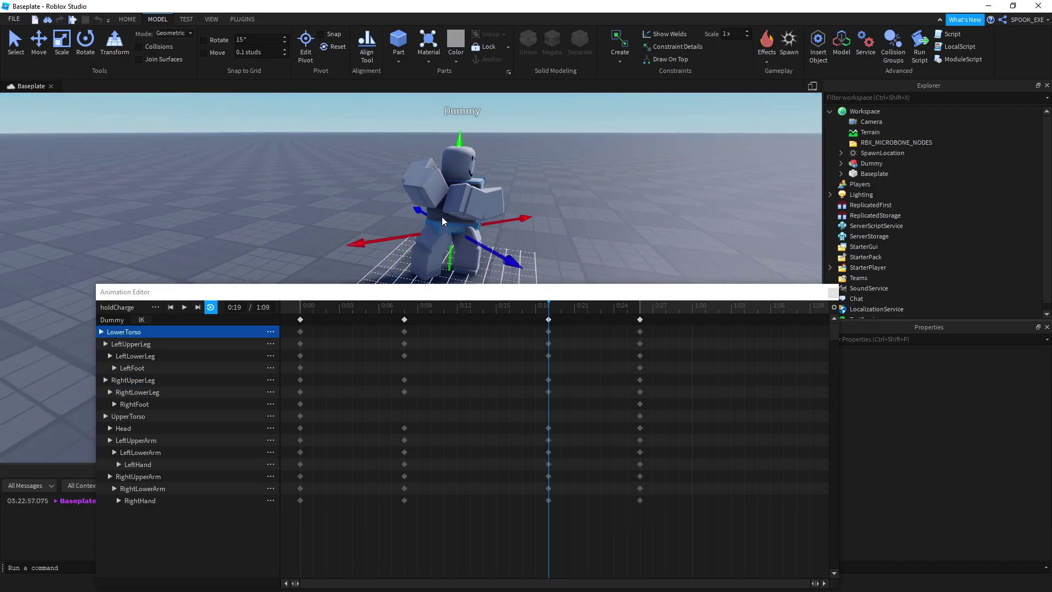
left_click(562, 174)
right_click_drag(562, 173, 555, 196)
key("space")
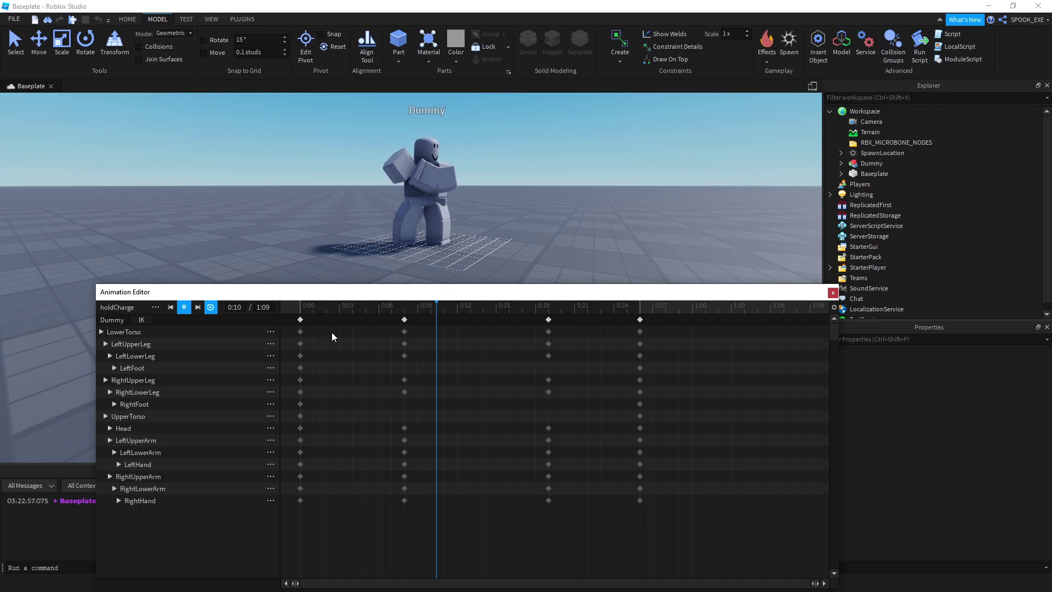
Step: Save holdCharge, then load and play fireChargee
left_click(155, 307)
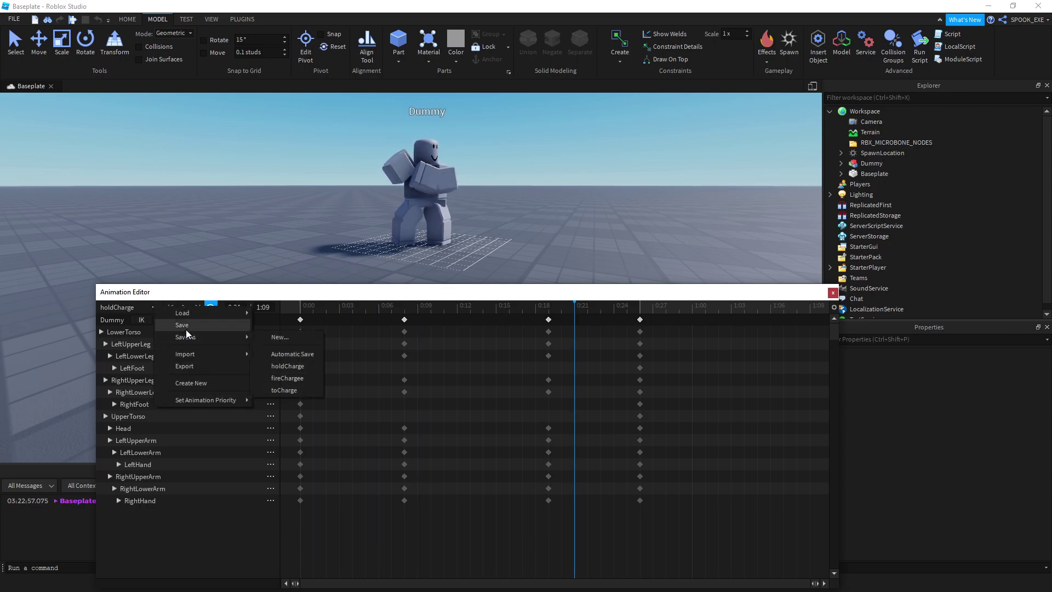
left_click(288, 347)
left_click(155, 307)
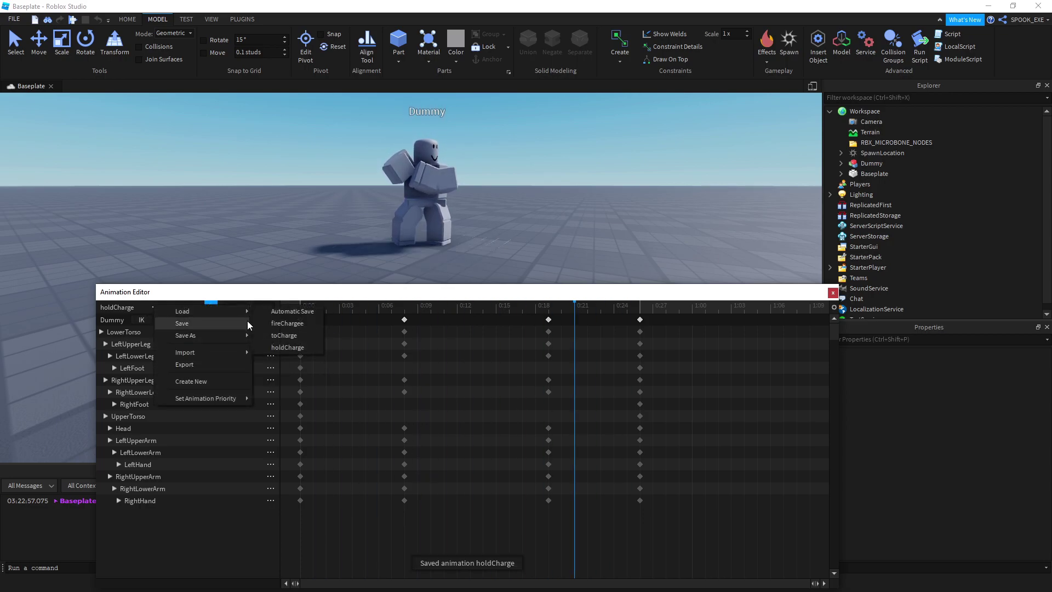
left_click(293, 326)
key("space")
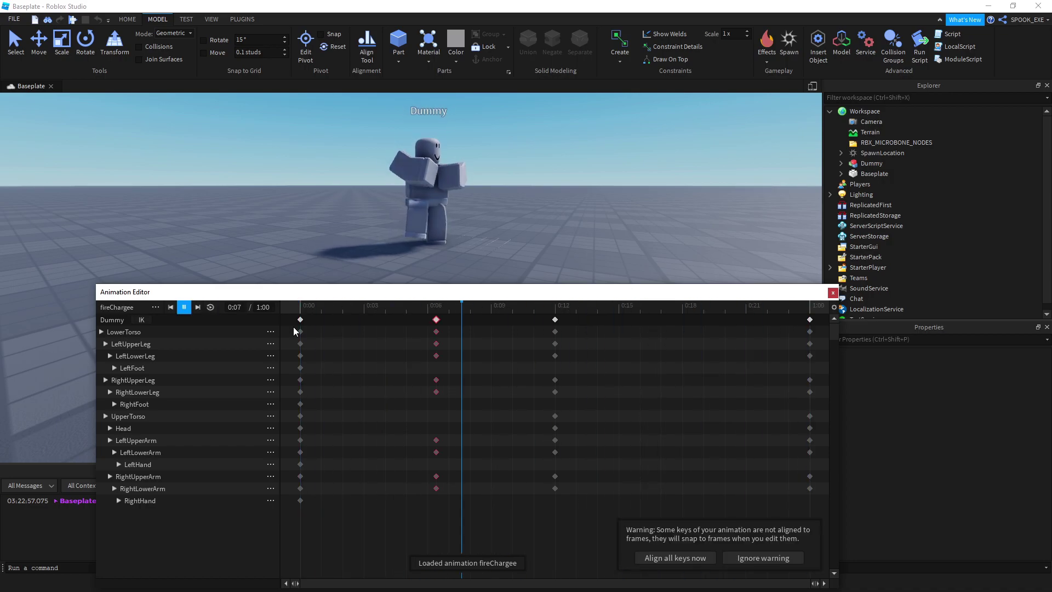
right_click_drag(461, 265, 460, 265)
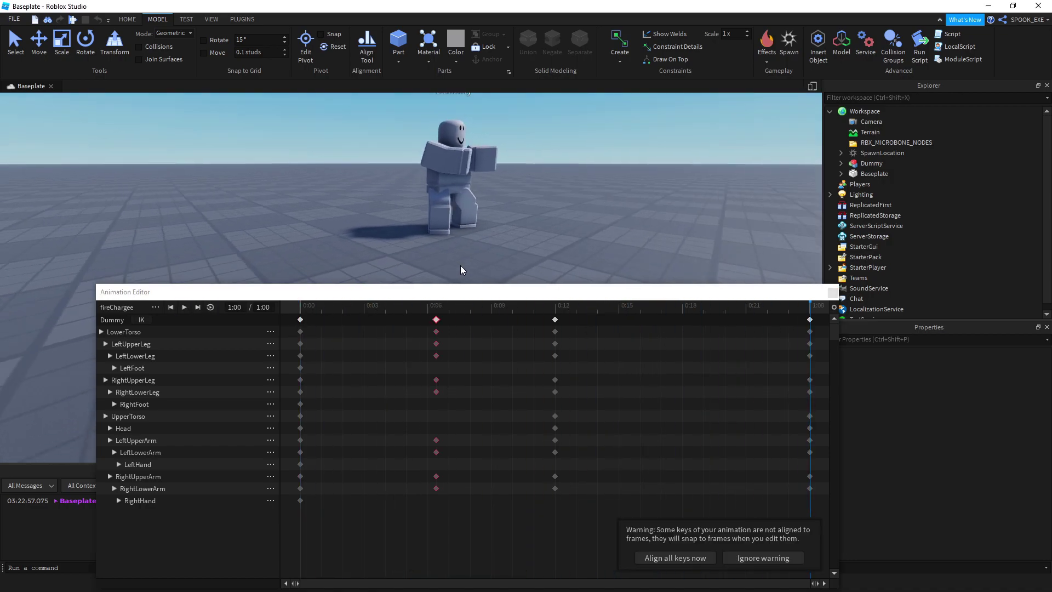
Step: Align all fireChargee keys to frames, save it, and load toCharge
left_click(155, 306)
left_click(152, 307)
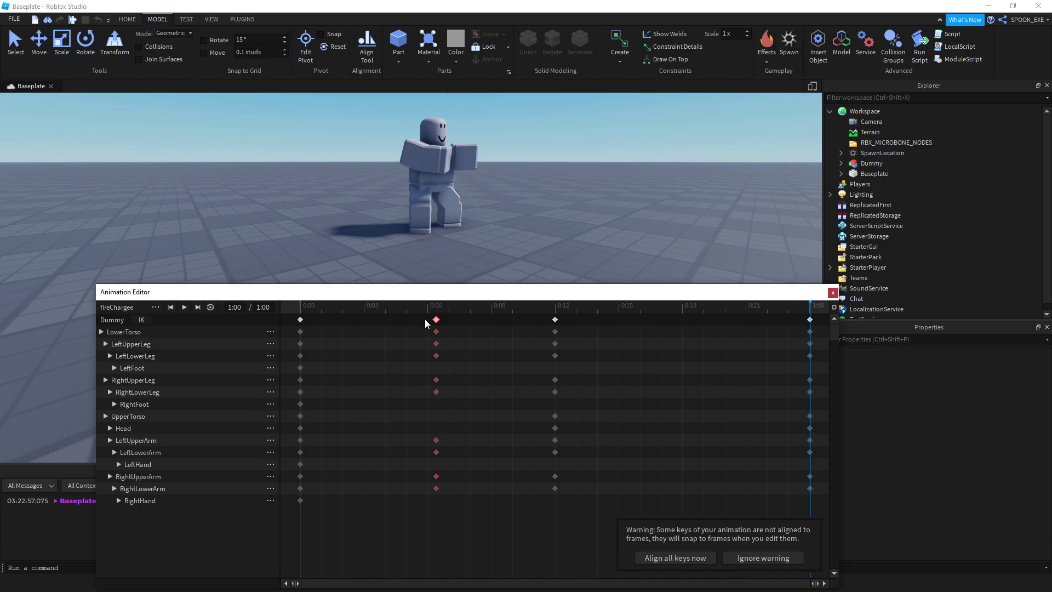
left_click(691, 557)
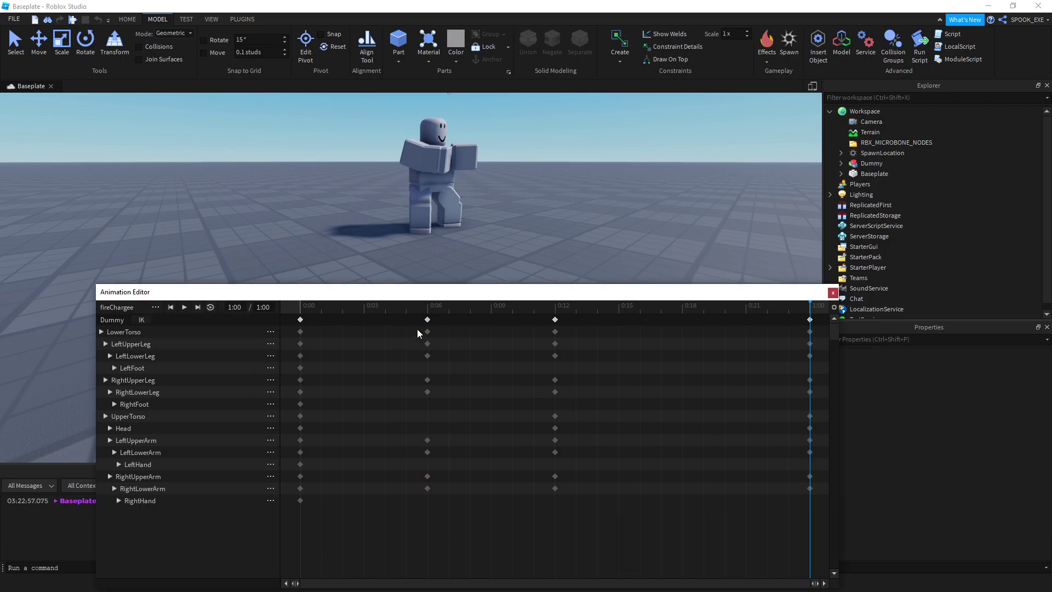
left_click(155, 307)
left_click(181, 322)
left_click(156, 307)
mouse_move(197, 311)
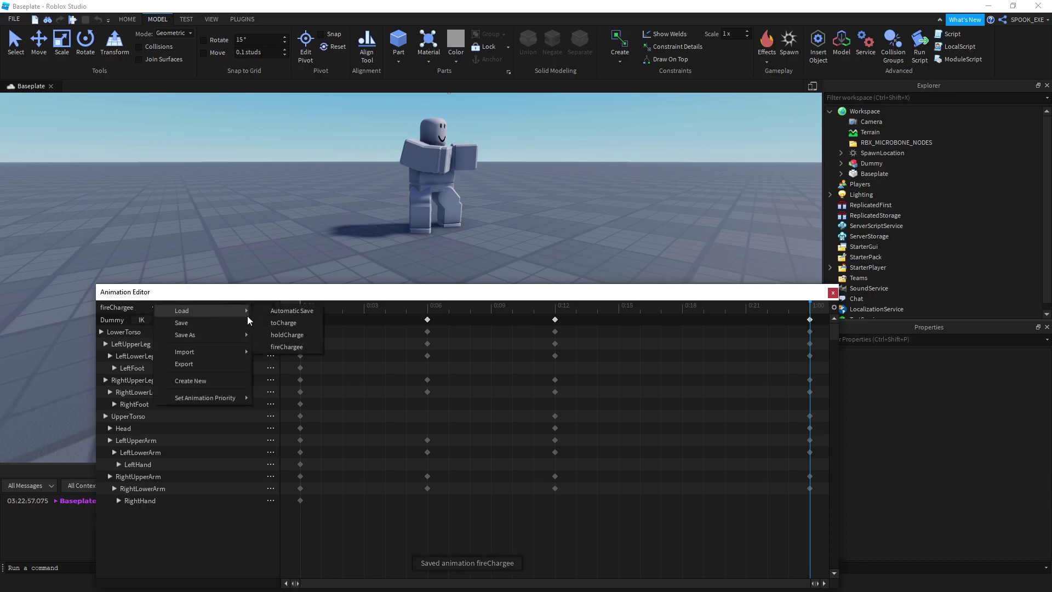
left_click(276, 321)
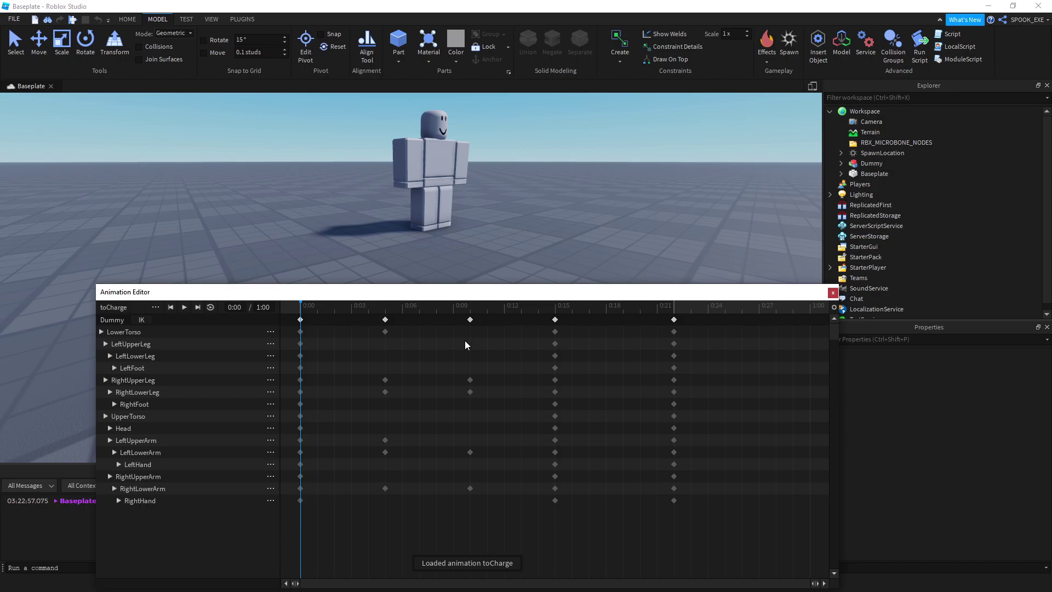
Step: Adjust the camera and show the Plugins tab with toCharge still loaded
right_click_drag(446, 234, 466, 235)
scroll(465, 234, "down", 2)
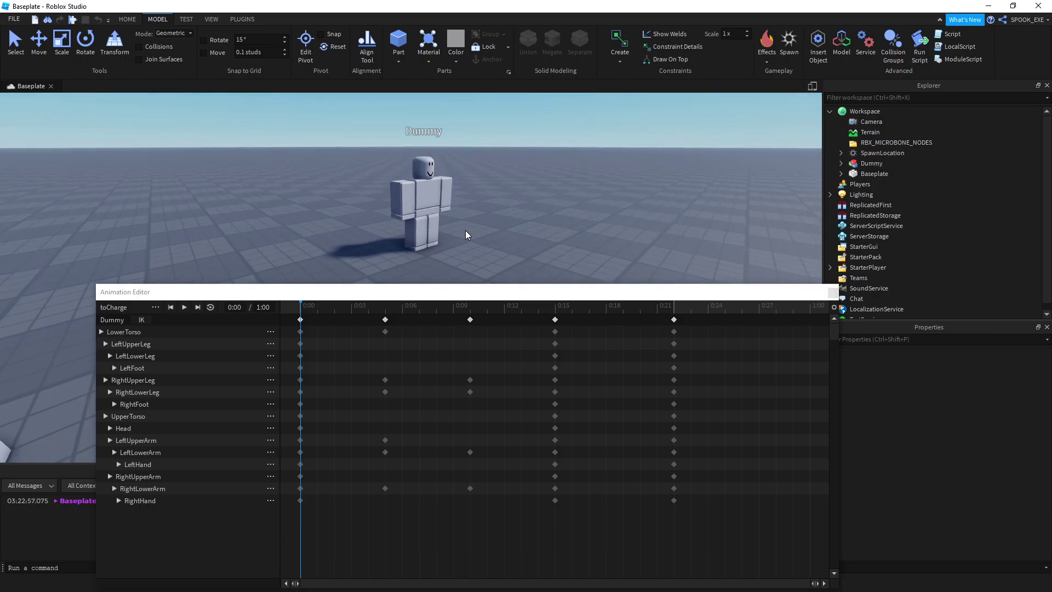
left_click(244, 18)
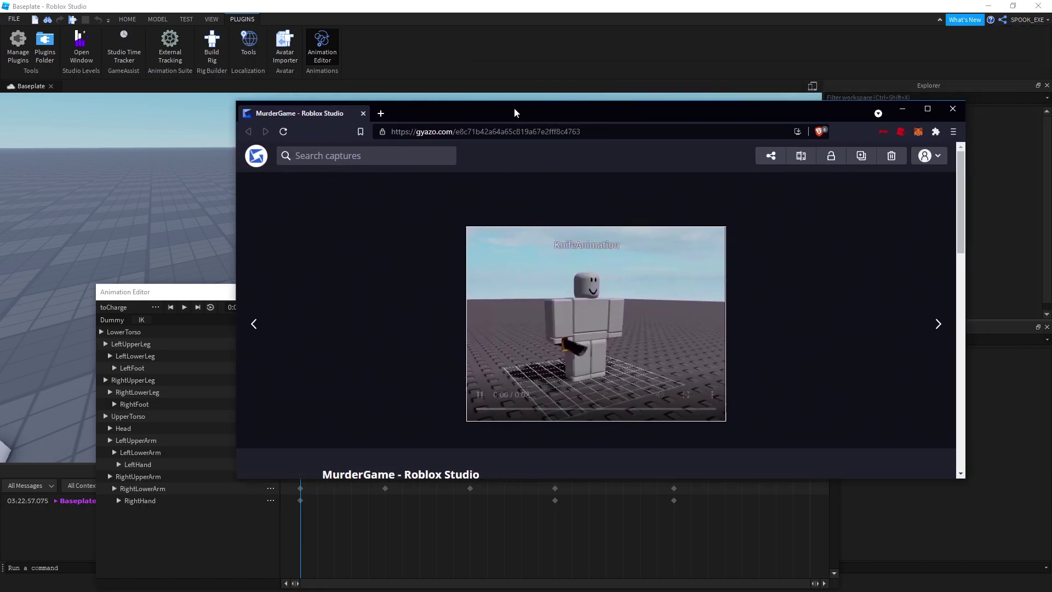
left_click_drag(1051, 107, 495, 102)
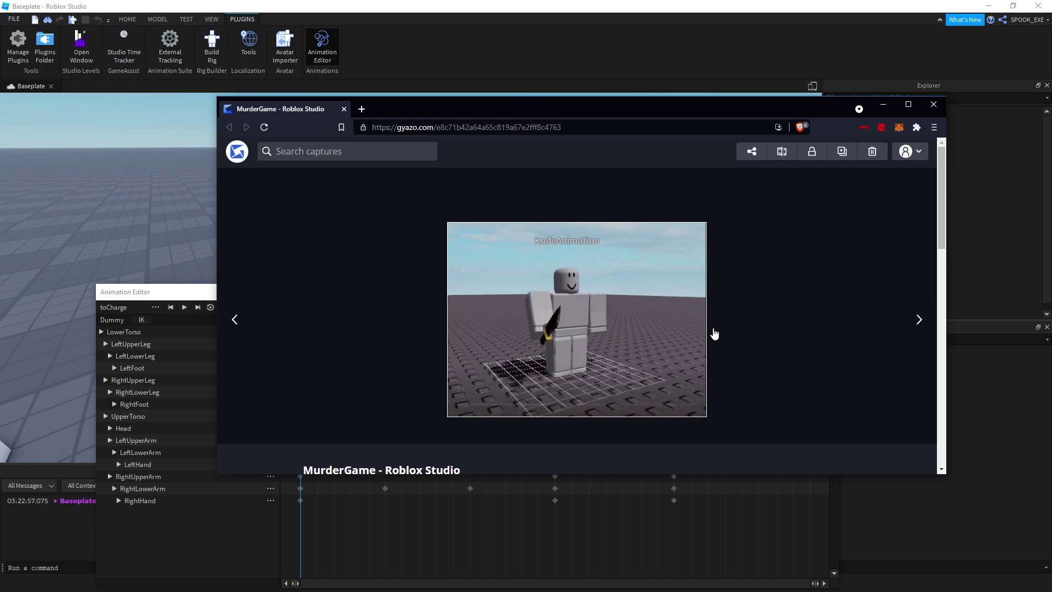
left_click(933, 104)
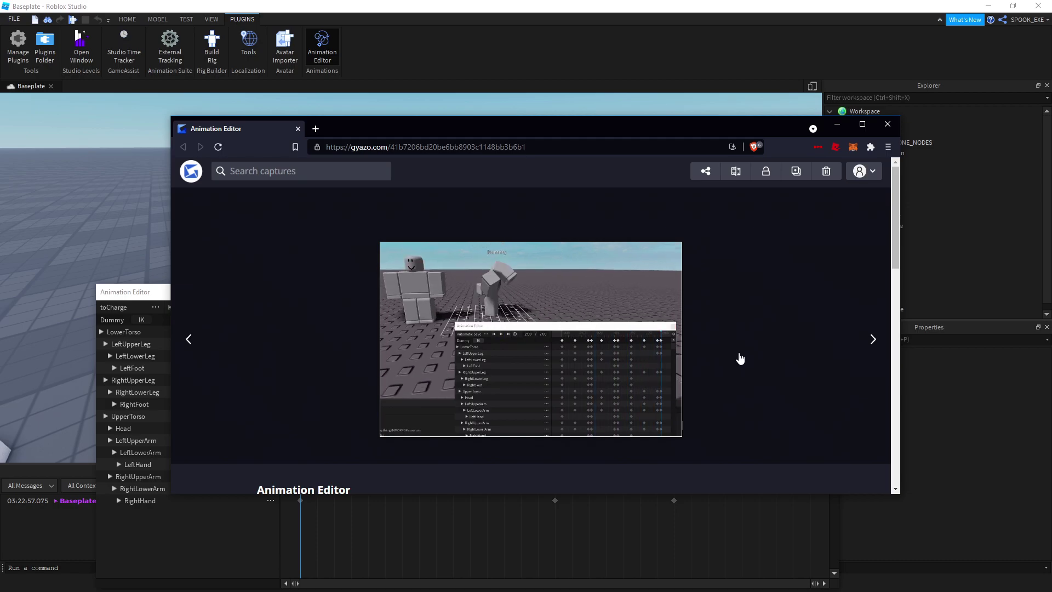
left_click(887, 123)
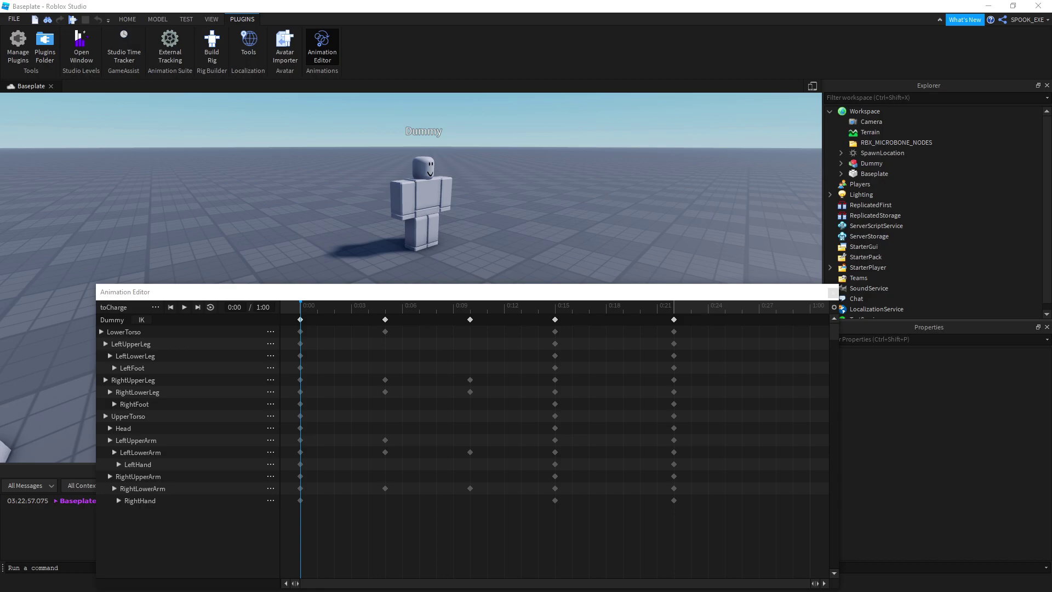
key("alt+Tab")
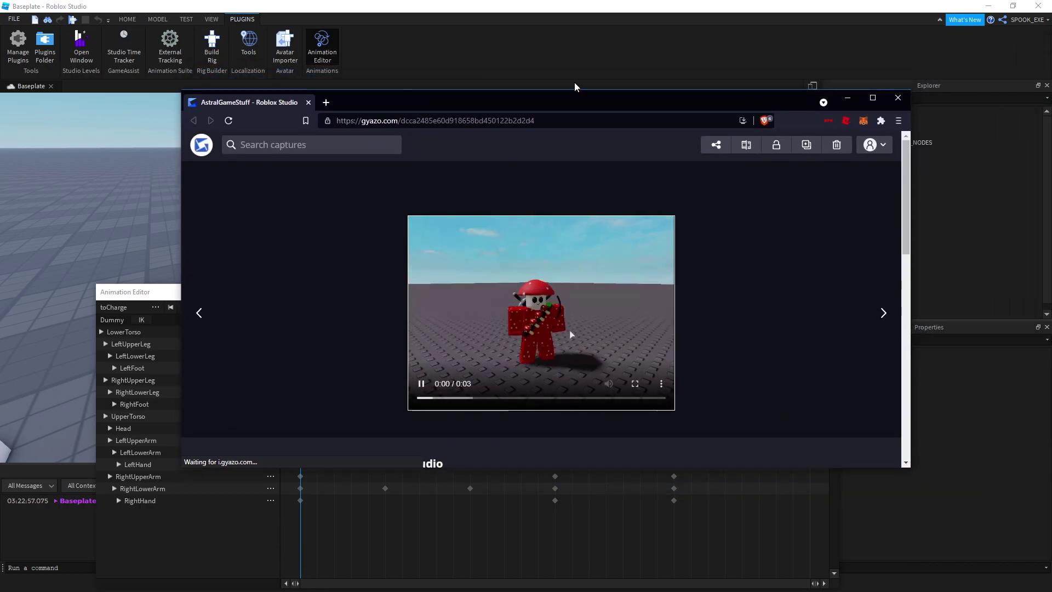
left_click_drag(567, 90, 575, 57)
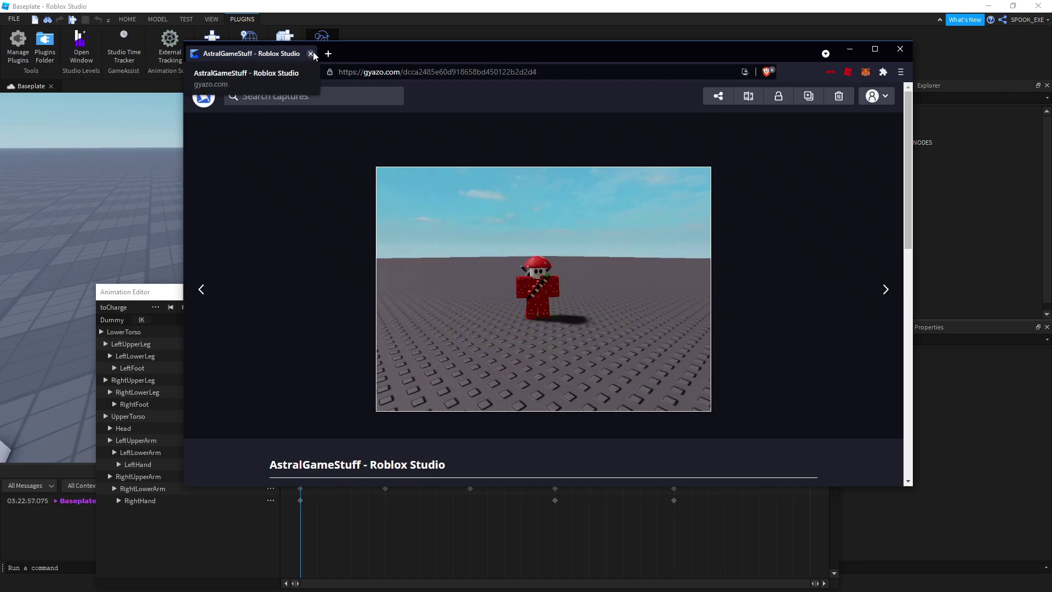
left_click(311, 53)
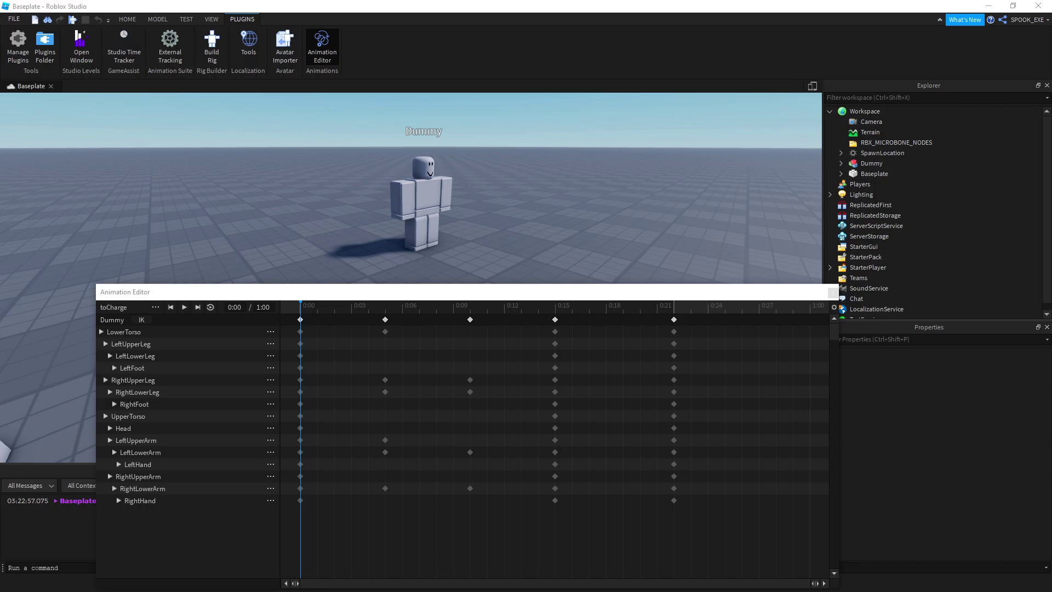
key("alt+Tab")
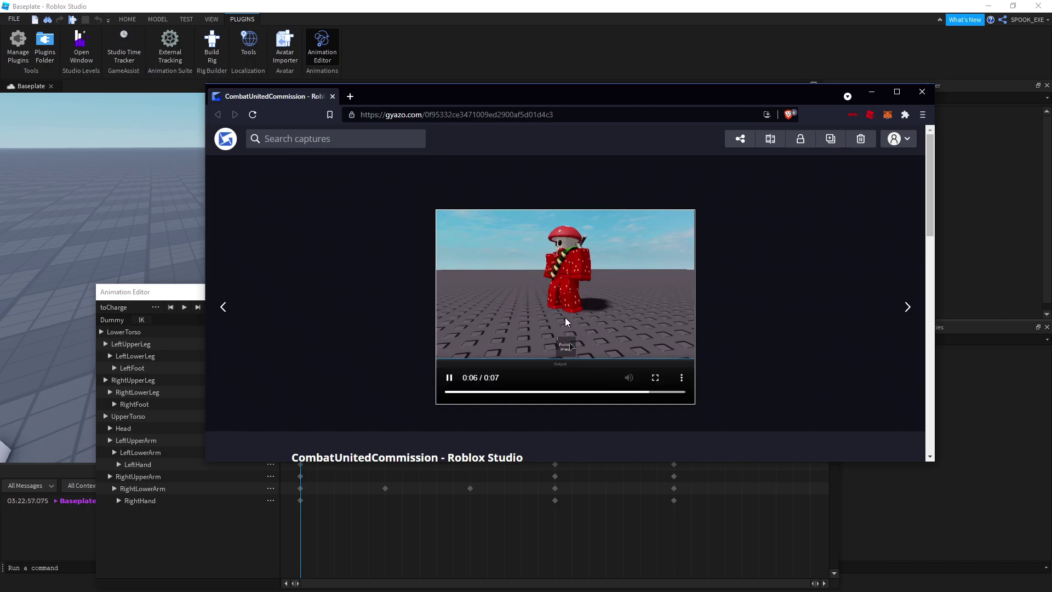
left_click(921, 91)
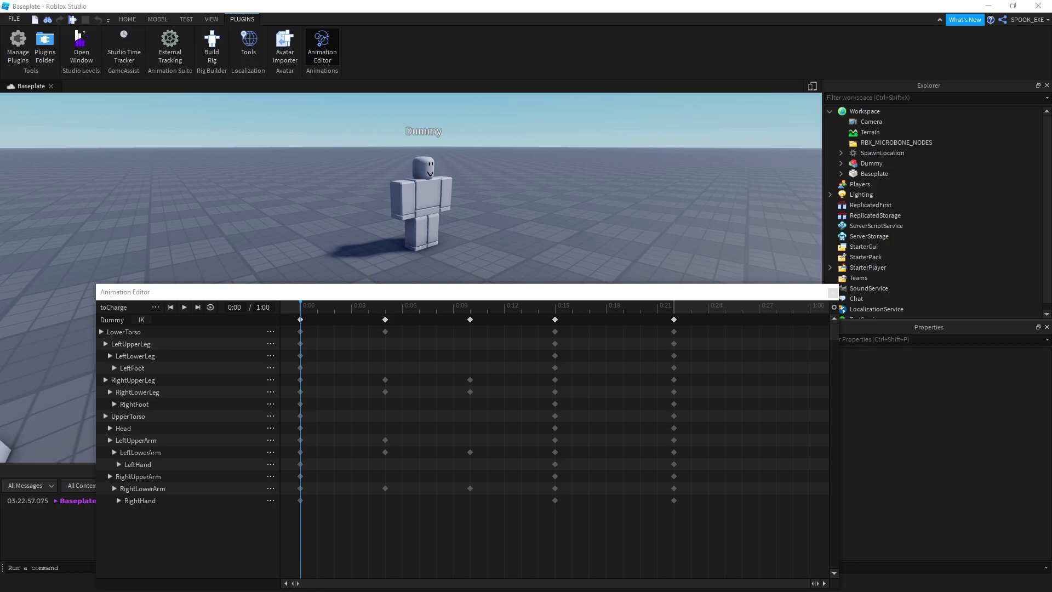
left_click_drag(945, 64, 481, 138)
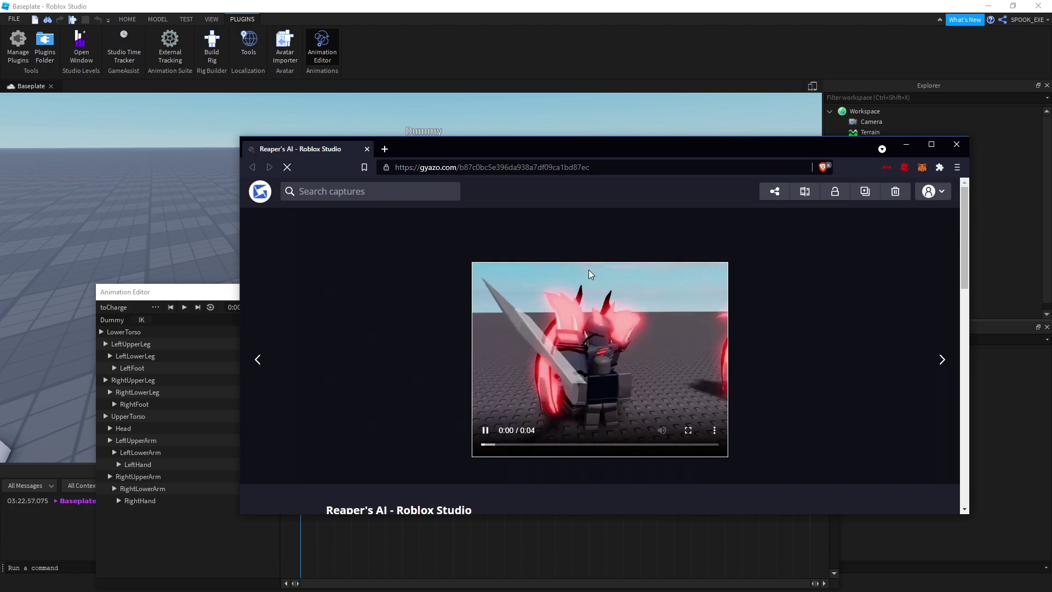
scroll(811, 315, "down", 1)
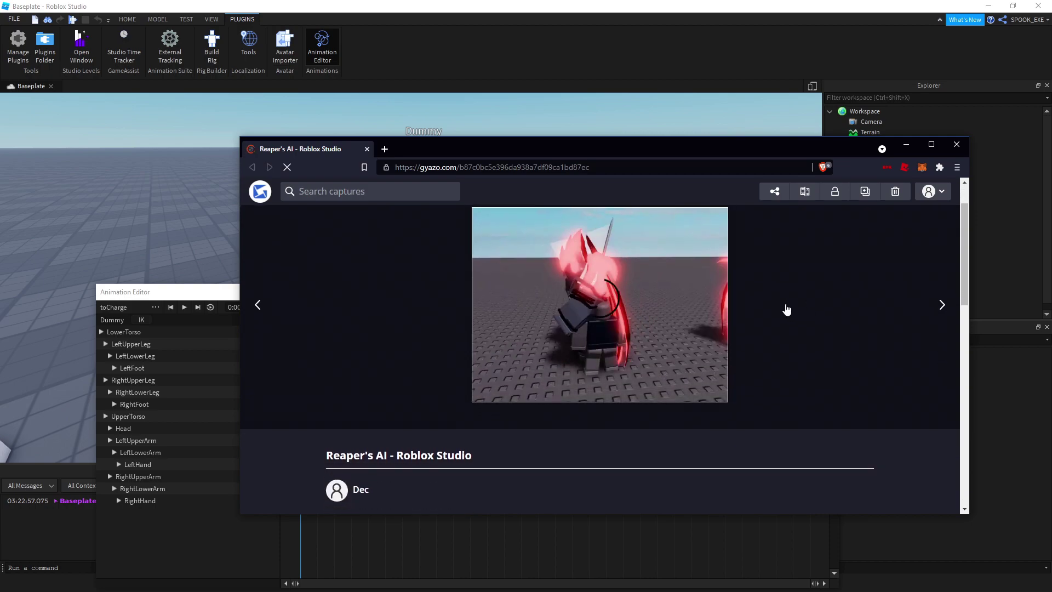